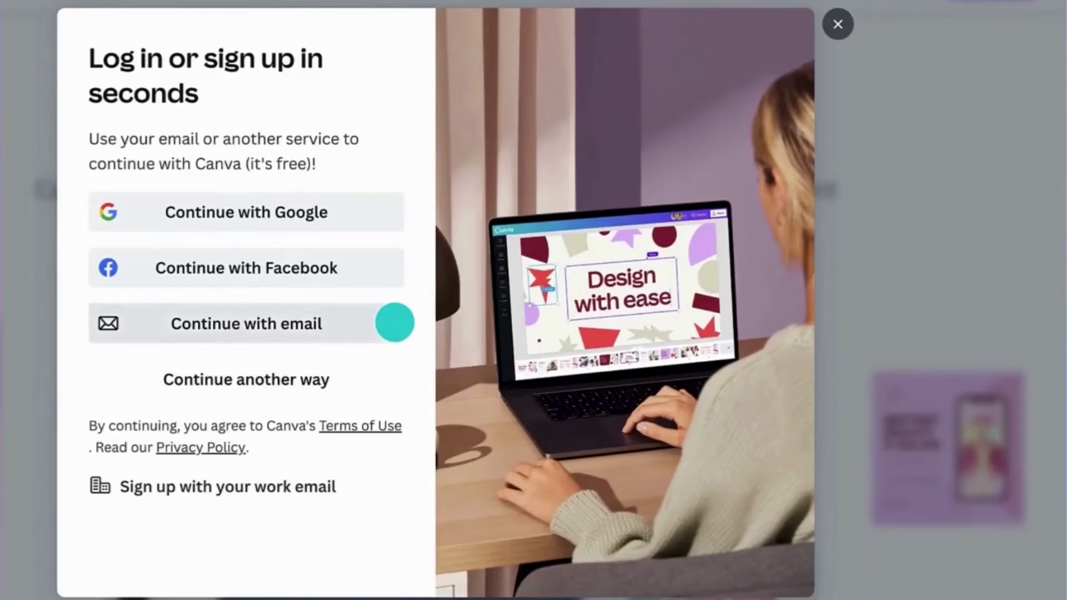
- Sign in to Canva by entering the account email and continuing to the home dashboard
left_click(396, 322)
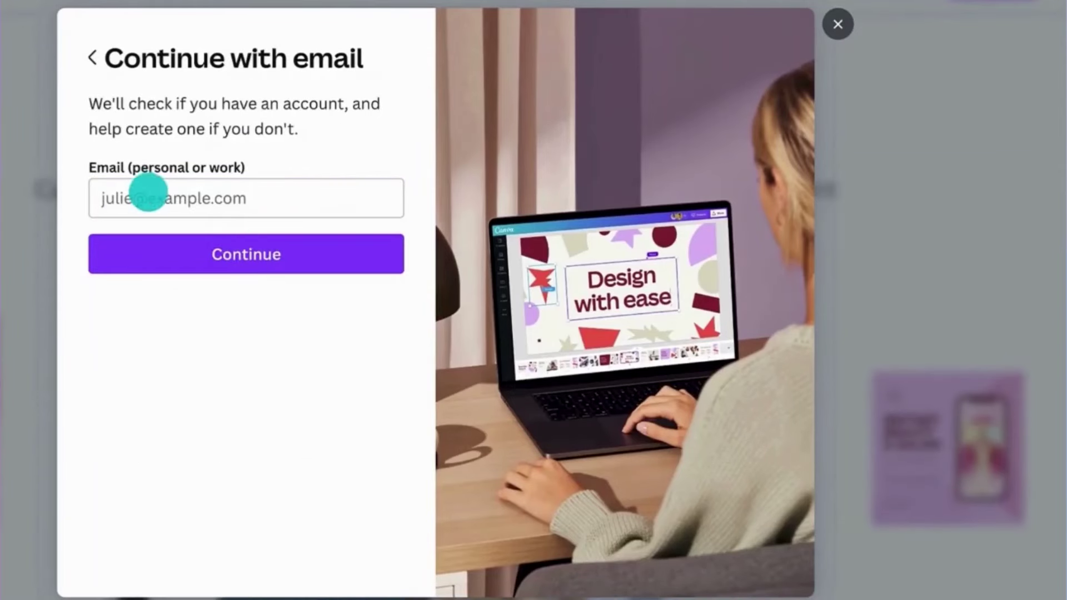
left_click(140, 187)
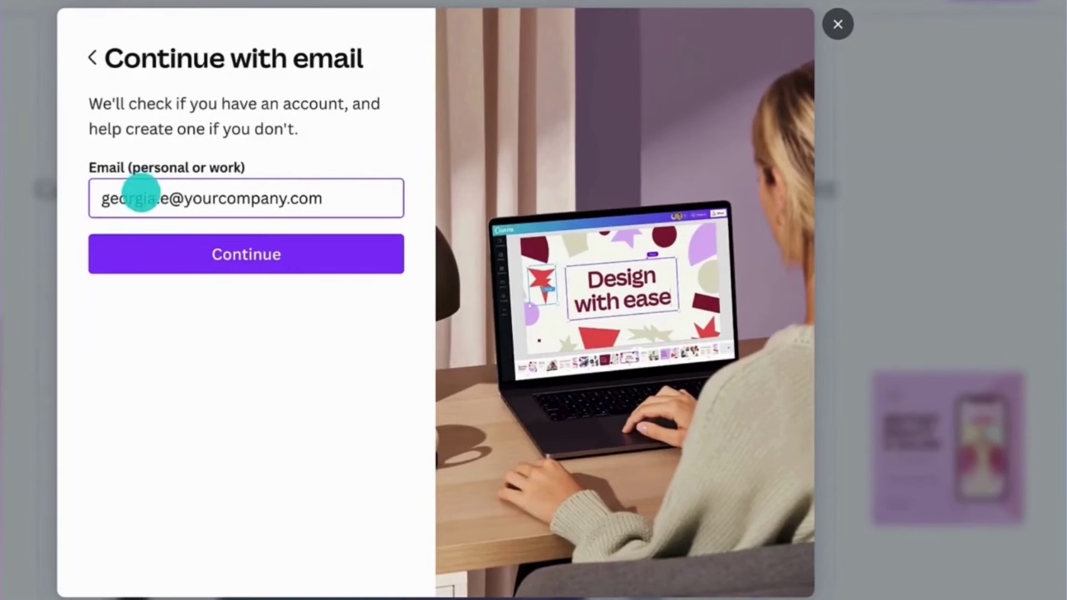
left_click(150, 237)
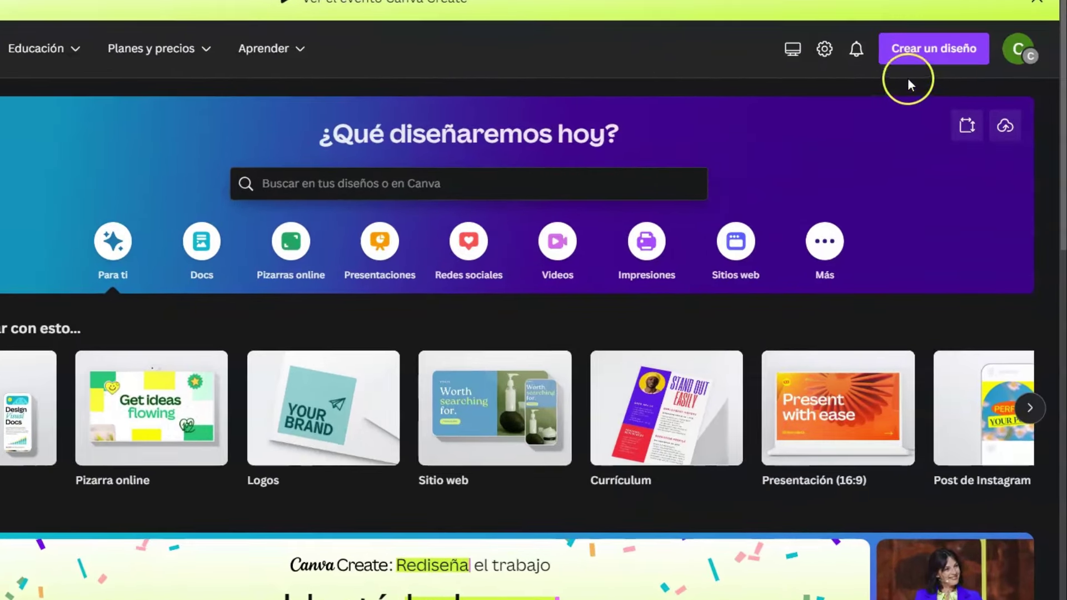
- Create a new blank Sitio web design at 1366 × 768 px
left_click(940, 54)
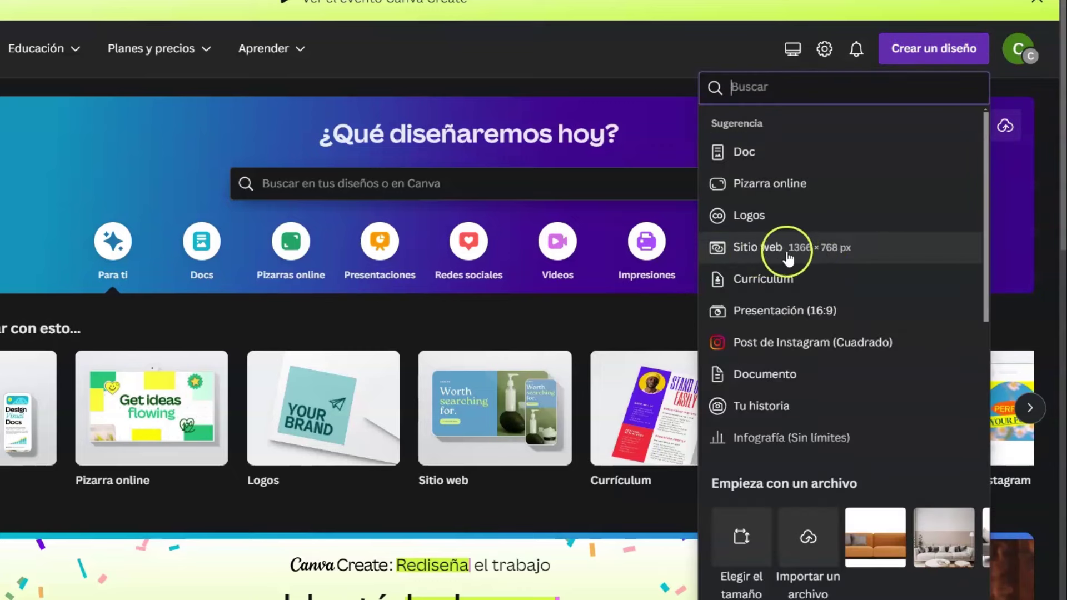
left_click(883, 248)
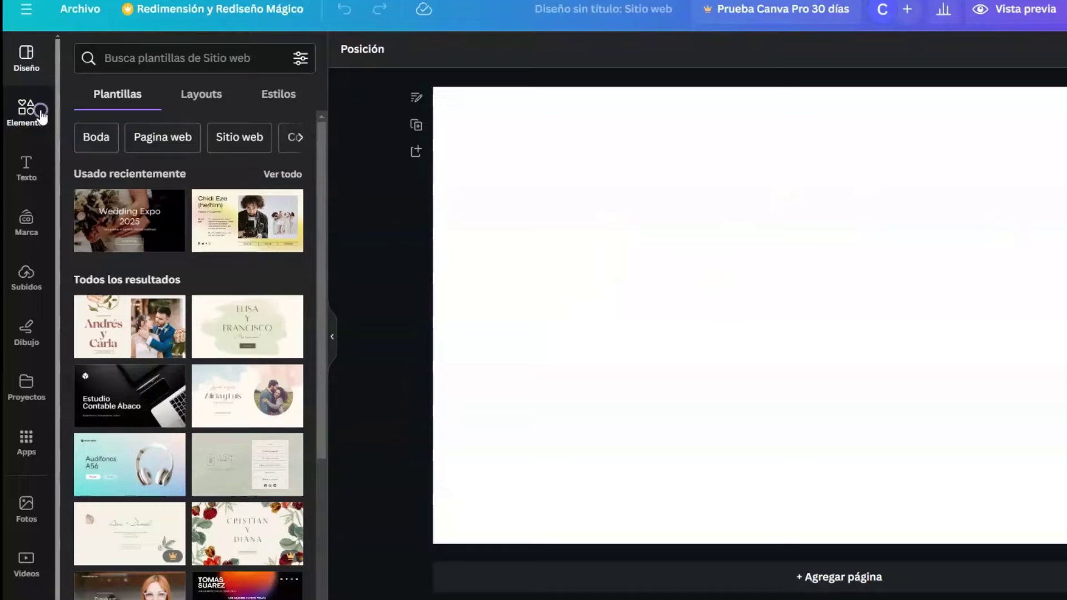
- Add the circle frame from the Elementos Marcos set and move it toward the page's left
left_click(22, 147)
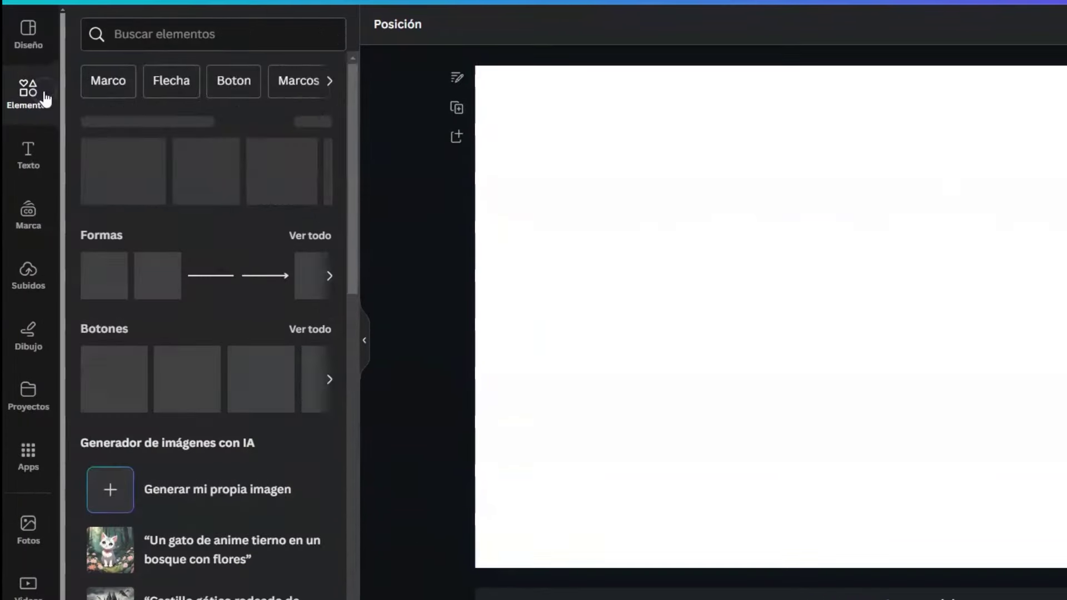
left_click_drag(259, 152, 259, 181)
left_click_drag(352, 136, 354, 458)
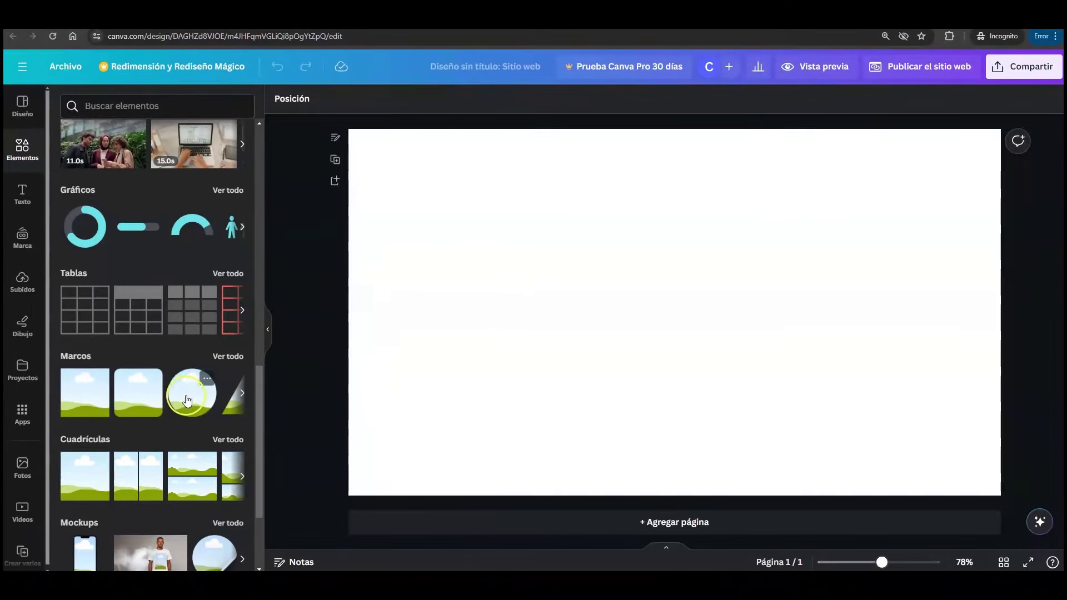
left_click(188, 400)
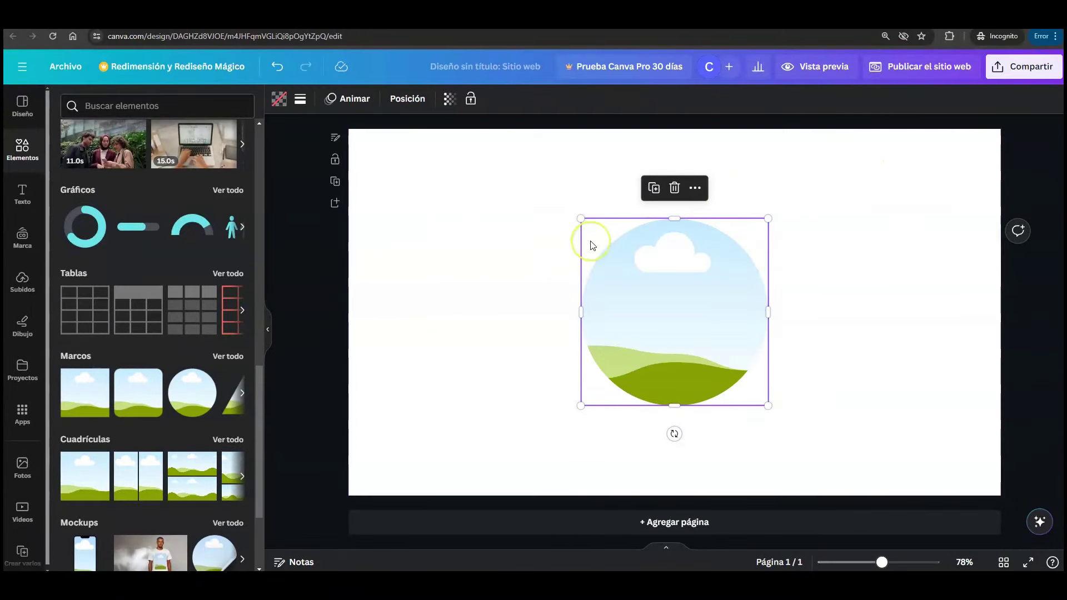
left_click_drag(705, 293, 562, 289)
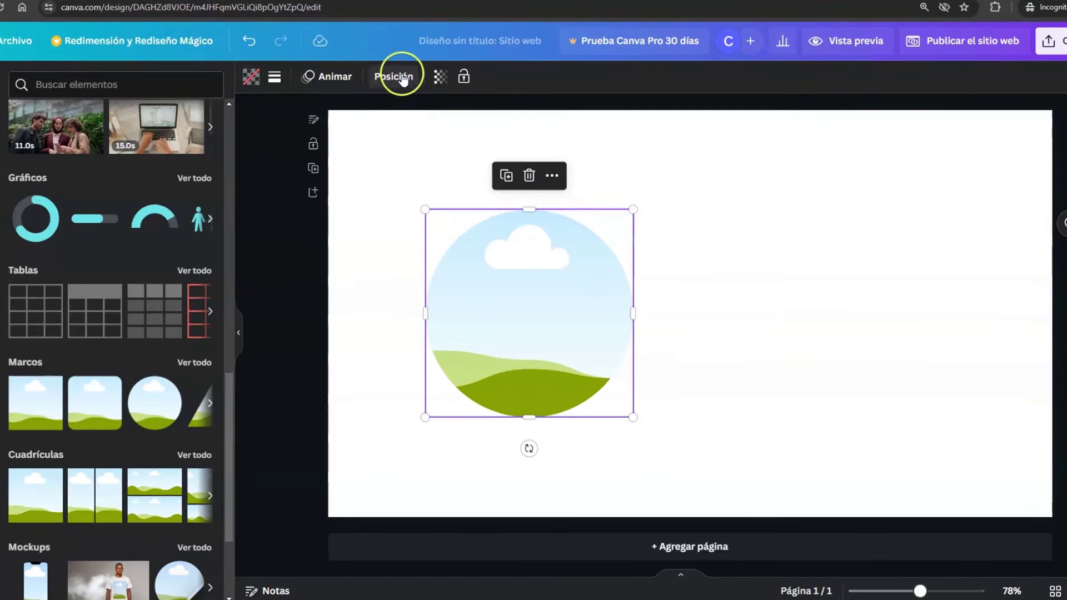
- Resize the circle frame to 360 px wide with proportions locked, snapping it to the horizontal centre
left_click(391, 77)
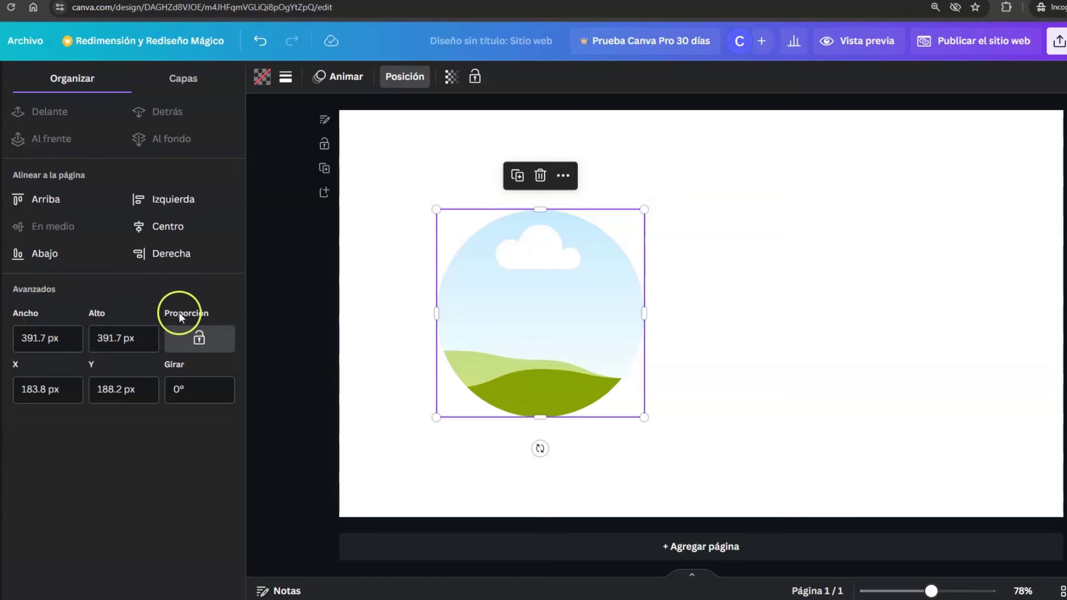
left_click(199, 339)
left_click(199, 339)
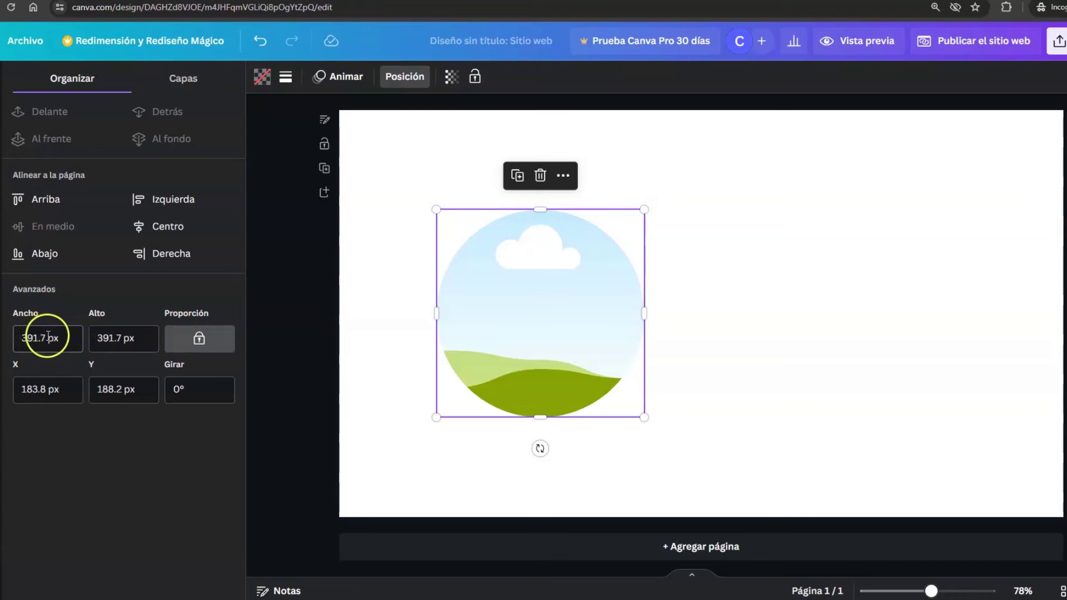
left_click(16, 337)
type("360")
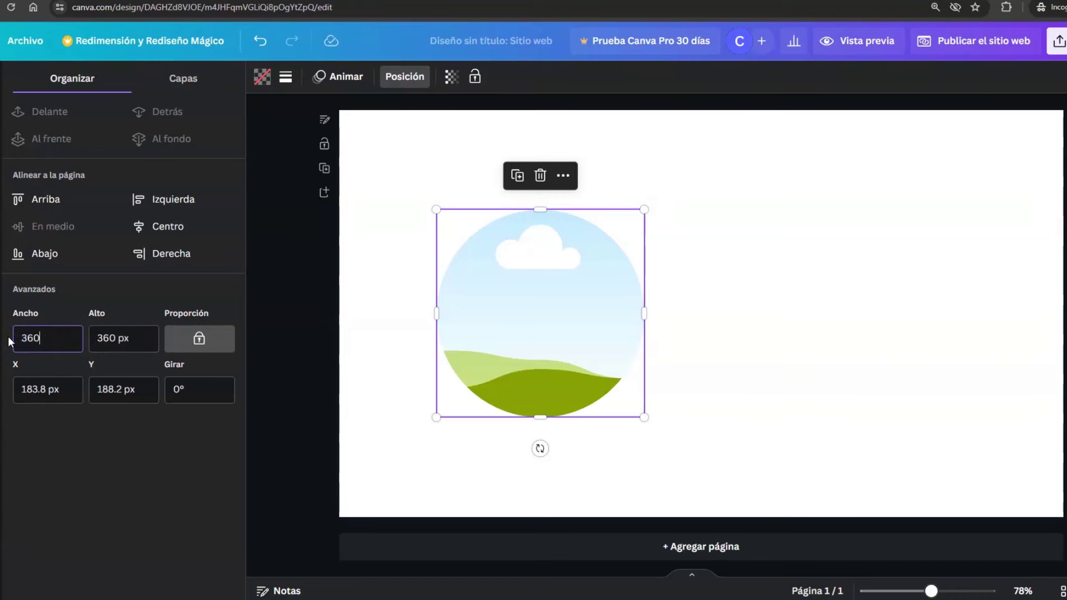
key("Return")
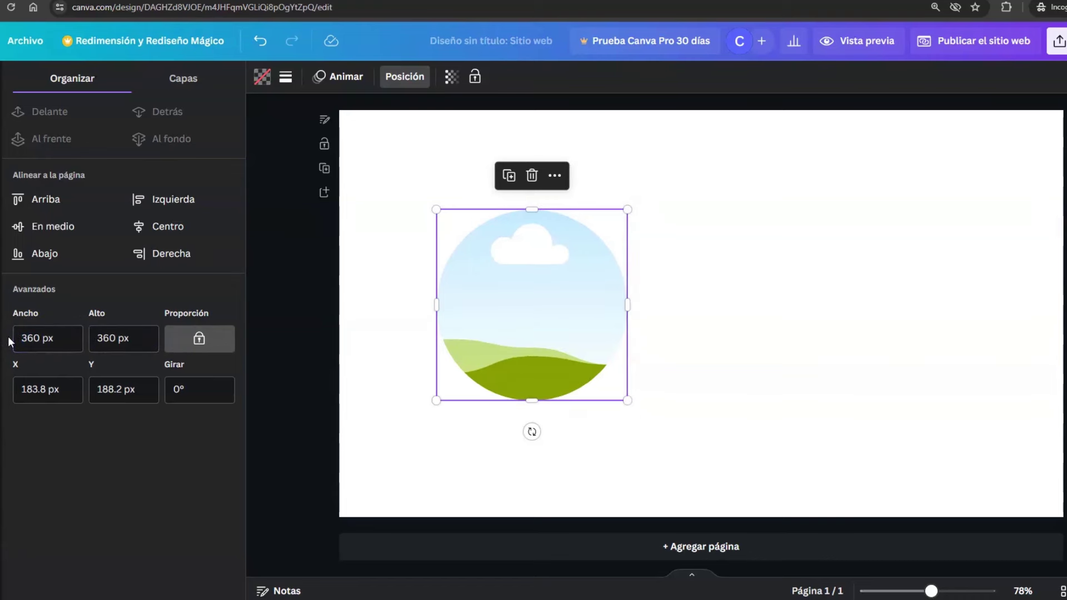
left_click(524, 274)
left_click_drag(532, 296, 505, 288)
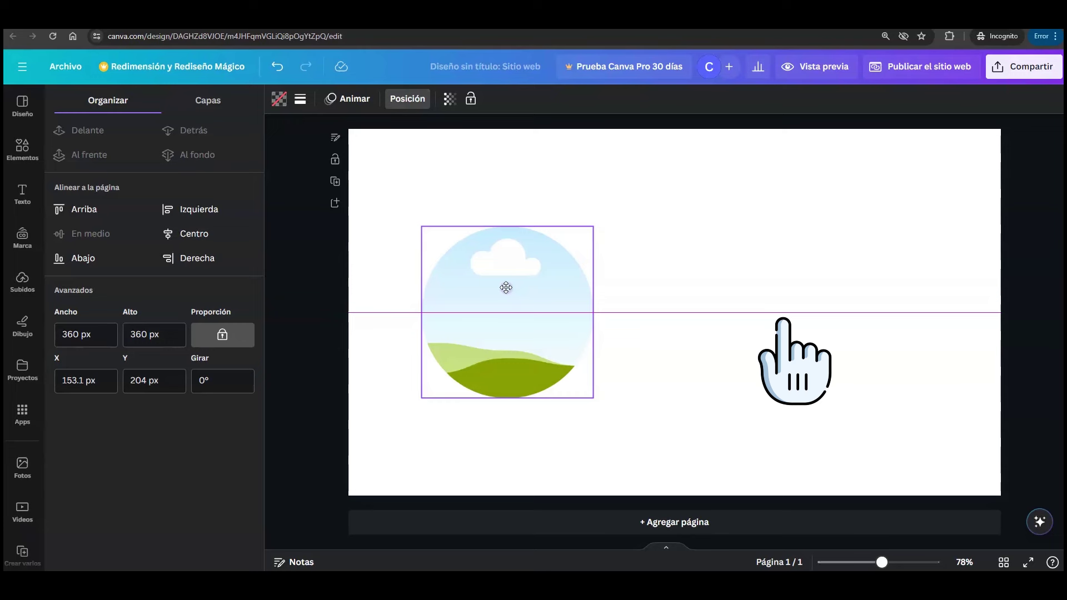
- Slide the circle frame right along the centre line, then back left to X 174.8 px
left_click_drag(506, 287, 676, 287)
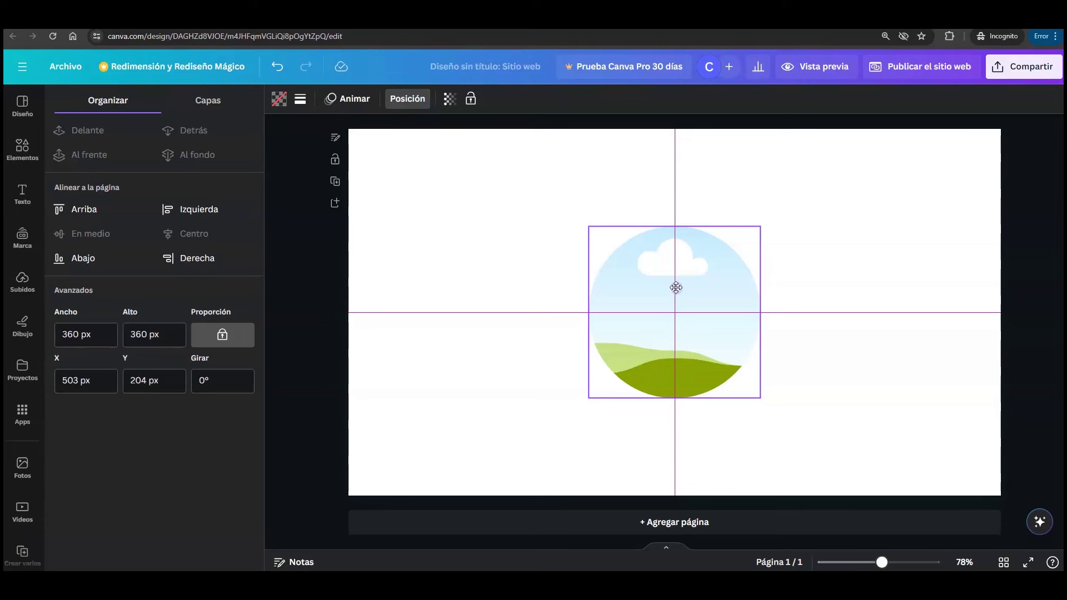
left_click_drag(676, 288, 517, 288)
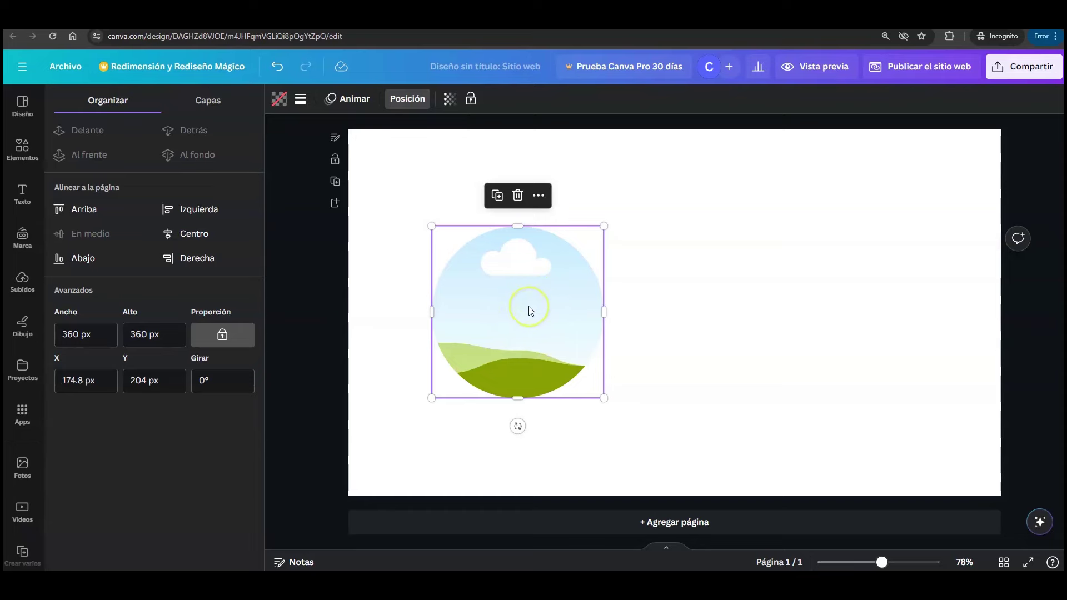
- Upload the foto-perfil picture and drop it into the circle frame
left_click(21, 285)
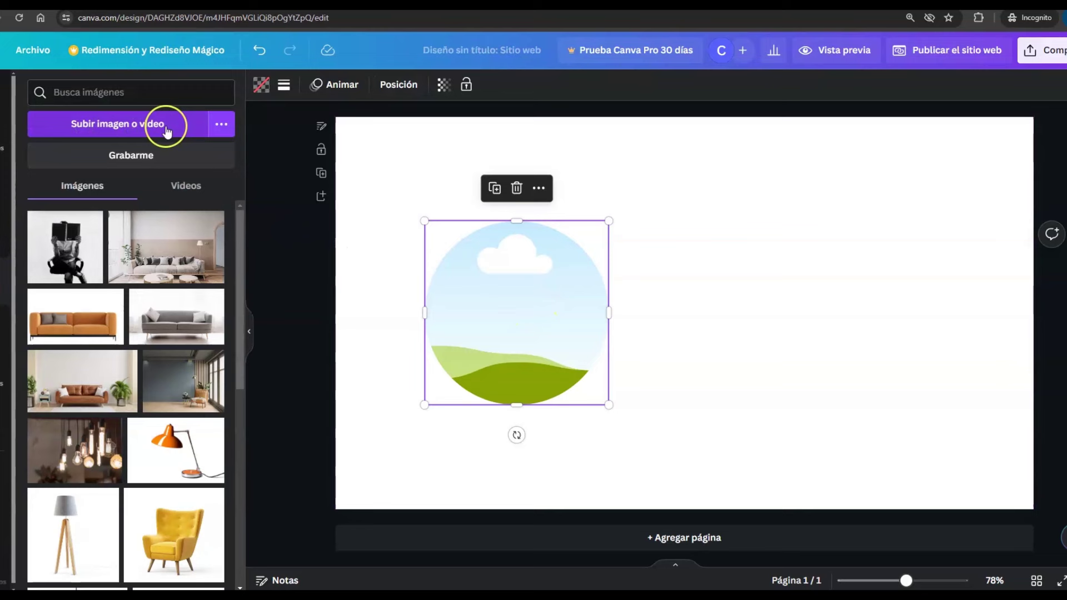
left_click(191, 139)
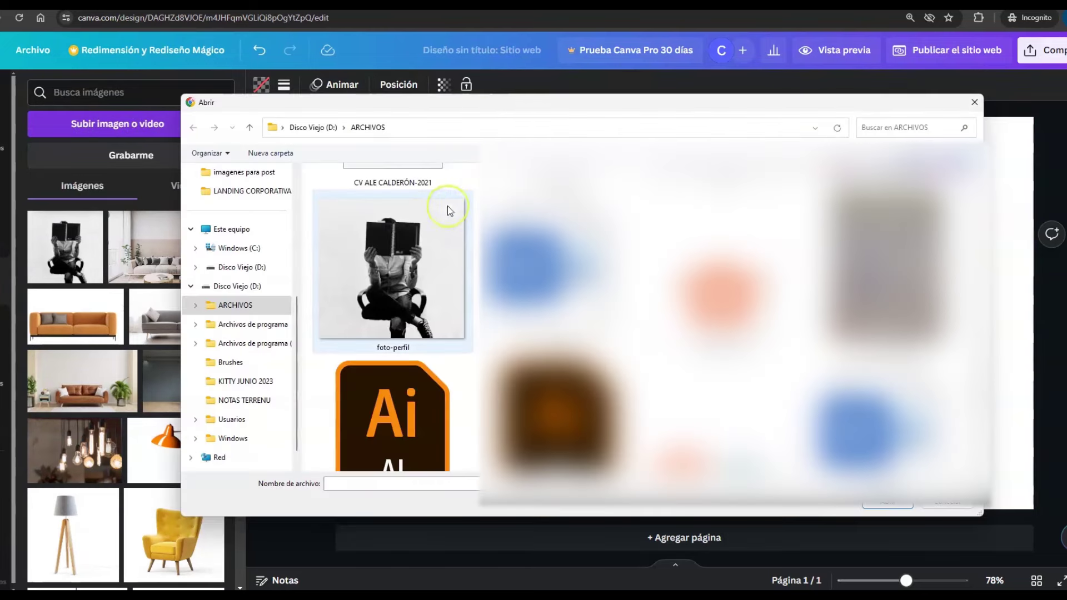
left_click(415, 245)
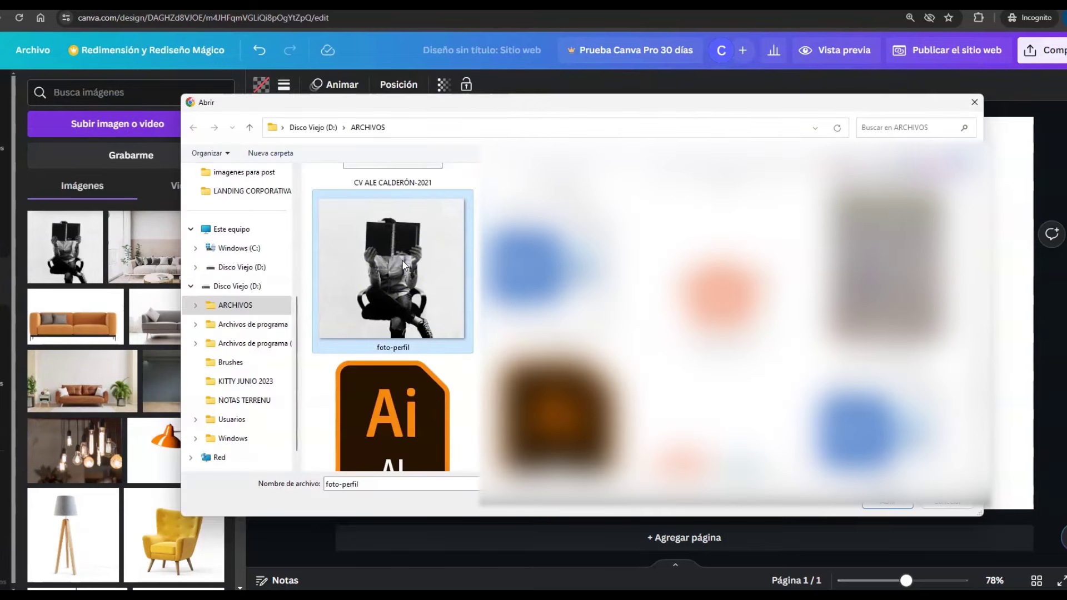
left_click(887, 506)
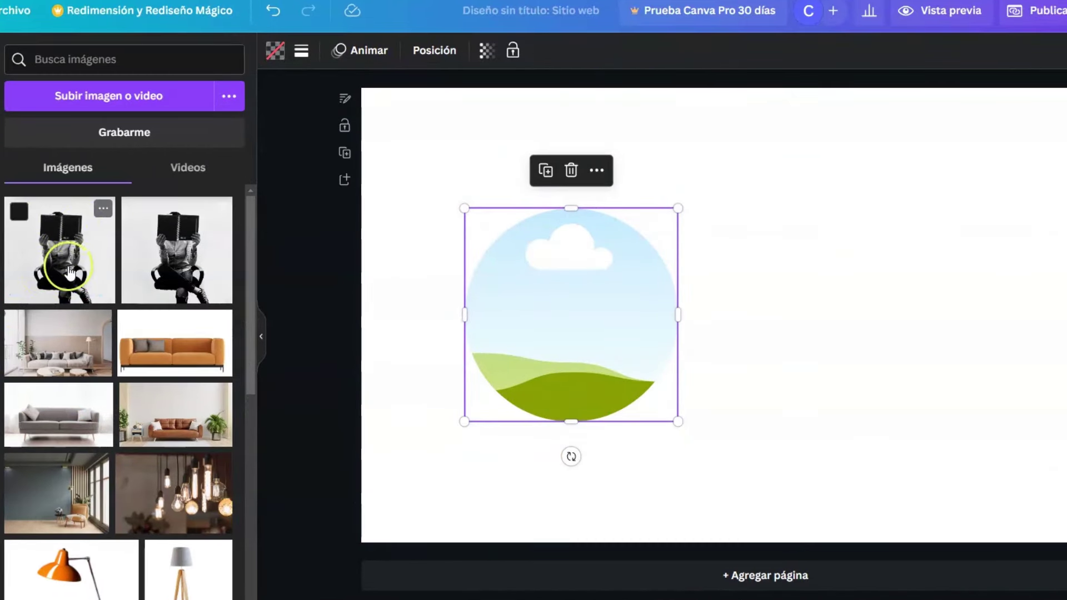
left_click_drag(56, 233, 588, 242)
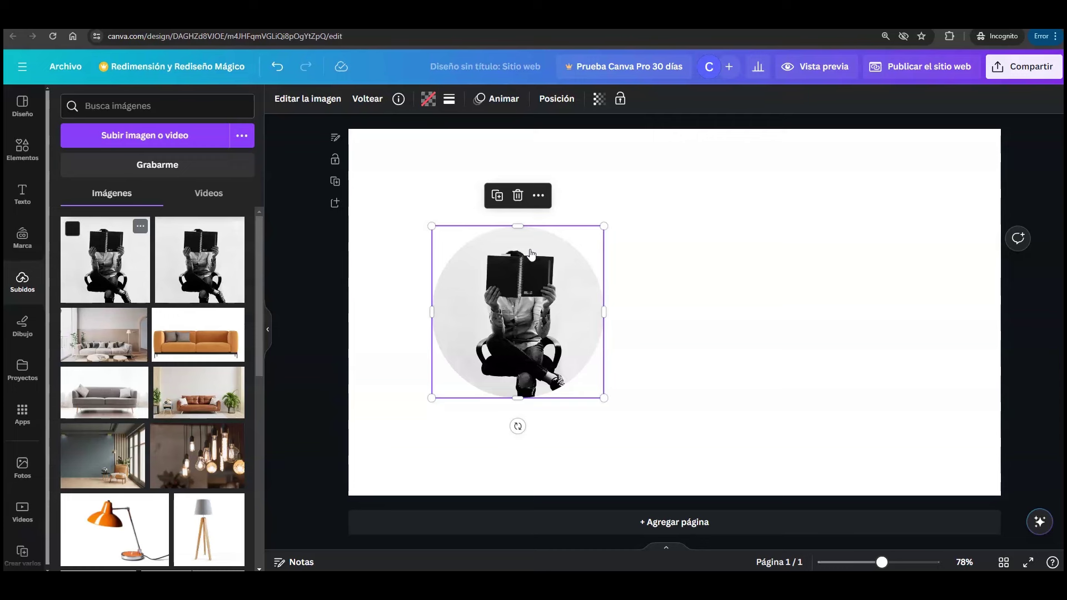
left_click(517, 261)
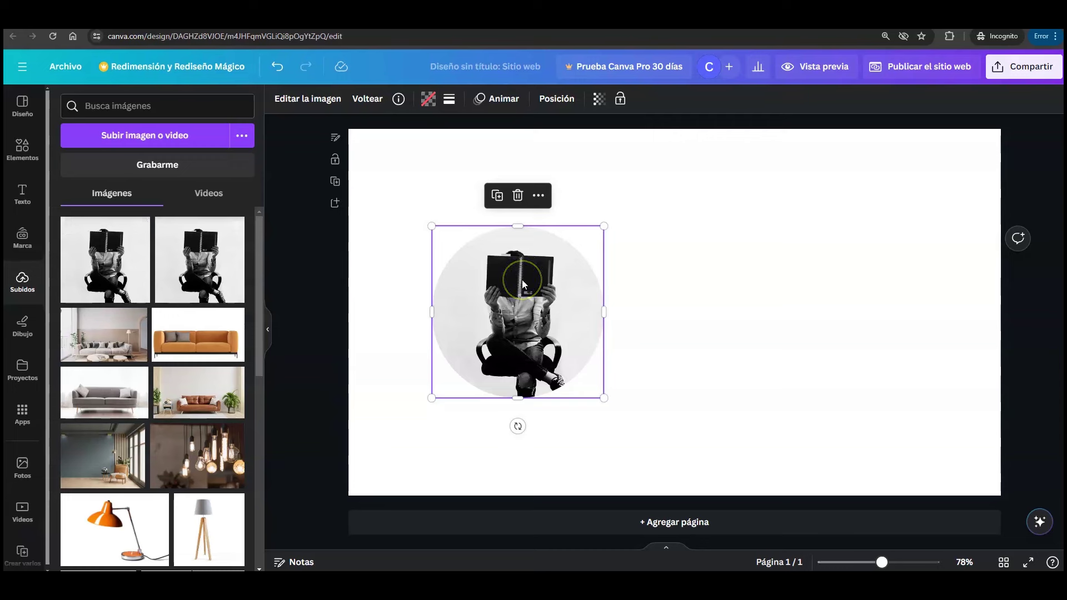
- Add a flower-shaped frame and fill it with the uploaded profile photo
left_click(18, 153)
left_click(220, 354)
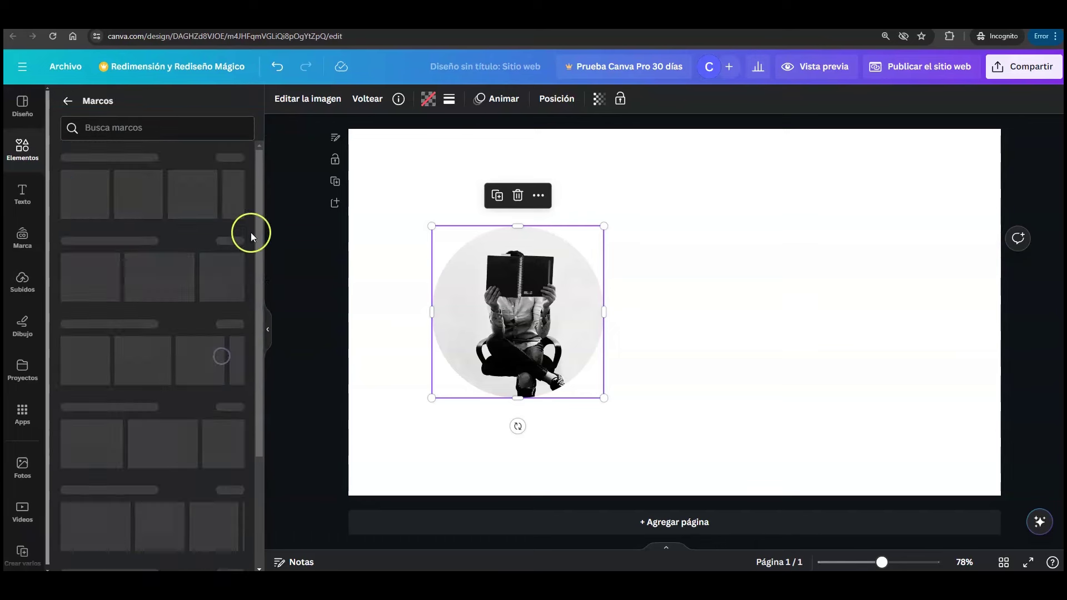
left_click_drag(259, 178, 262, 255)
left_click(234, 340)
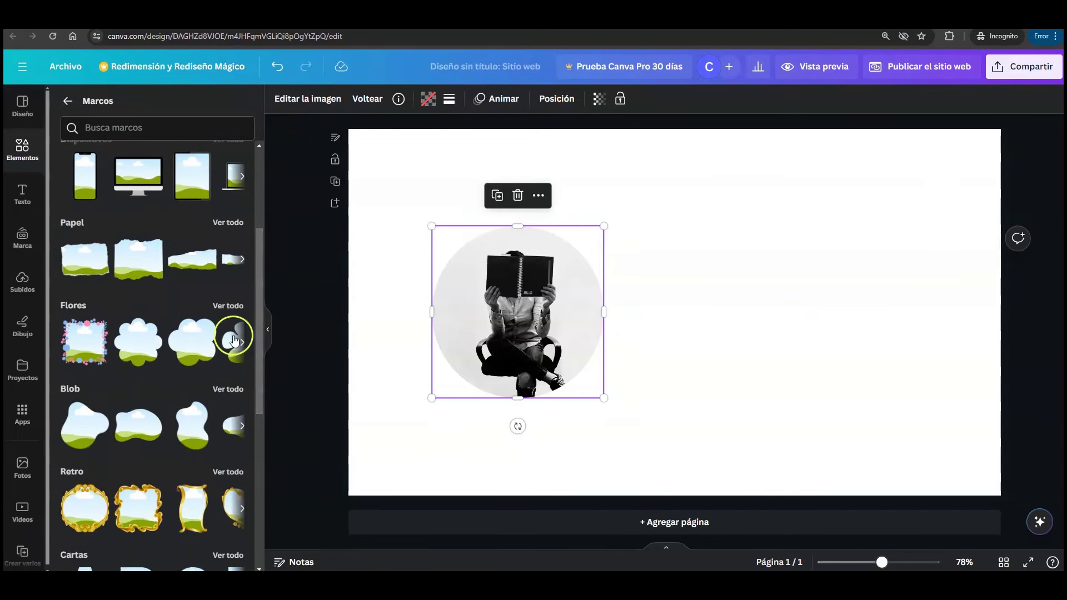
left_click(139, 351)
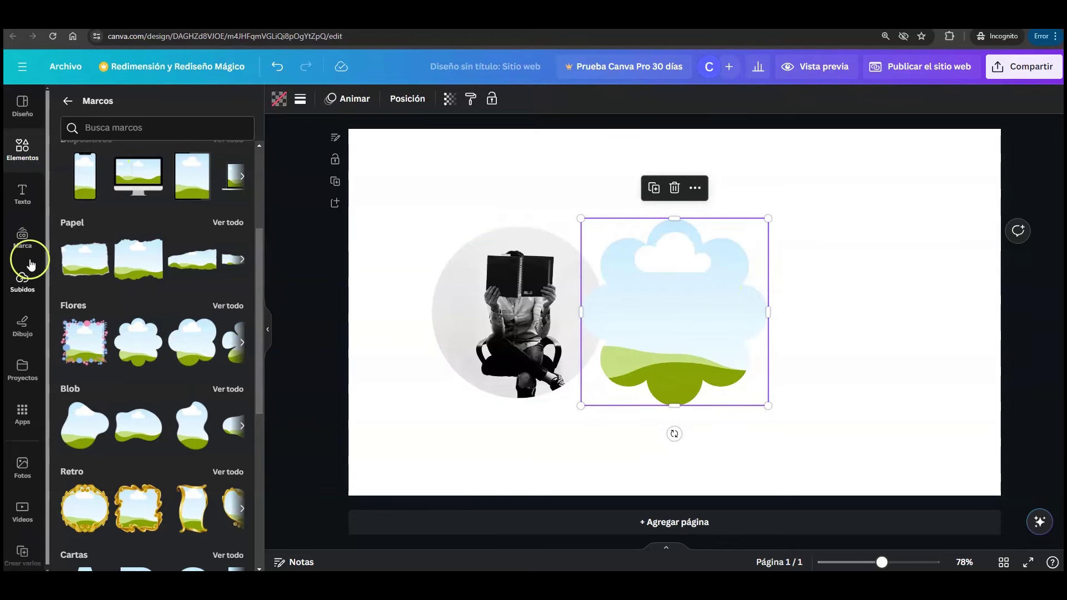
left_click(21, 284)
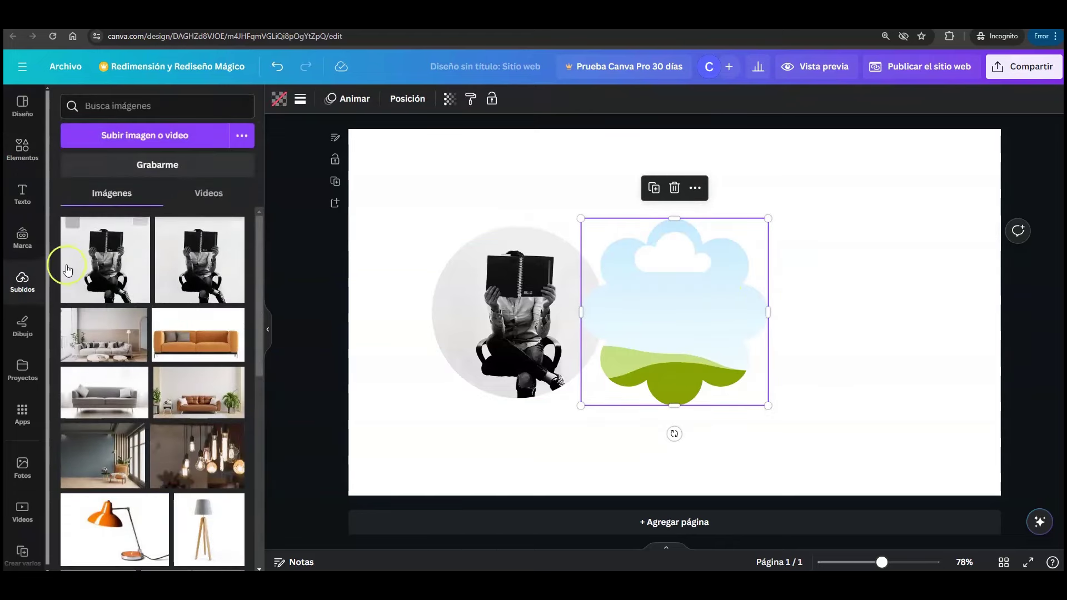
left_click(109, 272)
left_click_drag(109, 263, 748, 326)
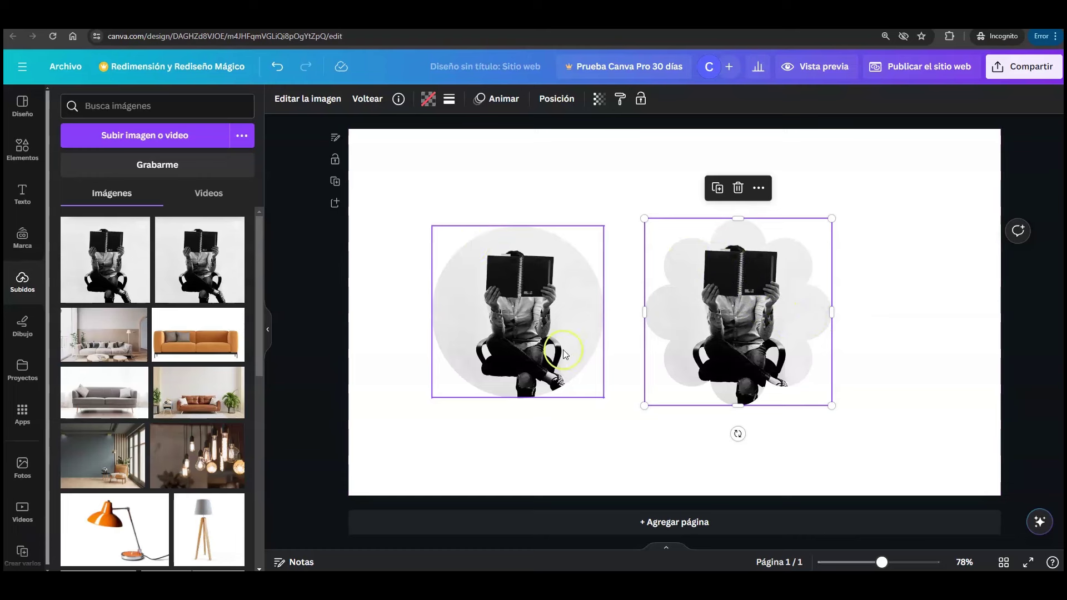
- Delete the flower frame with its image using Eliminar el marco, then select the circular photo
left_click(631, 332)
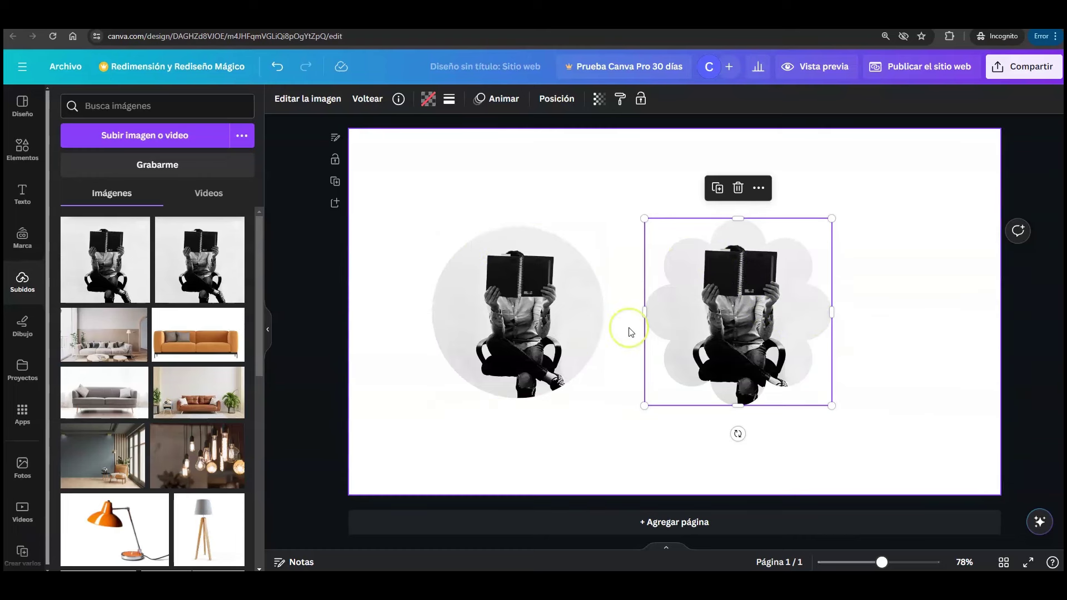
left_click(652, 282)
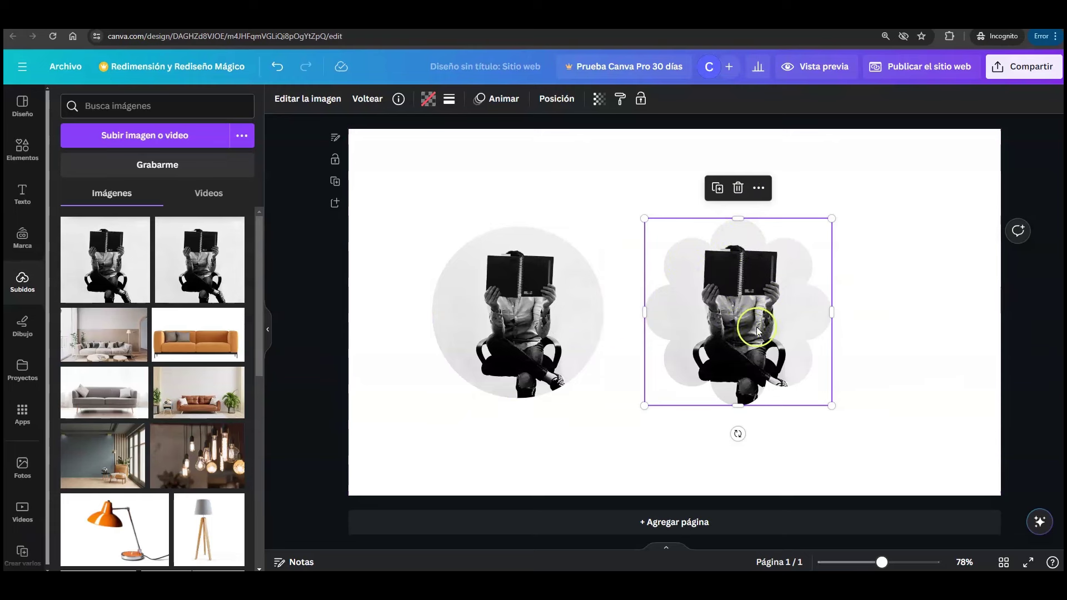
left_click(738, 189)
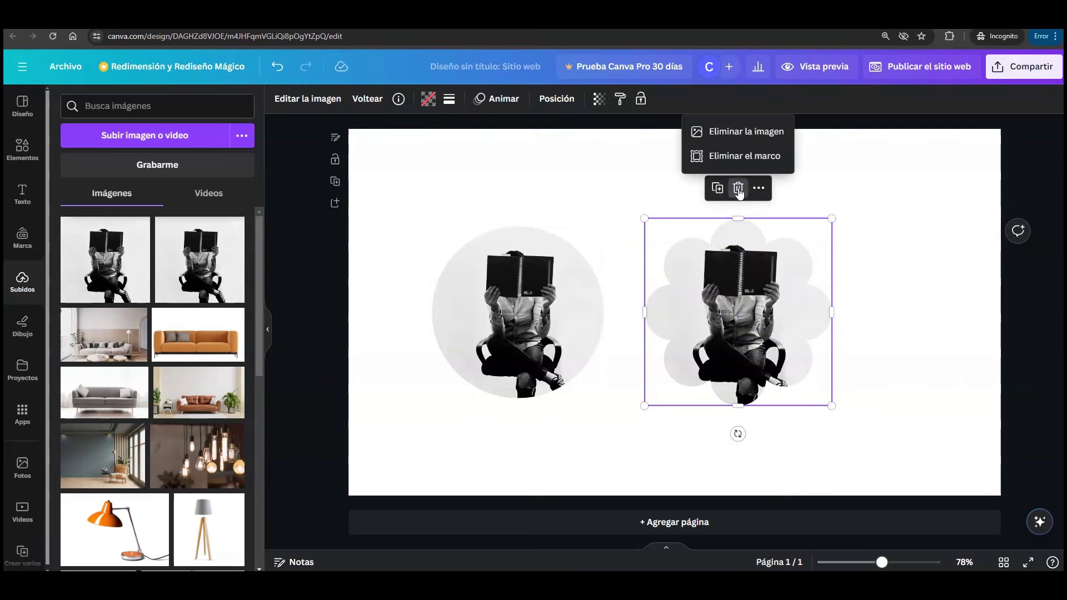
left_click(743, 156)
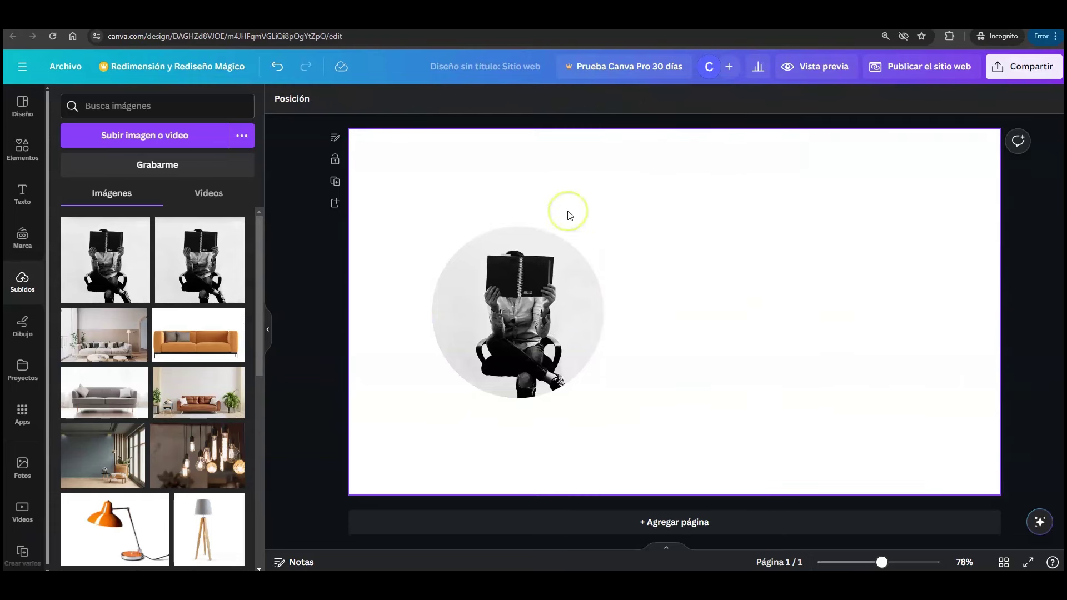
left_click(574, 360)
- Check the circular photo's width in its position settings, then deselect it
left_click(532, 292)
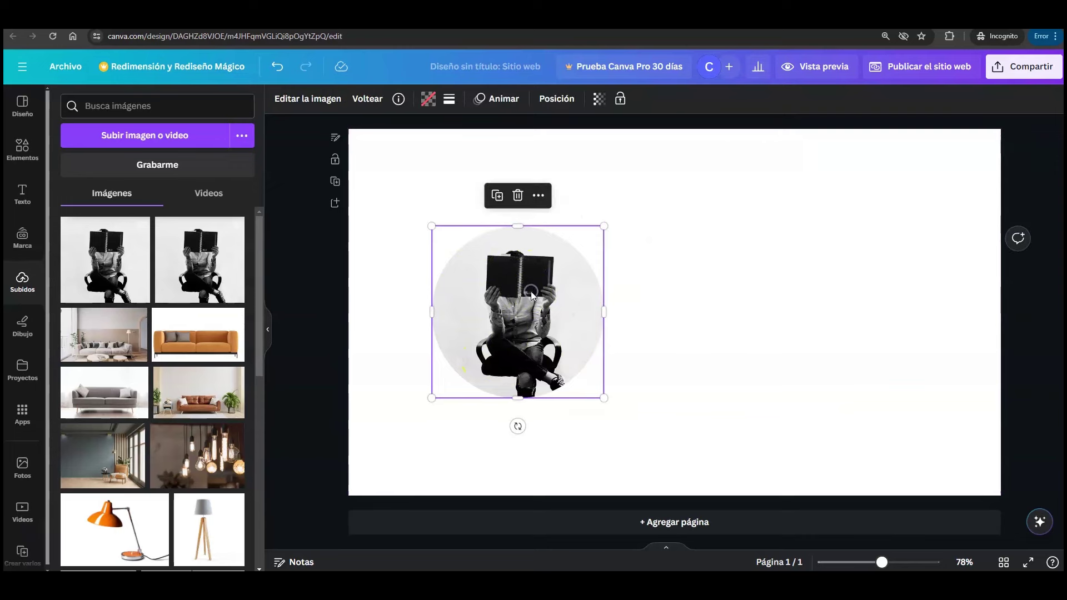
left_click(87, 340)
left_click(699, 322)
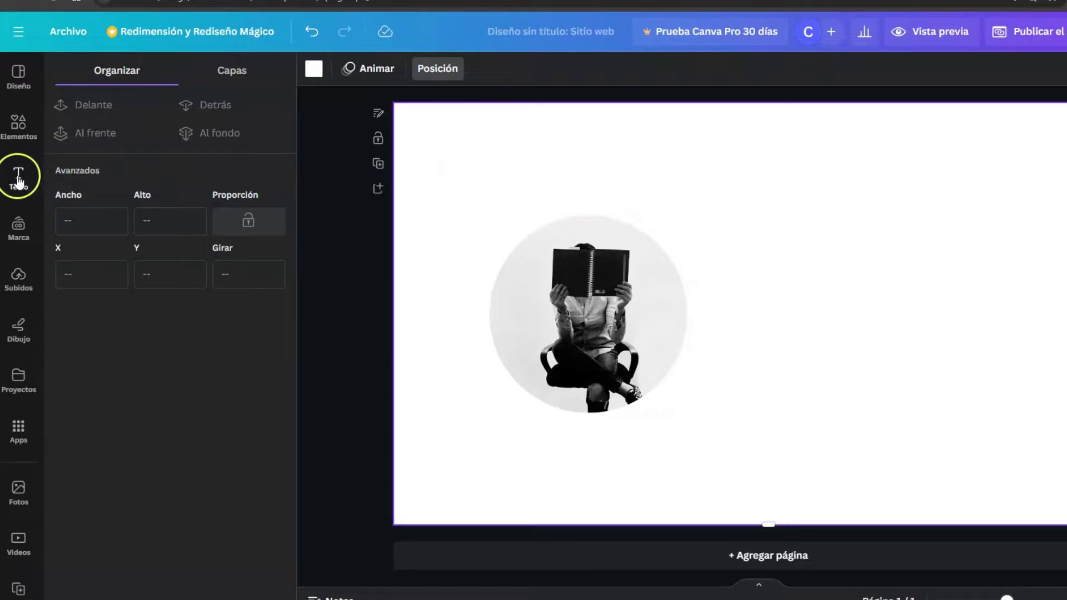
left_click(20, 181)
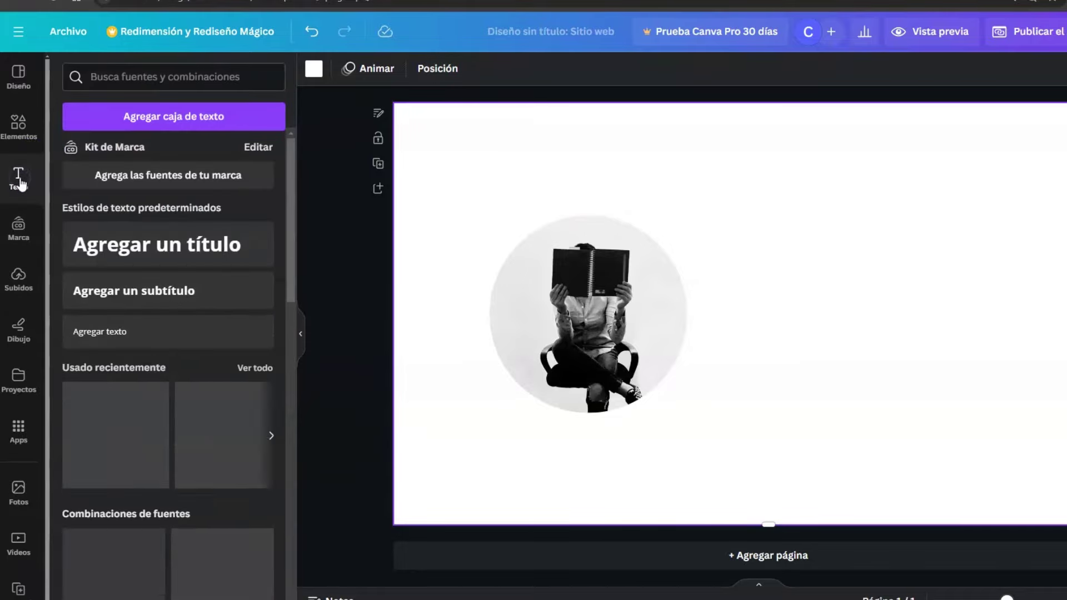
left_click(212, 250)
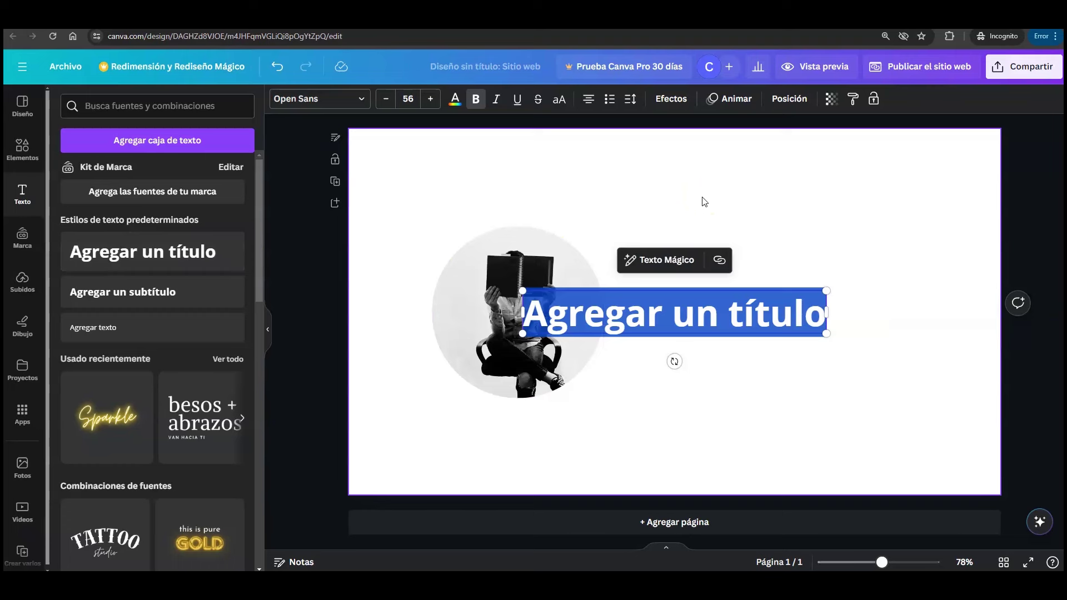
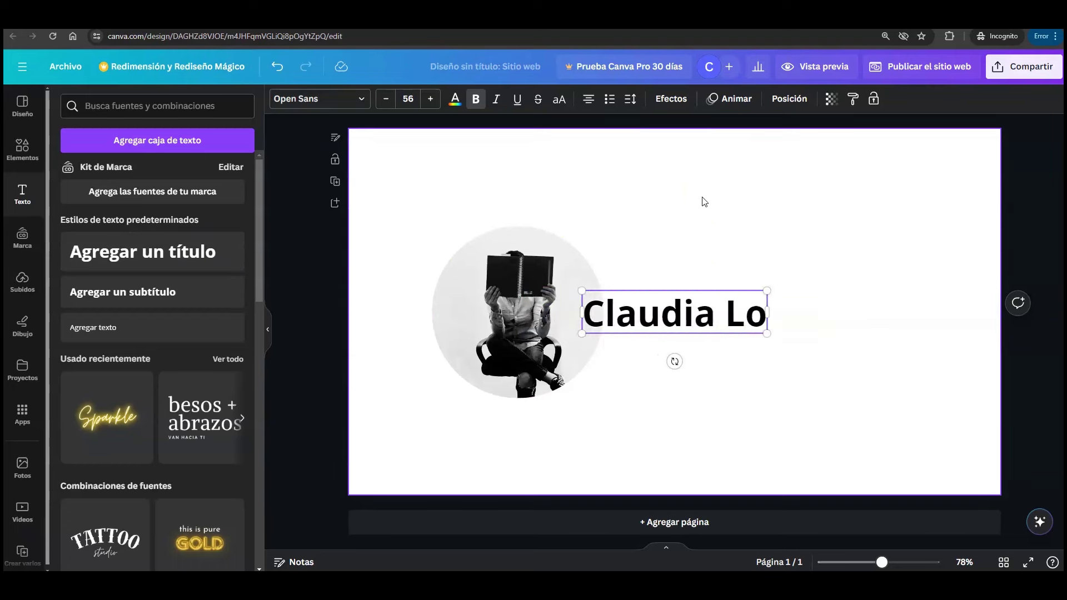
left_click(668, 261)
left_click(627, 320)
left_click_drag(627, 319, 705, 261)
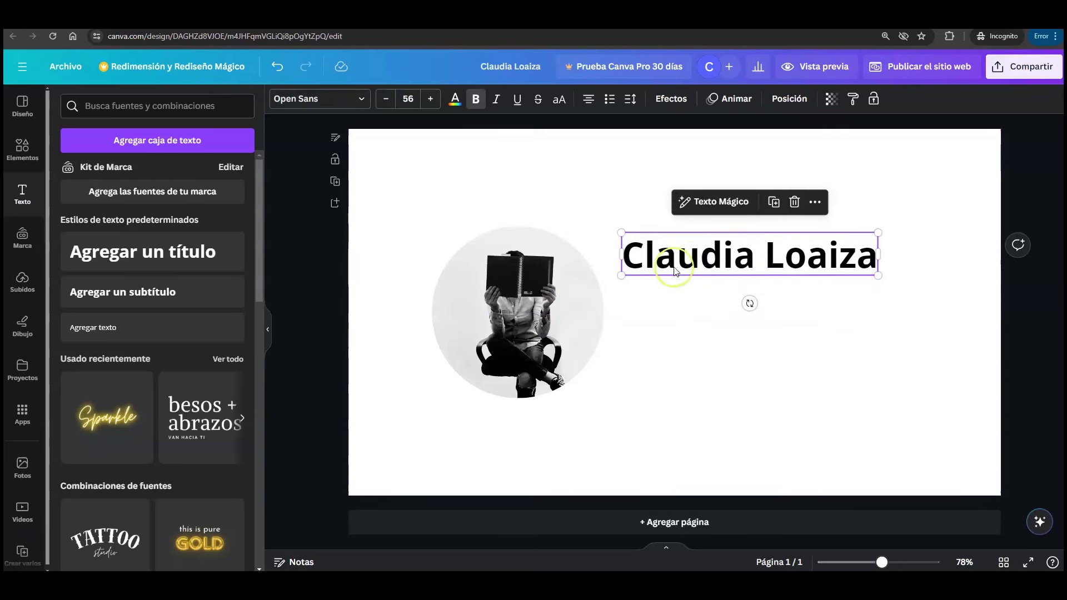
- Set the name title's width to 360 px, shrinking its font to 37.6, and undo a stray change
left_click(790, 99)
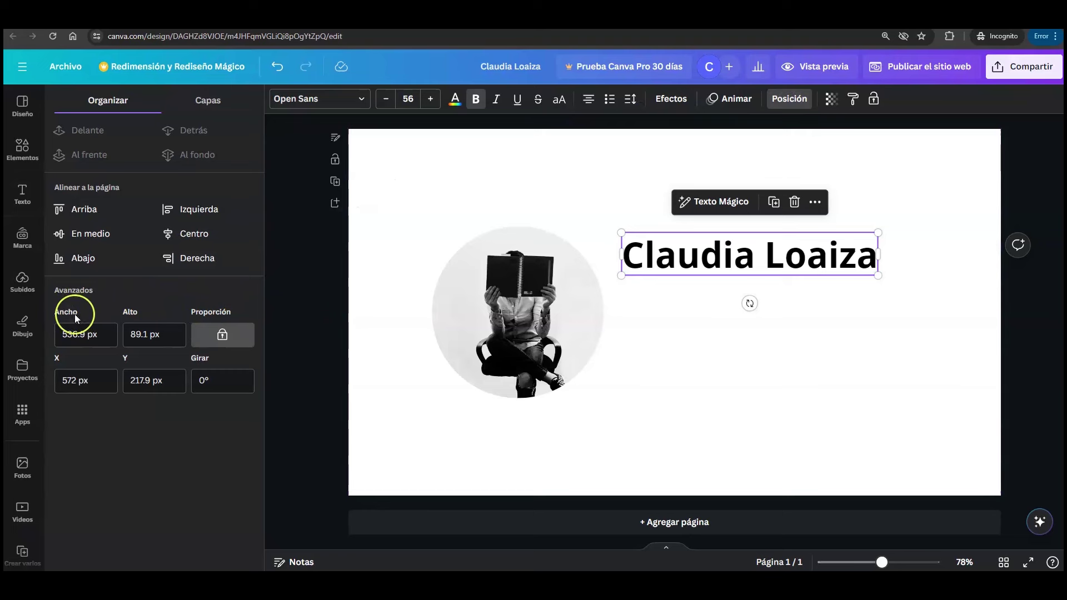
left_click(83, 334)
left_click_drag(86, 334, 54, 336)
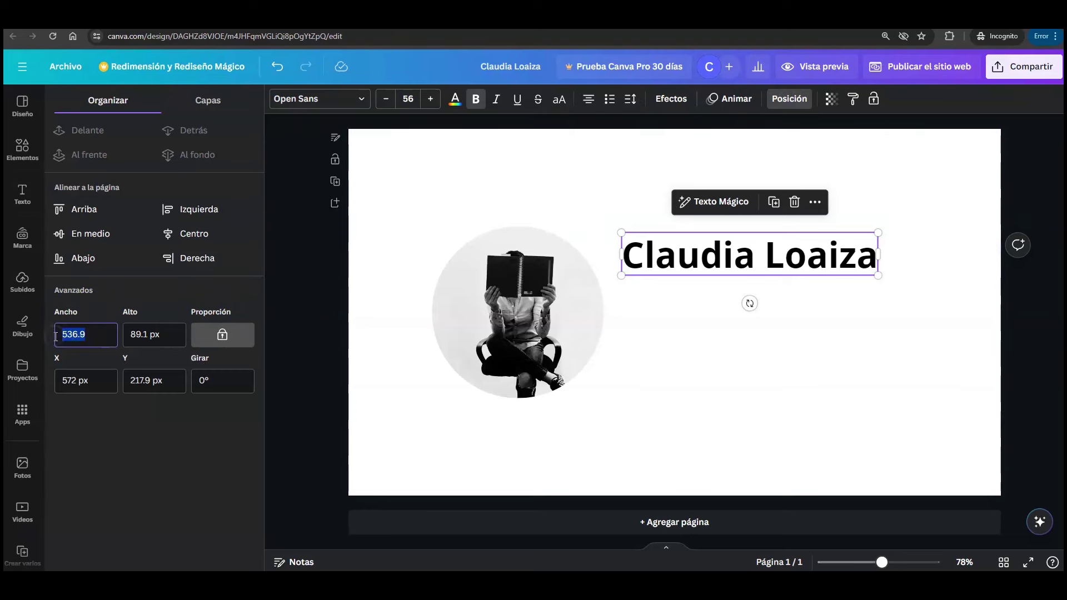
type("360")
key("Return")
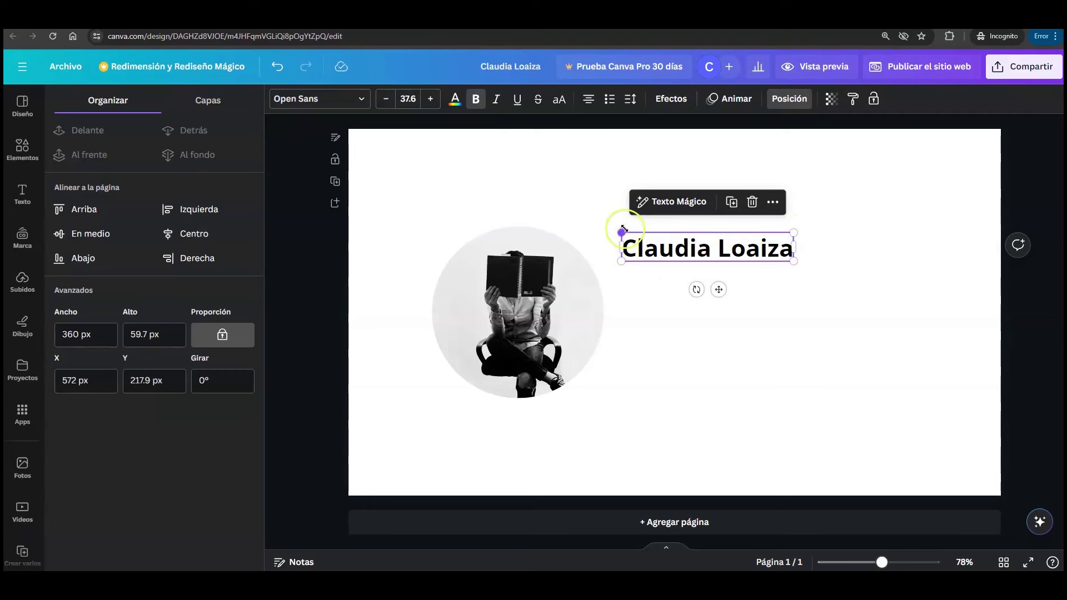
key("ctrl+z")
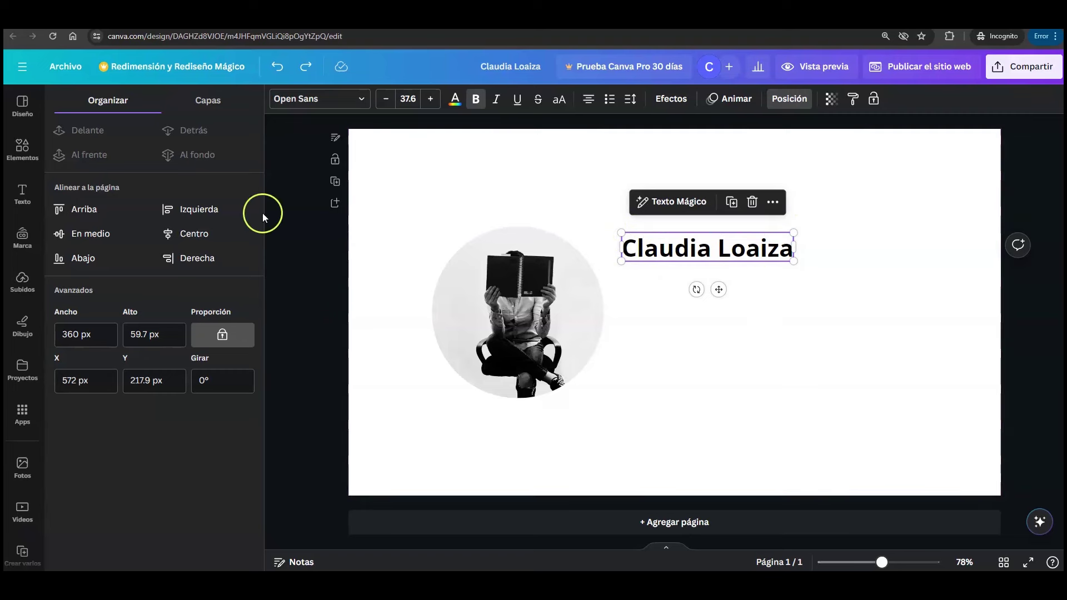
left_click(23, 195)
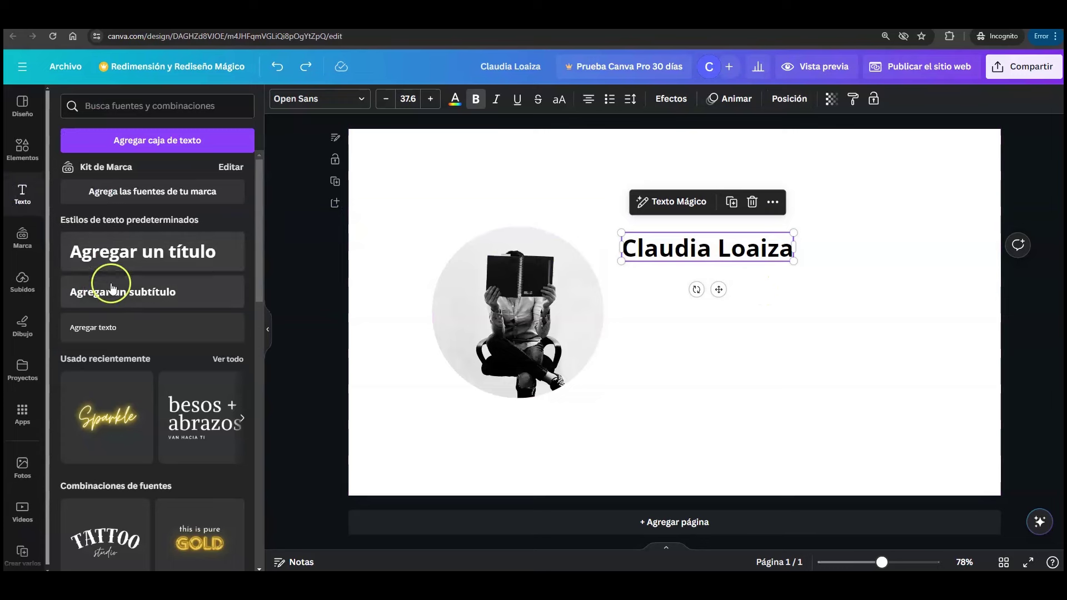
- Add the subtitle 'Diseñadora - Creadora' under the name and lower its font size to 28
left_click(184, 291)
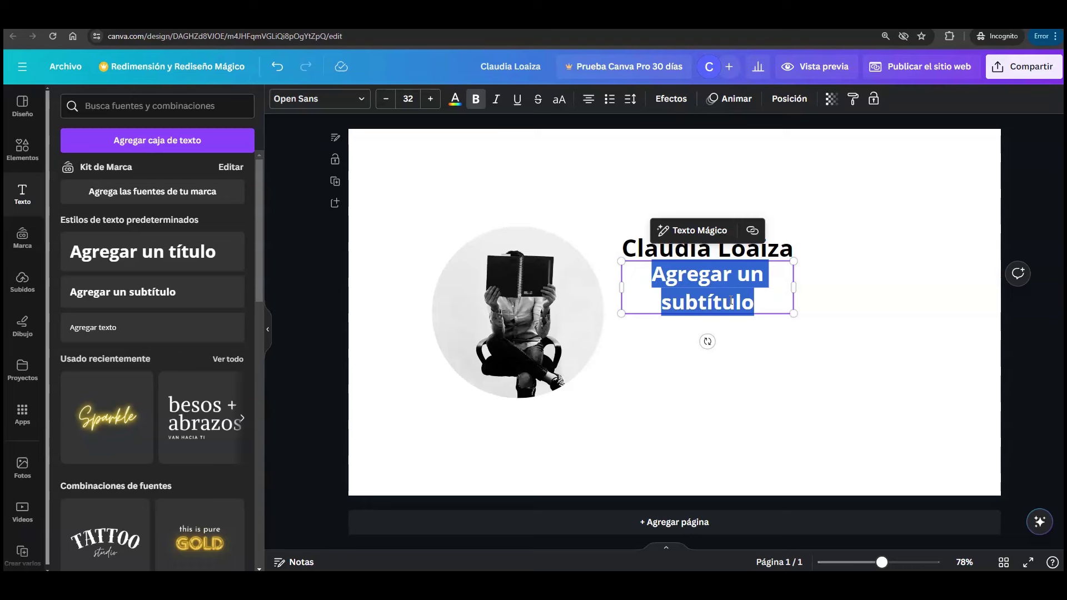
type("Diseñadora - Creadora")
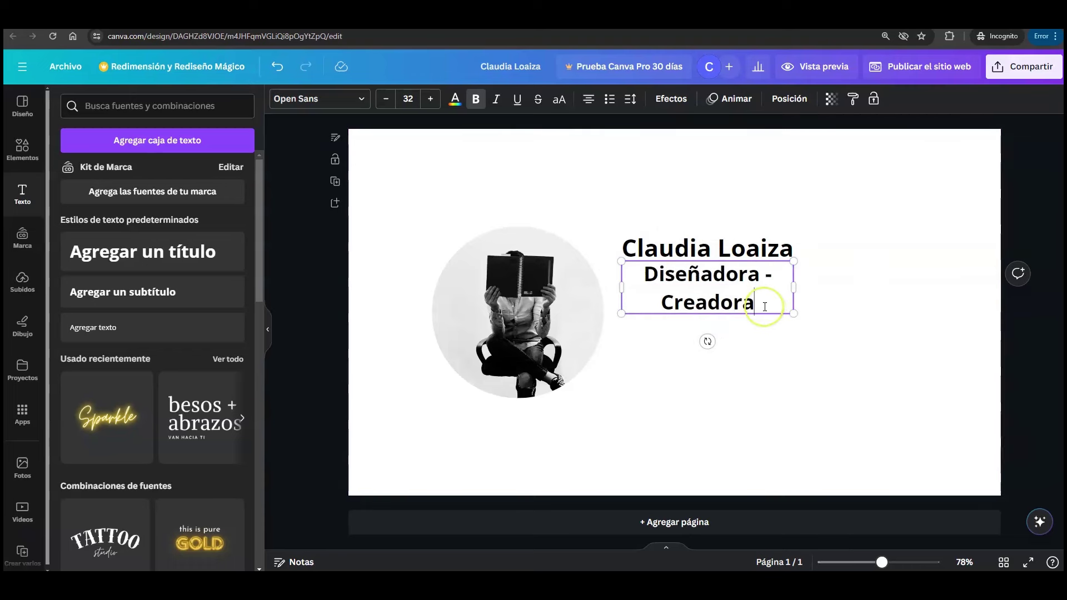
left_click_drag(761, 308, 641, 274)
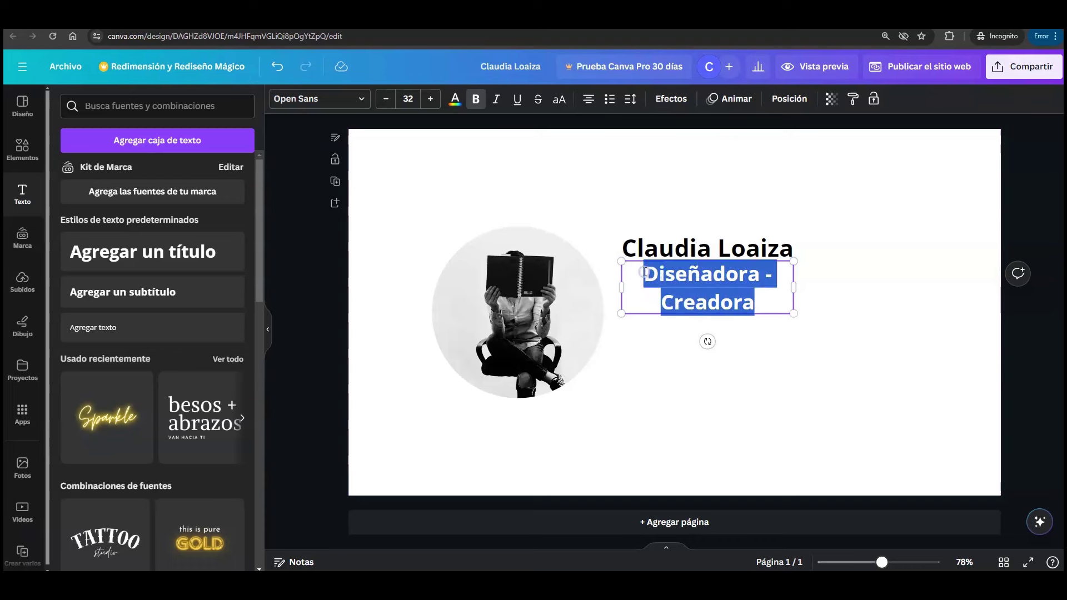
left_click(387, 100)
- Reduce the 'Diseñadora - Creadora' subtitle to font size 17 so it fits on one line
left_click(387, 100)
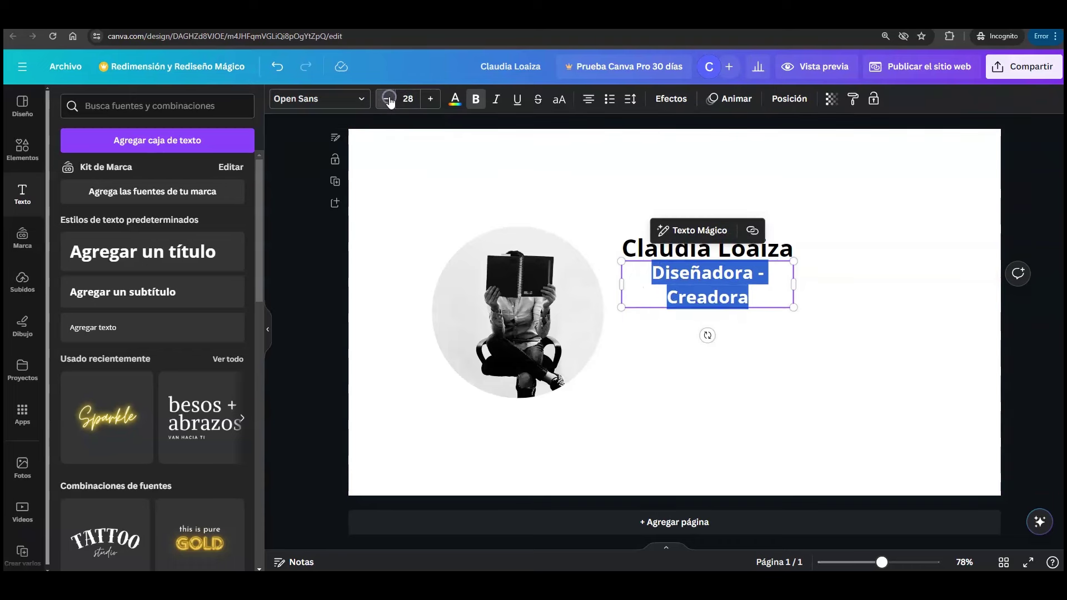
left_click(388, 100)
left_click(388, 100)
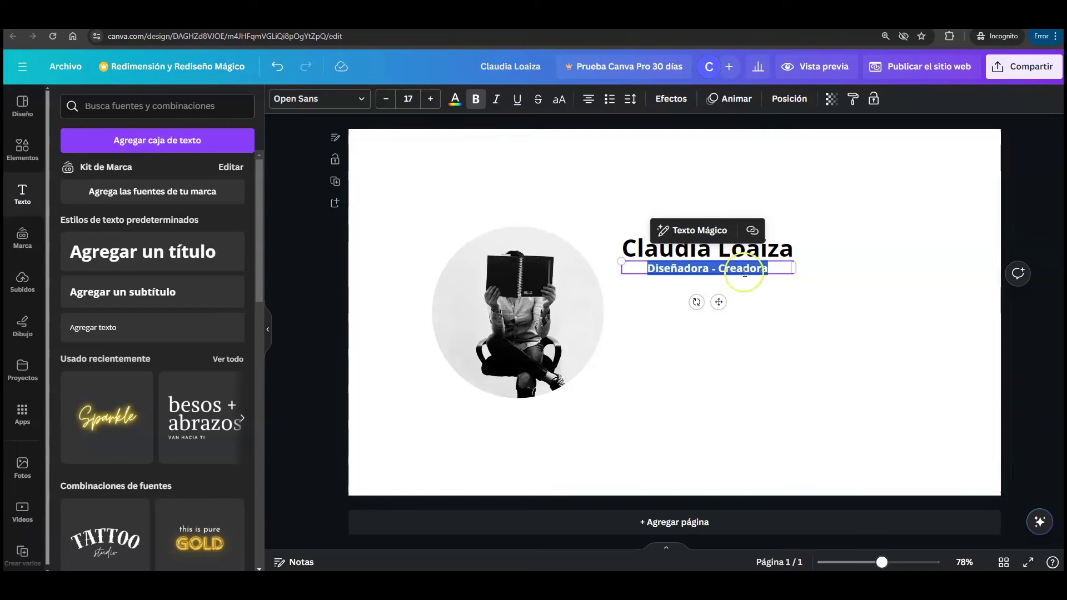
key("Escape")
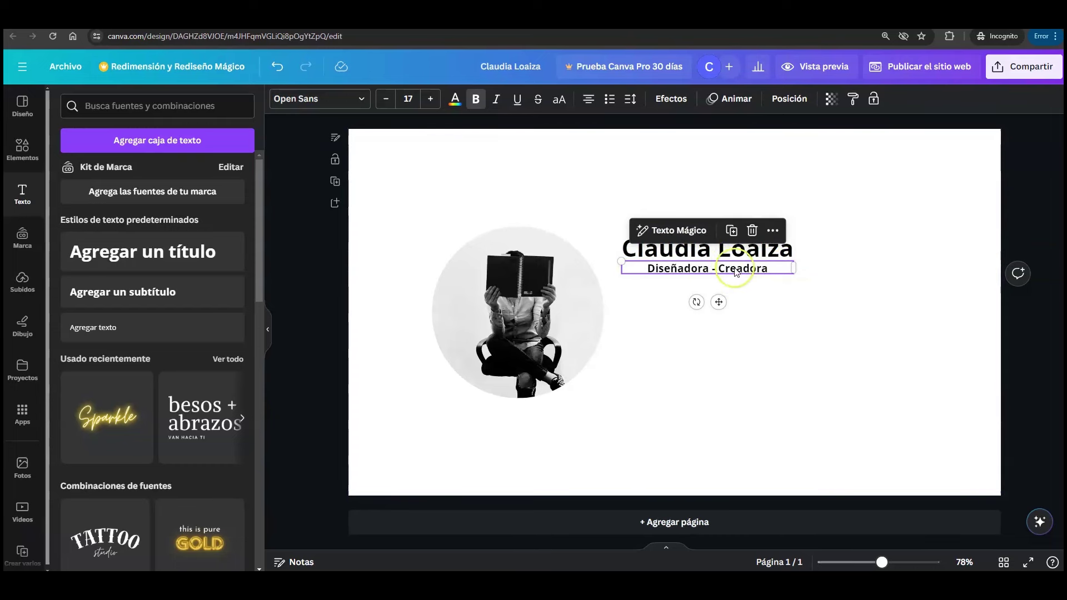
left_click(791, 100)
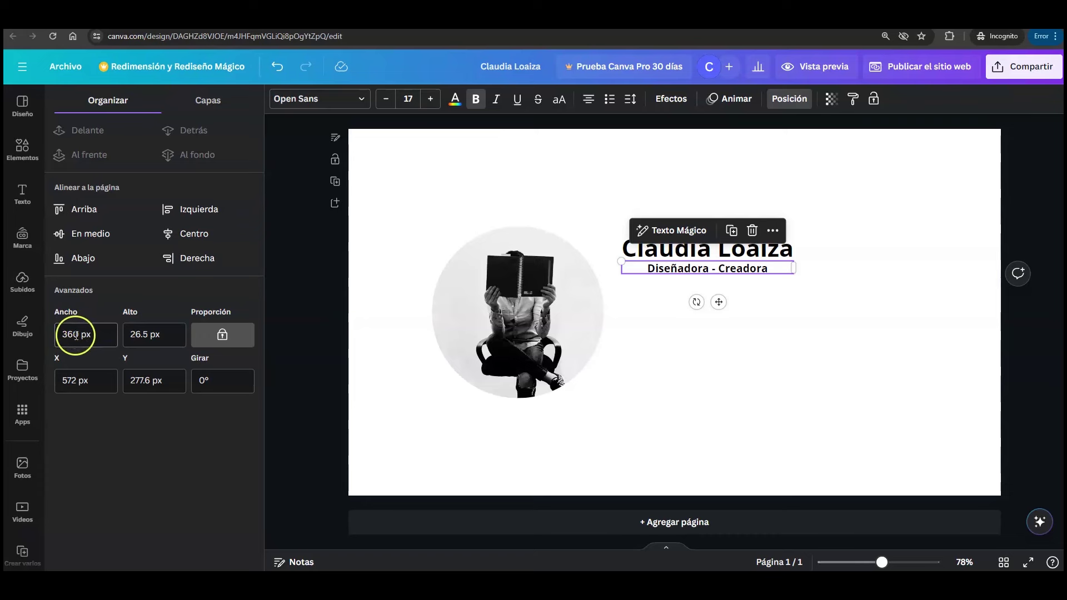
left_click(770, 322)
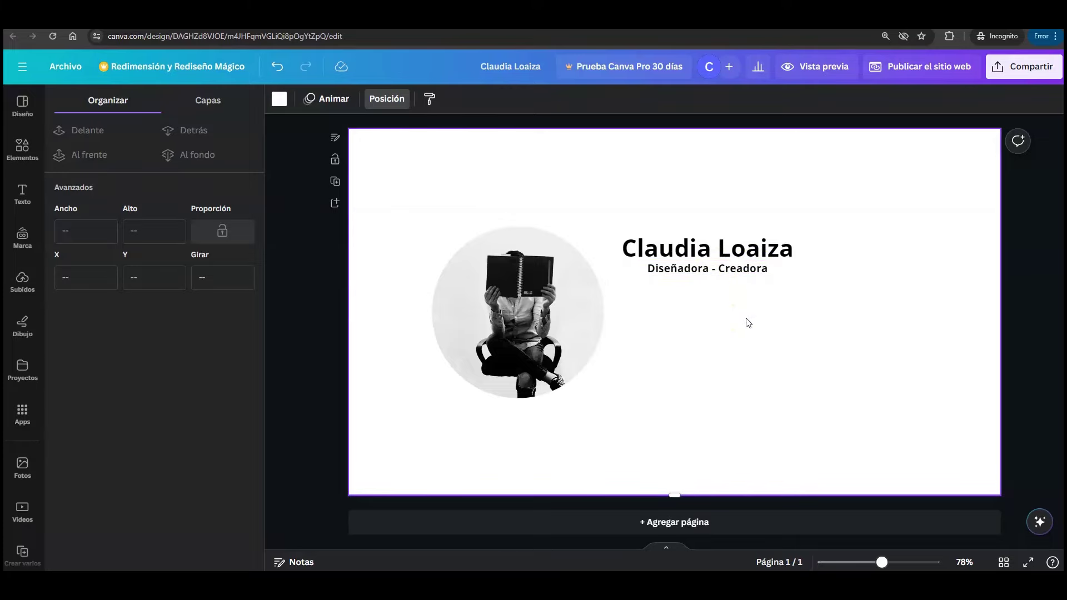
- Search the Elementos library for 'Instagram' and browse the results
left_click(23, 147)
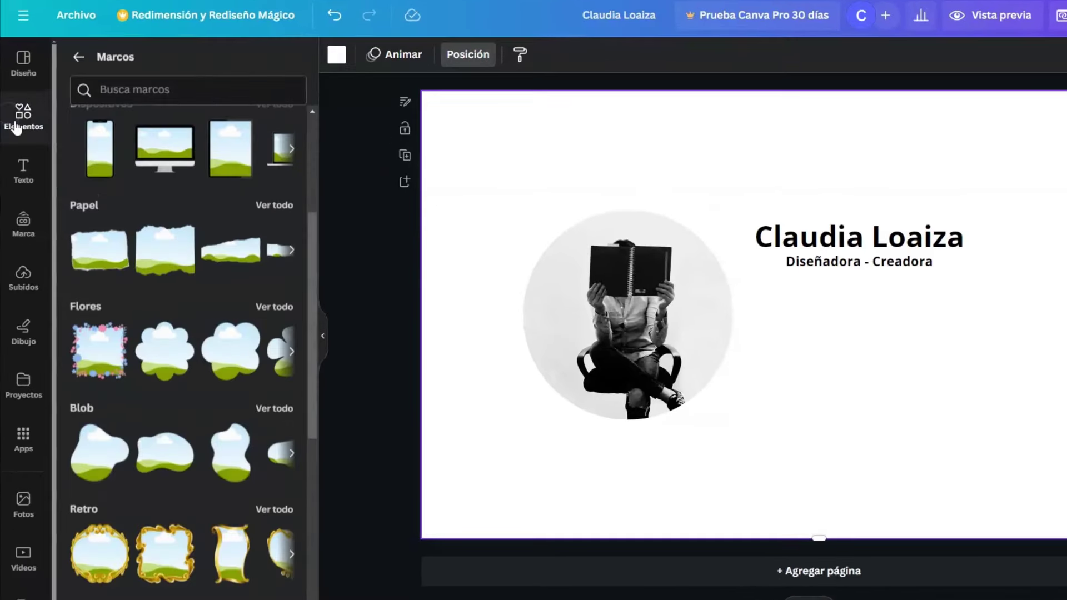
left_click(139, 94)
left_click(44, 117)
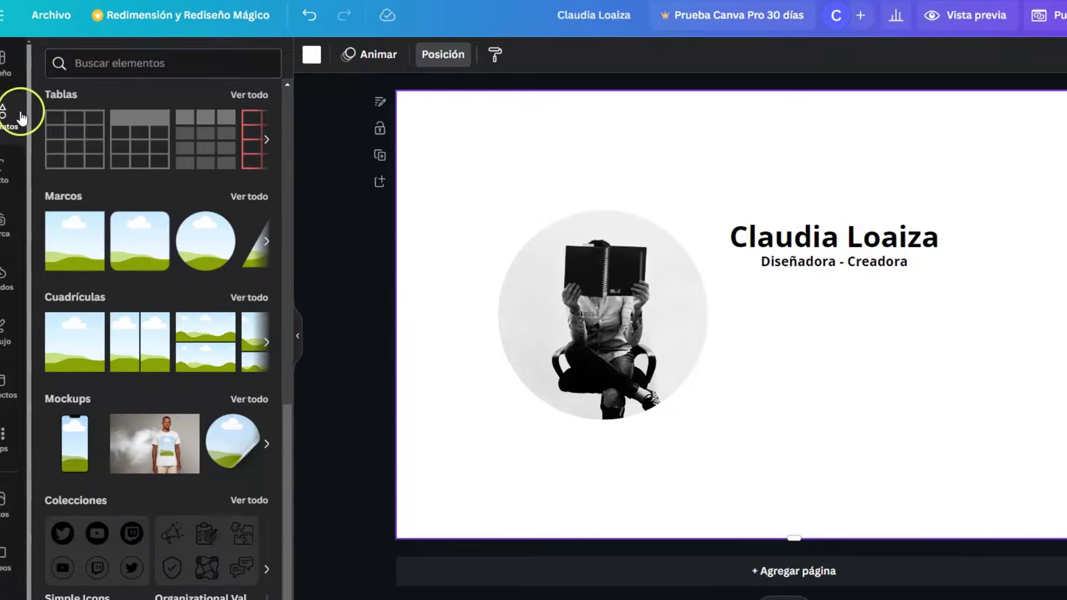
left_click(181, 63)
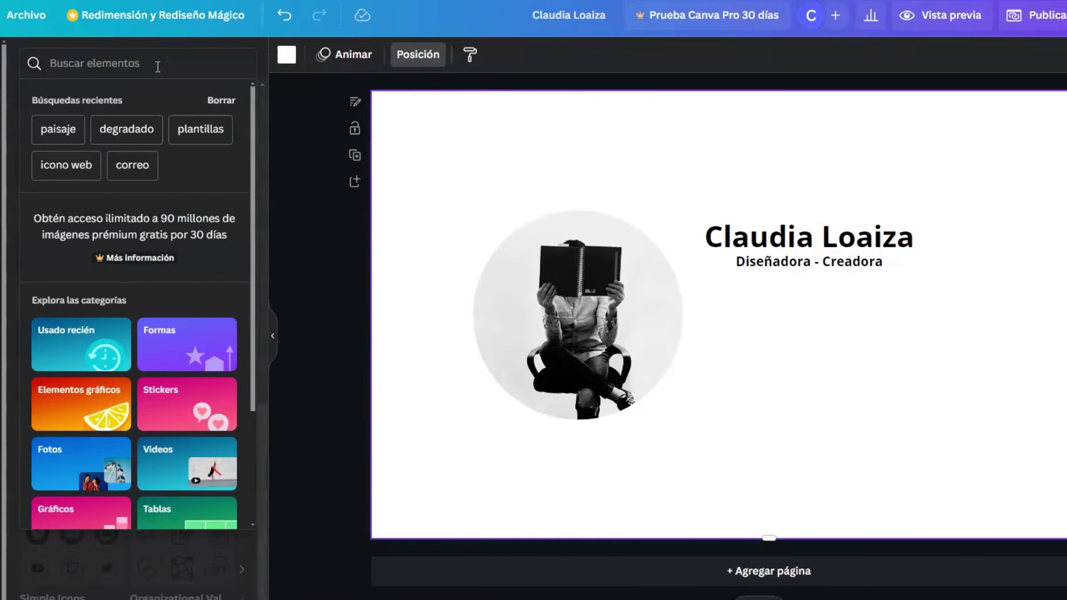
type("Instagram")
key("Return")
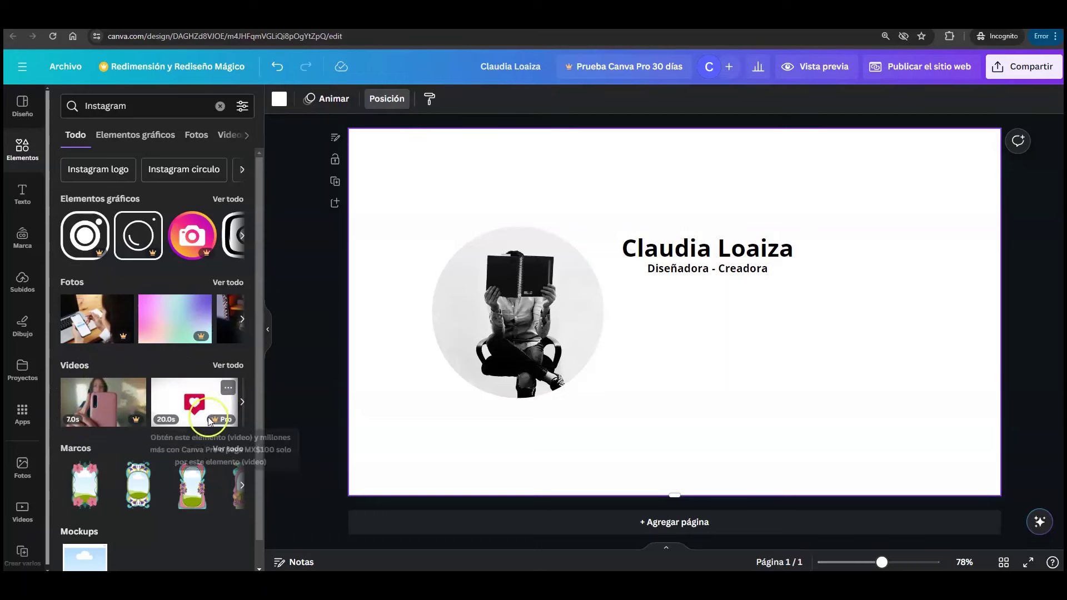
left_click_drag(262, 473, 183, 517)
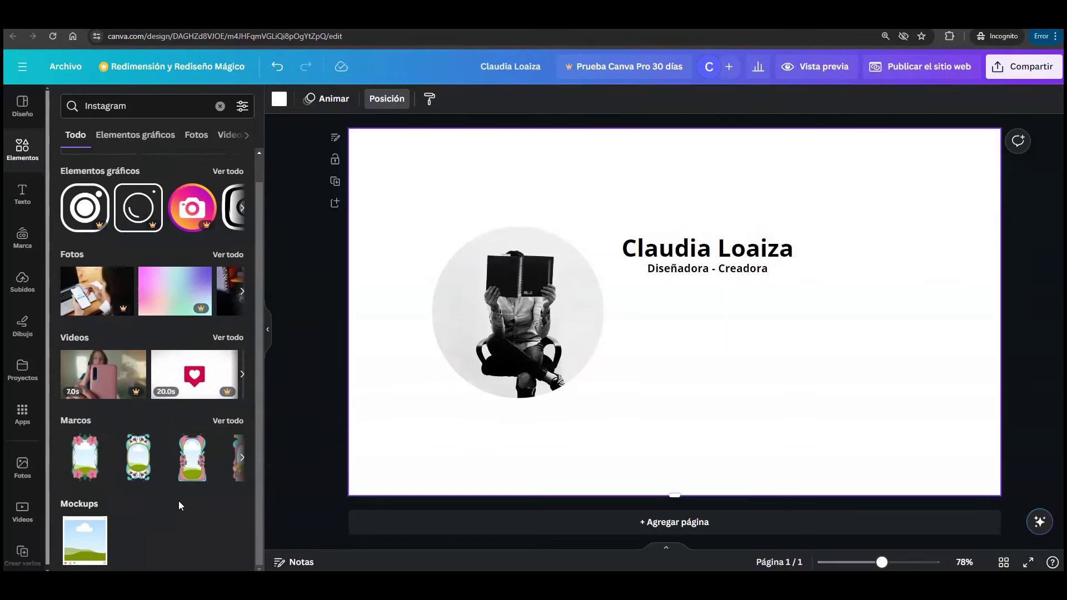
scroll(179, 501, "up", 2)
left_click(171, 287)
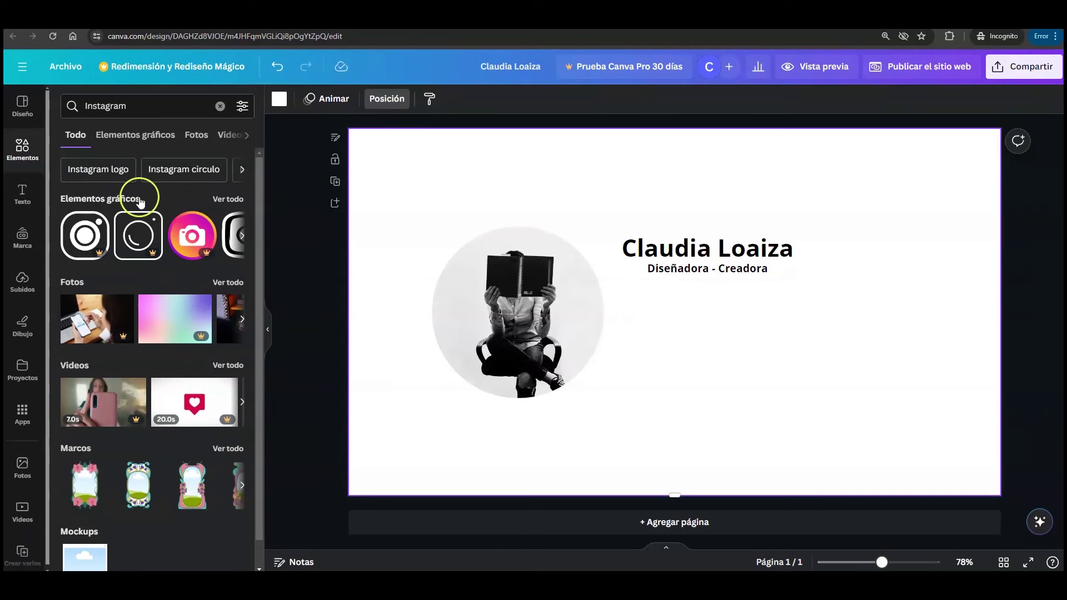
- Insert the blue round Instagram icon from the full Elementos gráficos results
left_click(227, 200)
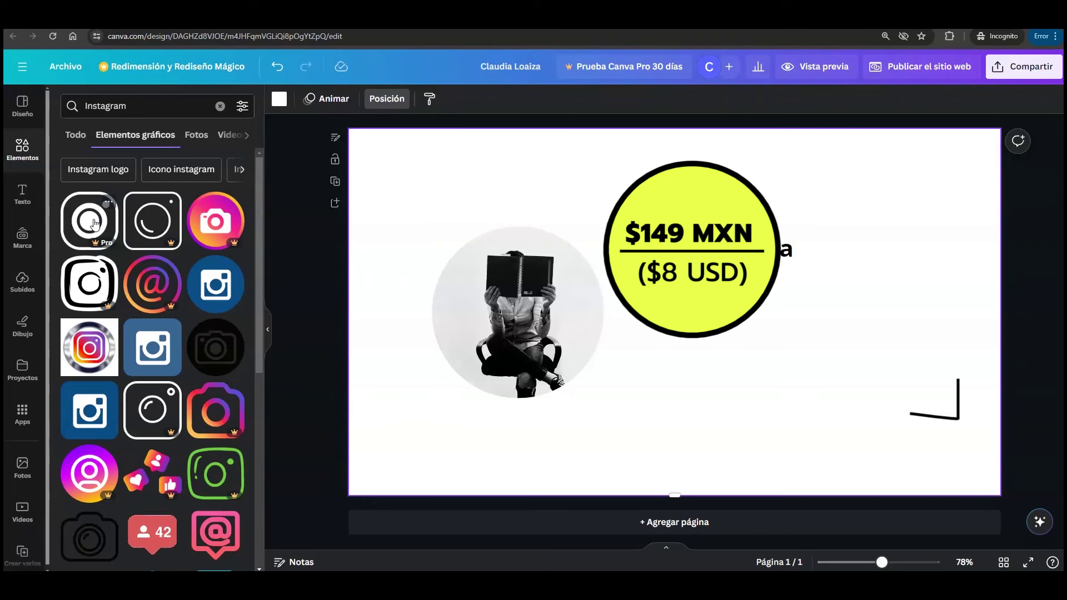
left_click_drag(93, 224, 117, 233)
left_click(122, 221)
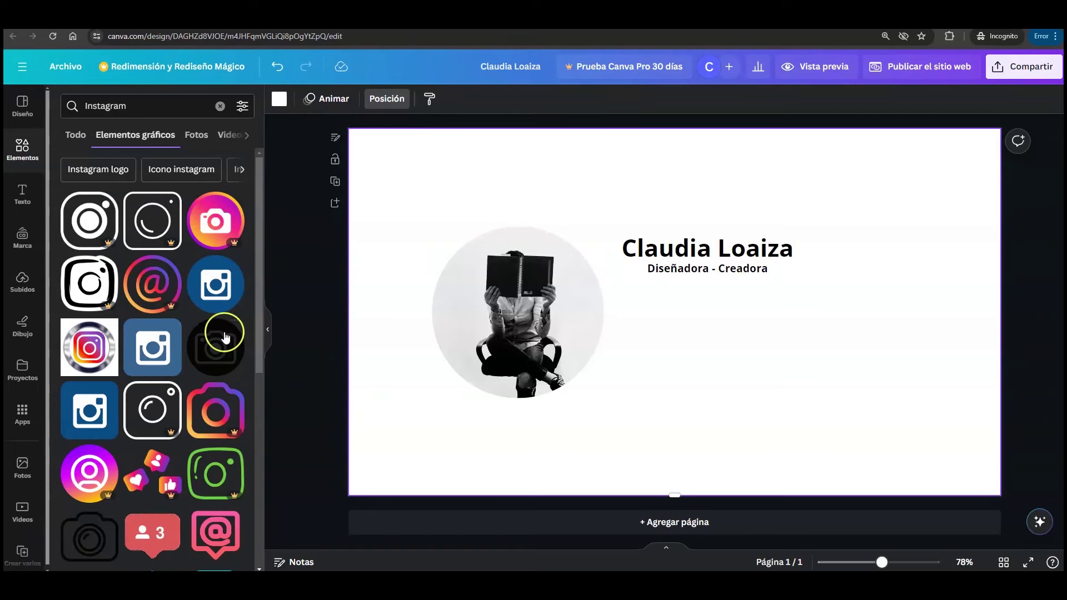
left_click(265, 304)
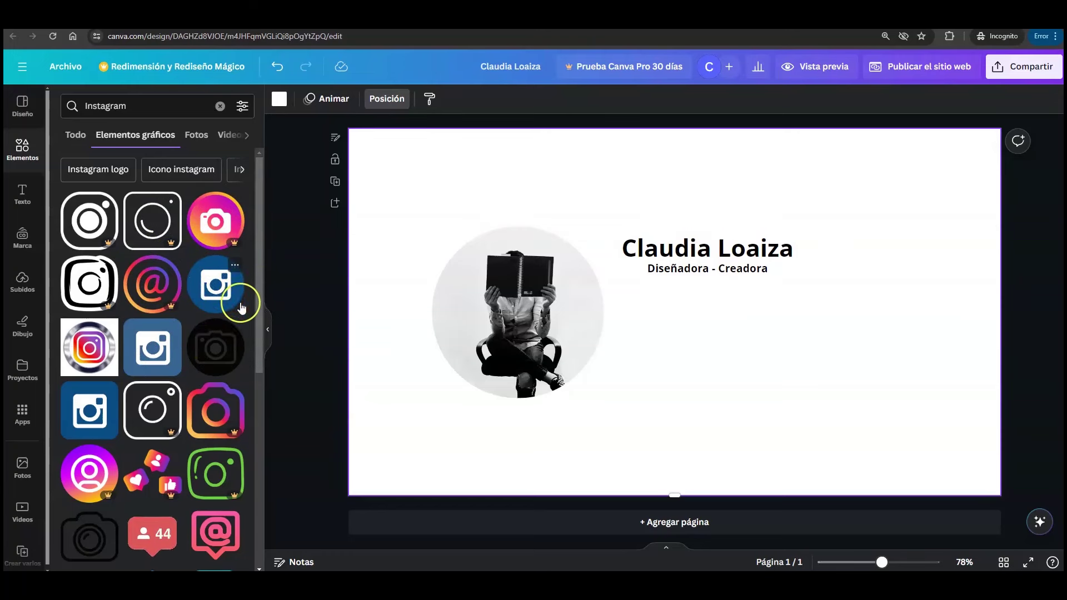
left_click(219, 287)
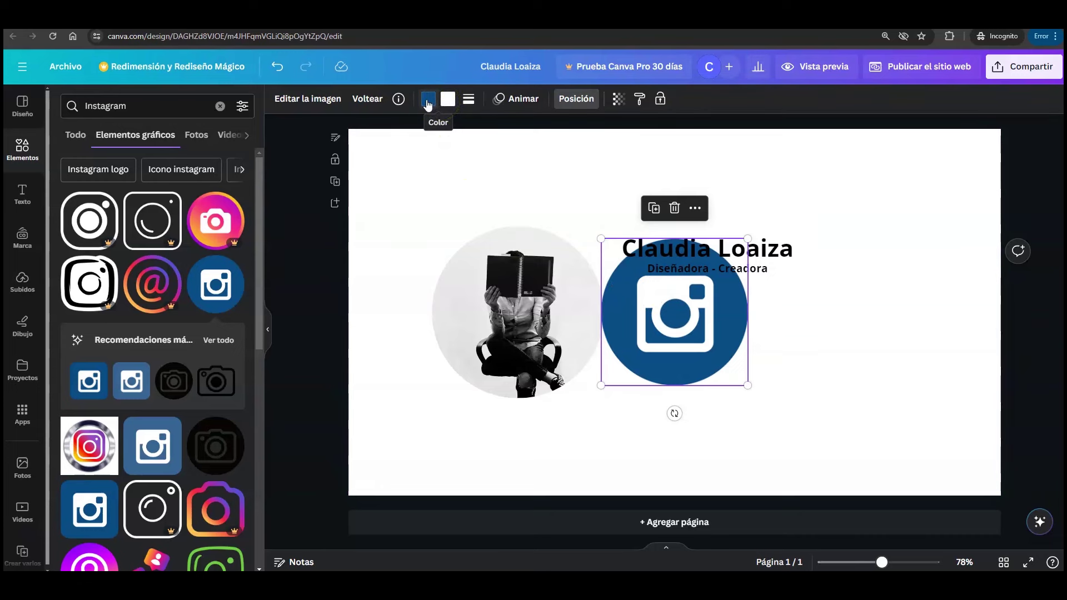
- Recolour the Instagram icon black and resize it to 60×60 px below the subtitle
left_click(429, 100)
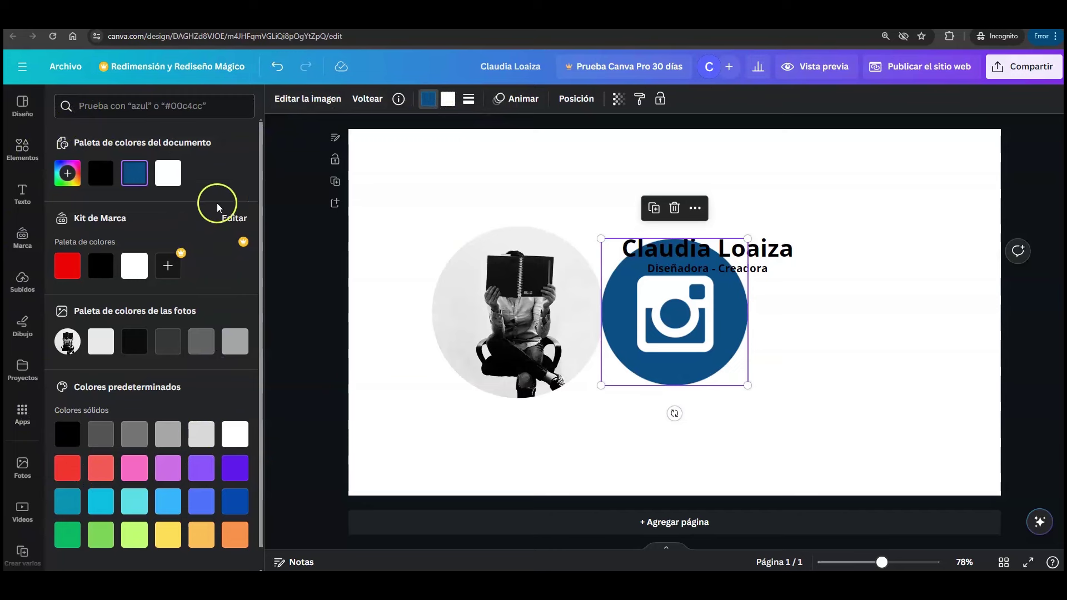
left_click_drag(261, 245, 265, 279)
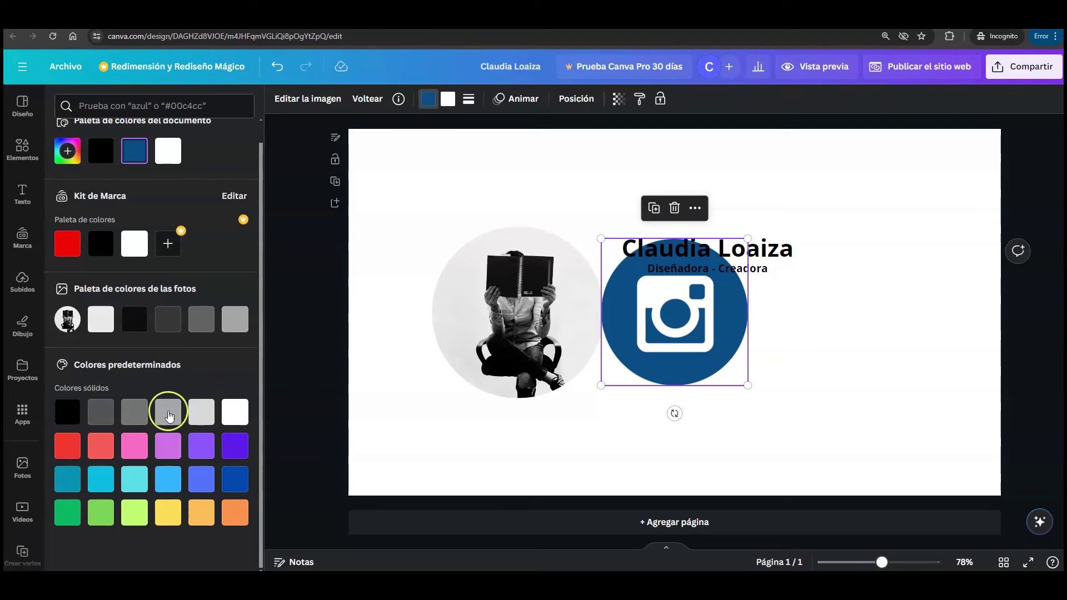
scroll(190, 446, "up", 1)
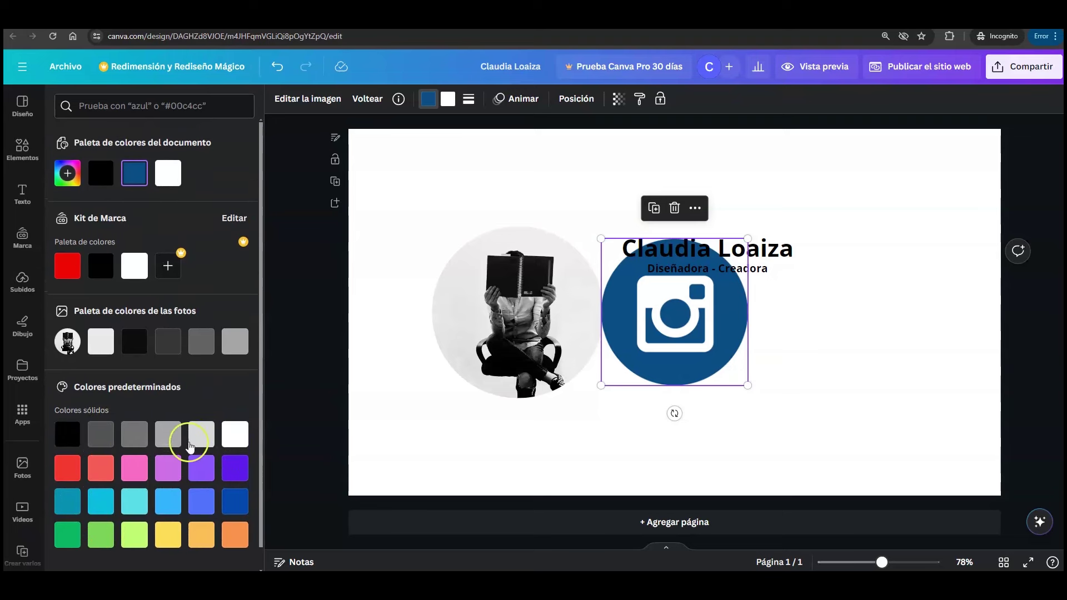
left_click(67, 173)
left_click_drag(217, 234, 214, 208)
left_click_drag(163, 280, 197, 278)
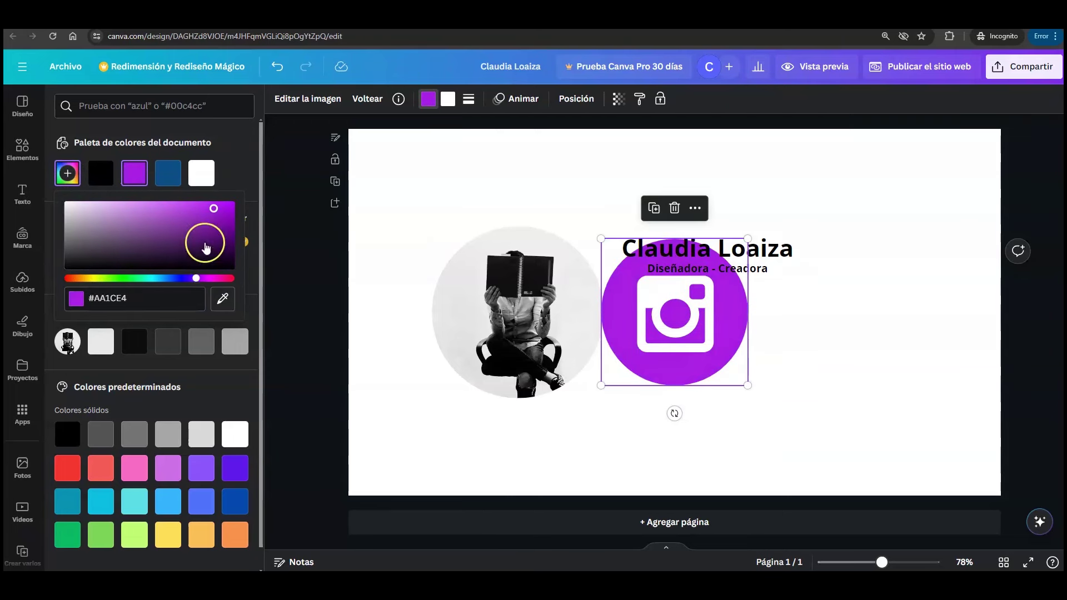
left_click(235, 158)
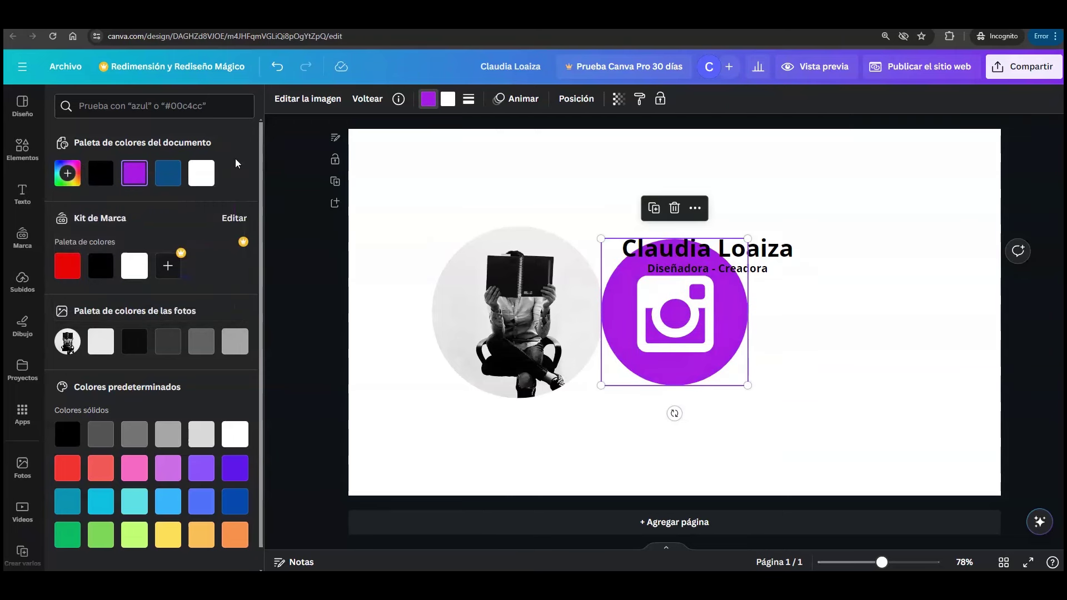
left_click(101, 174)
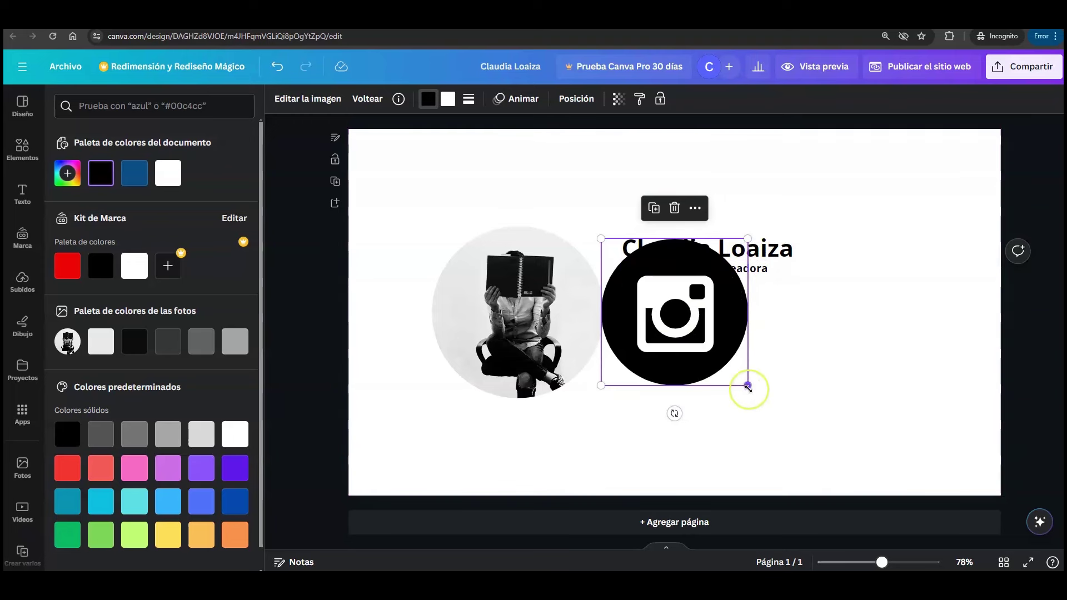
left_click_drag(747, 385, 658, 318)
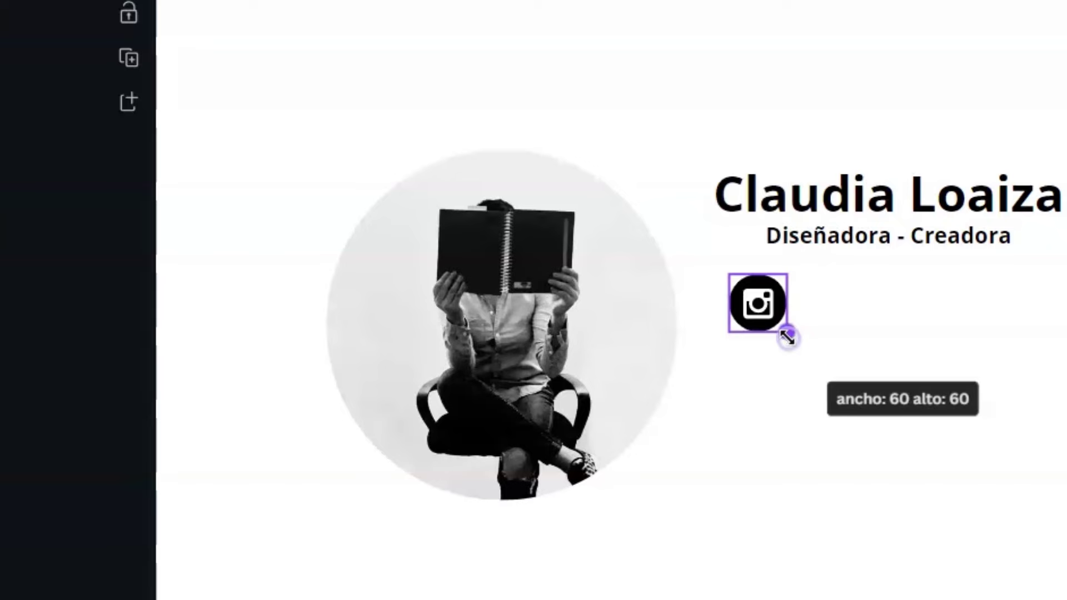
left_click_drag(787, 337, 797, 328)
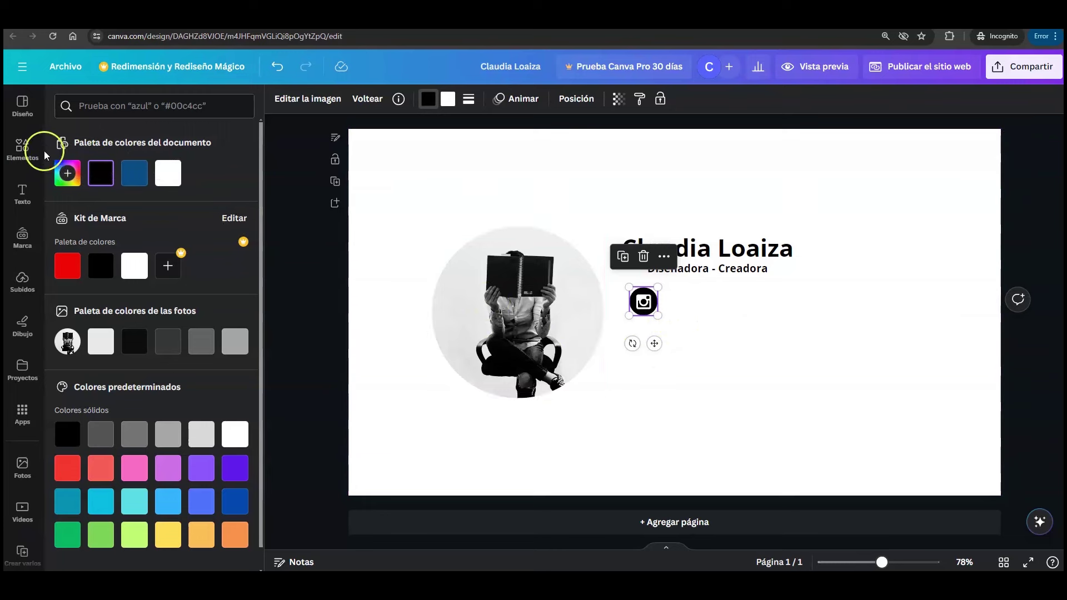
- Search Elementos for 'facebook' and add the thumbs-up graphic to the page
left_click(40, 148)
left_click(184, 106)
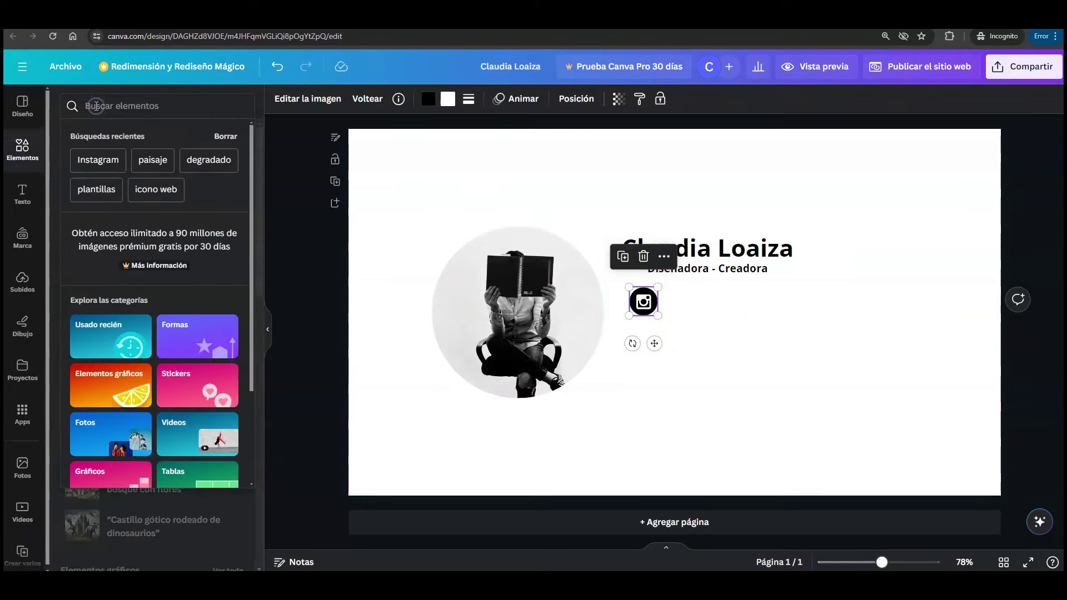
type("facebook")
key("Return")
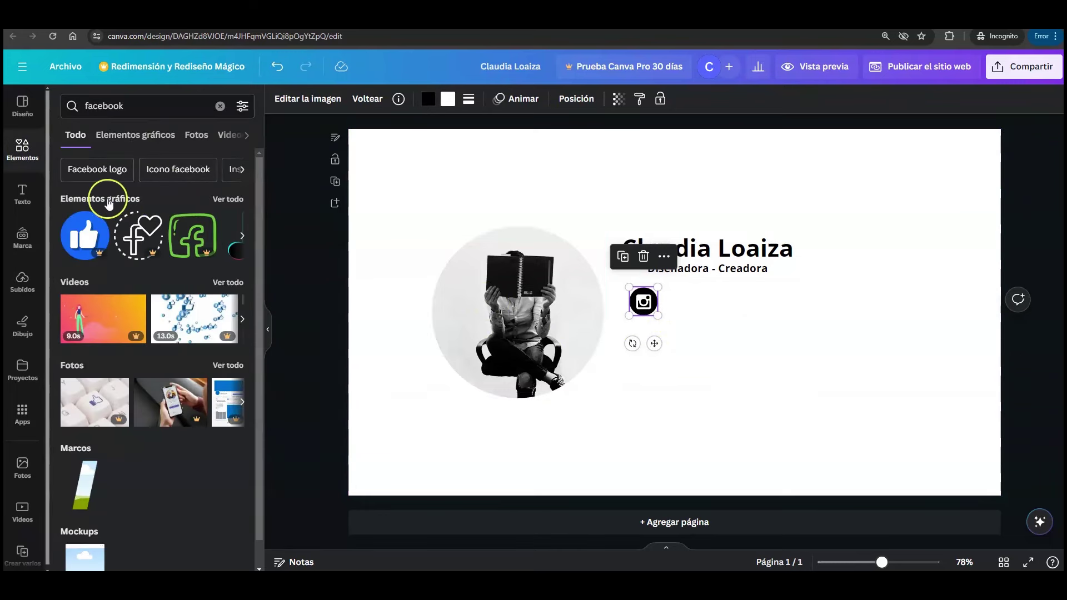
left_click(233, 202)
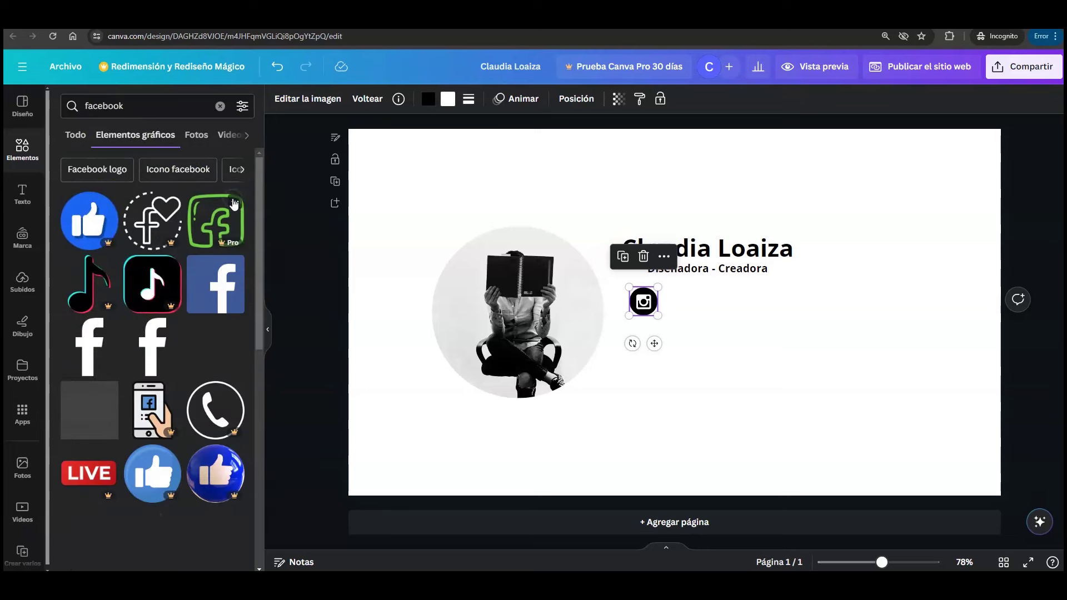
left_click_drag(258, 186, 277, 318)
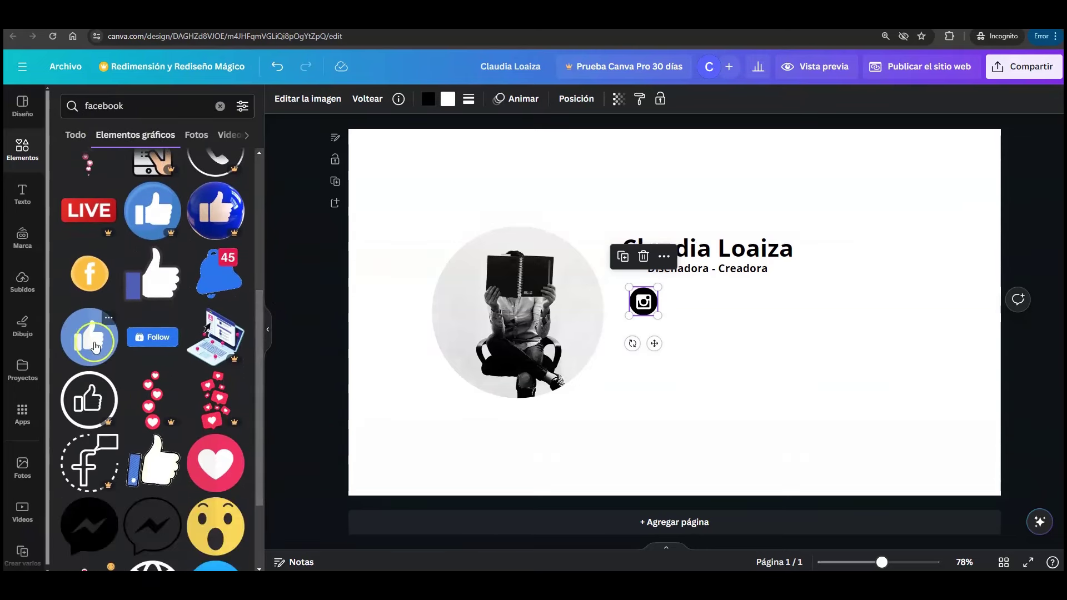
left_click(89, 337)
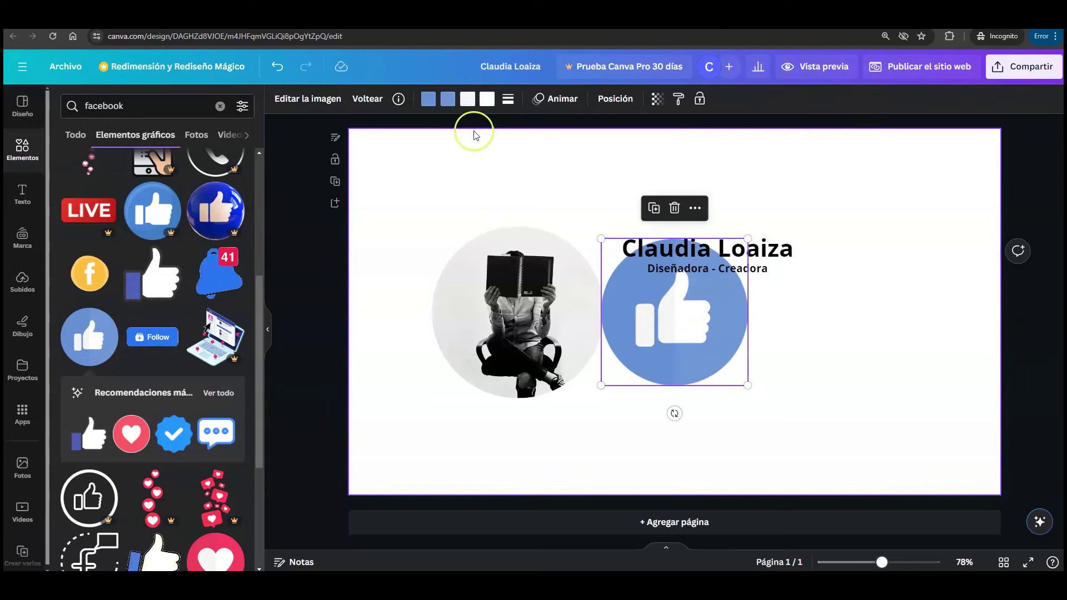
- Make the thumbs-up black with a white thumb and shrink it to match Instagram
left_click(428, 99)
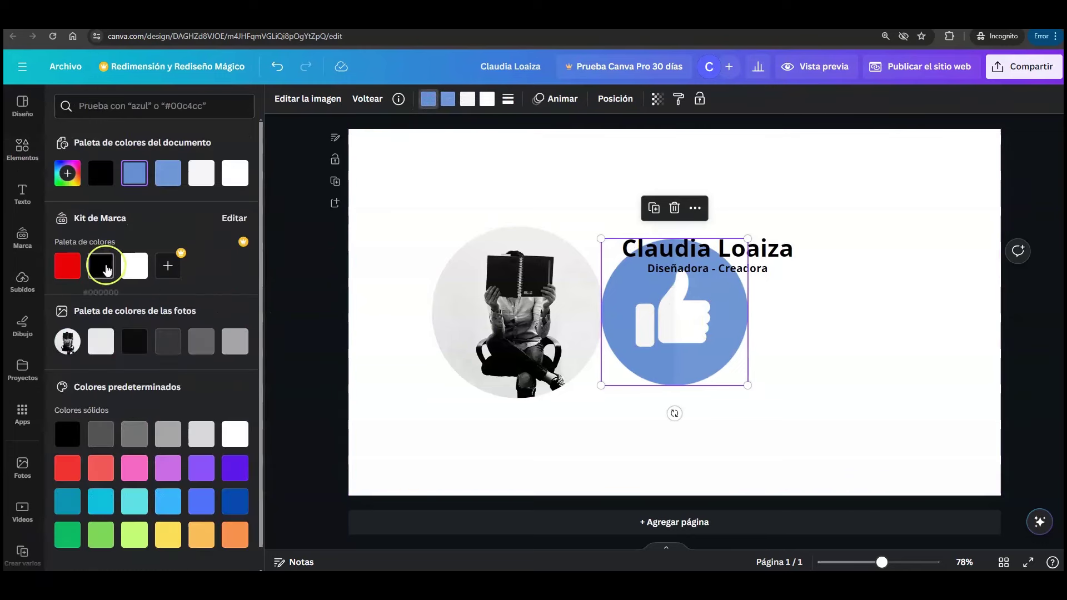
left_click(102, 266)
left_click(447, 99)
left_click(101, 266)
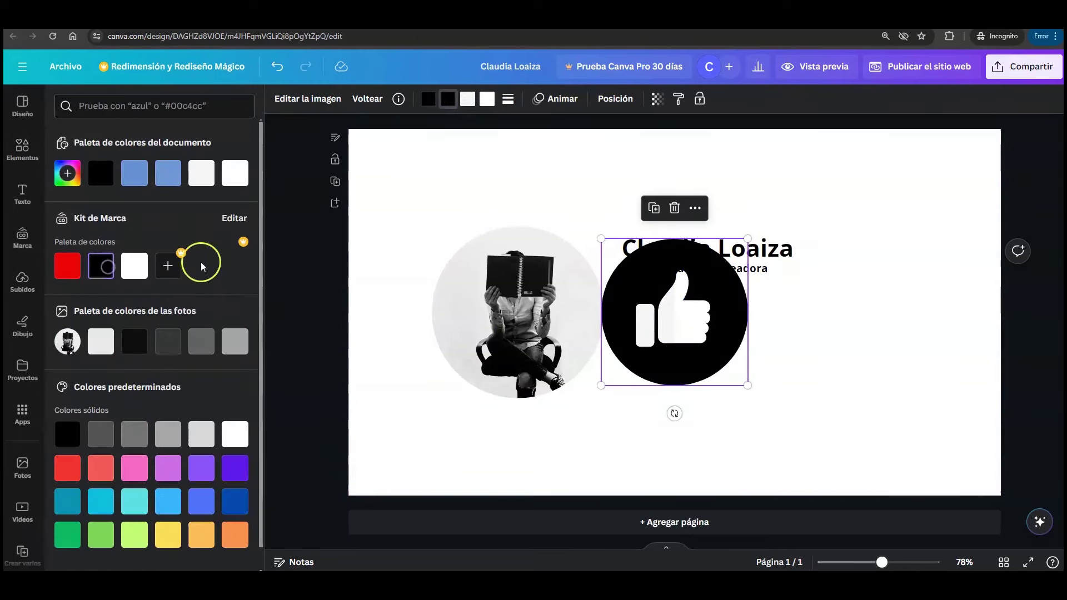
left_click(235, 173)
left_click(488, 100)
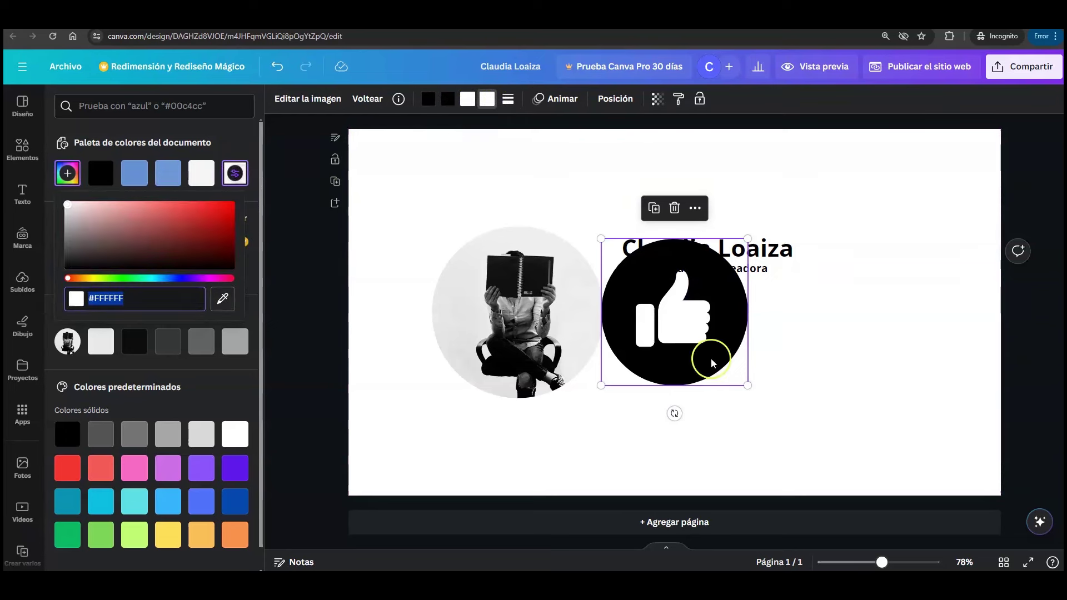
left_click_drag(601, 239, 684, 303)
- Search Elementos for 'Youtube' and scroll through all the graphic results
left_click(26, 161)
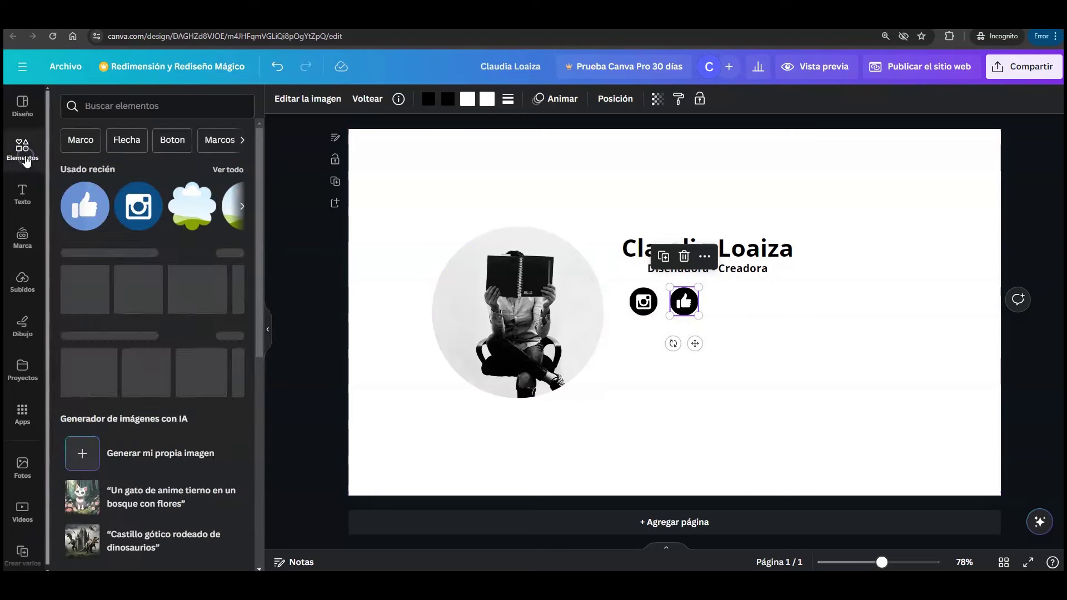
left_click(158, 106)
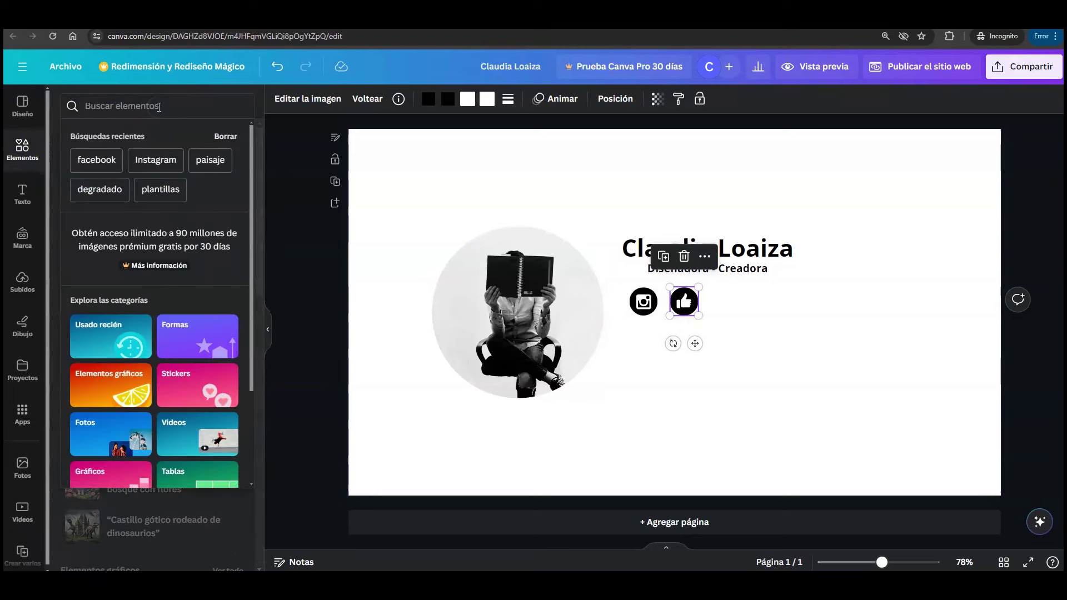
type("Youtube")
key("Return")
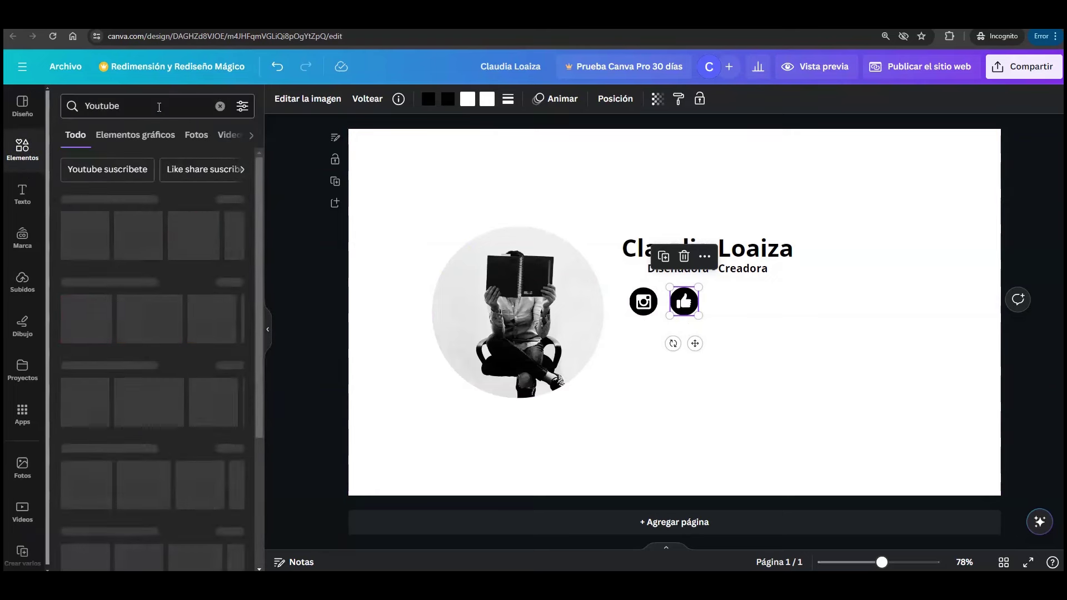
left_click(230, 199)
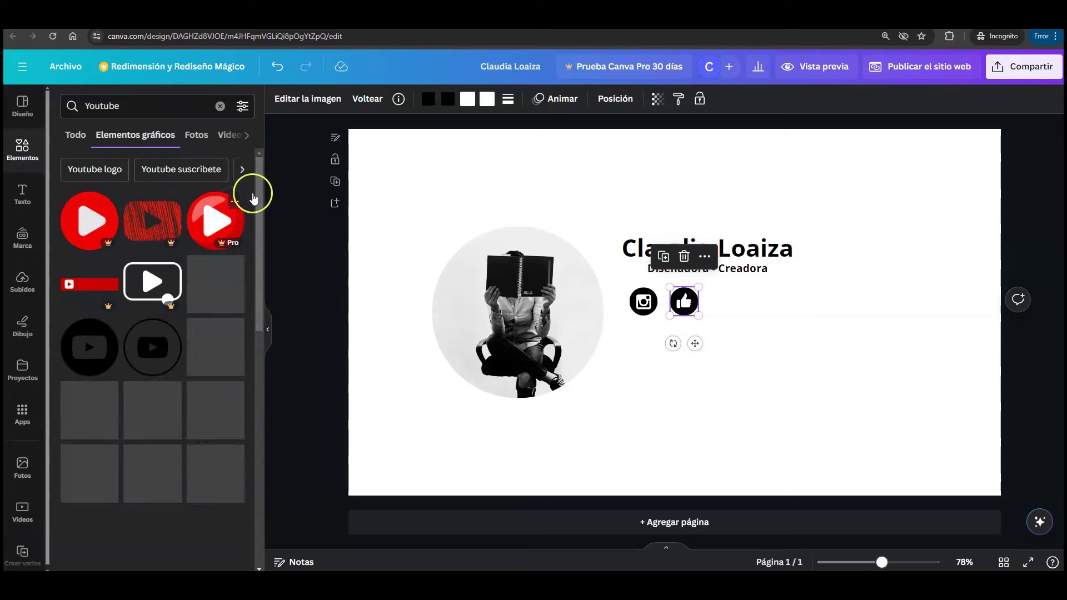
left_click_drag(259, 182, 255, 498)
left_click(610, 383)
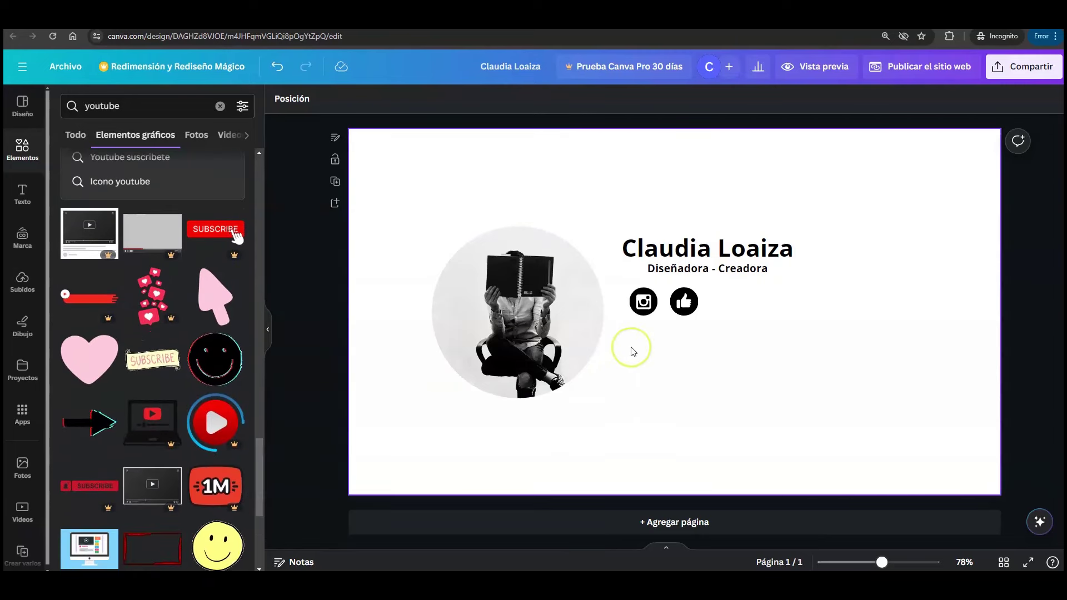
left_click(656, 301)
scroll(217, 451, "down", 4)
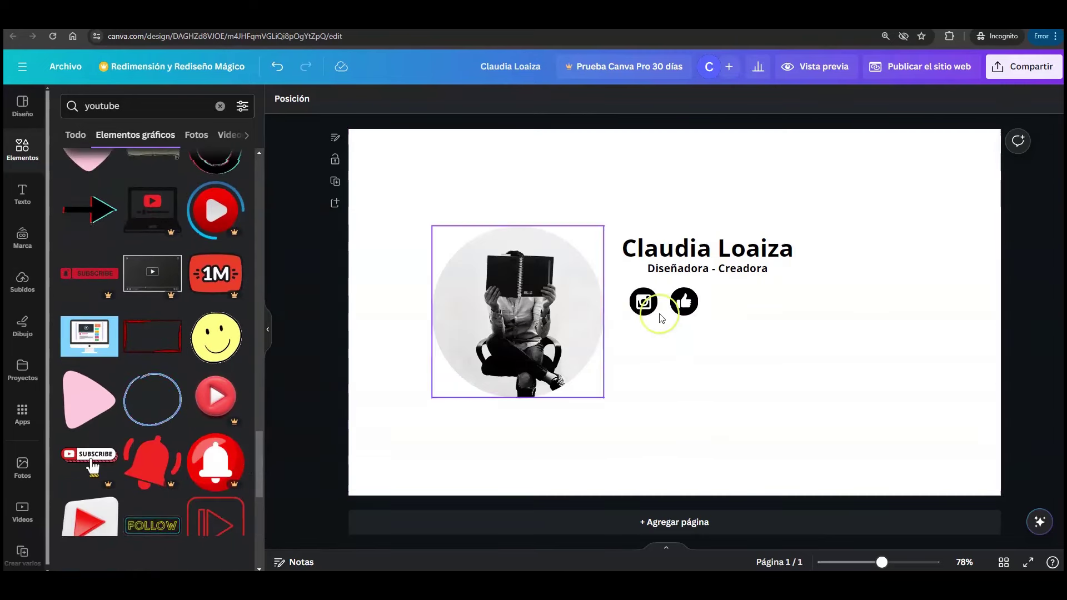
left_click_drag(255, 438, 262, 182)
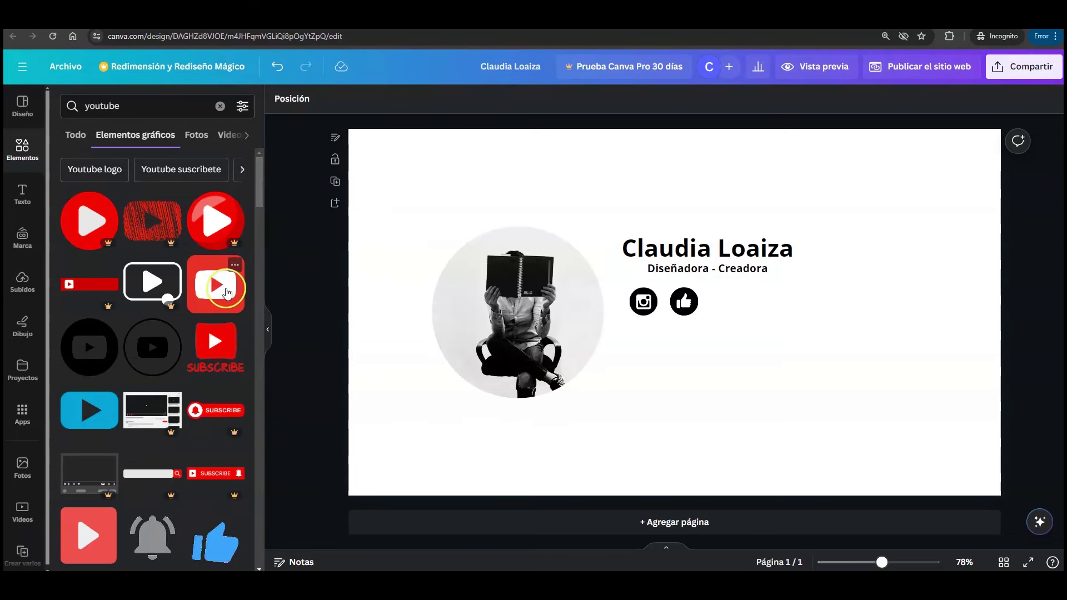
- Add the red YouTube icon, recolour it black and shrink it
left_click(217, 293)
left_click_drag(597, 245, 728, 331)
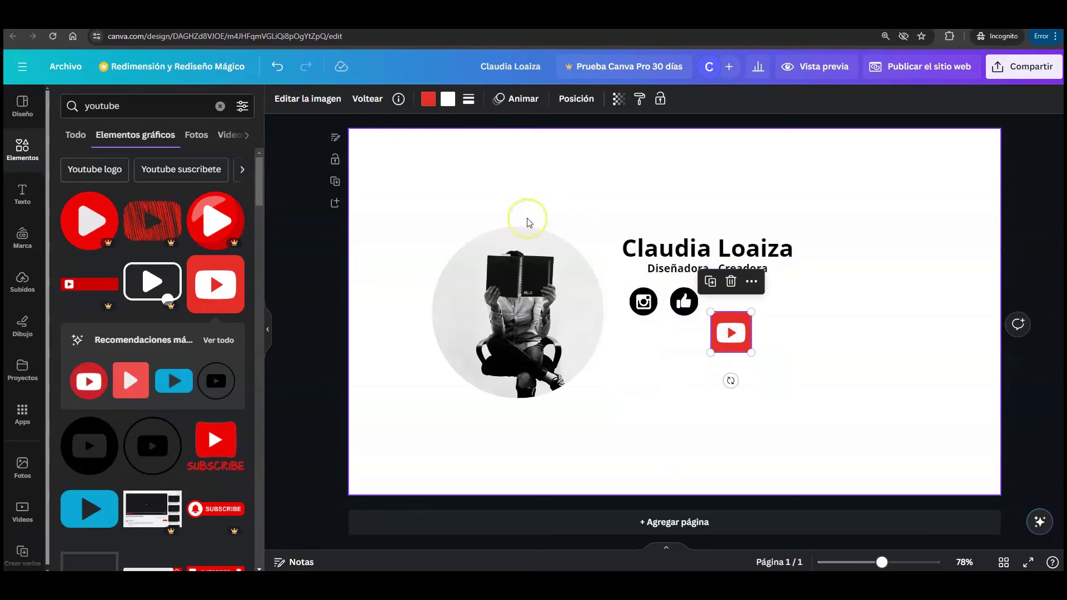
left_click(429, 105)
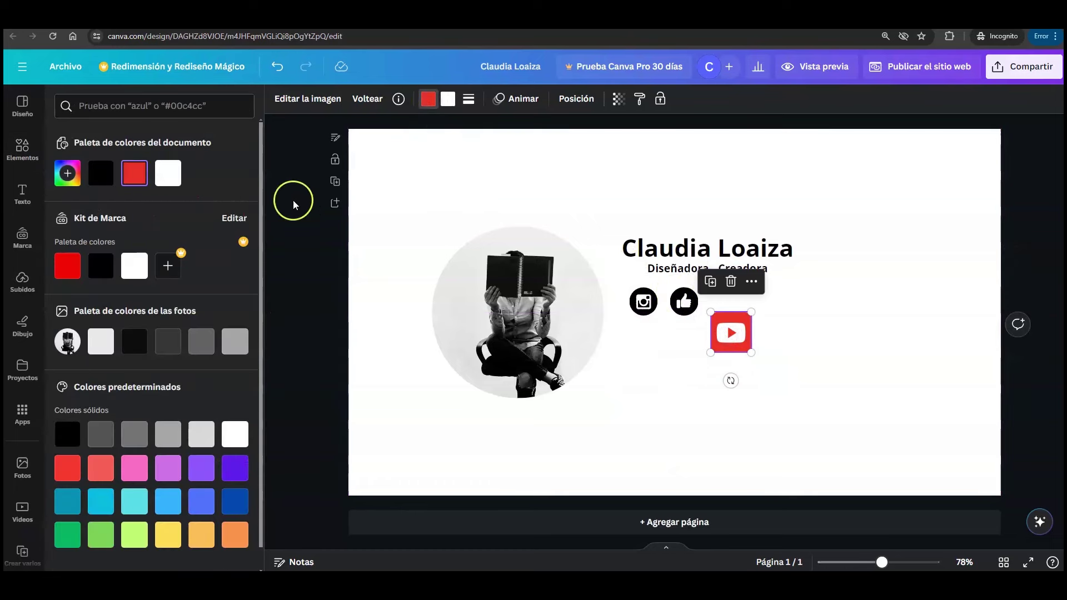
left_click(100, 266)
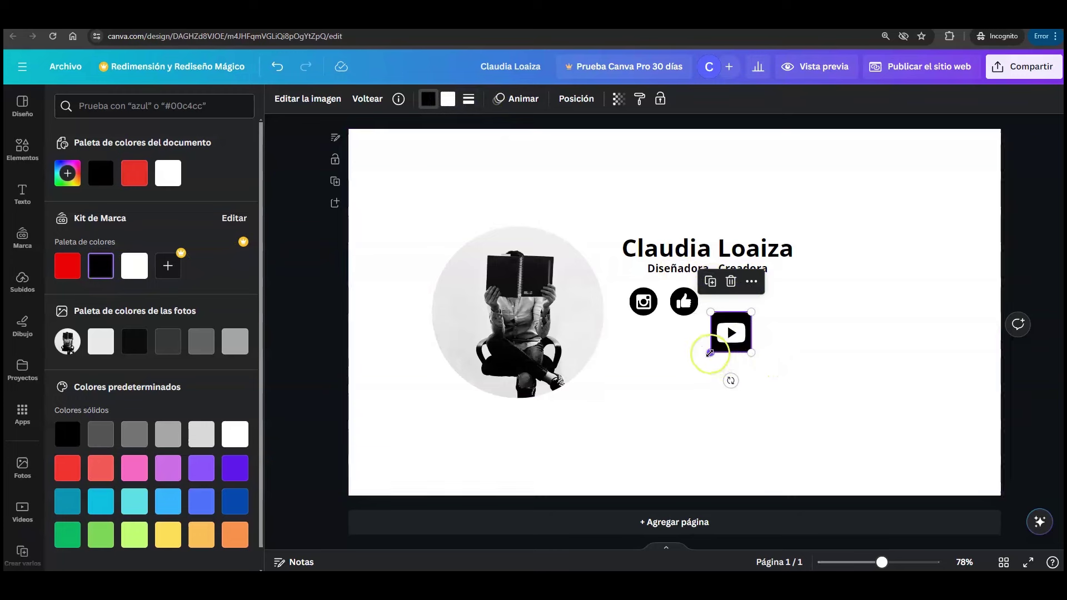
left_click_drag(711, 353, 748, 373)
left_click(735, 339)
- Set the YouTube icon's width to 60 px and place it right of the thumbs-up
left_click_drag(725, 338, 848, 394)
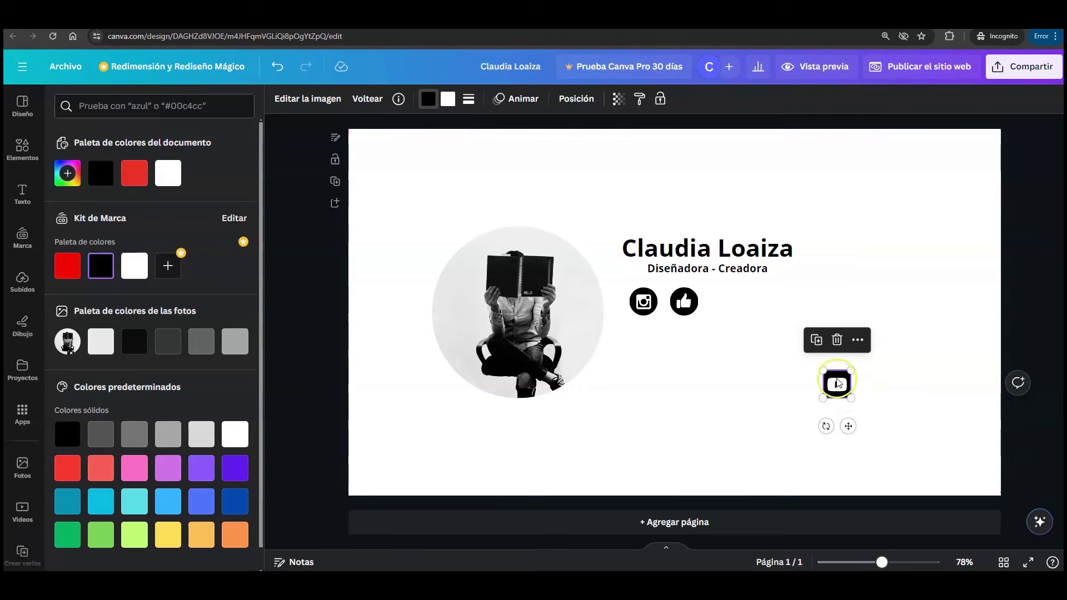
left_click(578, 99)
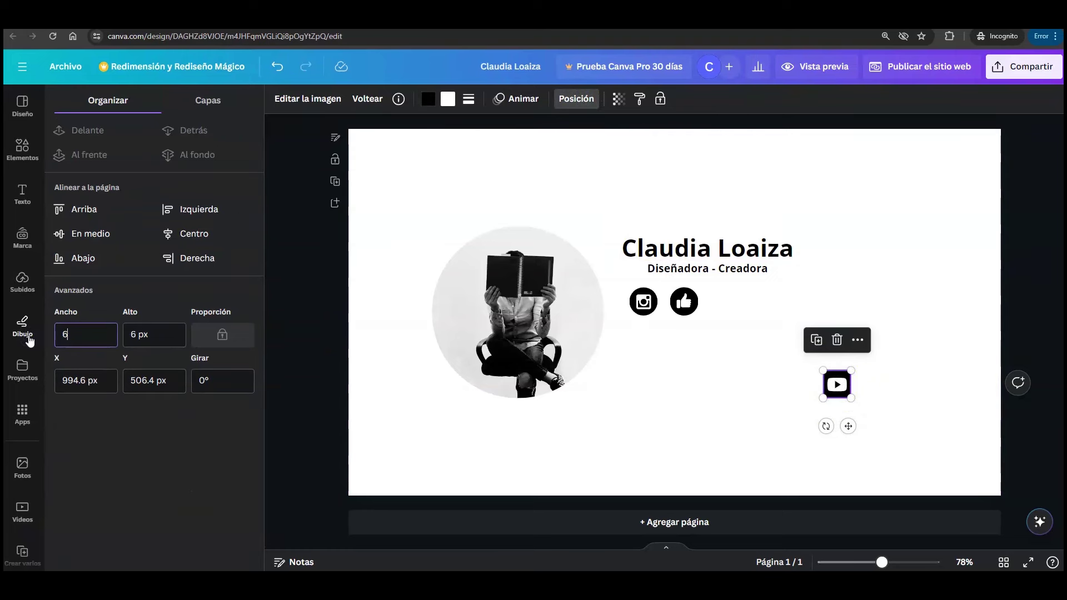
left_click(143, 337)
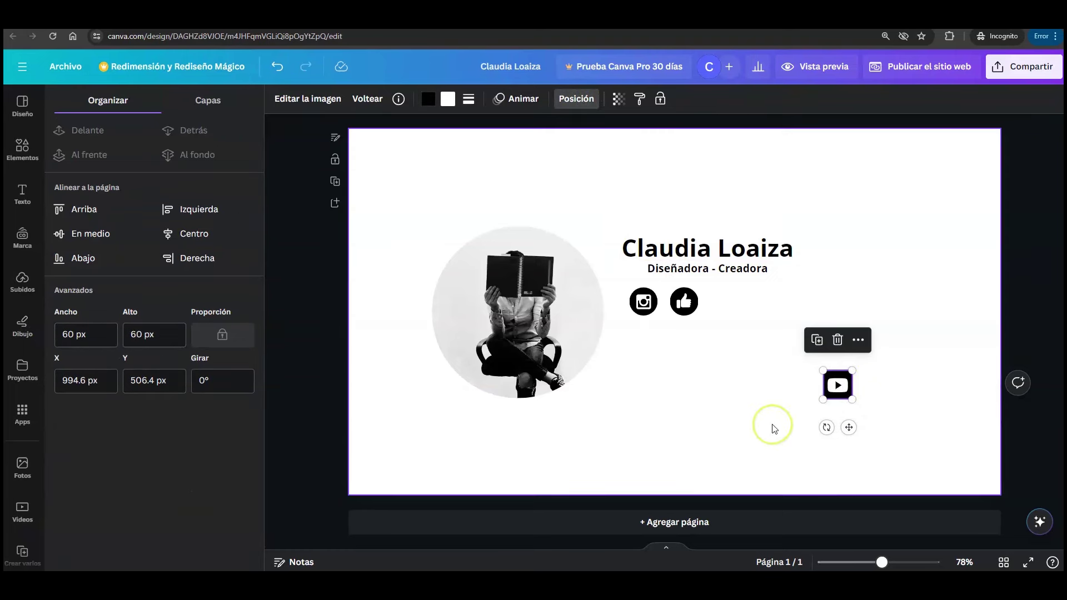
left_click_drag(842, 385, 728, 305)
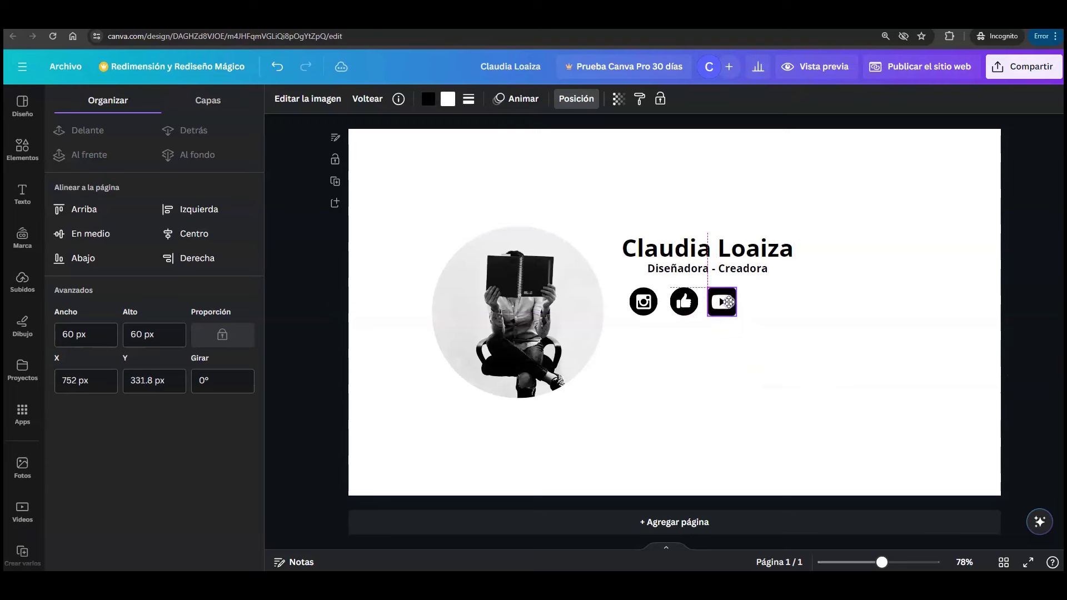
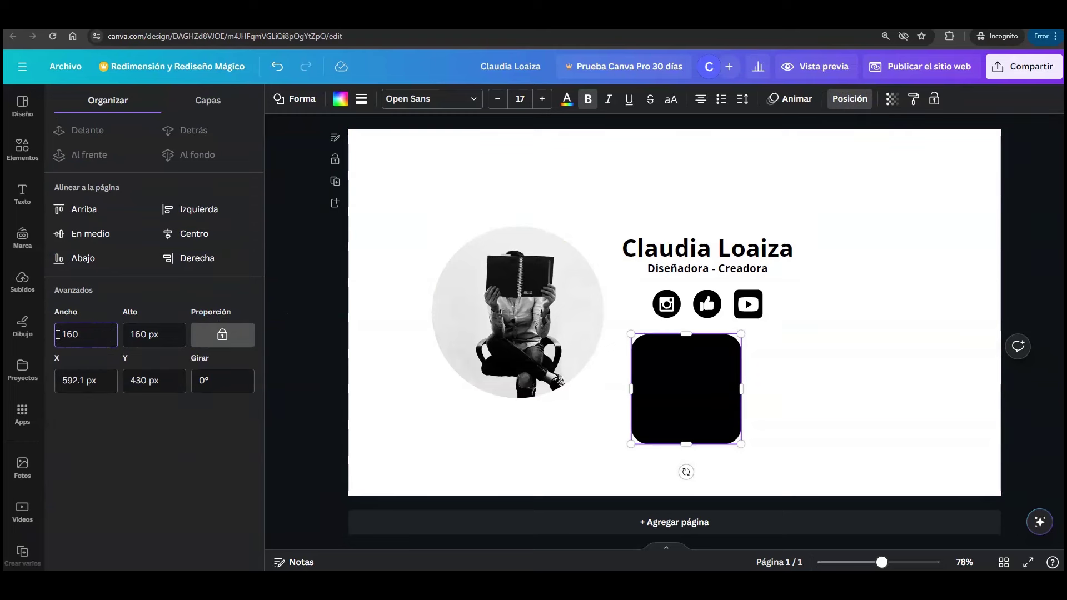
- Apply the 160 px width and align the black square under the name's left edge
key("Return")
left_click(670, 365)
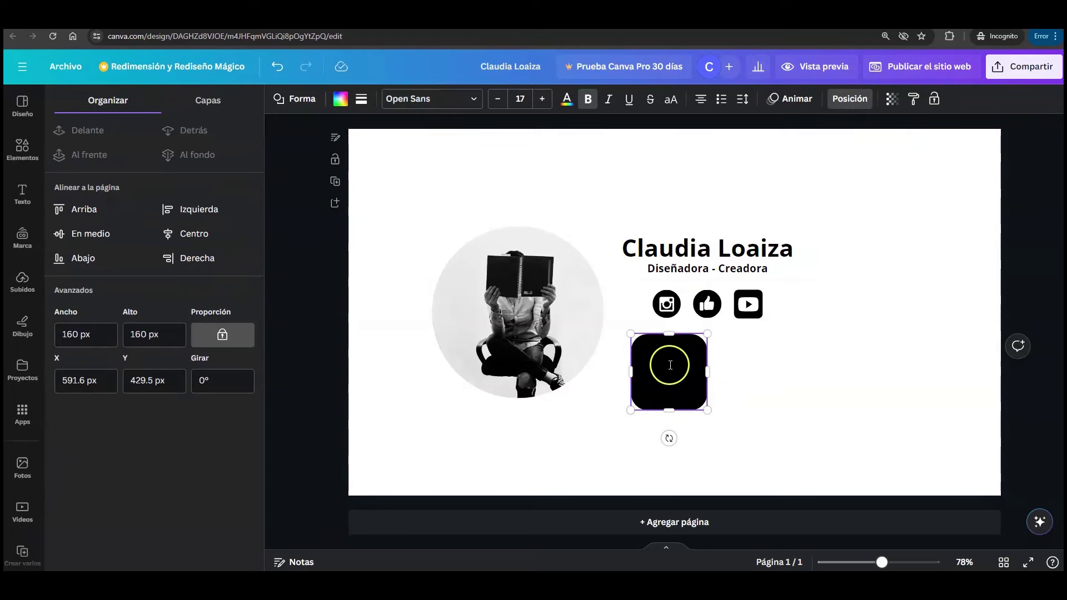
left_click_drag(670, 366, 664, 353)
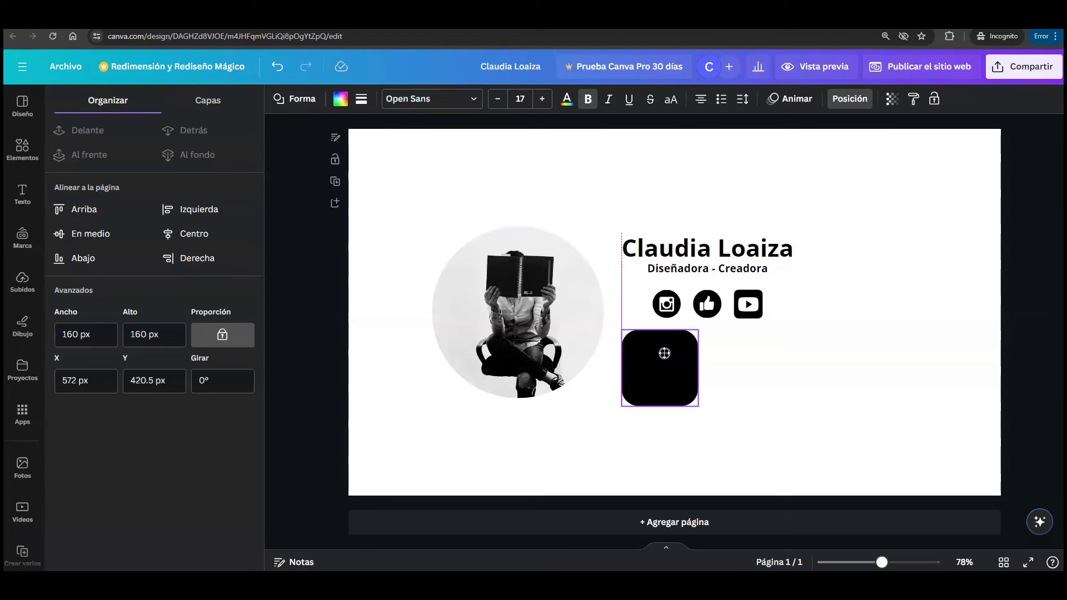
left_click_drag(665, 353, 666, 358)
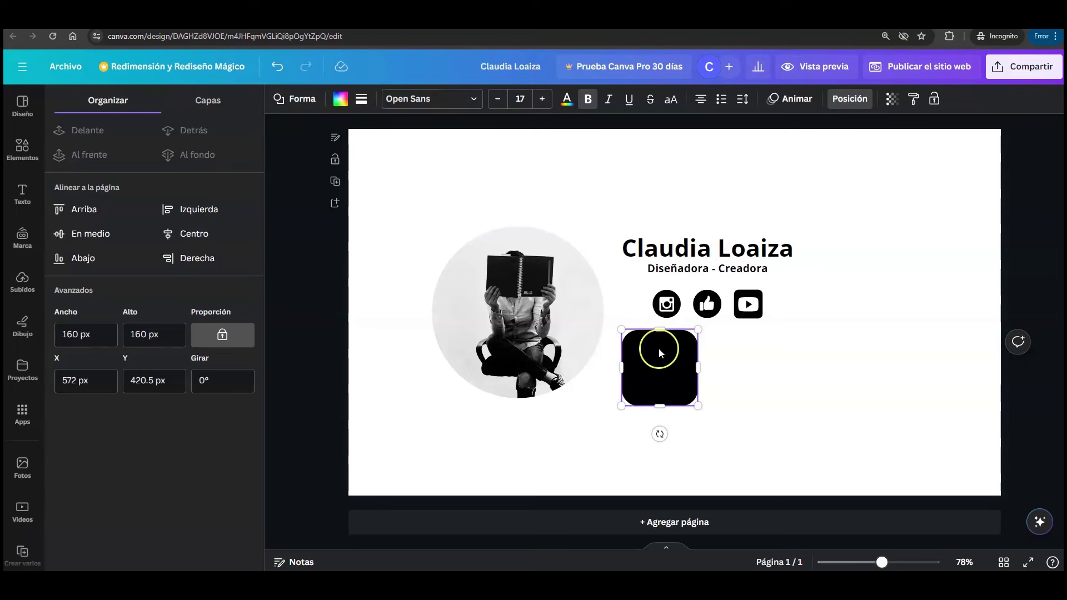
left_click(739, 359)
left_click(668, 355)
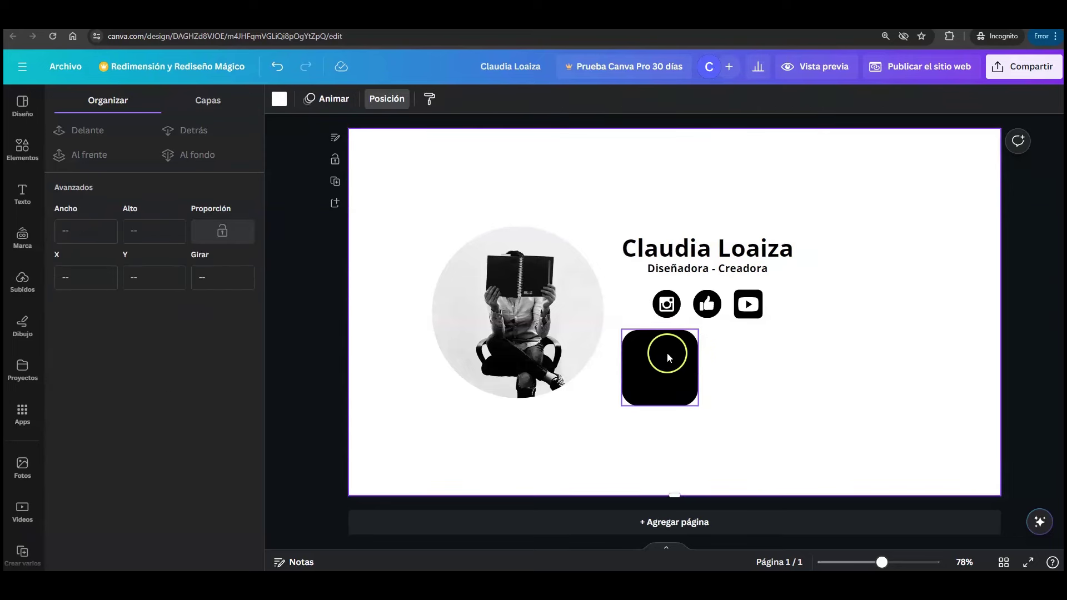
- Add a subtitle reading 'Sitio web' and move it onto the black square
left_click(23, 191)
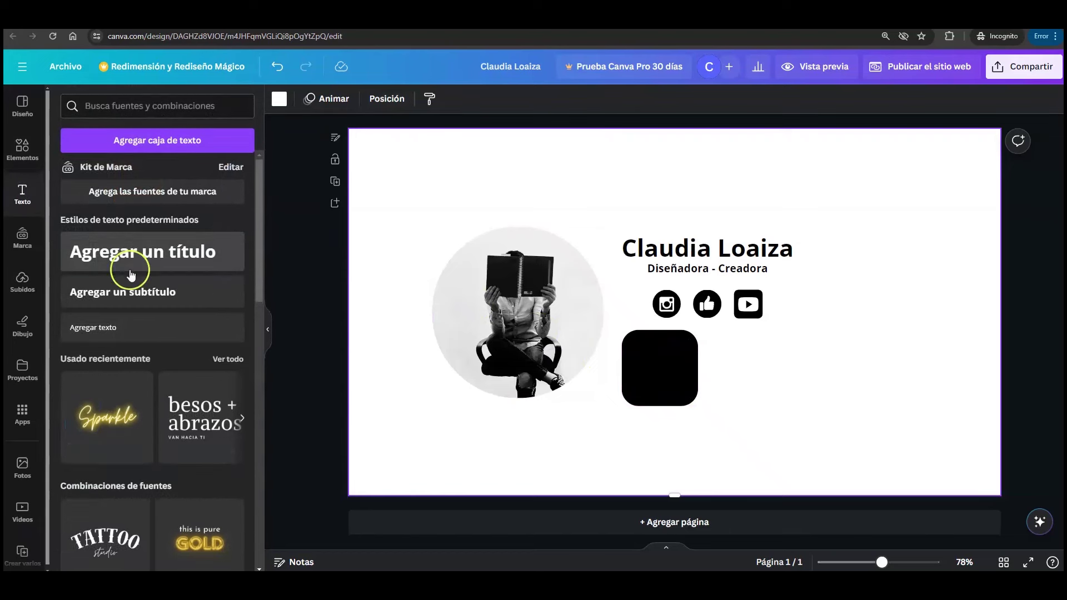
left_click(206, 292)
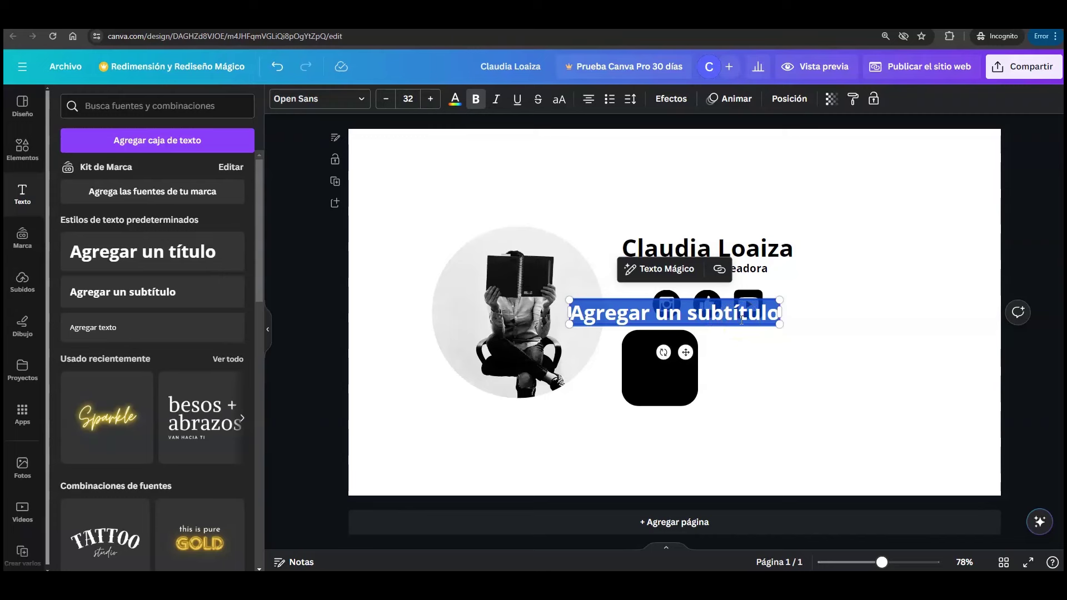
type("Sitio web")
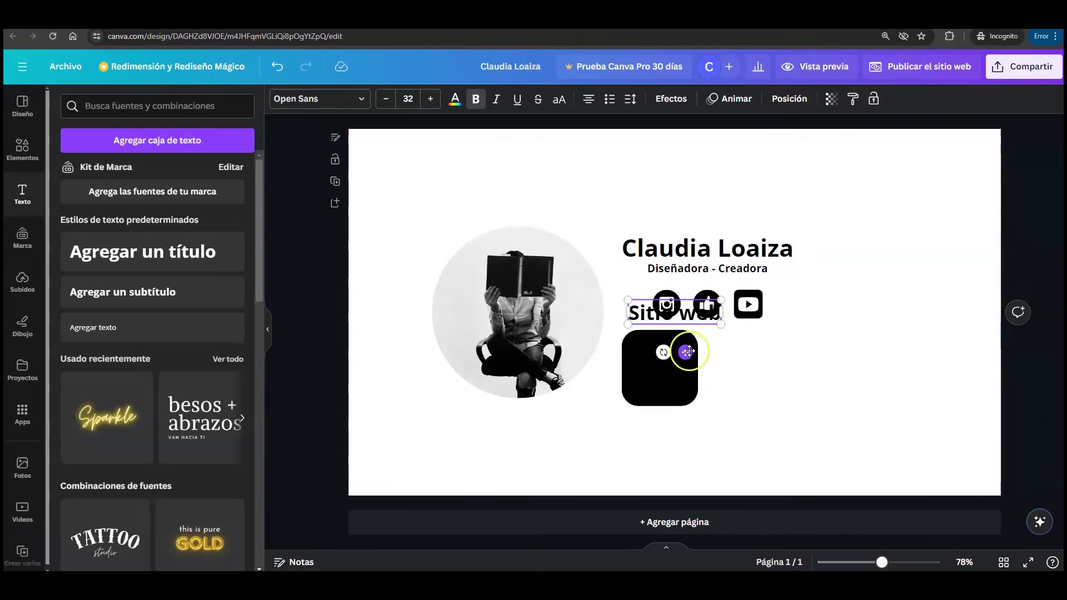
left_click_drag(686, 350, 691, 405)
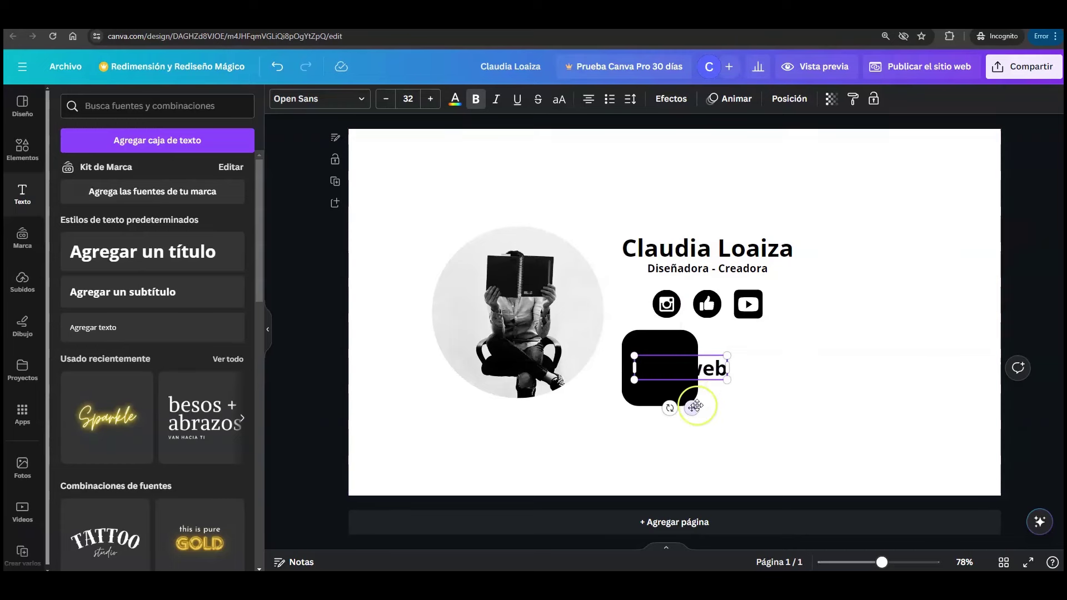
- Make the 'Sitio web' text white and shrink it to size 18 inside the square
left_click(461, 107)
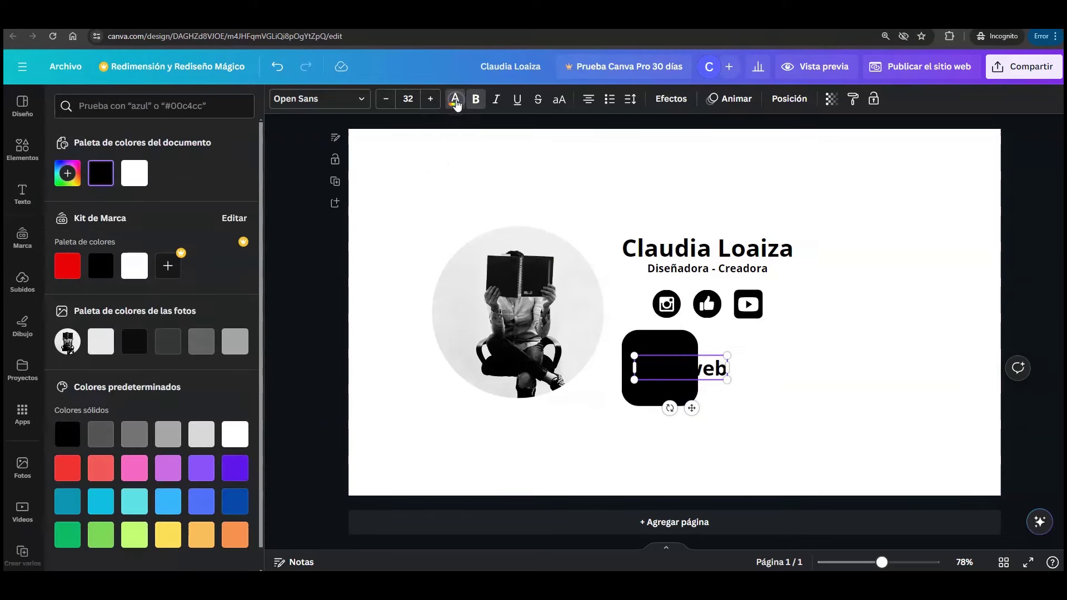
left_click(143, 182)
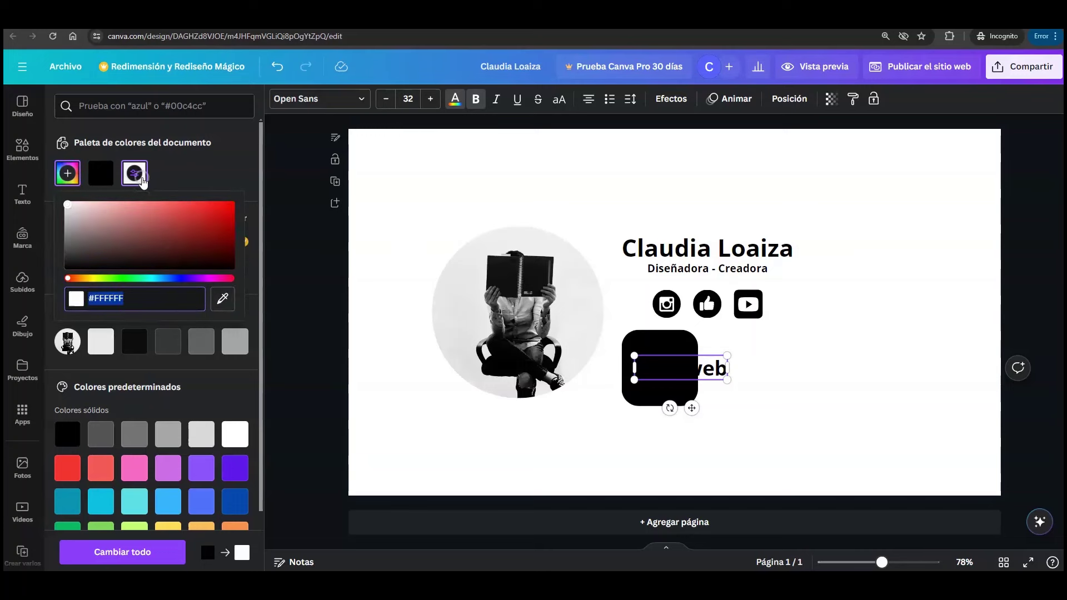
left_click(119, 346)
left_click(148, 276)
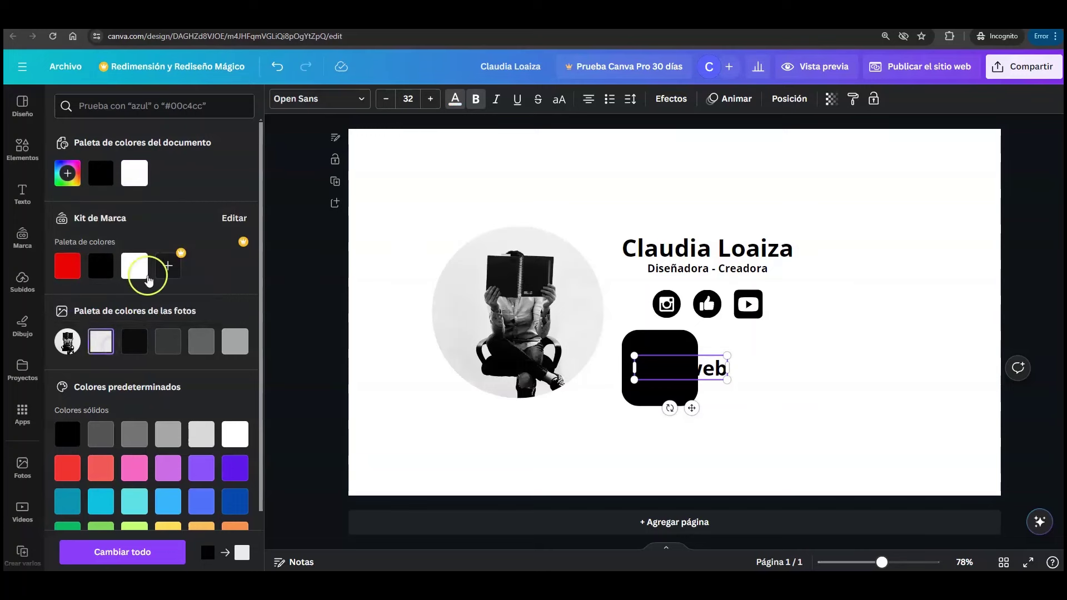
left_click(134, 173)
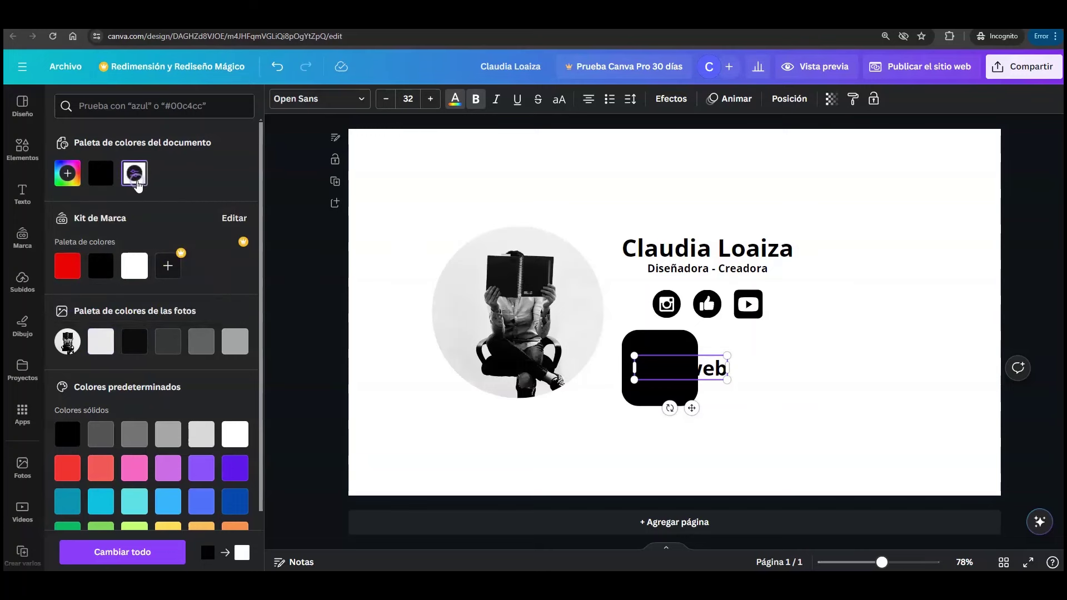
left_click(740, 423)
left_click(706, 370)
left_click(455, 100)
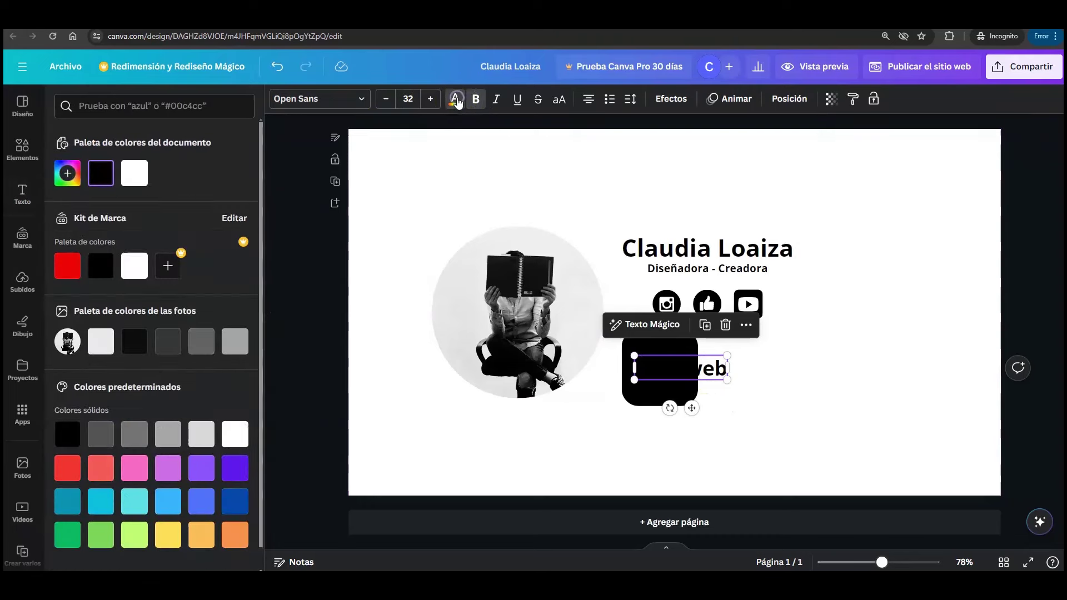
left_click(143, 182)
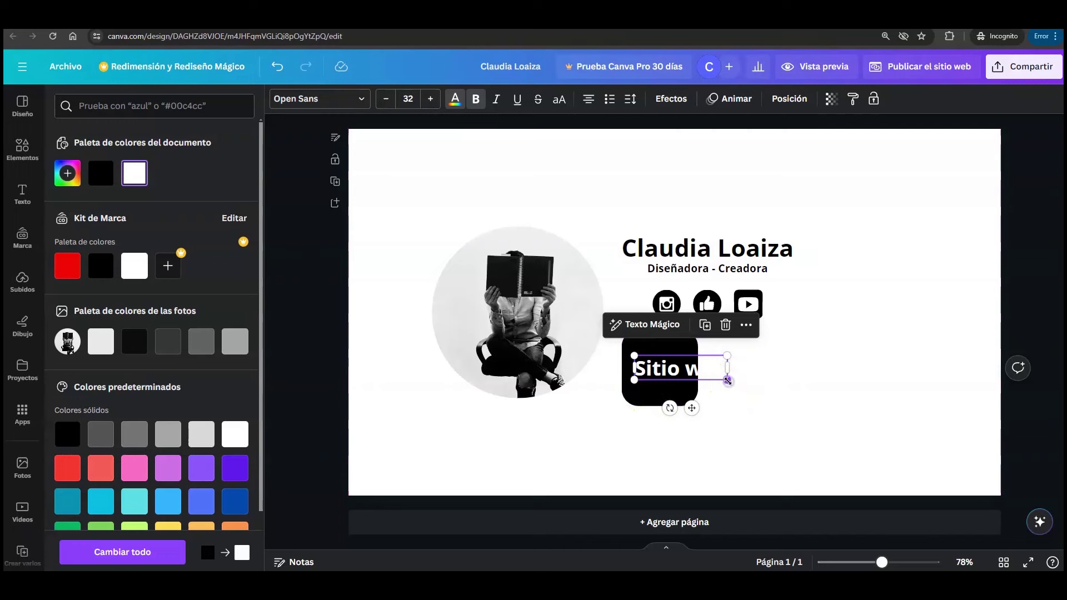
left_click_drag(728, 382, 671, 414)
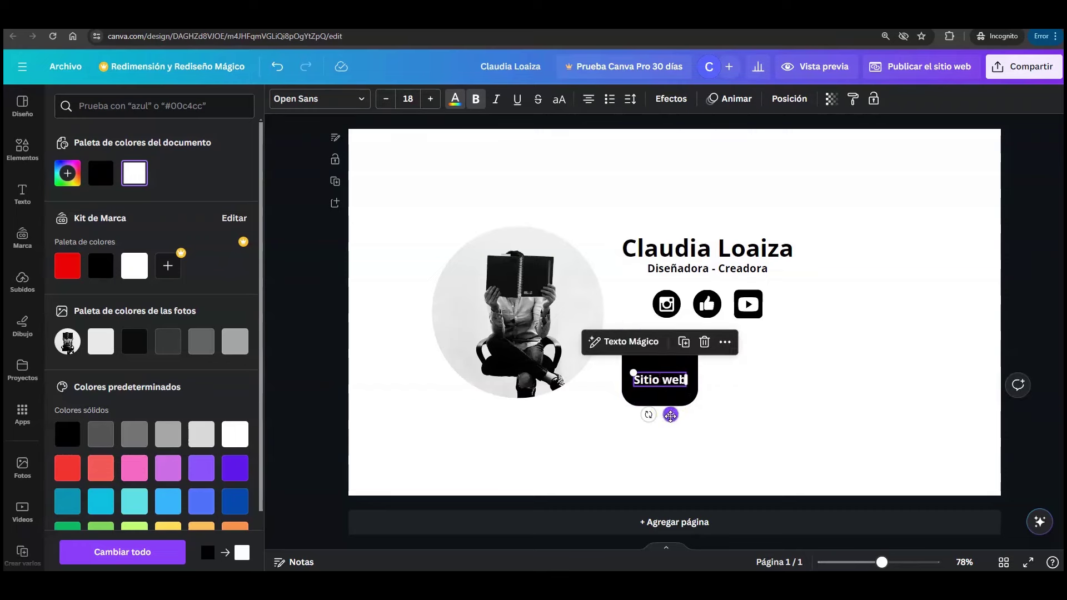
left_click(664, 386)
left_click(662, 383)
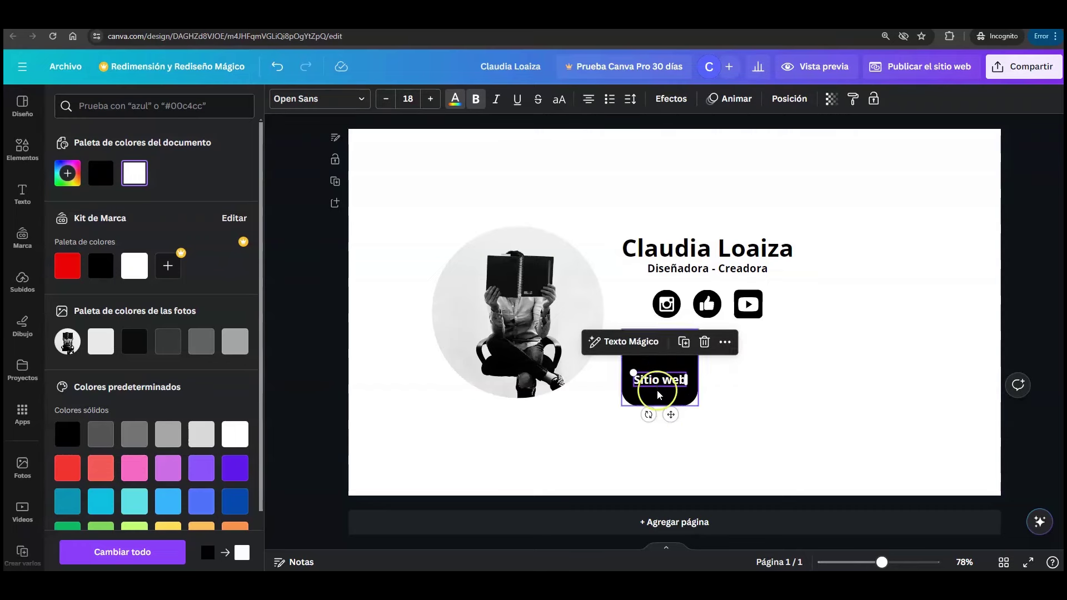
left_click(589, 100)
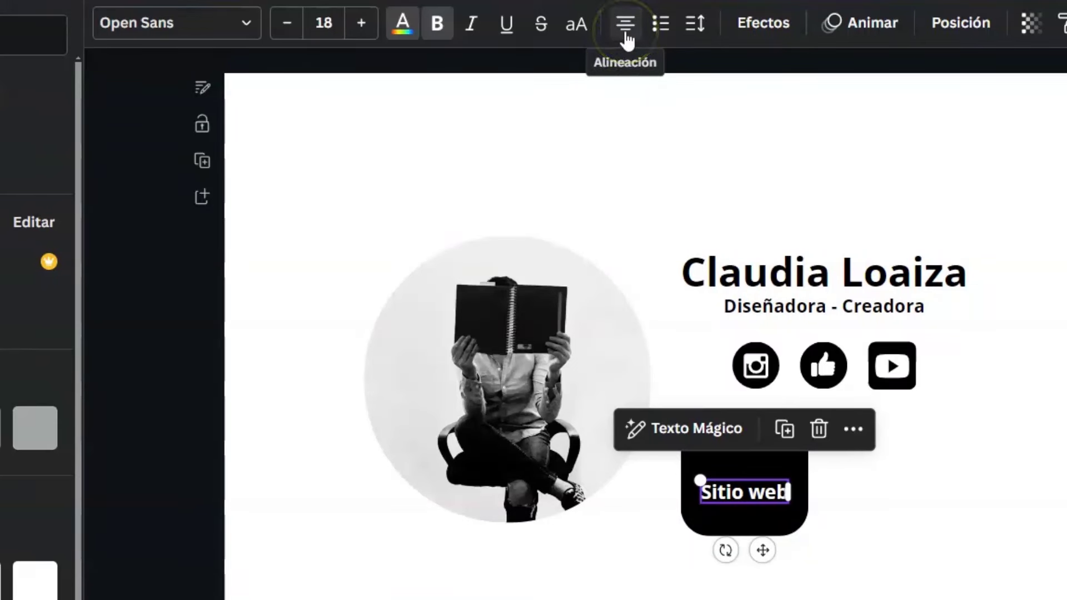
left_click(628, 41)
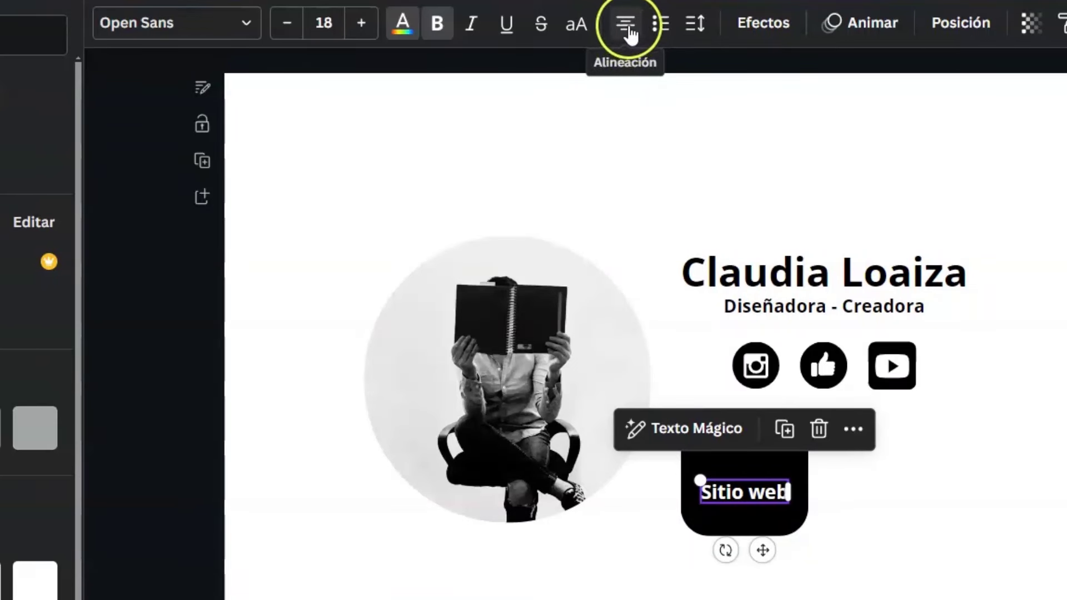
left_click(624, 44)
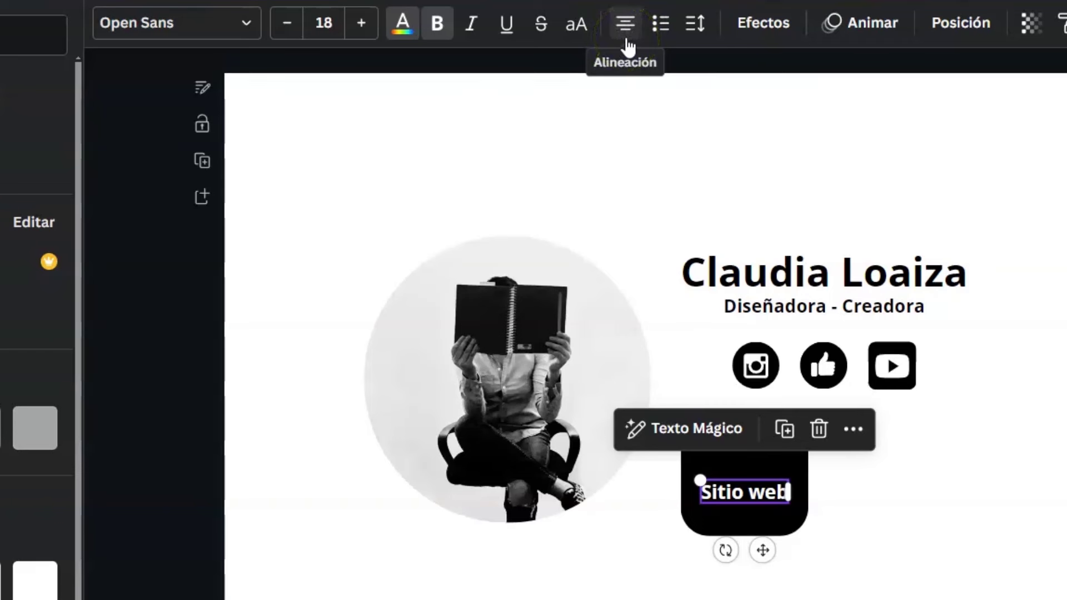
left_click(626, 40)
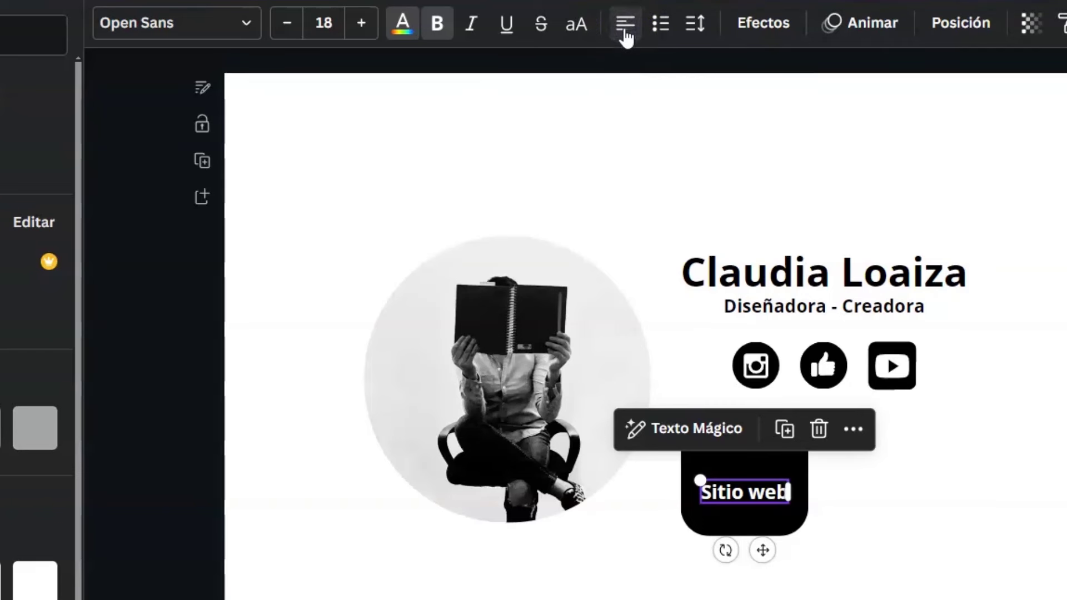
left_click(626, 37)
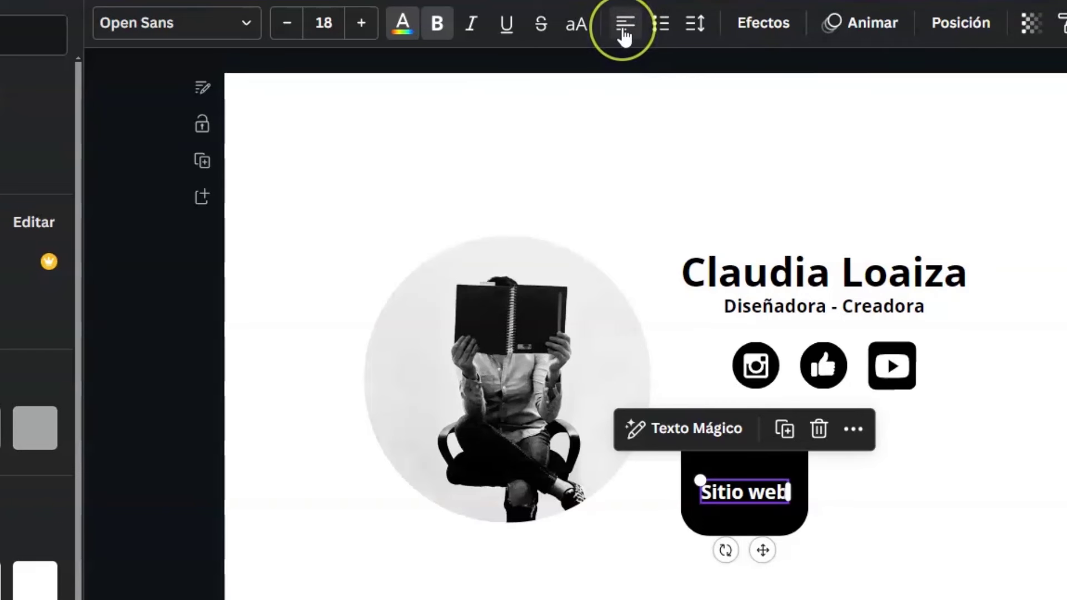
left_click(627, 36)
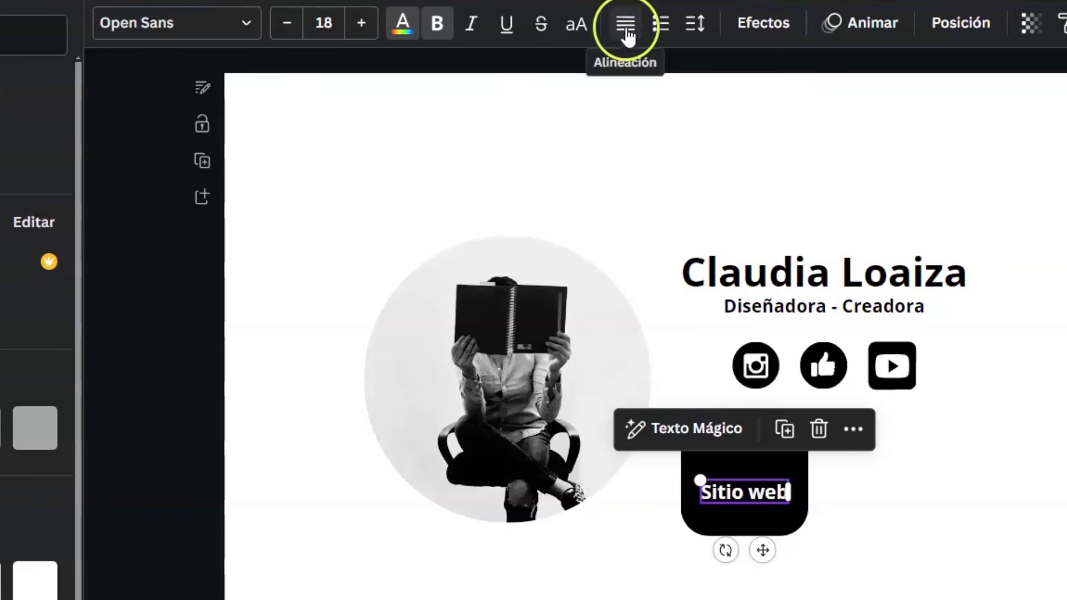
left_click(627, 34)
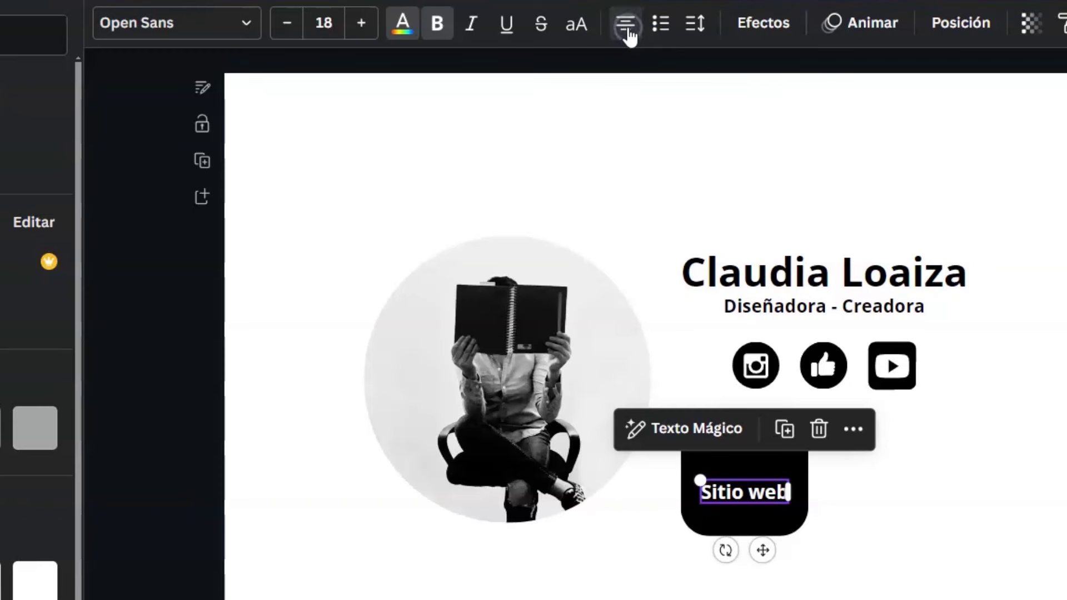
left_click(628, 35)
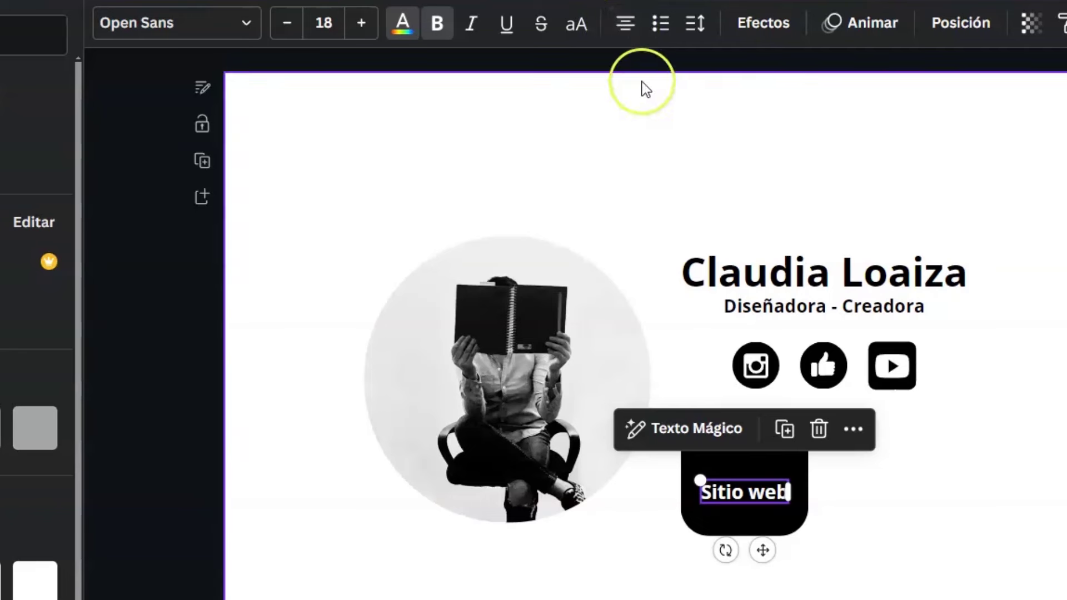
left_click(628, 28)
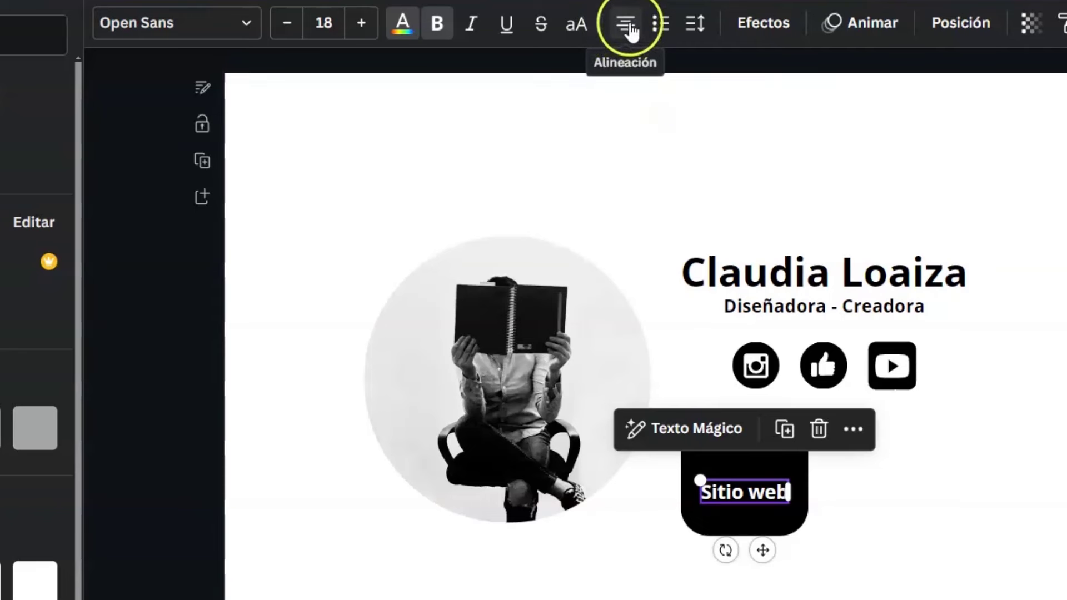
left_click(629, 34)
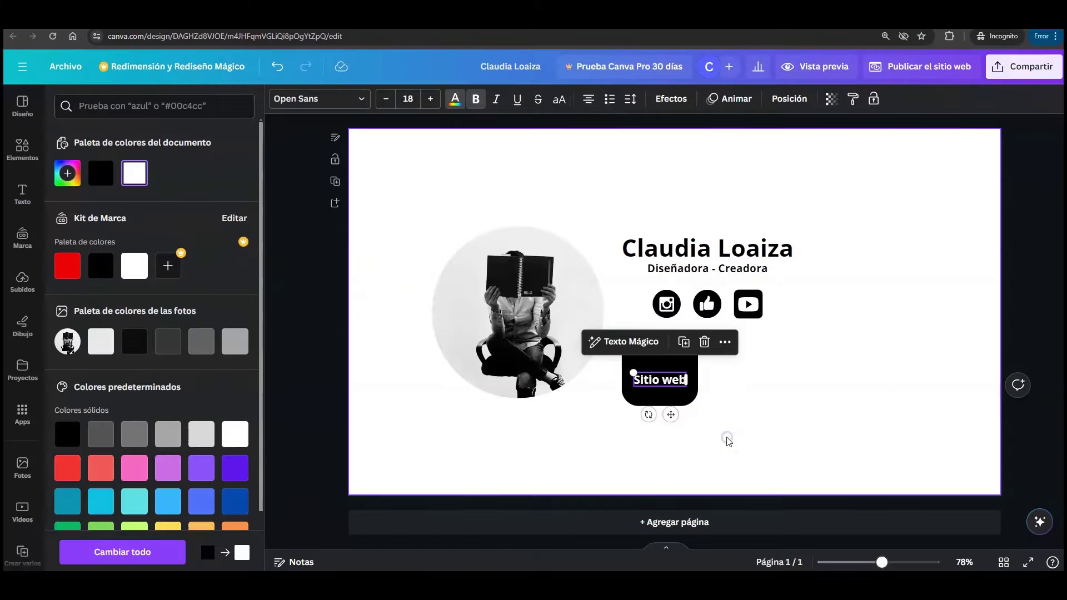
left_click(684, 425)
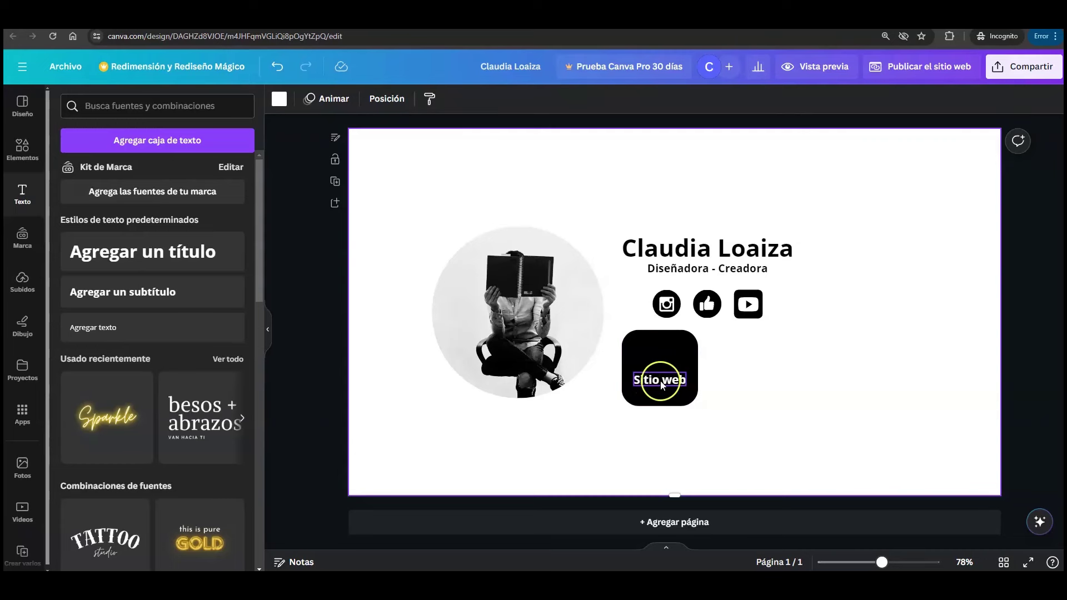
- Search graphics for 'sitio web' and add the globe-with-red-arrow, shrunk beside the square
left_click(23, 145)
left_click(136, 113)
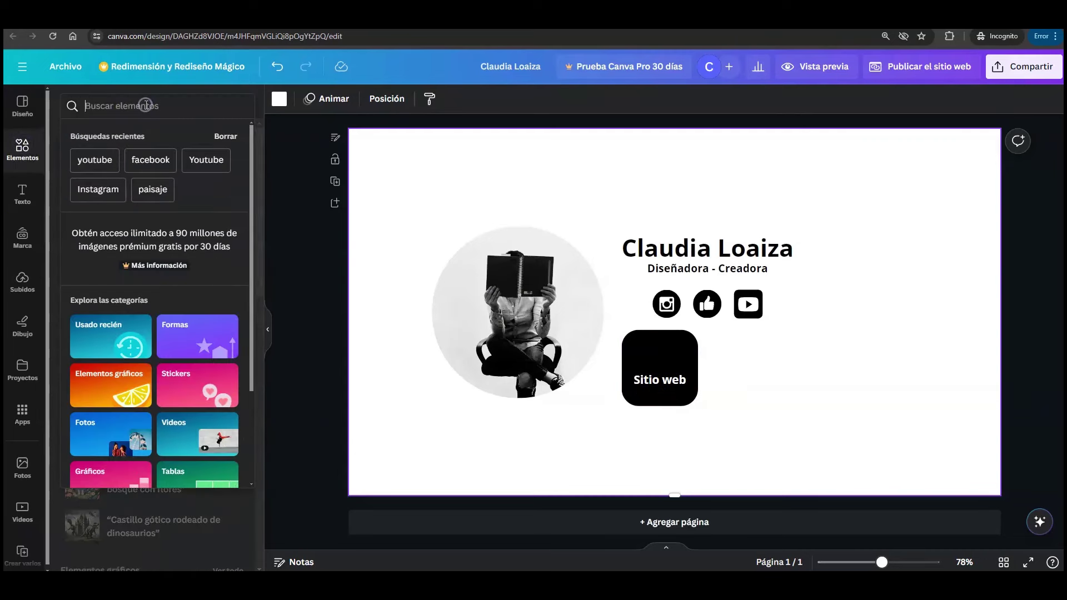
type("sitio web")
key("Return")
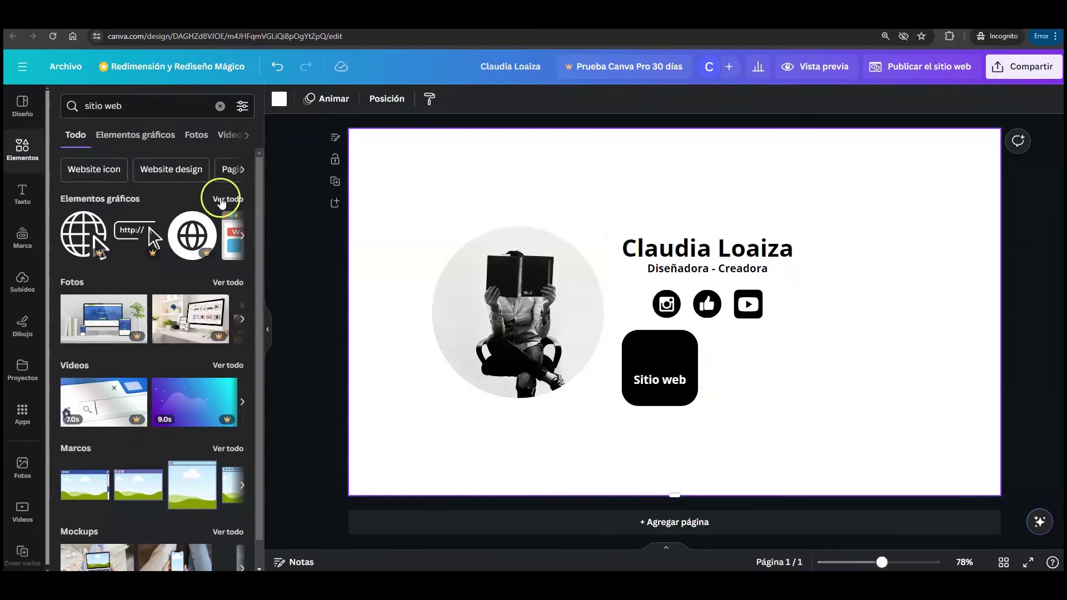
left_click(221, 202)
left_click_drag(258, 172, 259, 446)
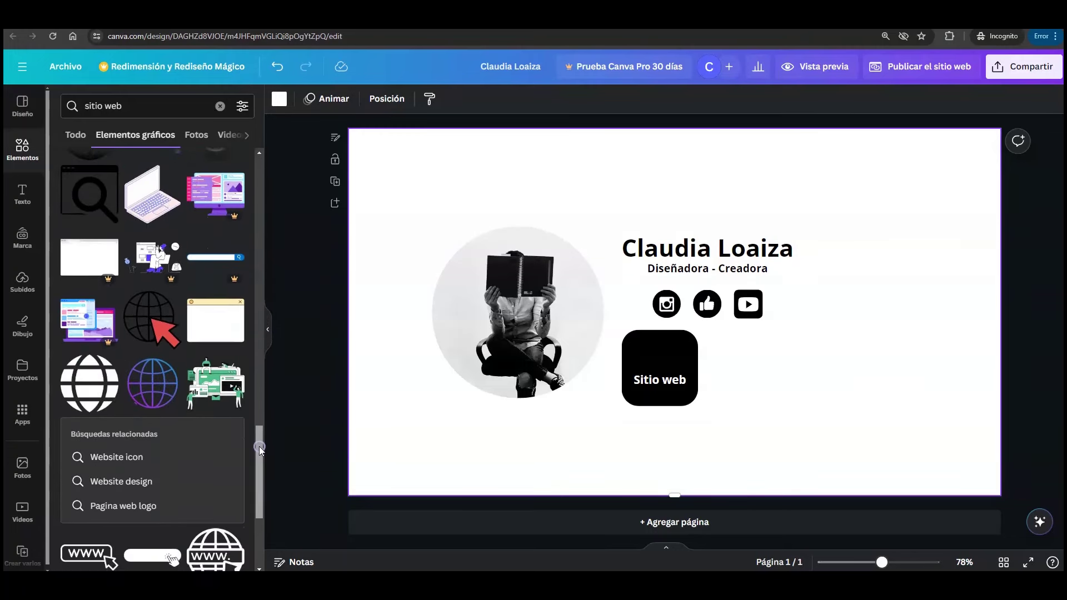
left_click(159, 332)
left_click_drag(600, 232, 716, 362)
left_click(740, 377)
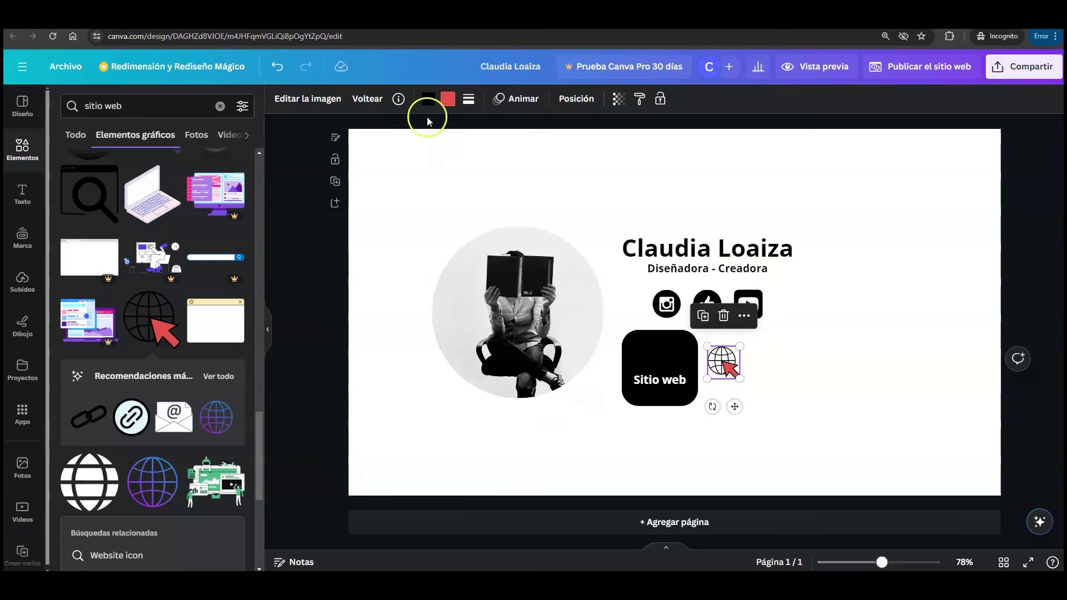
- Recolour the globe purple (Morado) with a white accent and place it on the tile
left_click(428, 102)
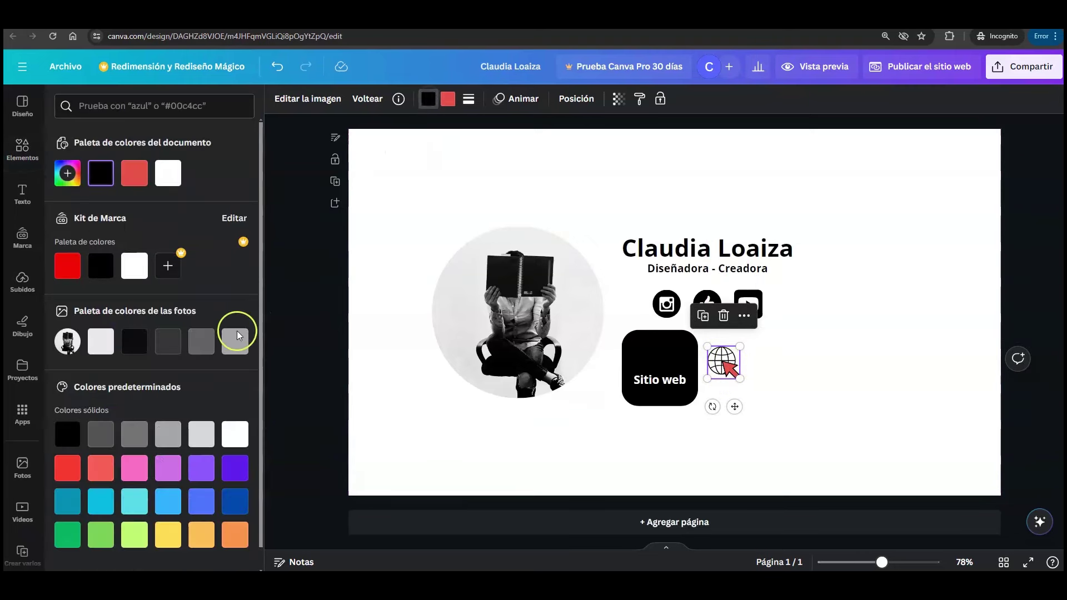
left_click(196, 472)
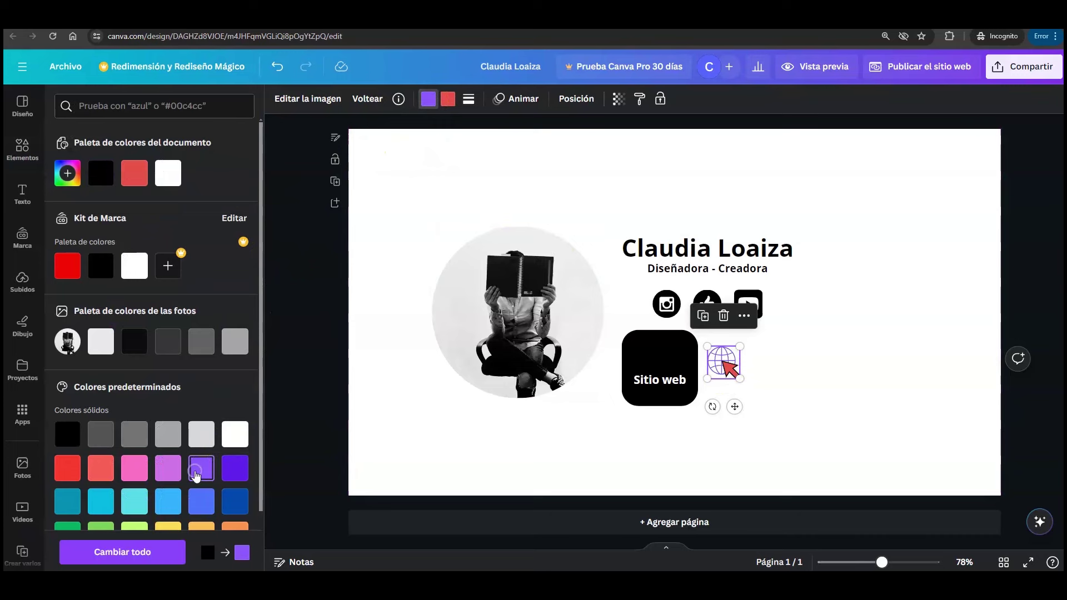
left_click(448, 101)
left_click(235, 434)
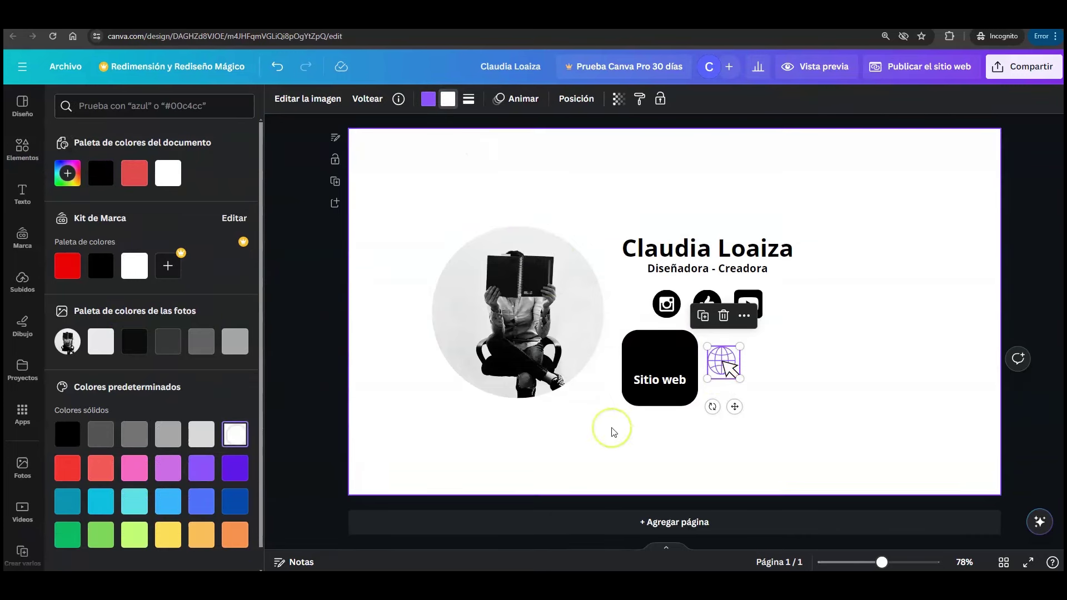
left_click_drag(735, 406, 674, 405)
left_click(750, 405)
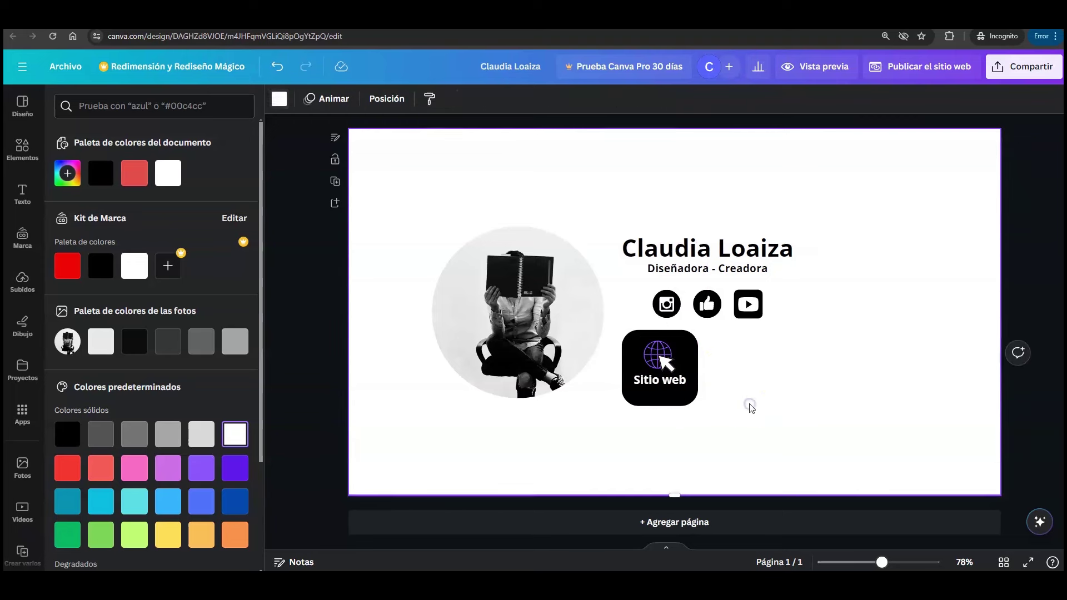
left_click(666, 359)
- Select globe, label and tile, then align them to the middle and centre
left_click(667, 385)
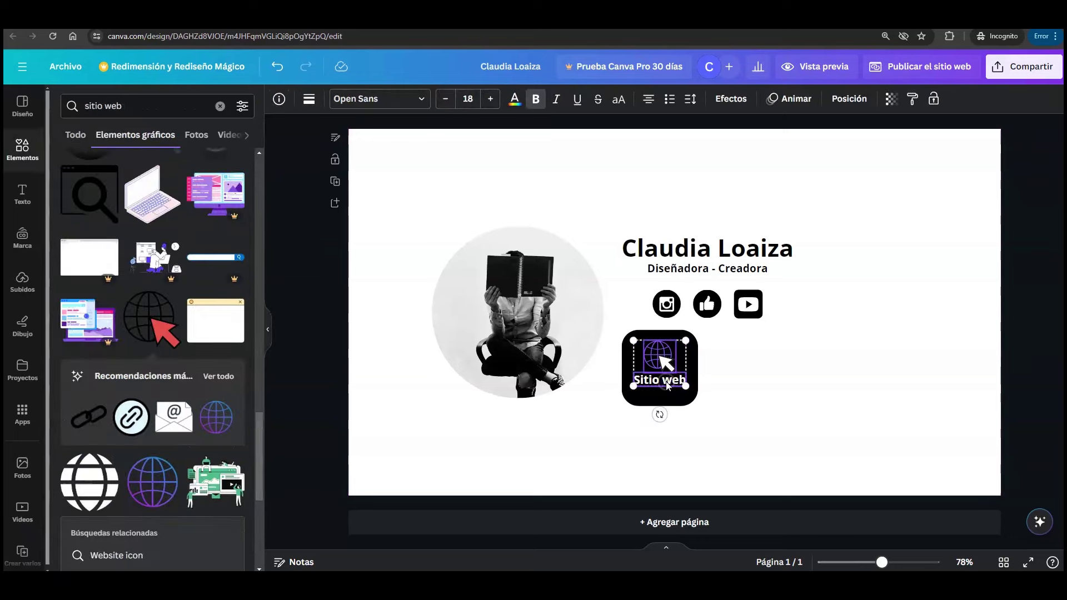
left_click(624, 340)
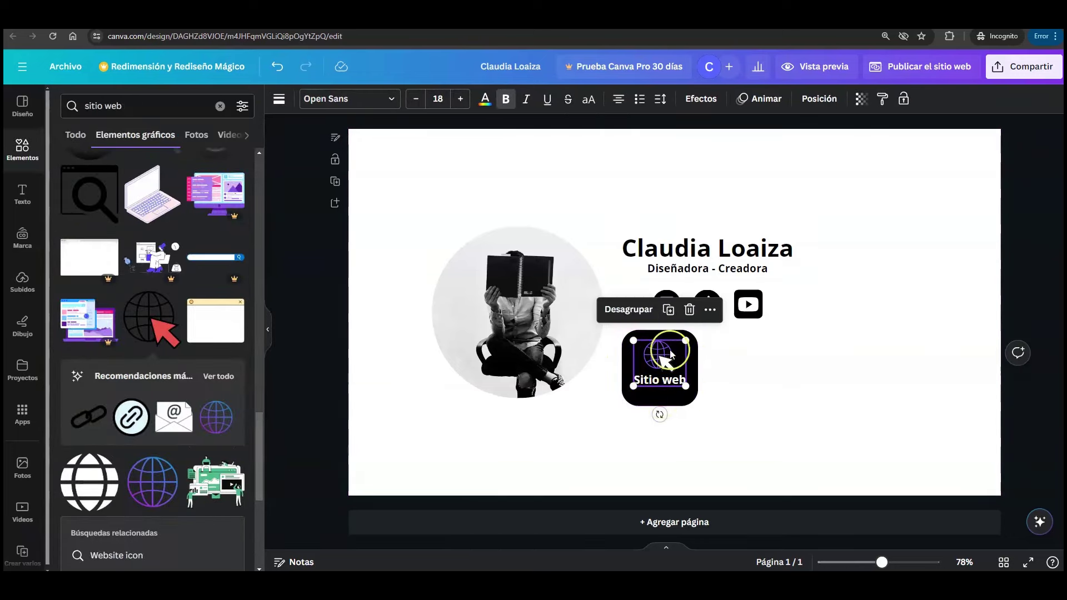
left_click(671, 405, "shift")
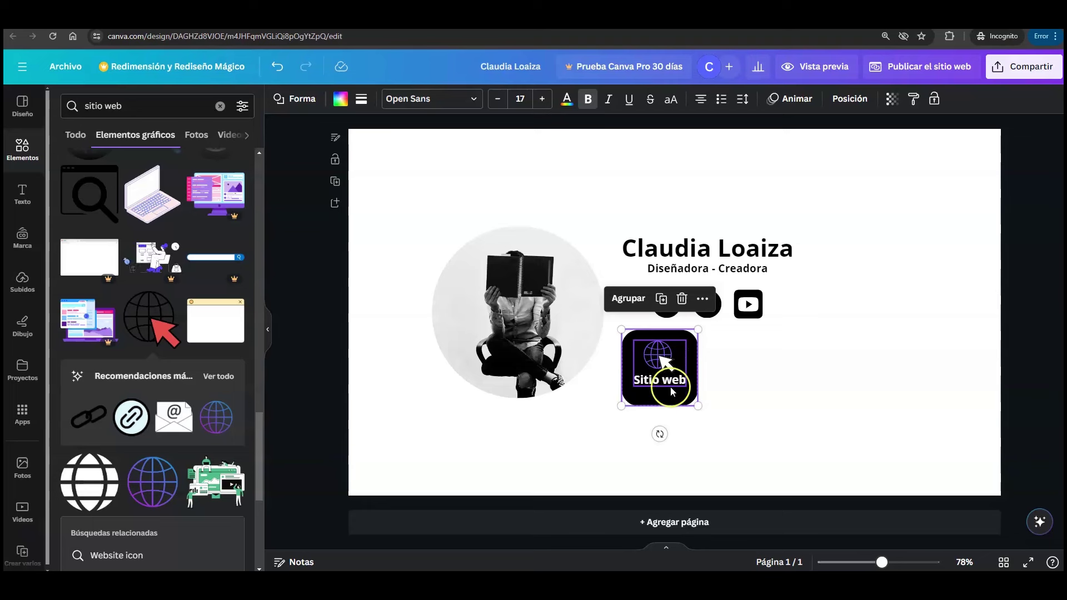
left_click(851, 99)
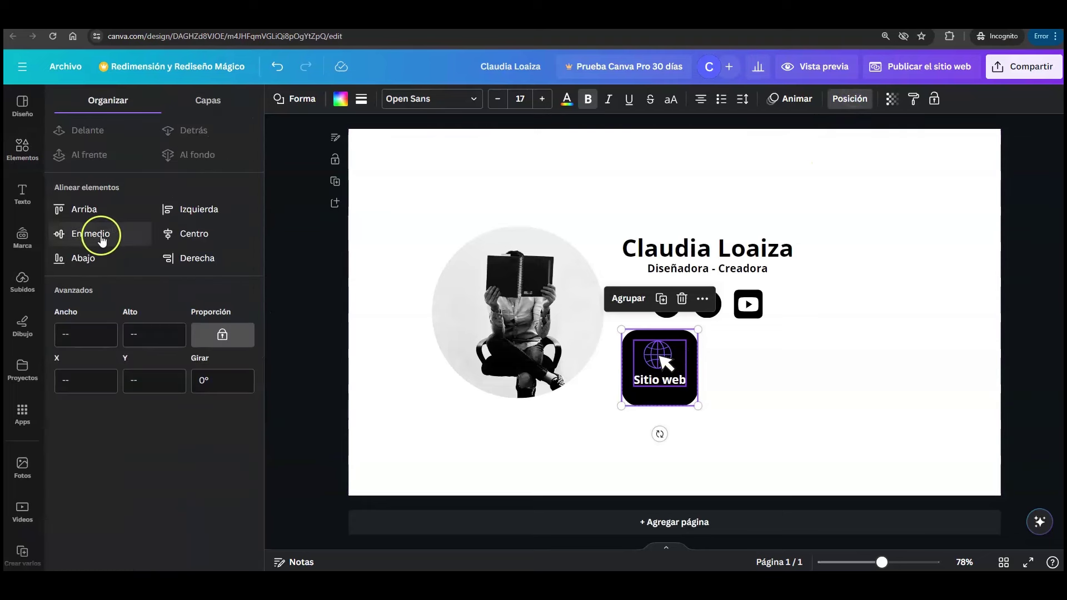
left_click(123, 239)
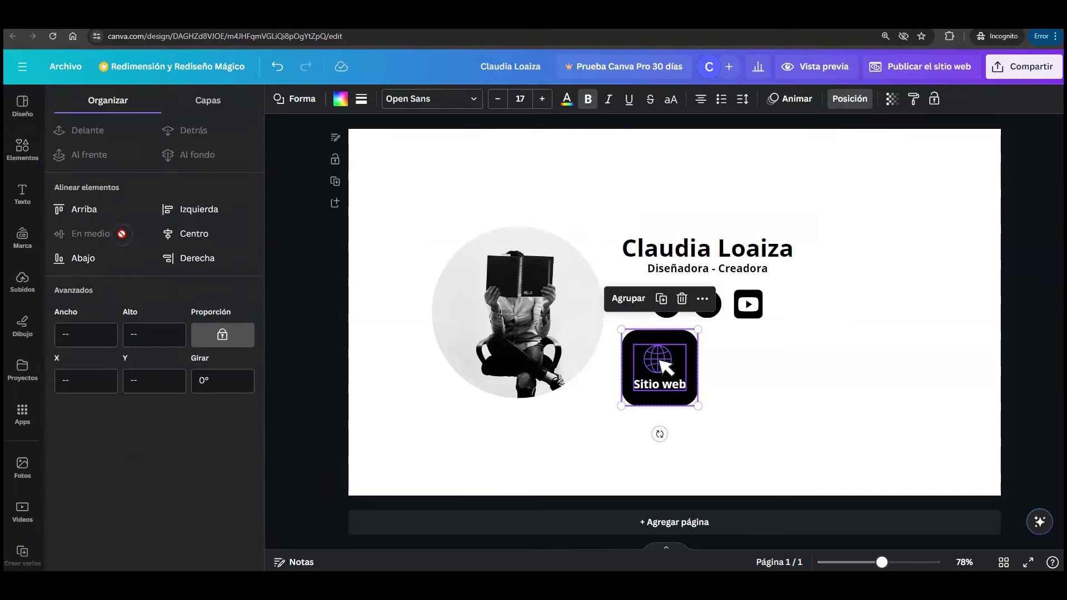
left_click(222, 235)
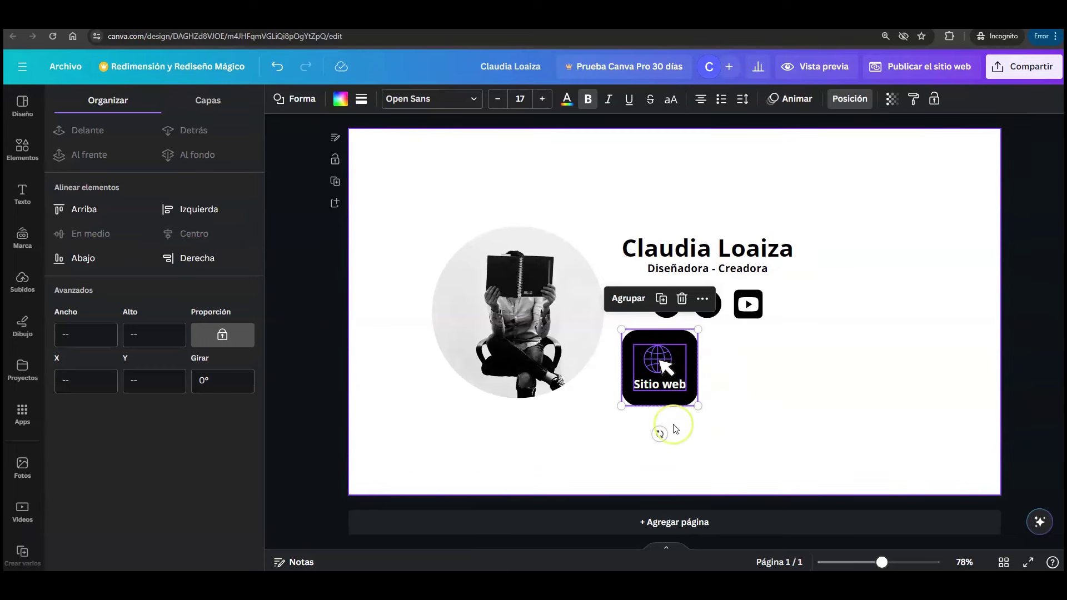
left_click(747, 405)
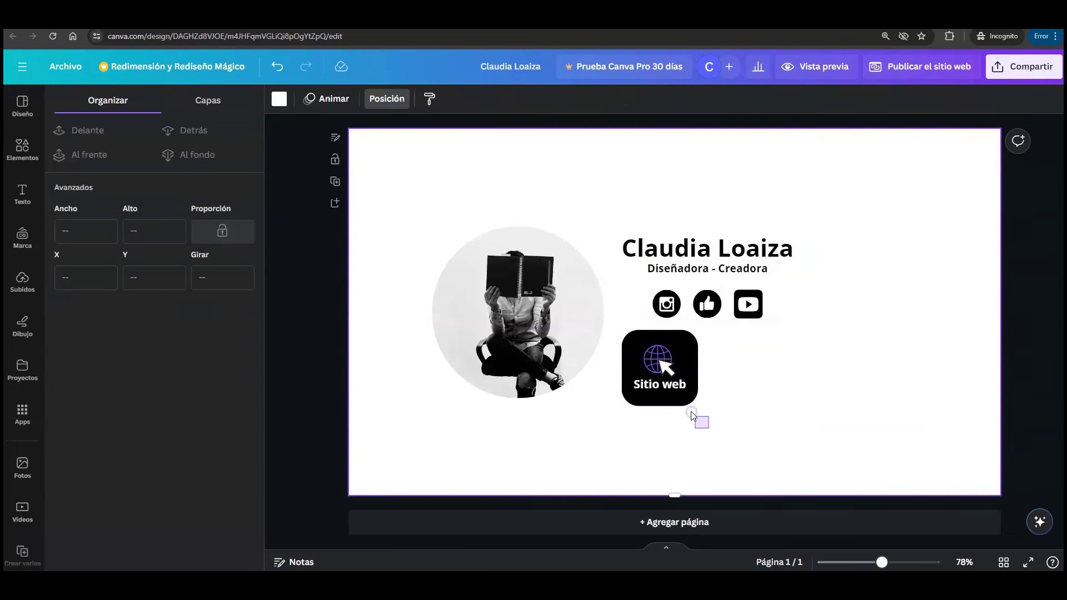
- Duplicate the Sitio web button and place the copy to its right
left_click_drag(710, 429, 648, 347)
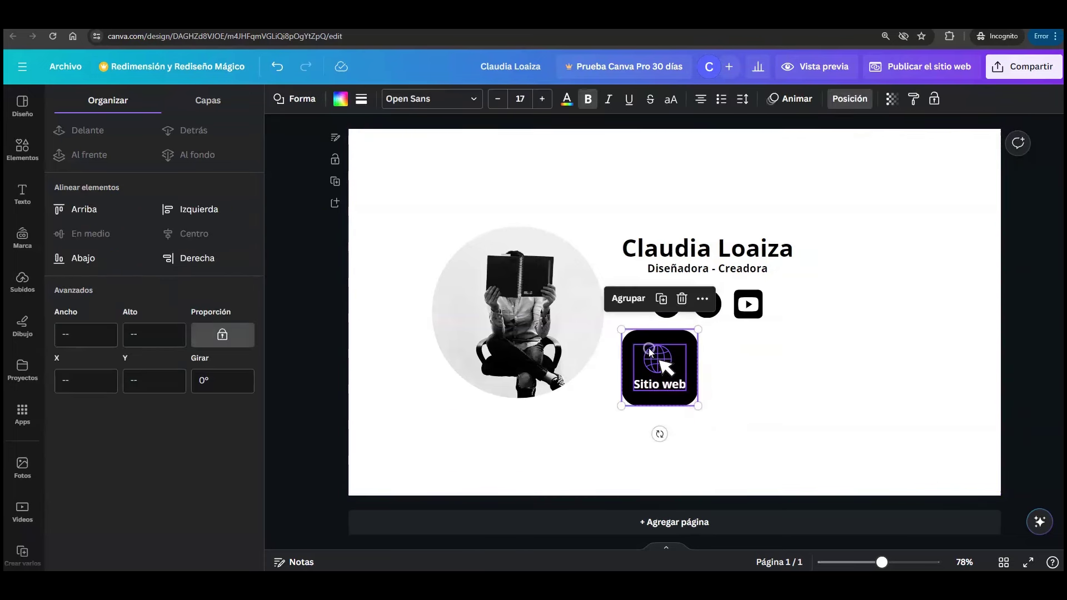
left_click(661, 299)
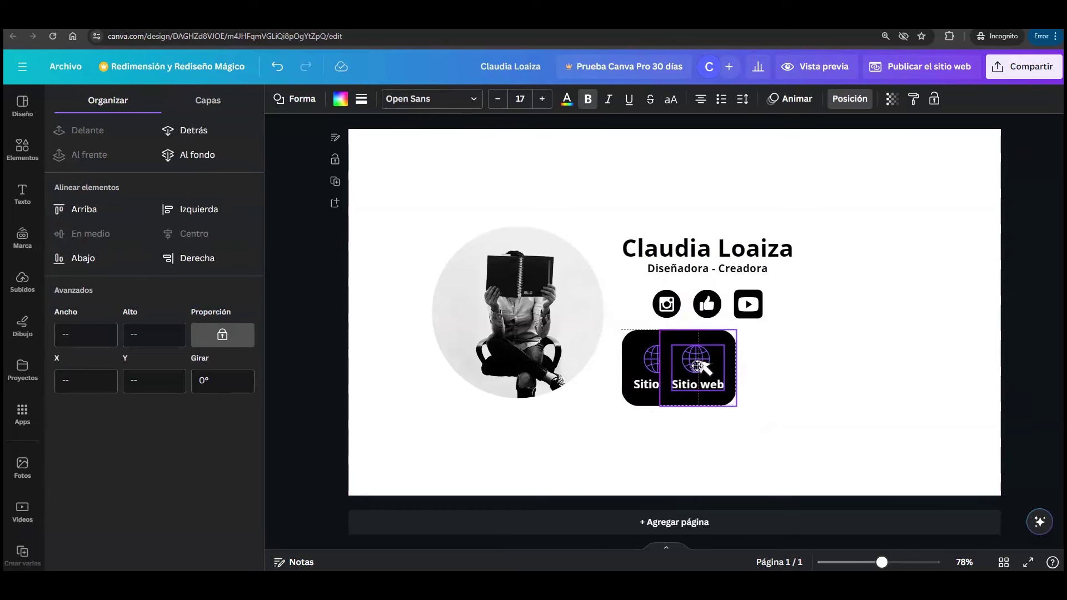
left_click_drag(696, 364, 755, 368)
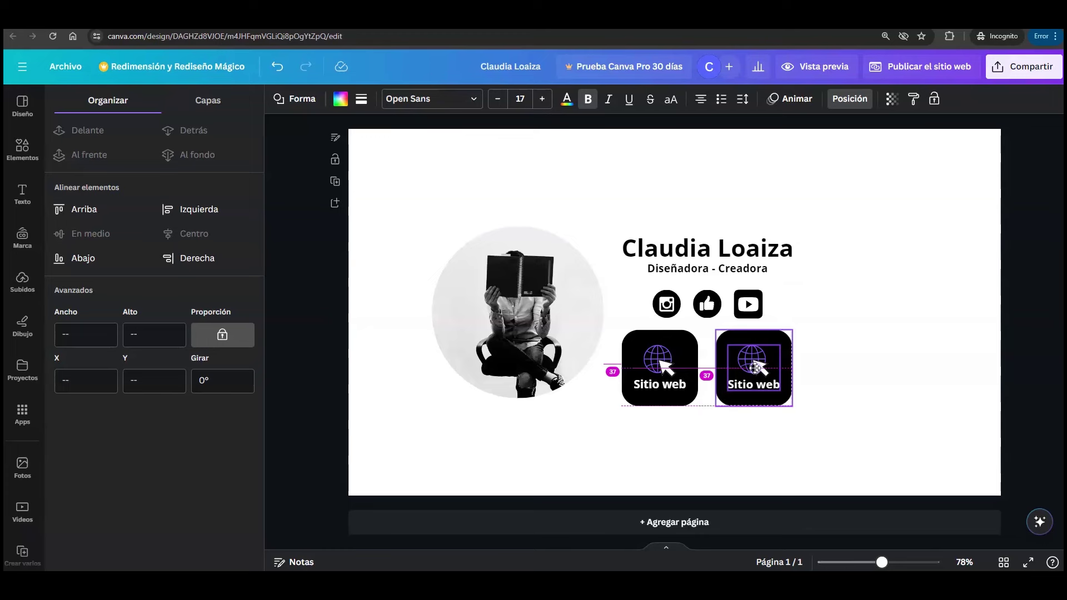
left_click(789, 443)
- Relabel the copy 'Plantillas Canva', ungroup it and widen the text box
double_click(750, 385)
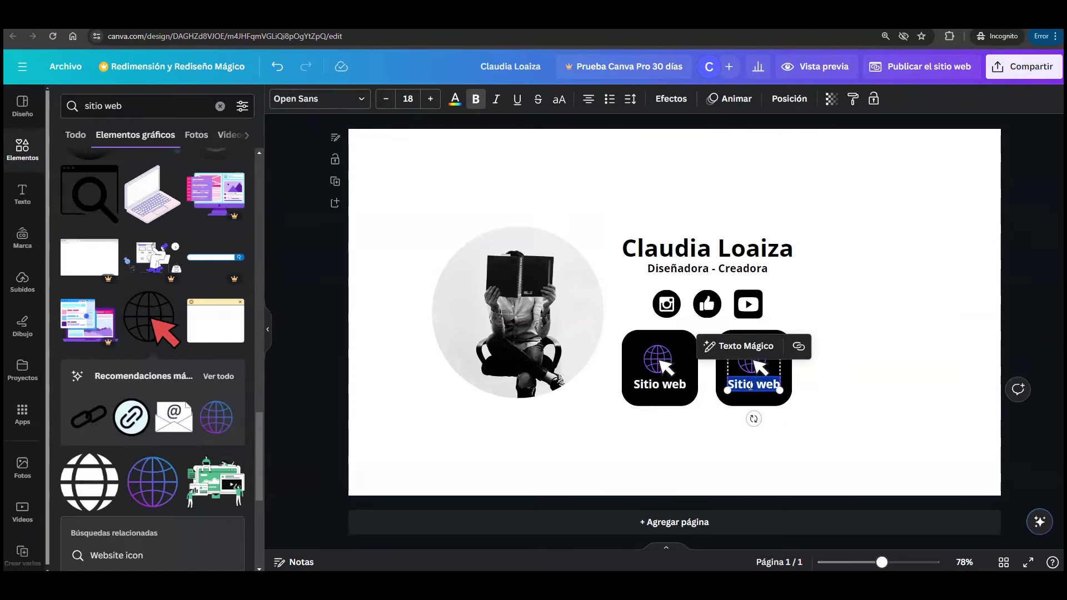
type("Plantillas Canva")
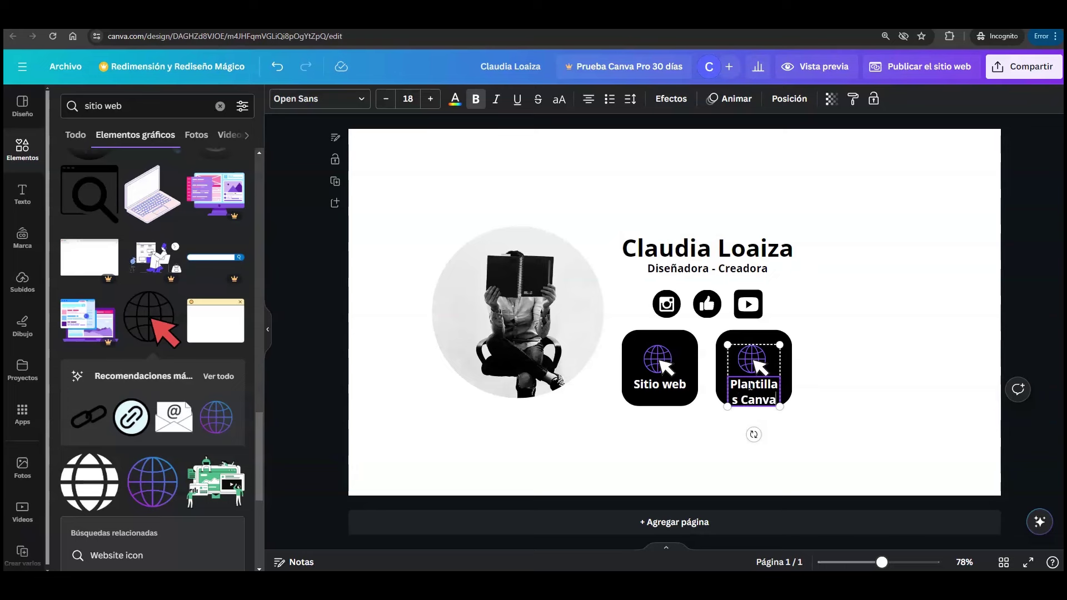
left_click(758, 396)
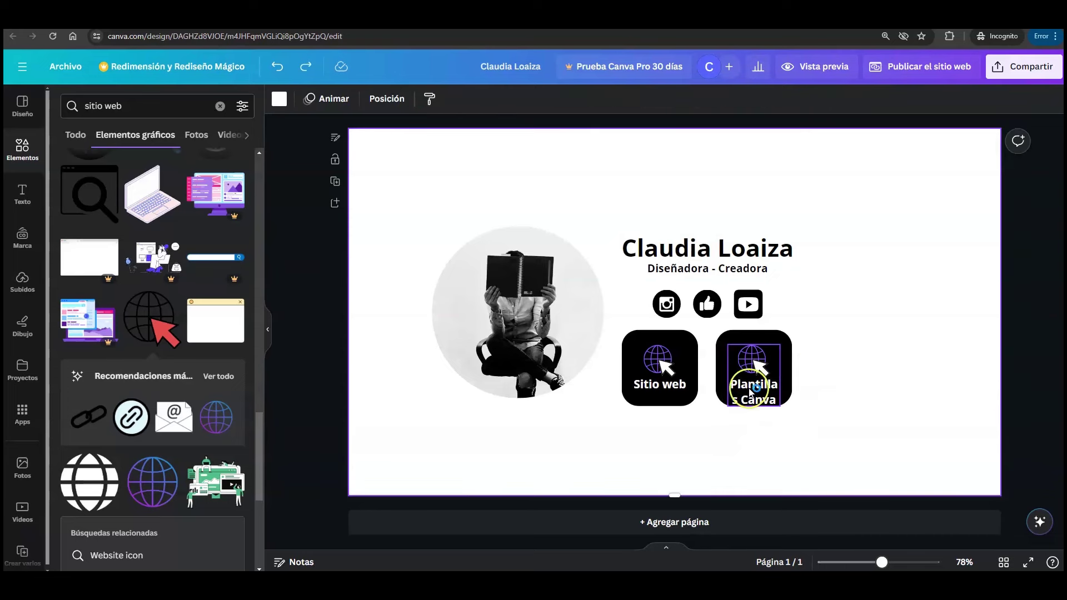
left_click(751, 356)
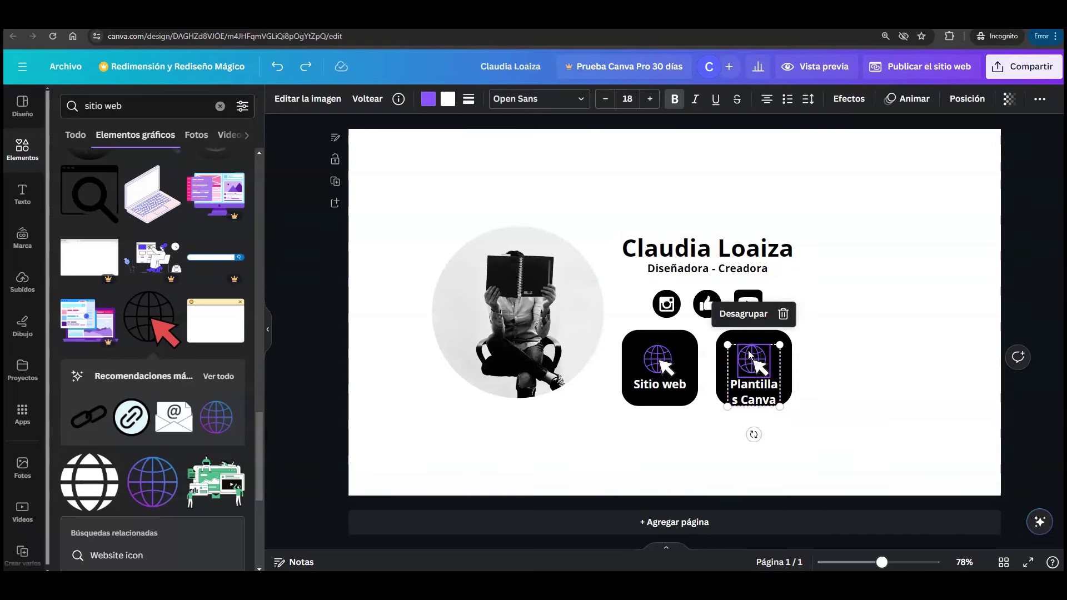
left_click(749, 315)
left_click(838, 388)
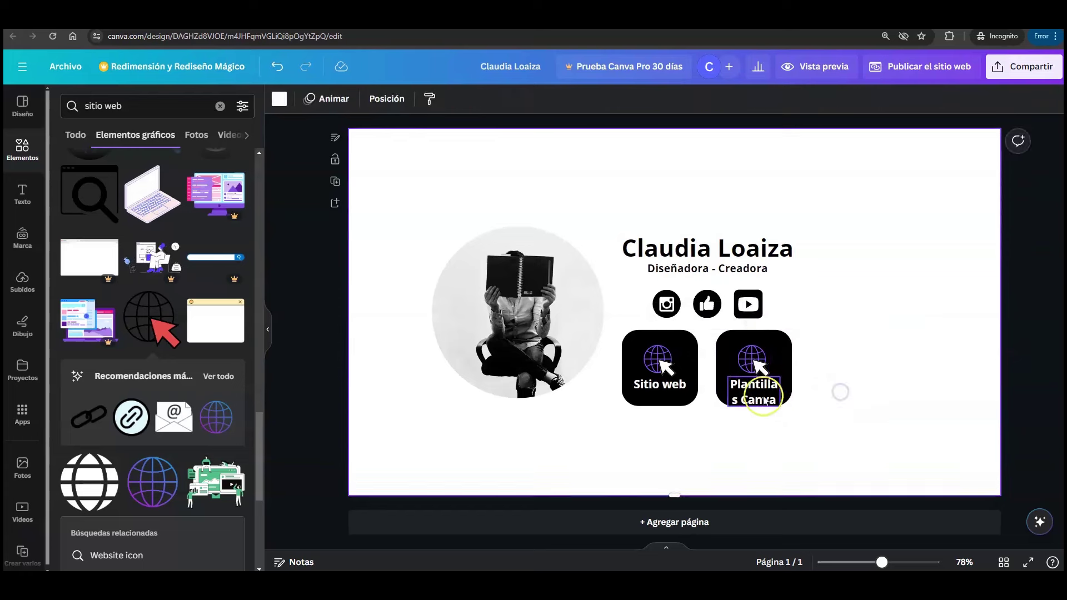
left_click(783, 394)
left_click_drag(785, 394, 791, 394)
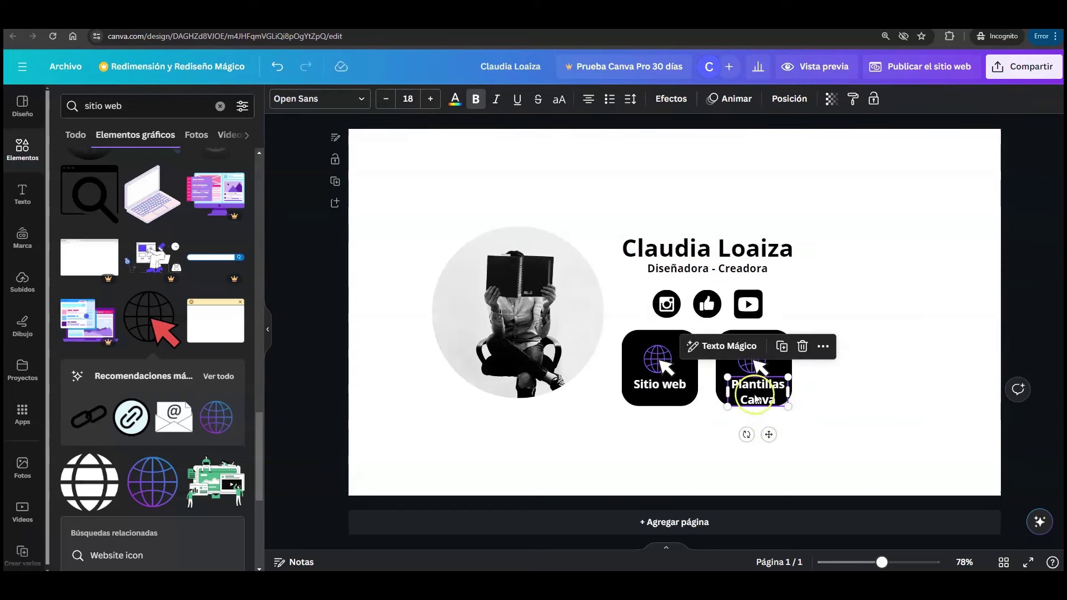
left_click(777, 388)
- Delete the copied globe from the Plantillas Canva tile
left_click(810, 410)
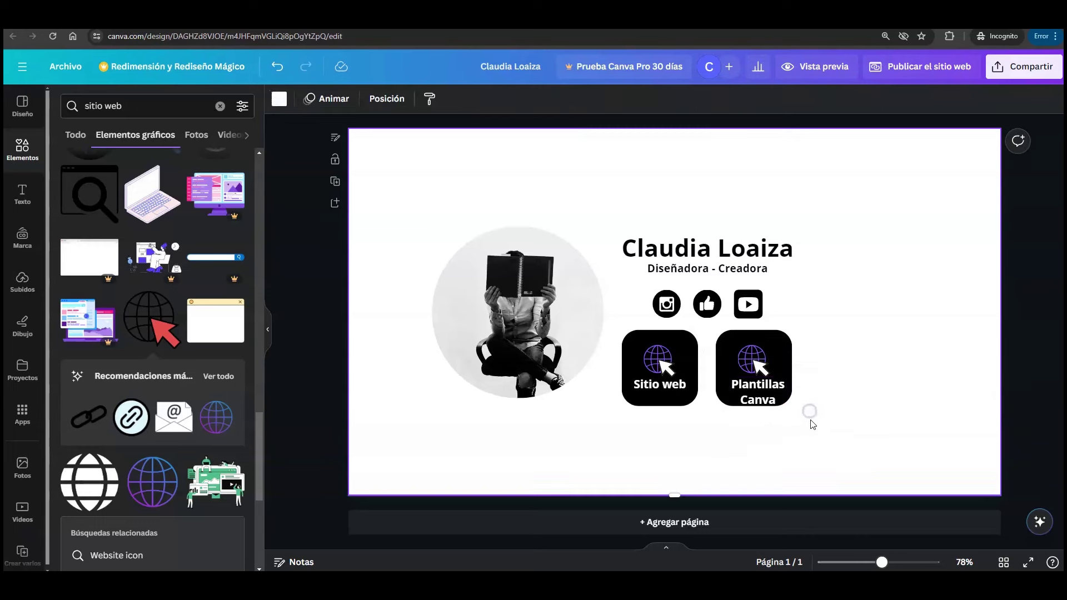
left_click(754, 365)
left_click(754, 314)
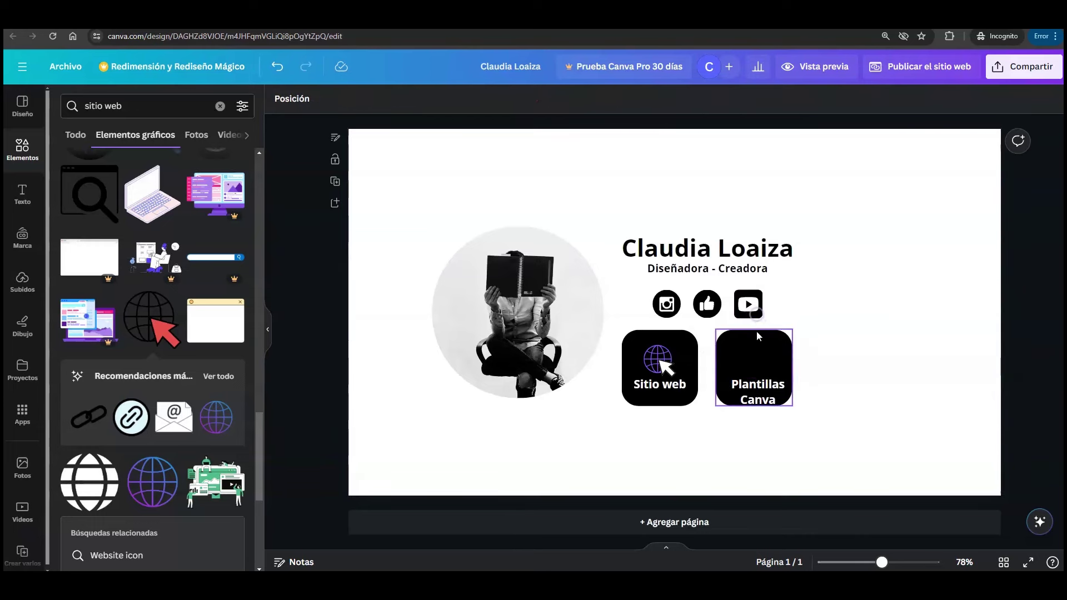
left_click(749, 396)
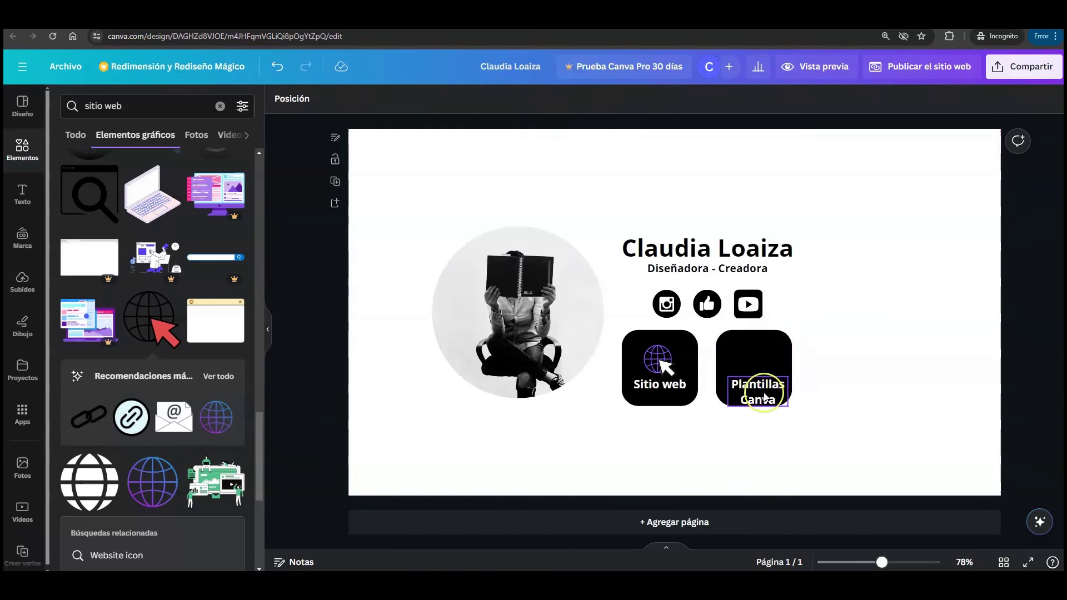
- Search graphics for 'plantillas', add the cards graphic, shrink it and set it above the label
left_click(22, 145)
left_click(158, 104)
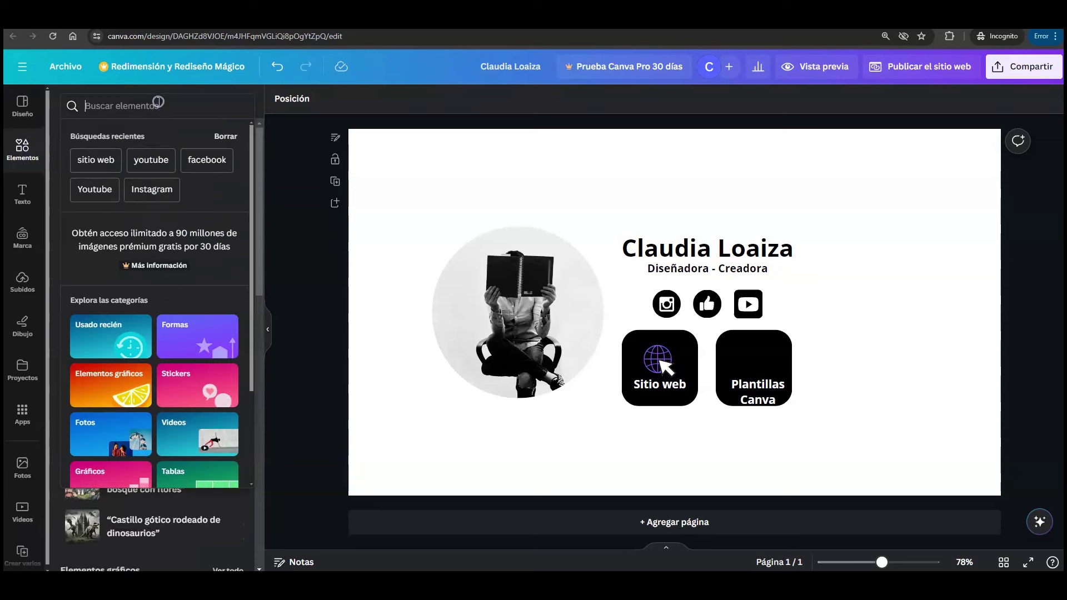
type("plan")
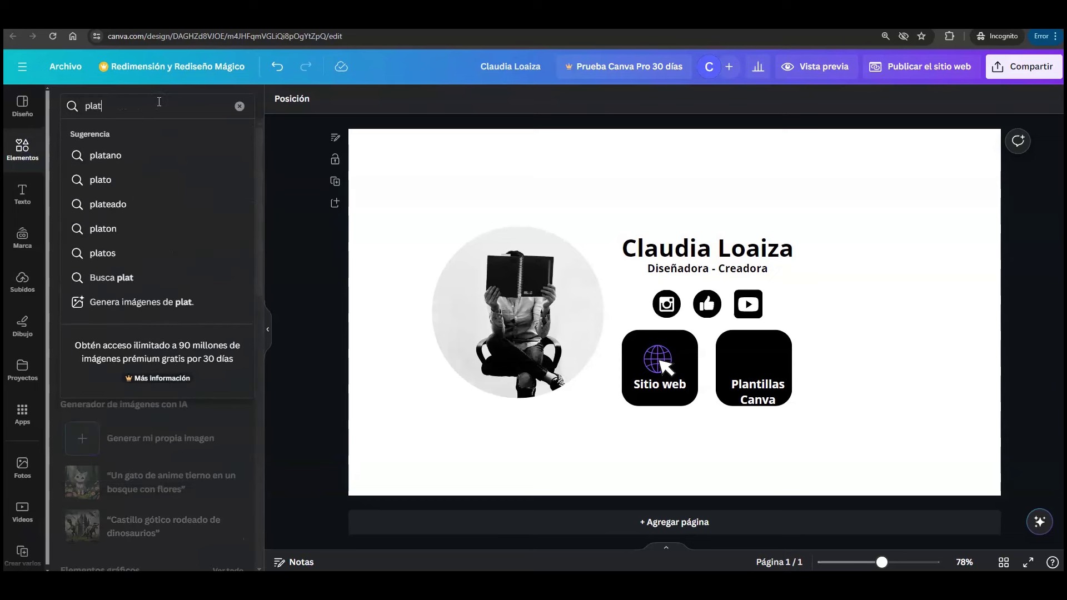
left_click(114, 202)
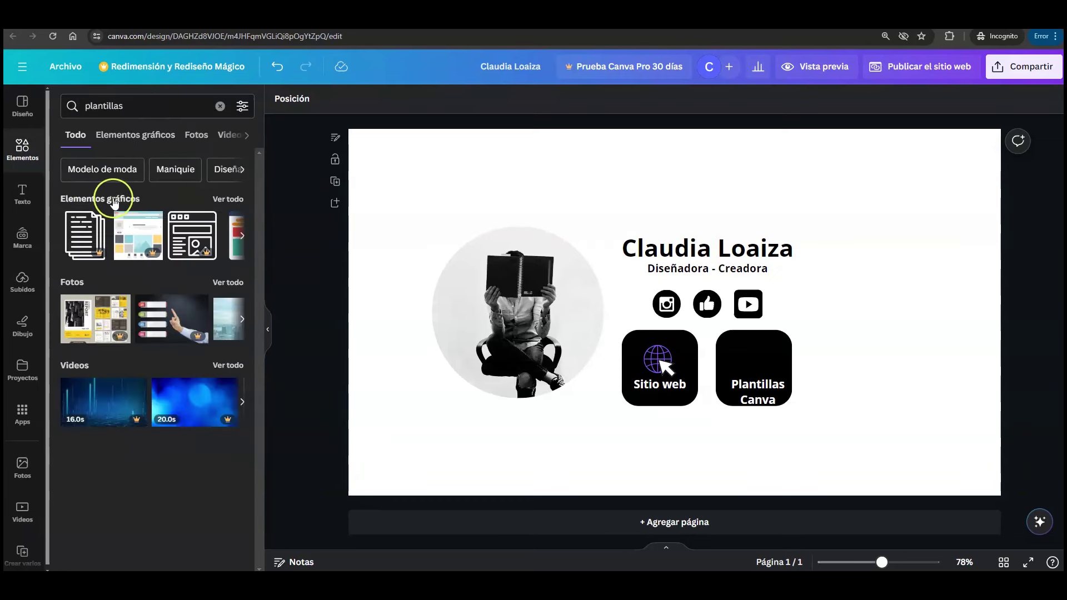
left_click(220, 199)
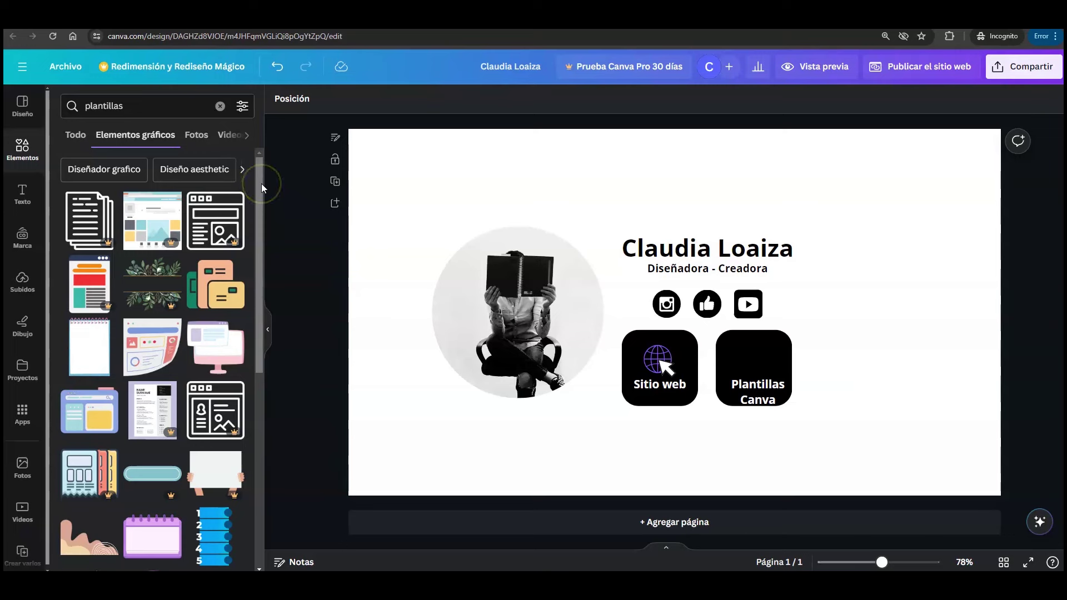
left_click(223, 295)
left_click_drag(589, 240, 732, 357)
left_click_drag(749, 370, 761, 363)
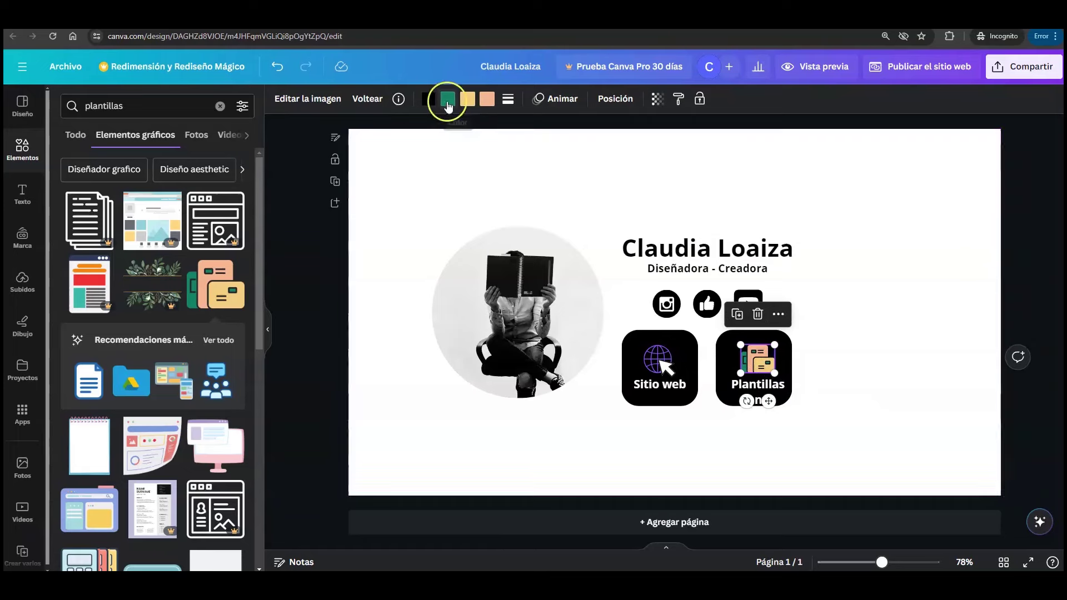
- Recolour the templates graphic: teal to purple, yellow to white, peach to pink
left_click(448, 99)
left_click(207, 504)
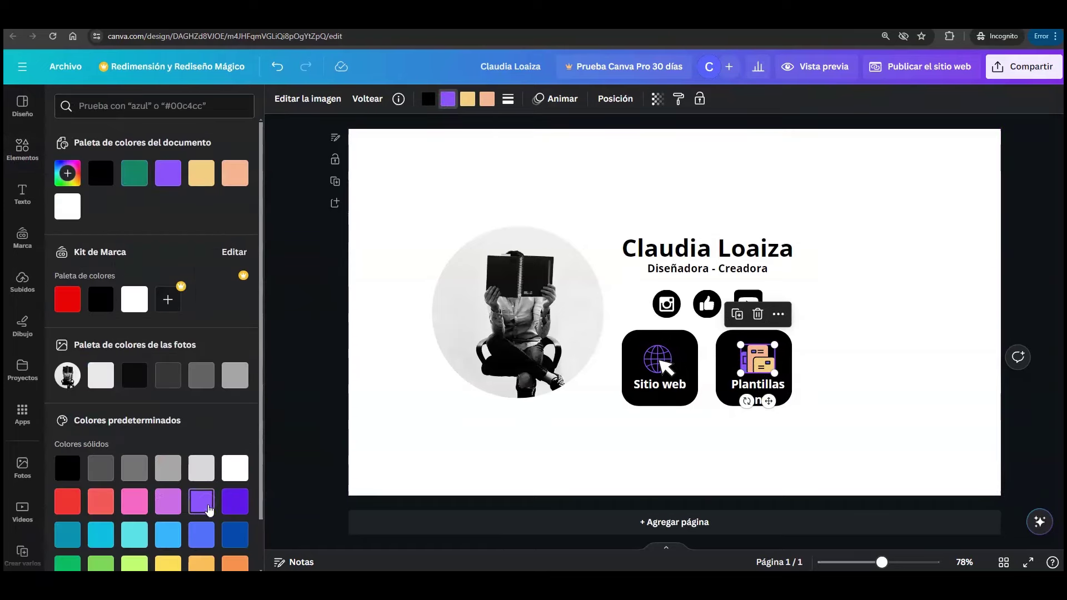
left_click(468, 99)
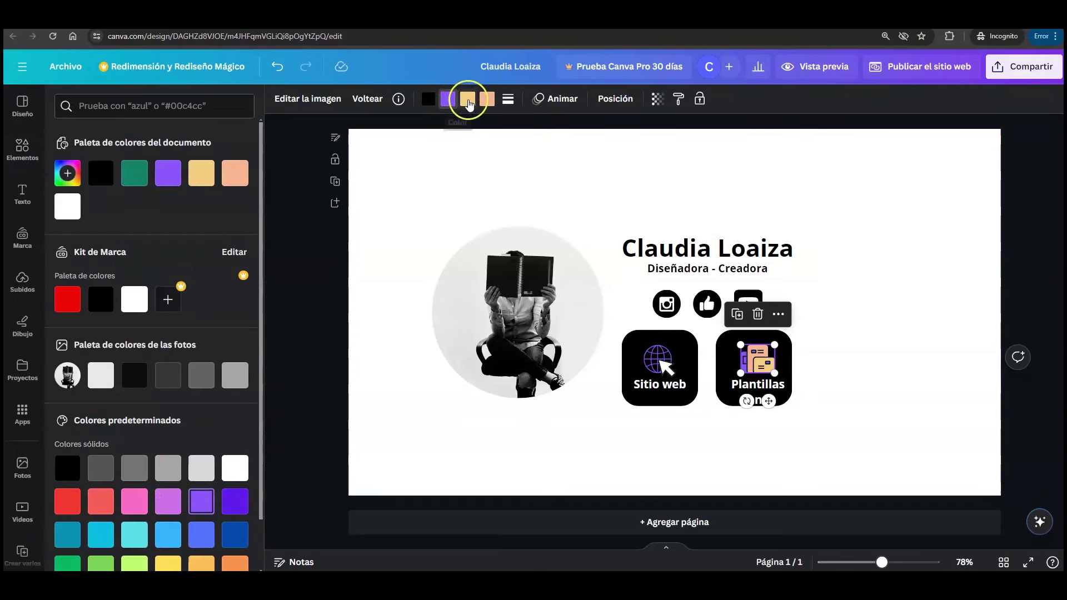
left_click(234, 469)
left_click(487, 100)
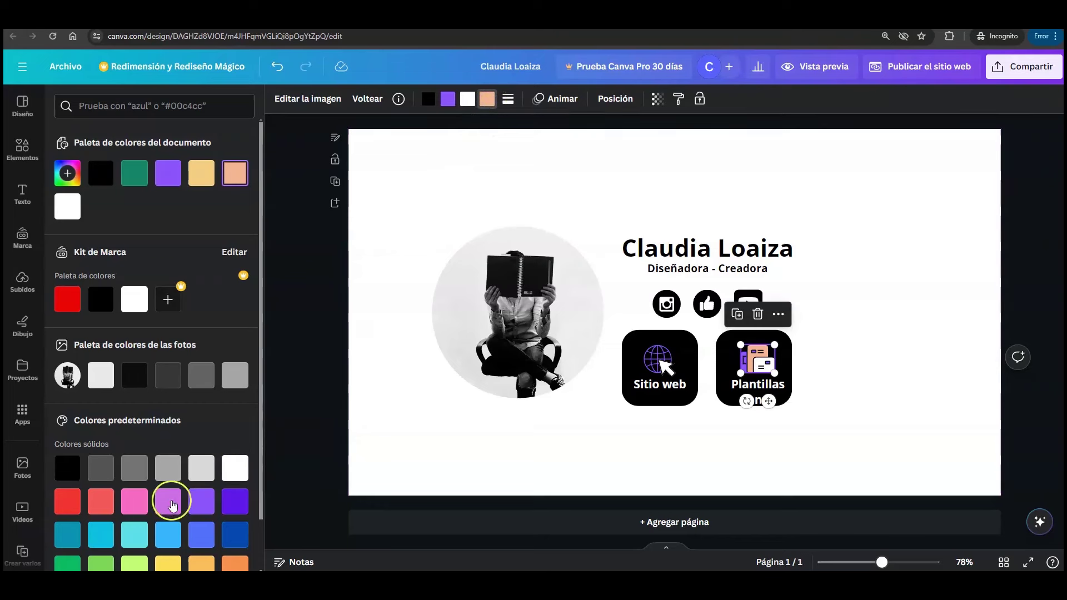
left_click(134, 501)
left_click(864, 362)
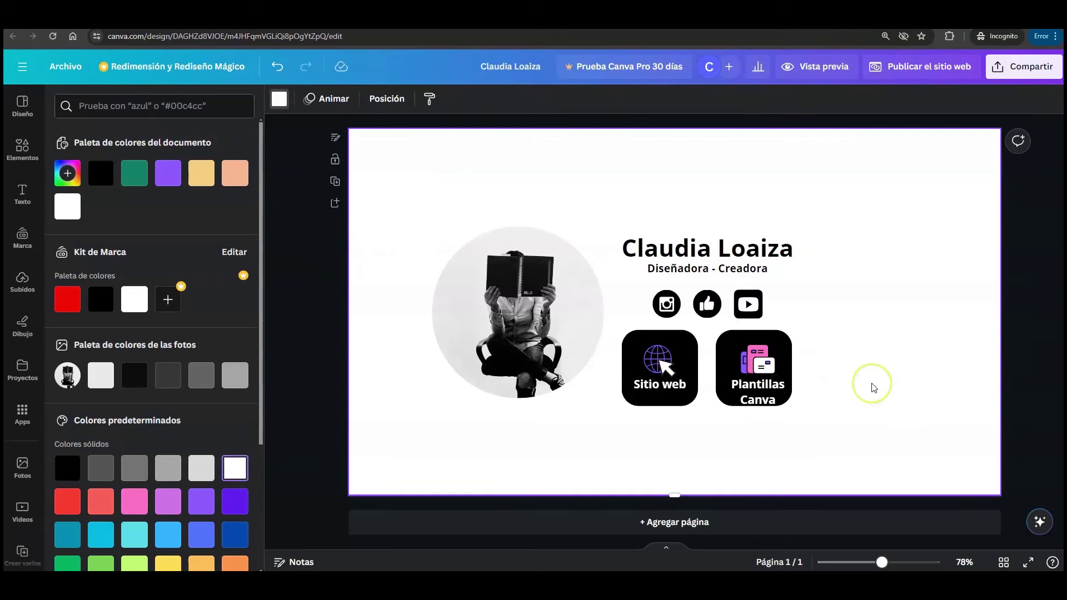
- Move the Plantillas icon and its label up together within the tile
left_click(771, 358)
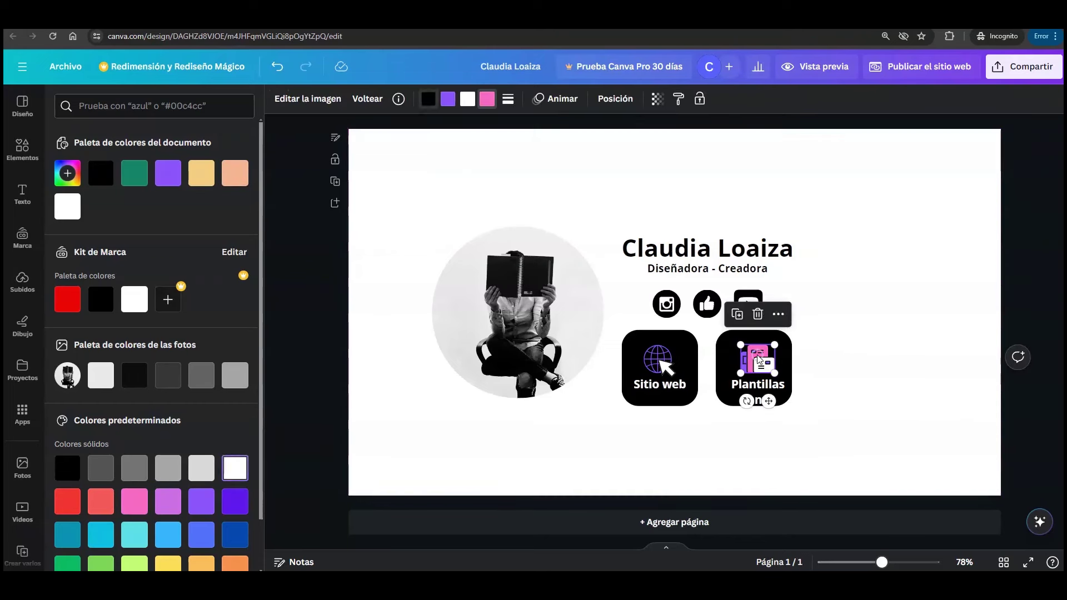
left_click(761, 368)
left_click_drag(762, 368, 754, 354)
left_click(828, 398)
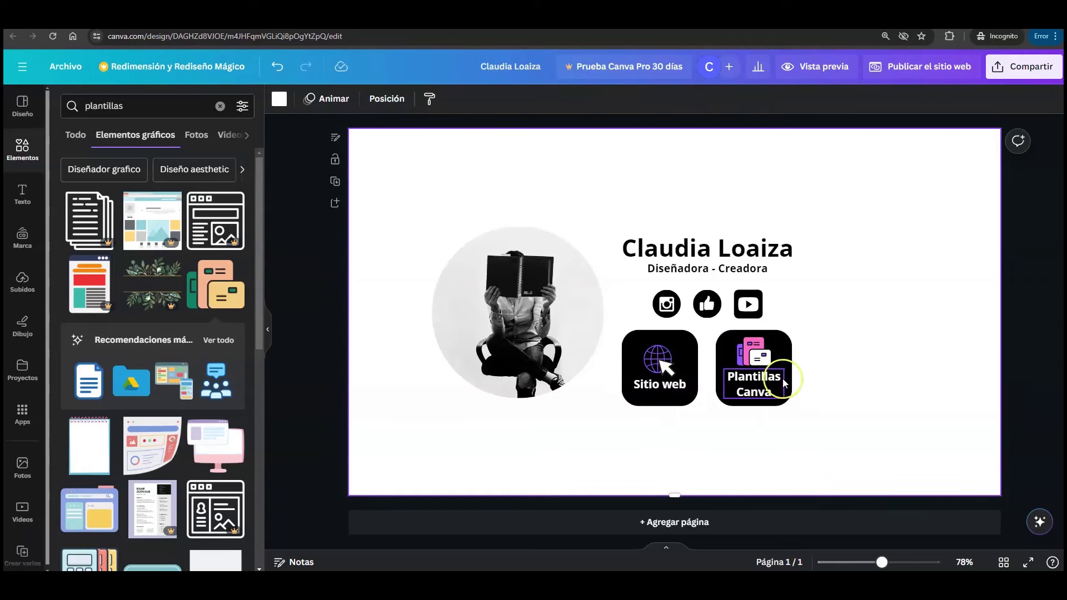
- Move the Plantillas Canva icon and text slightly down inside the tile
left_click(666, 389)
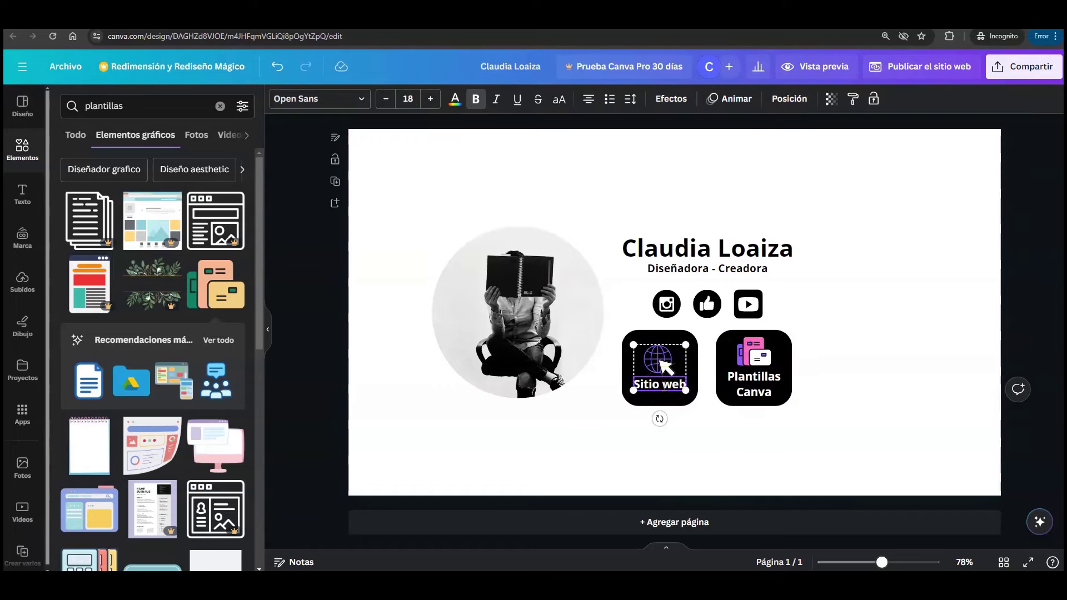
left_click(707, 445)
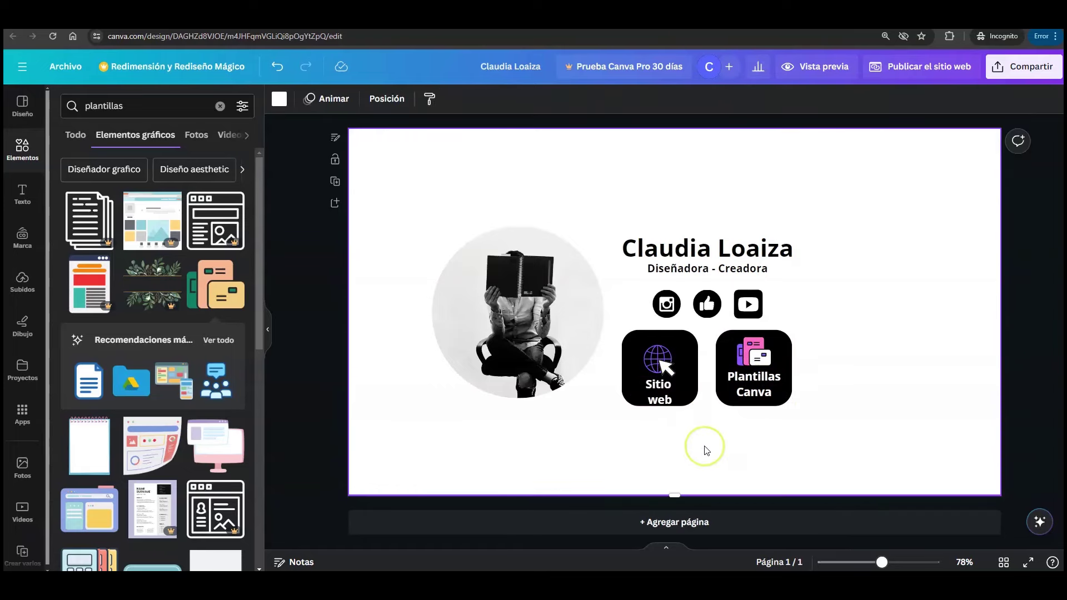
left_click(765, 380)
left_click(766, 380, "shift")
left_click_drag(759, 354, 760, 361)
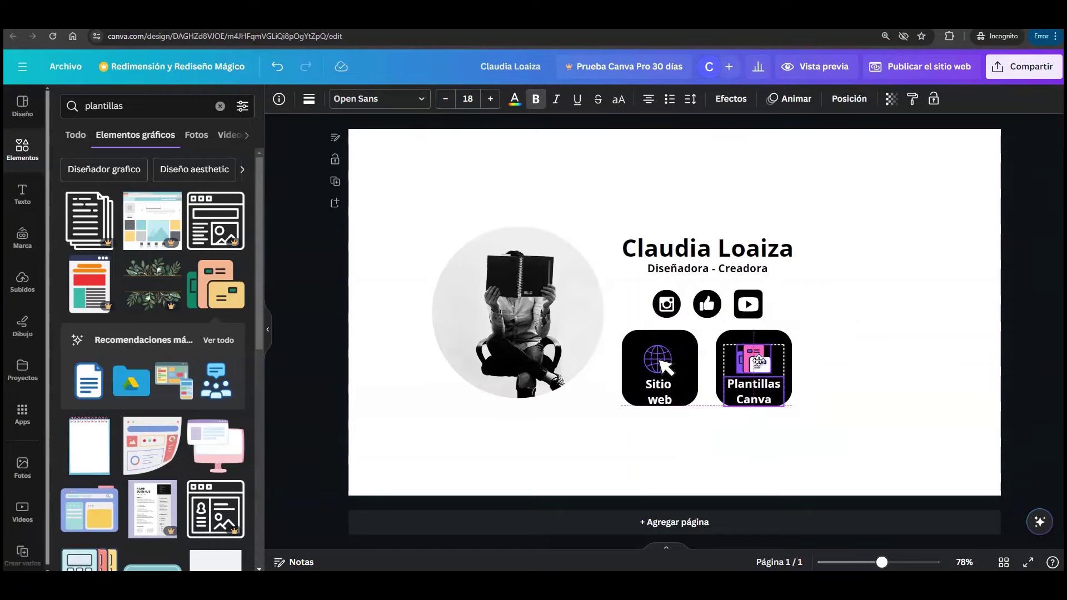
left_click(640, 367)
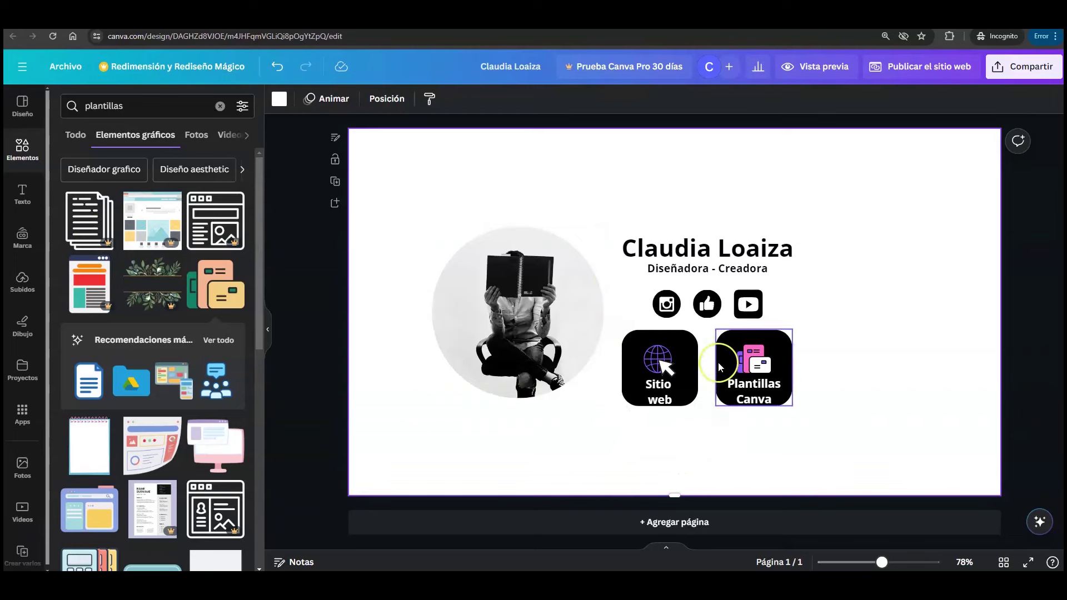
- Make the Sitio web and Plantillas Canva buttons taller together
left_click(692, 343)
left_click(727, 340, "shift")
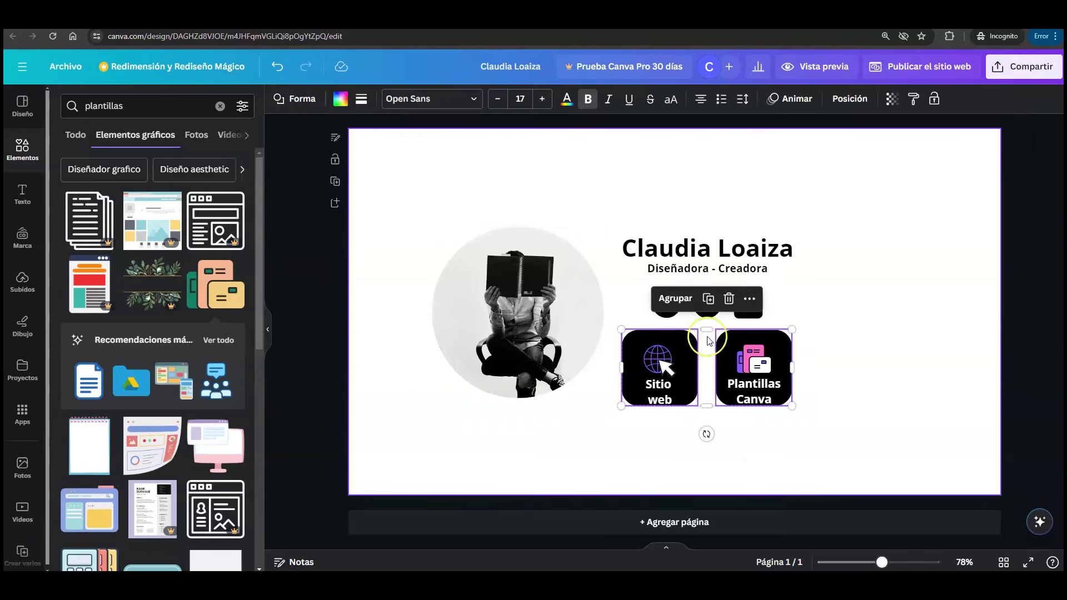
left_click_drag(707, 406, 707, 422)
left_click(839, 418)
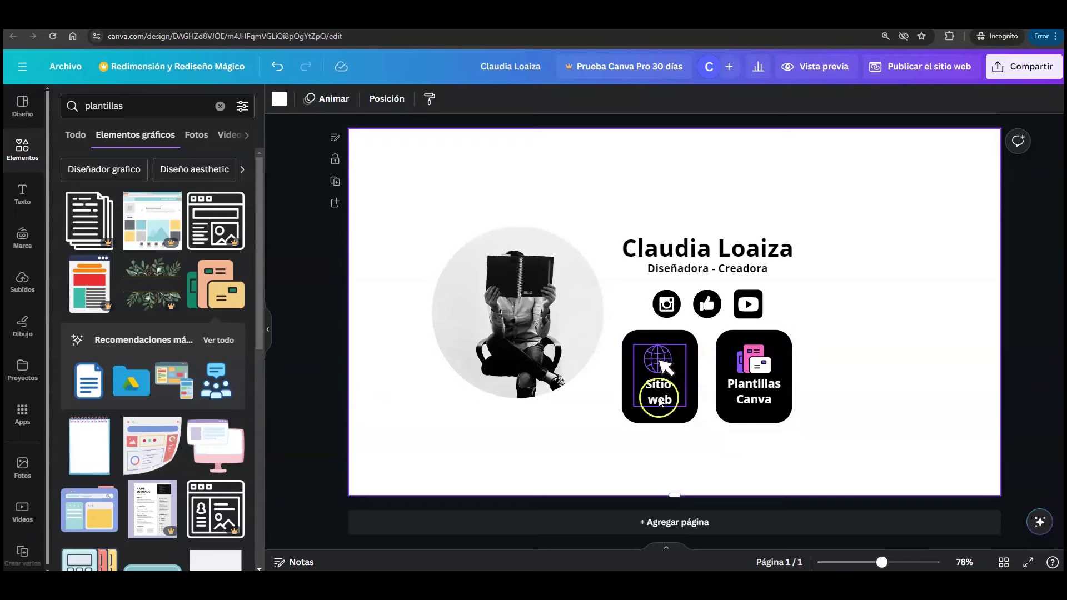
- Centre both buttons side by side beneath the three social icons
left_click(776, 344)
left_click(691, 343)
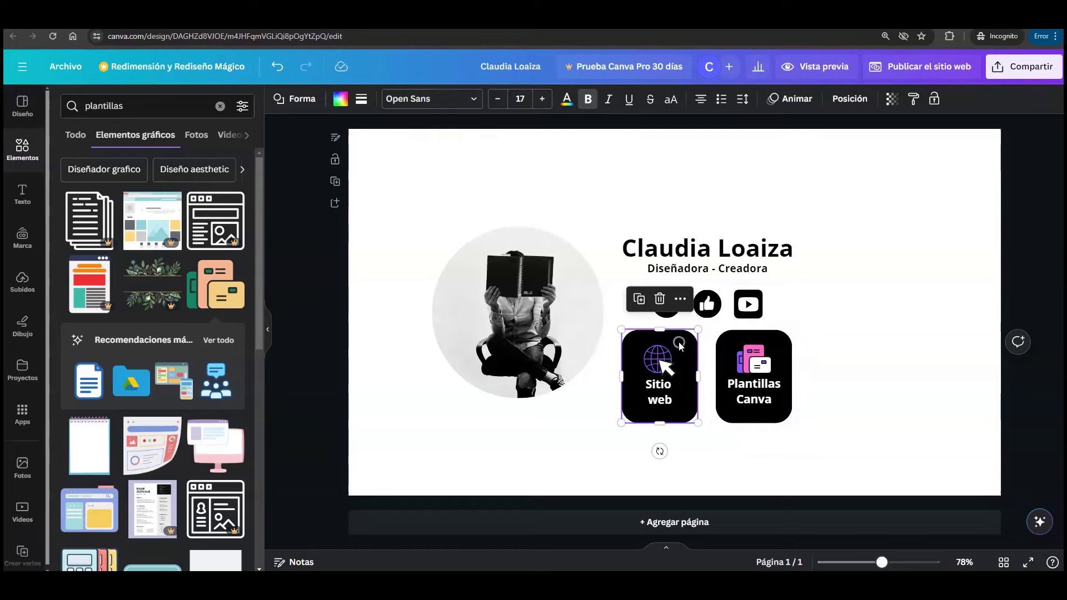
left_click(822, 375)
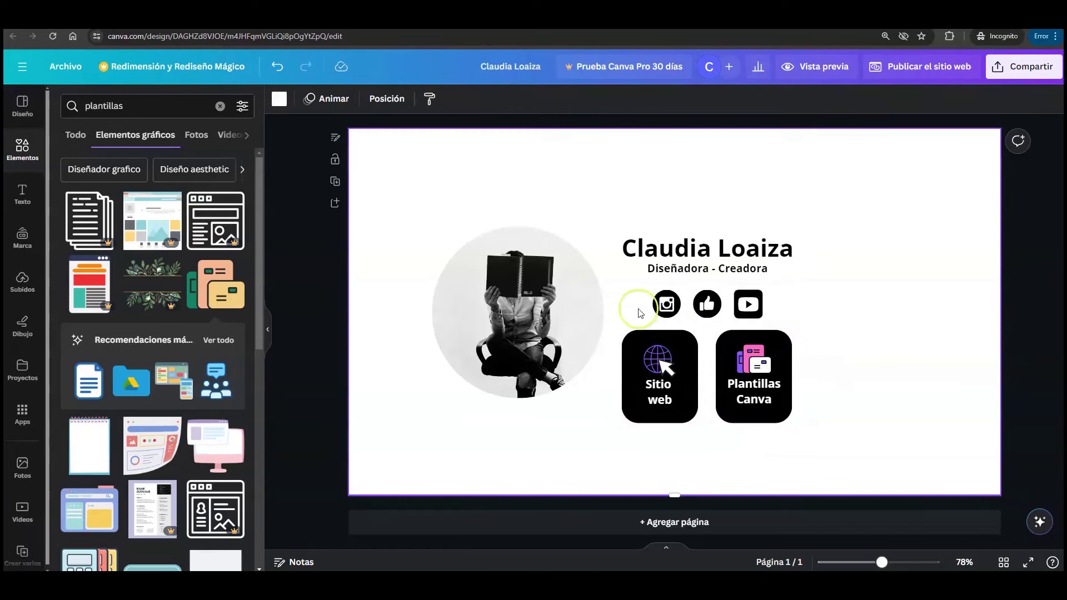
left_click_drag(817, 443, 615, 326)
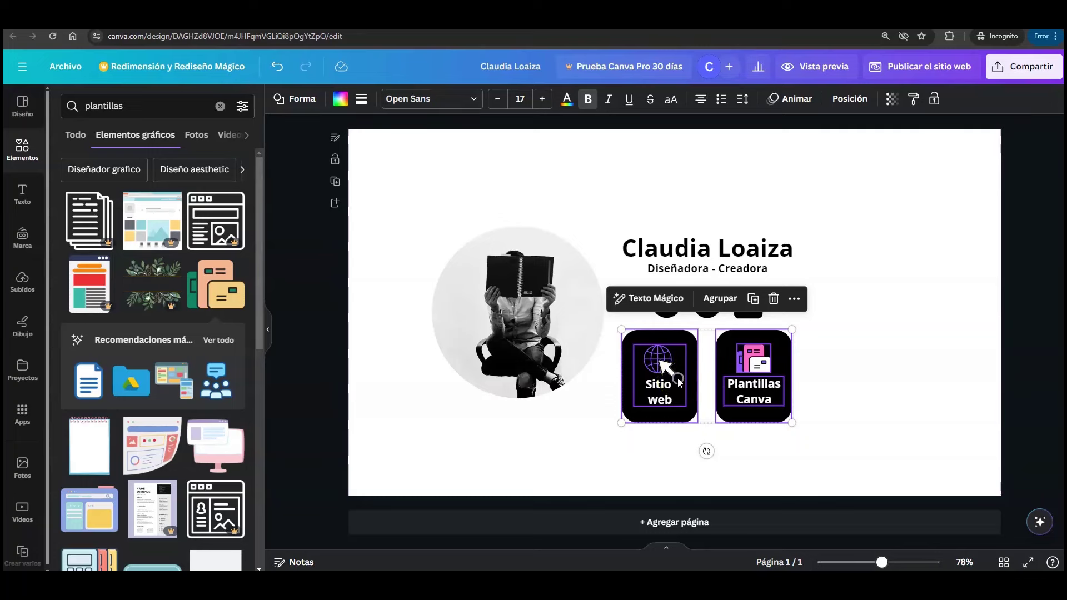
left_click_drag(678, 381, 677, 379)
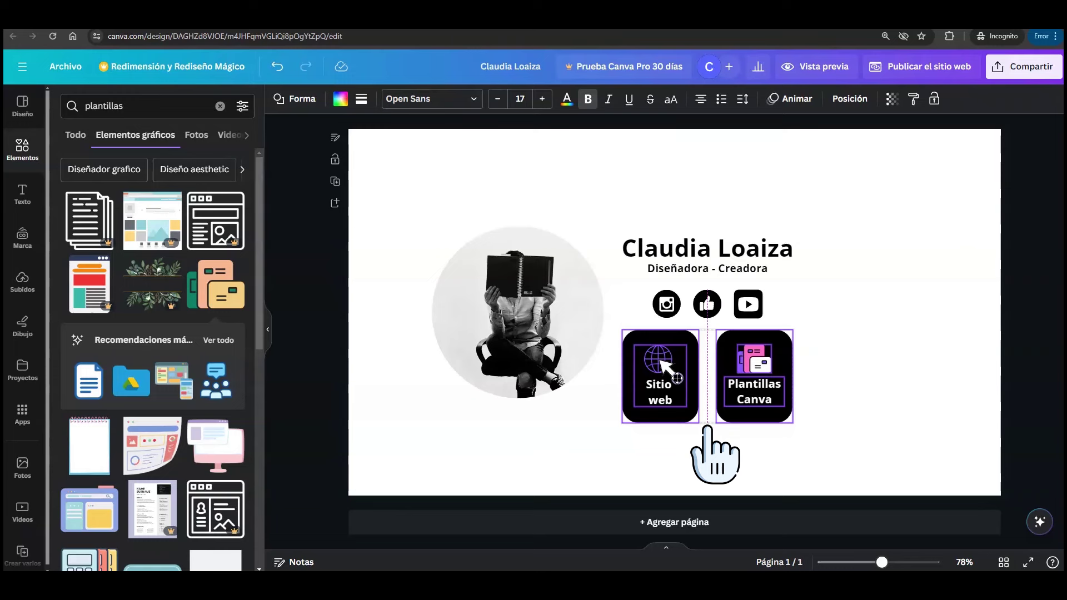
left_click(877, 281)
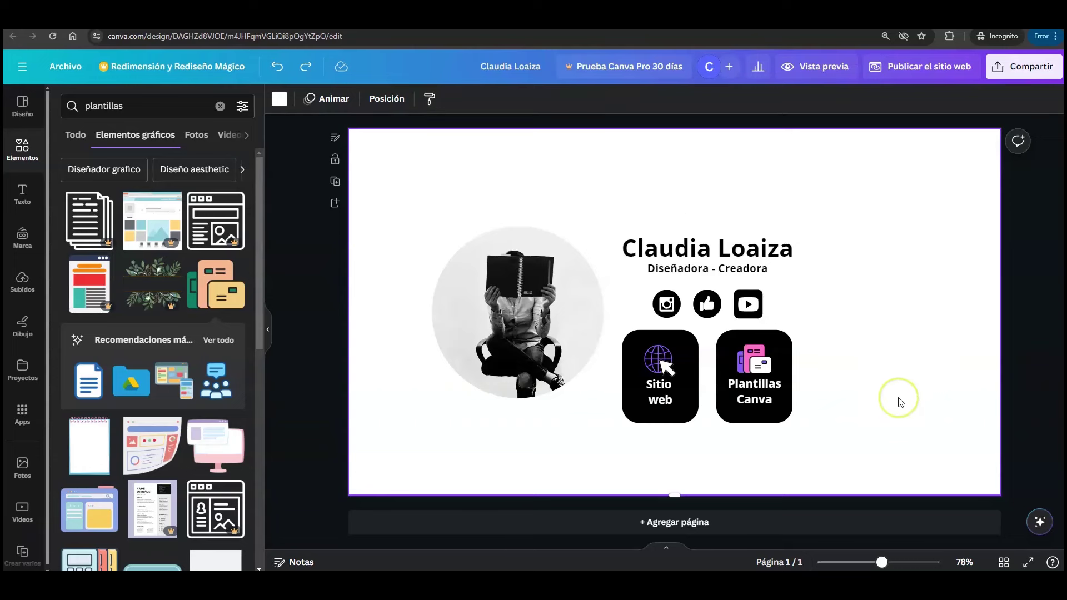
- Add a pink rounded square beside the name and size it to 360 × 52.3 px
left_click(14, 156)
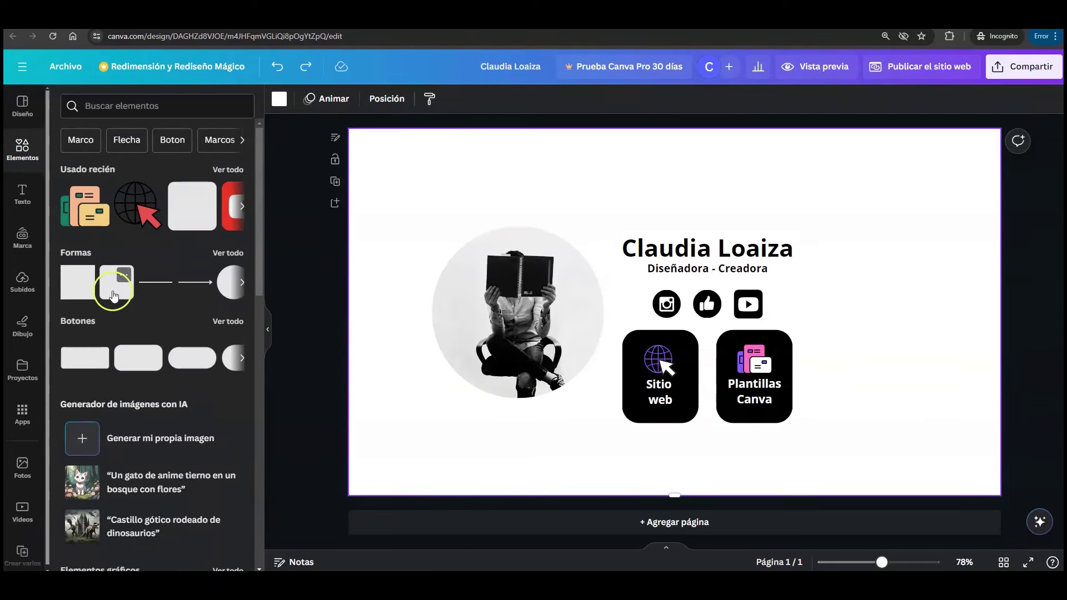
left_click(114, 295)
left_click_drag(634, 292, 829, 287)
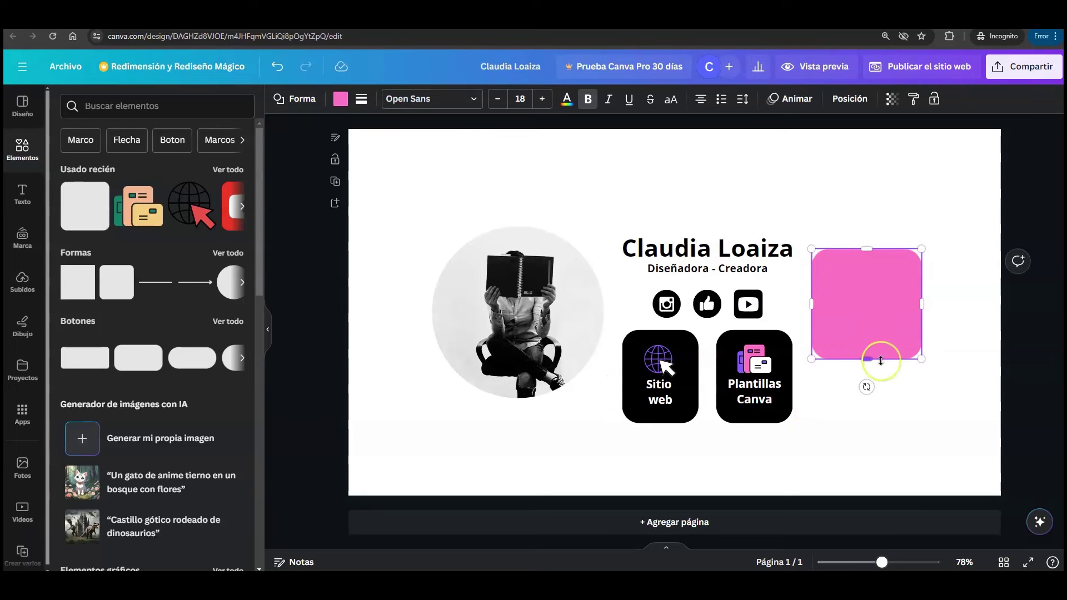
left_click(856, 99)
left_click(88, 335)
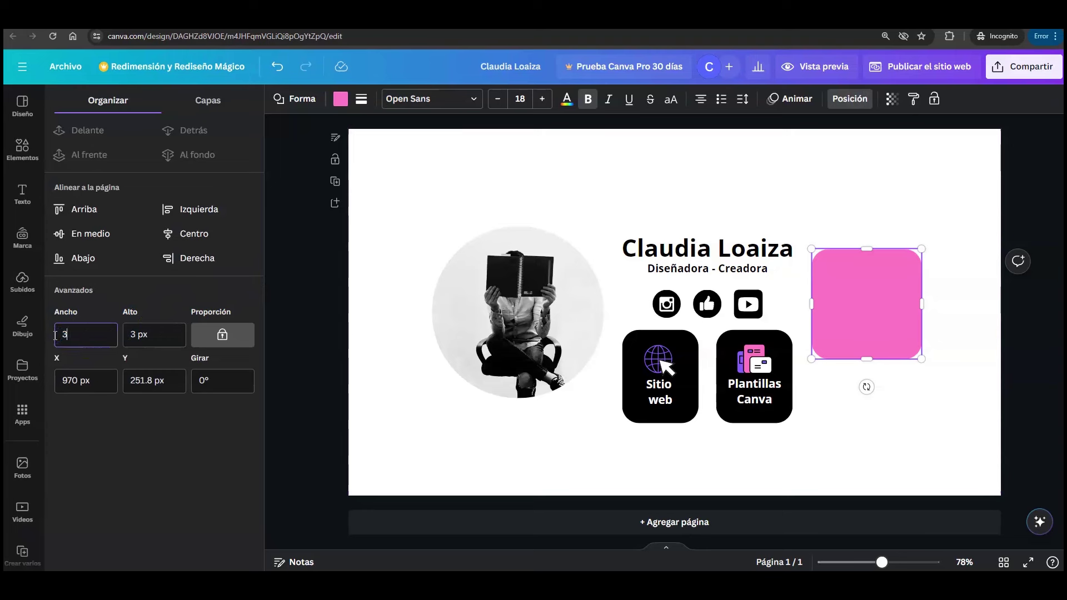
key("Return")
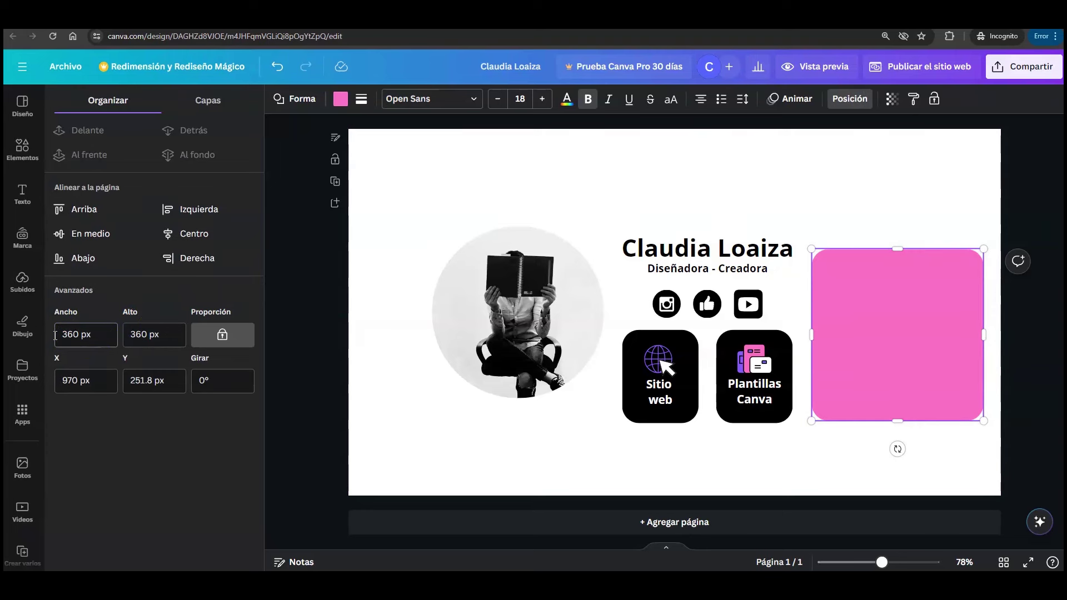
left_click(902, 424)
left_click_drag(901, 424, 898, 274)
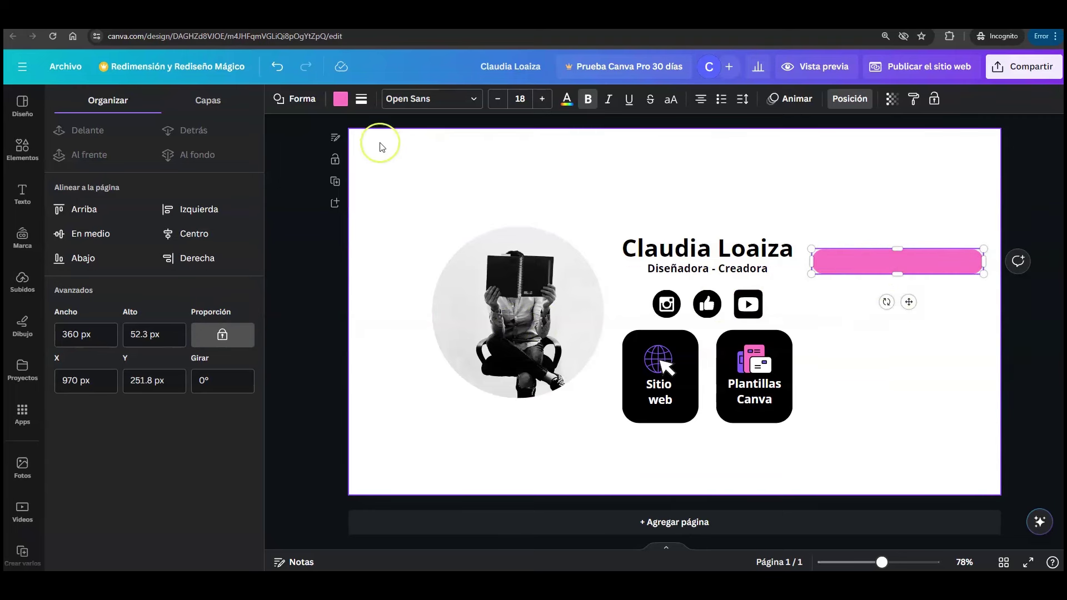
- Make the pink bar black from the document palette and type 'Postafolio' inside it
left_click(340, 99)
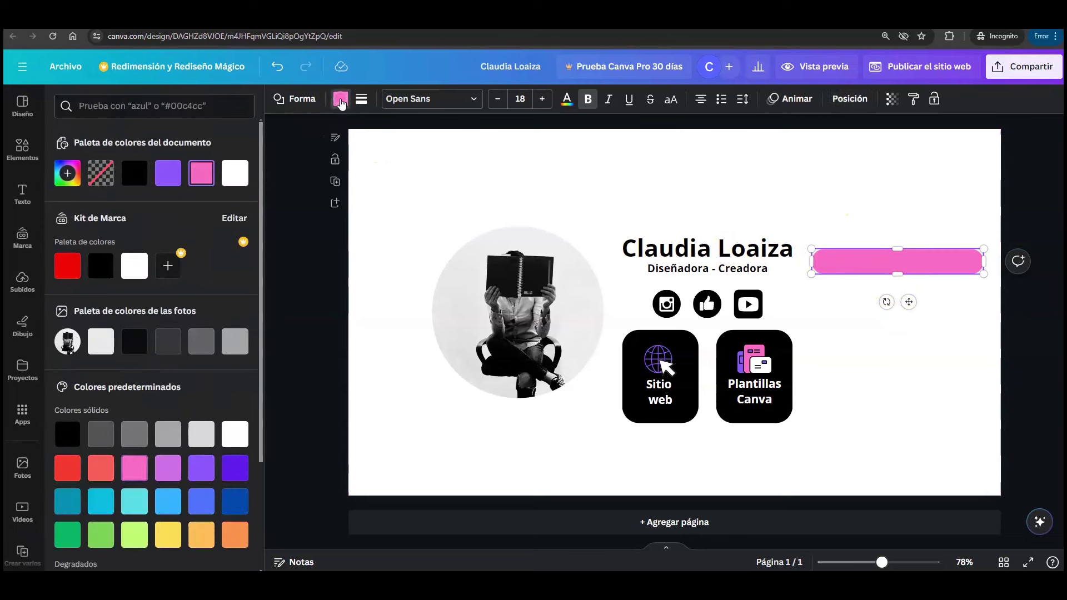
left_click(134, 173)
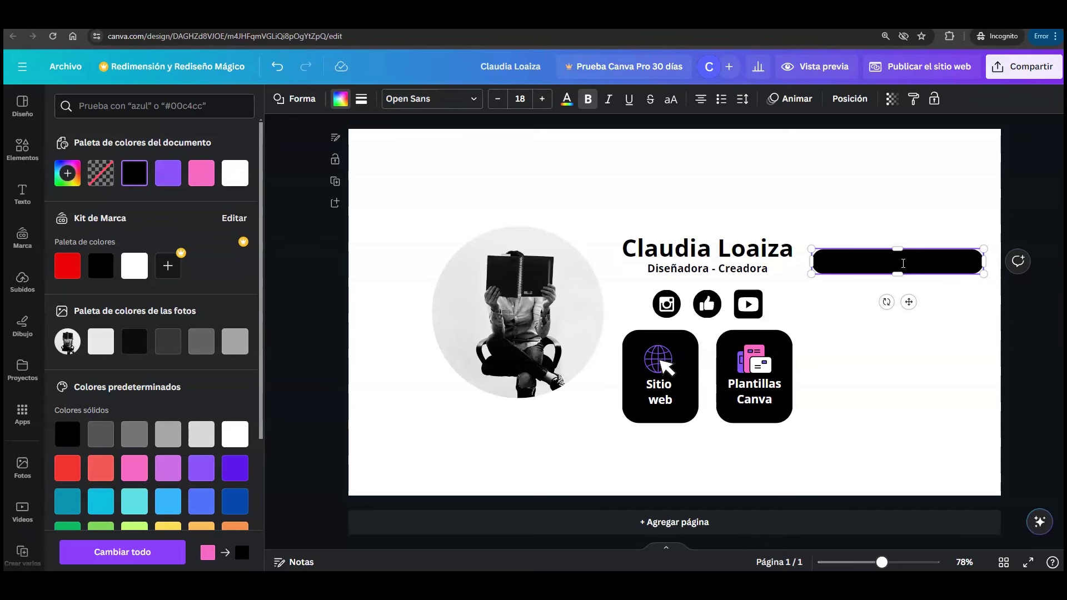
left_click(904, 263)
left_click_drag(904, 263, 949, 259)
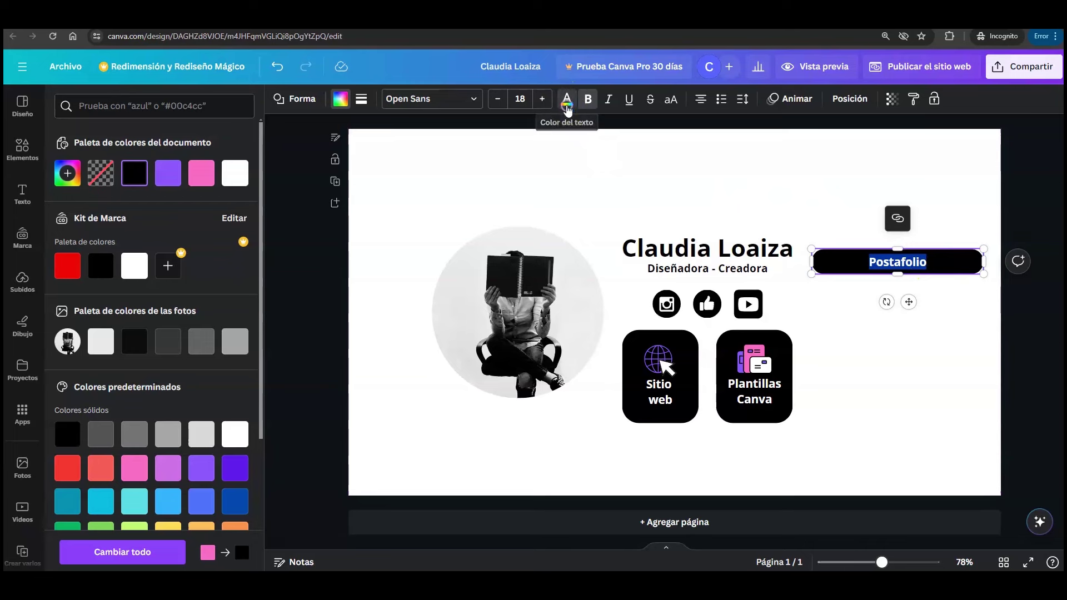
- Make the bar's label white and correct its spelling to 'Portafolio'
left_click(235, 173)
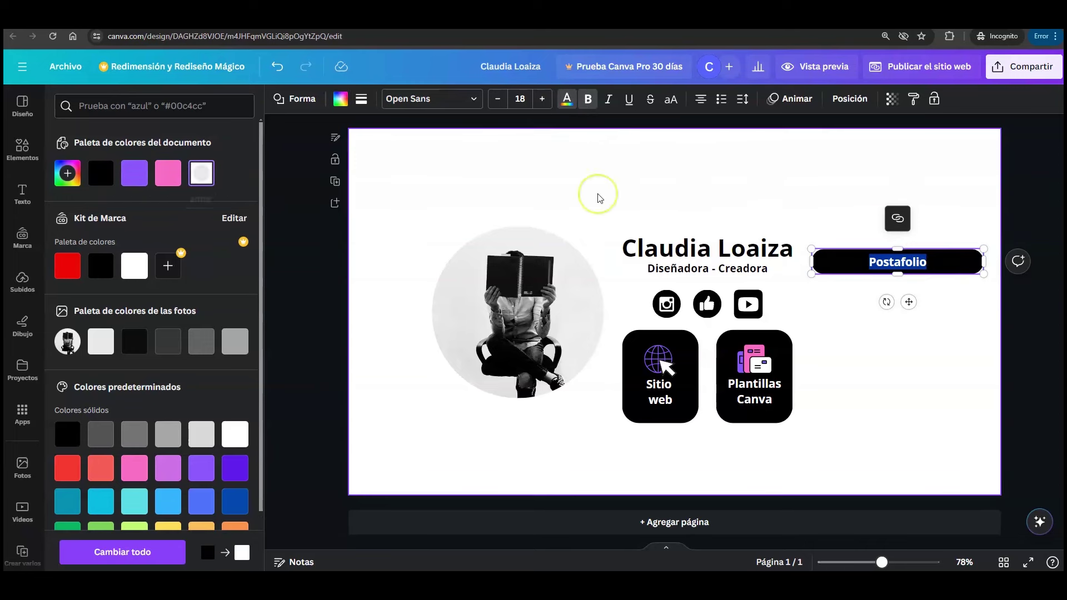
left_click(909, 179)
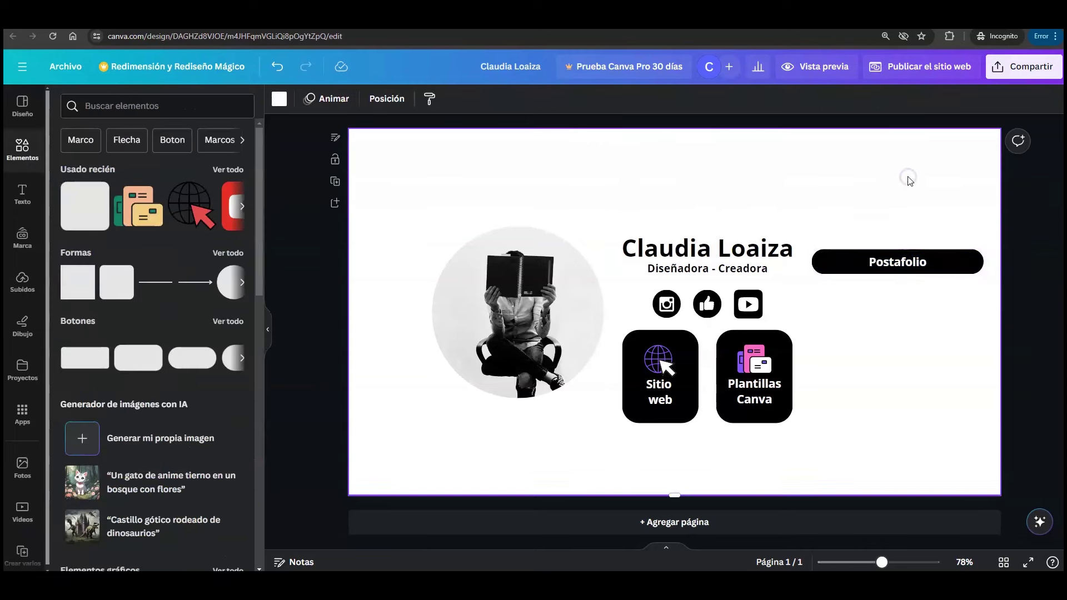
left_click(891, 266)
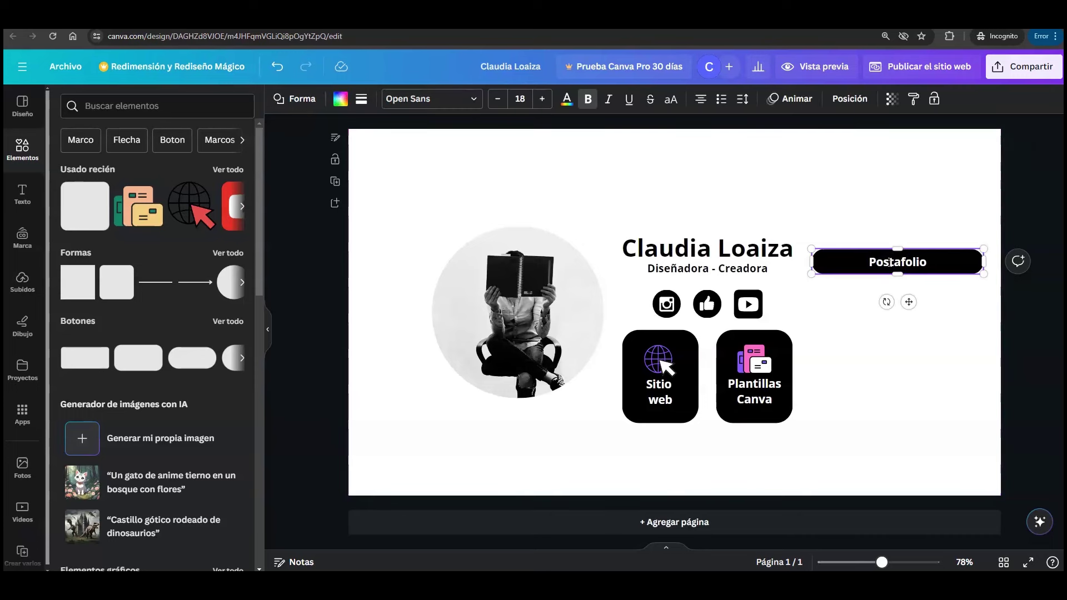
left_click(888, 237)
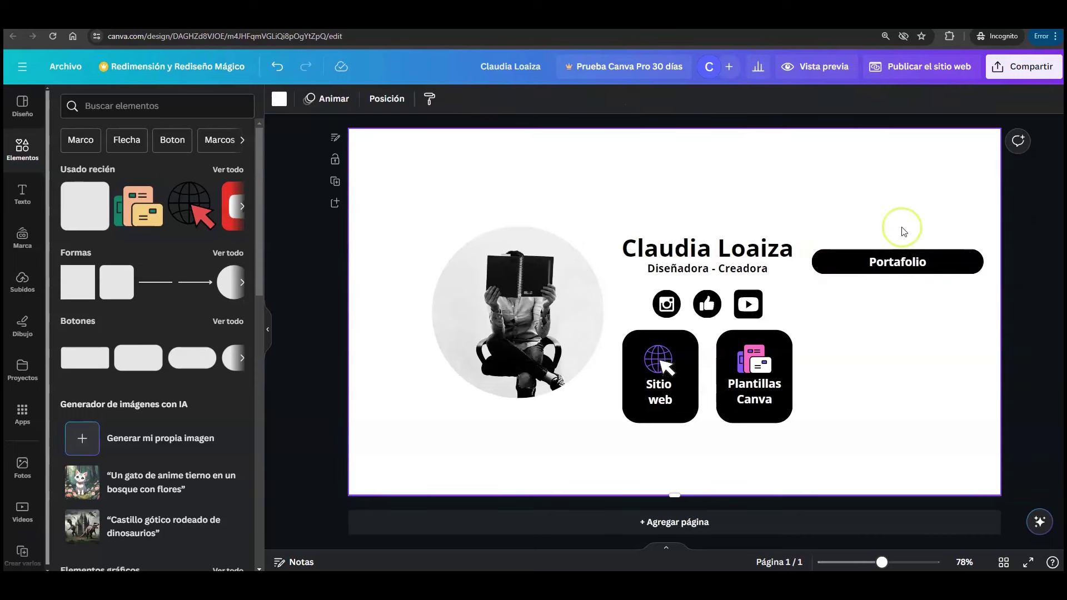
- Duplicate the Portafolio button below, centre-align the pair and move them left in line with the name
left_click(901, 261)
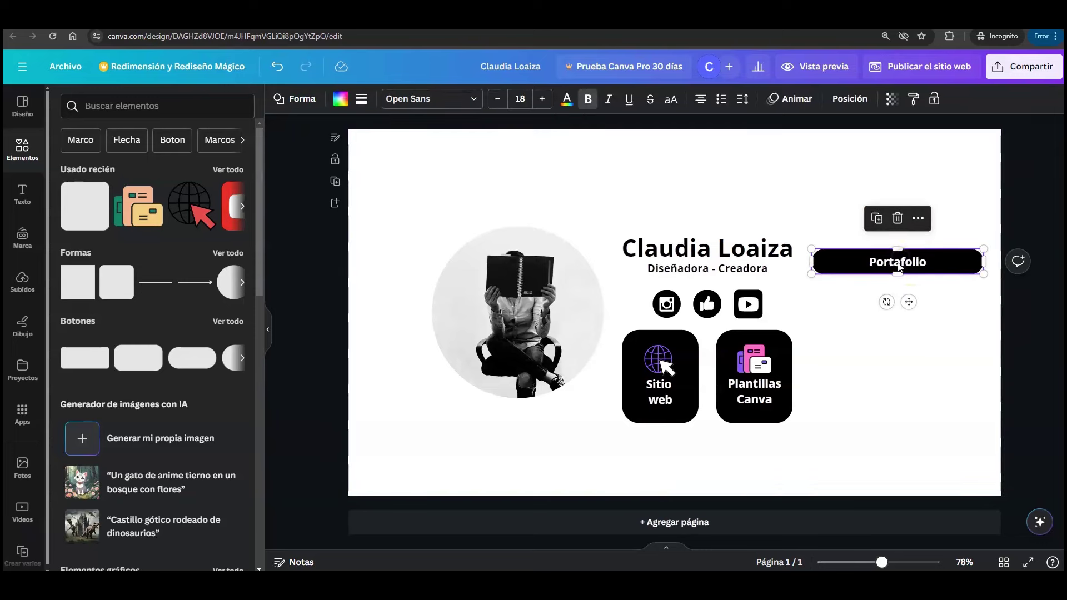
left_click(884, 226)
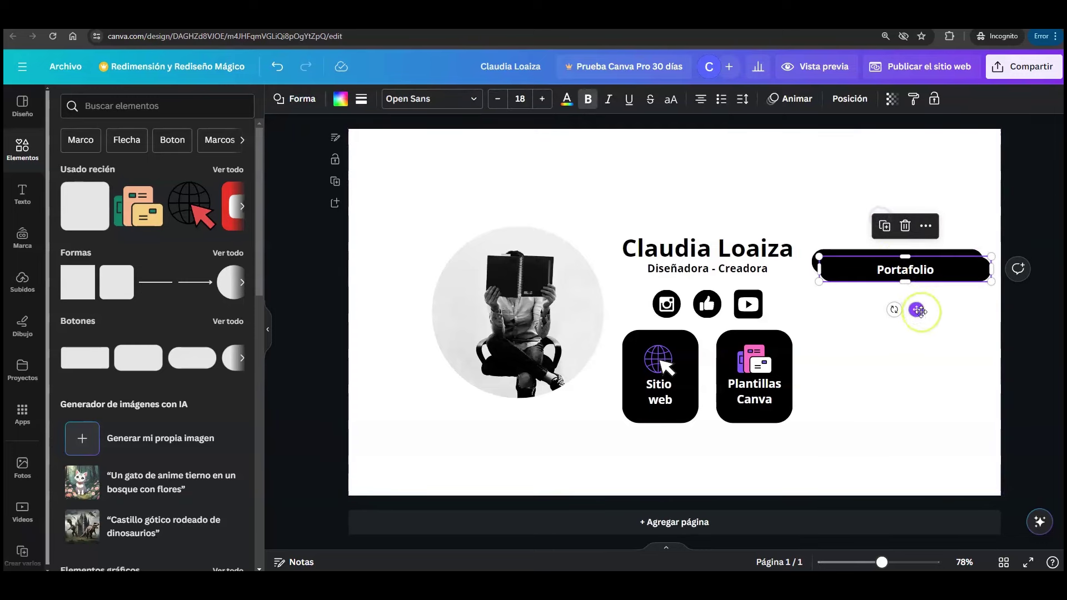
left_click_drag(917, 308, 964, 375)
left_click_drag(881, 190, 928, 377)
left_click(849, 100)
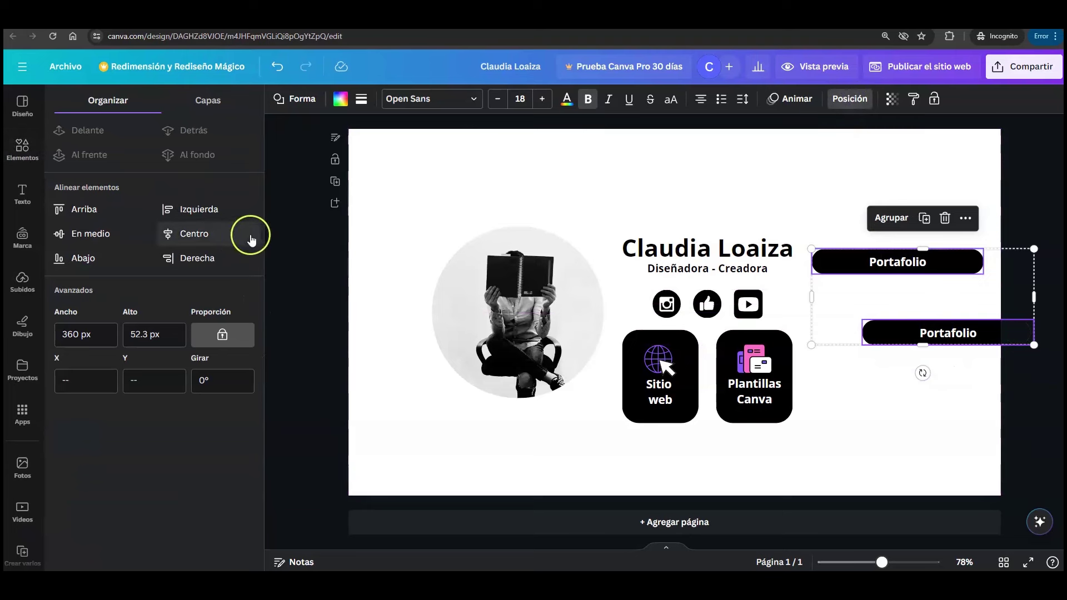
left_click(215, 234)
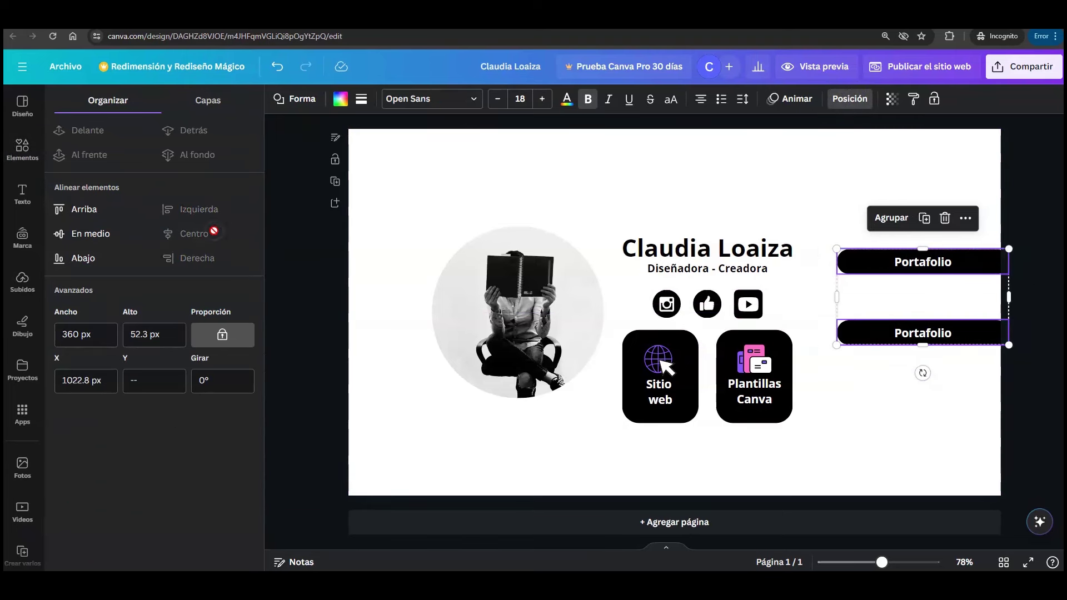
left_click_drag(895, 279, 857, 258)
- Tighten the lower button under the top one and add a third copy beneath them
left_click(906, 333)
left_click_drag(907, 333, 911, 295)
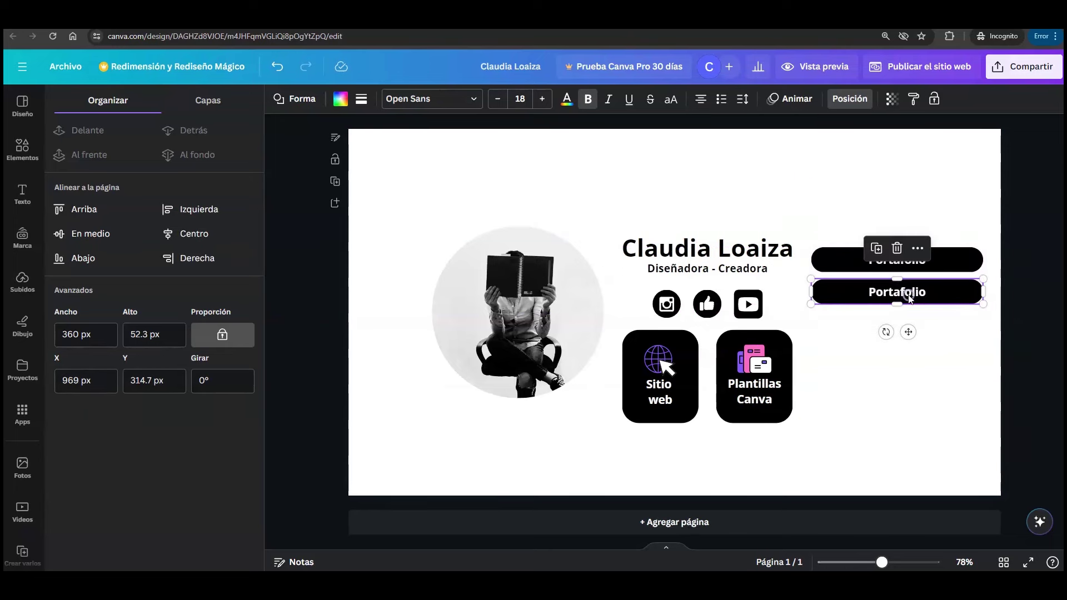
left_click(879, 252)
left_click_drag(913, 358, 923, 364)
left_click(957, 385)
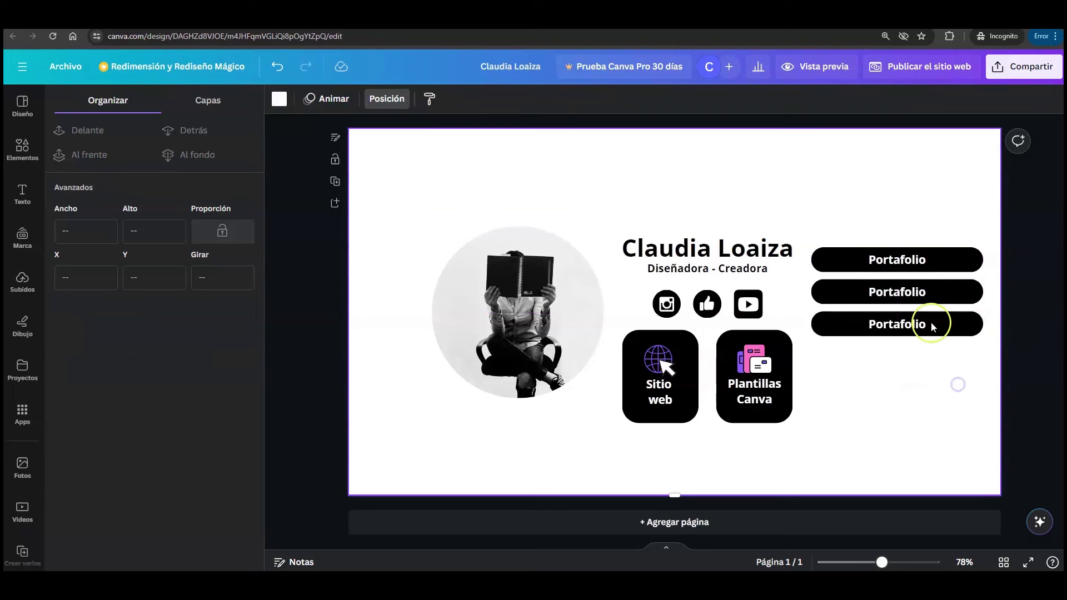
- Relabel the second and third buttons 'Curso Canva' and 'Enlace 3'
left_click(909, 296)
double_click(909, 293)
type("C")
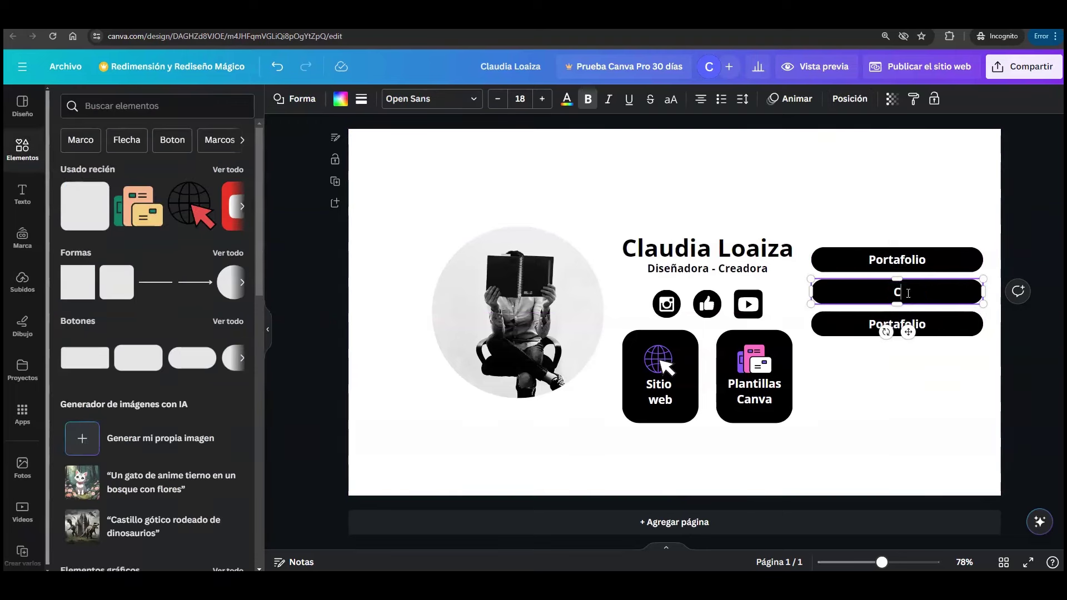
type("urso Canva")
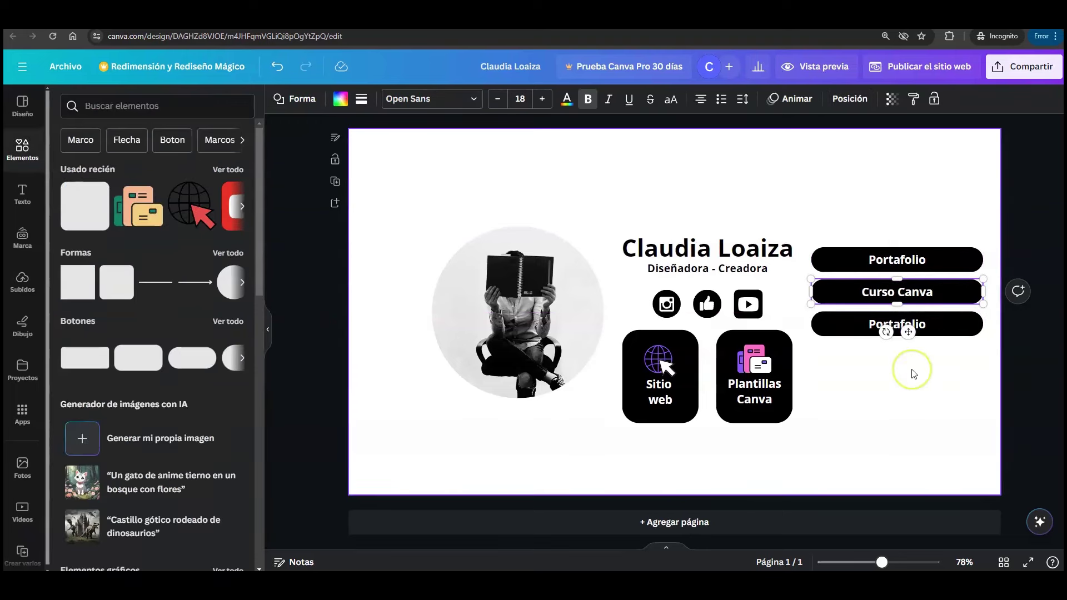
left_click(912, 371)
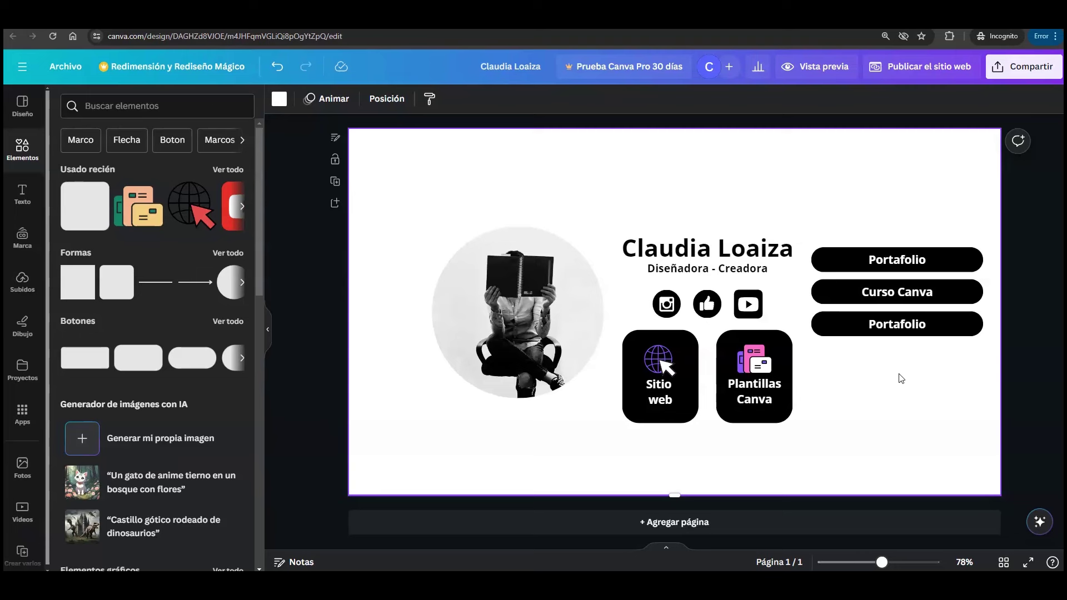
left_click(906, 328)
double_click(906, 326)
type("Enlace 3")
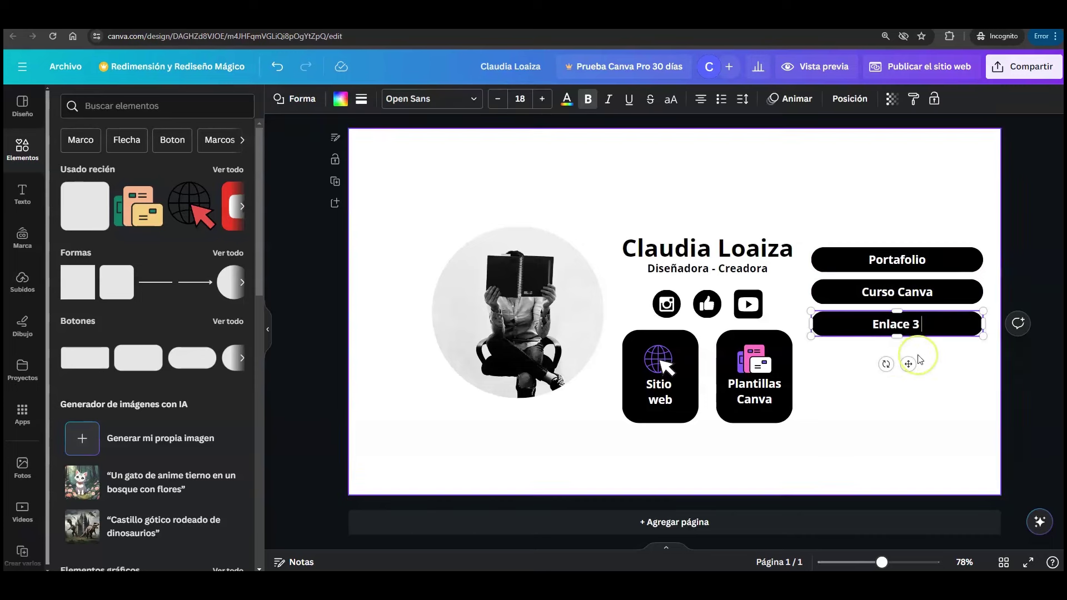
left_click(912, 386)
- Duplicate the Enlace 3 button twice below, labelling the copies Enlace 4 and Enlace 5
left_click(917, 325)
left_click(876, 281)
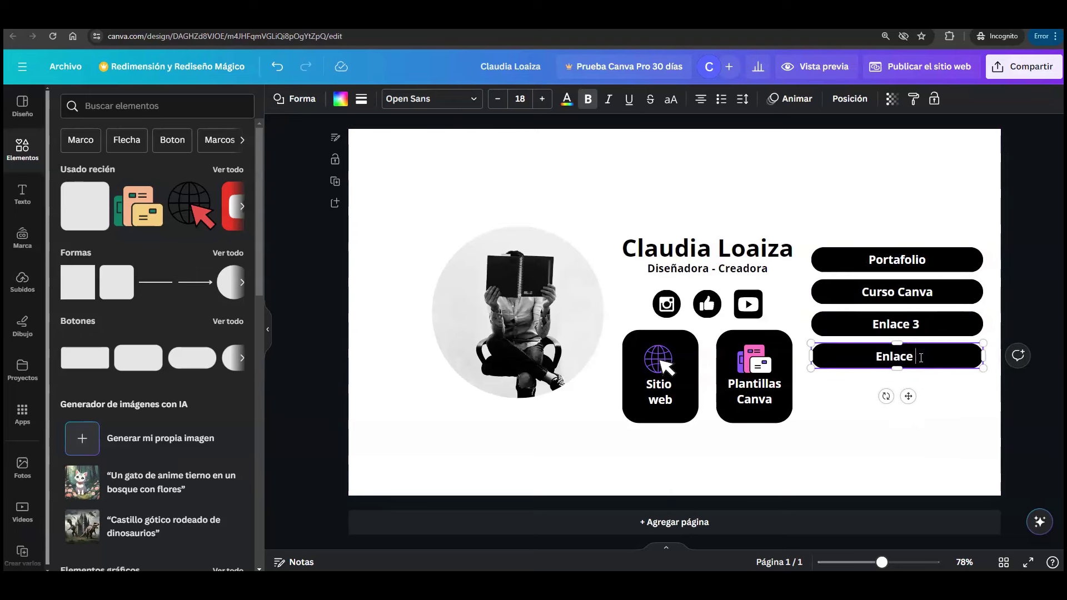
left_click(932, 419)
left_click(923, 359)
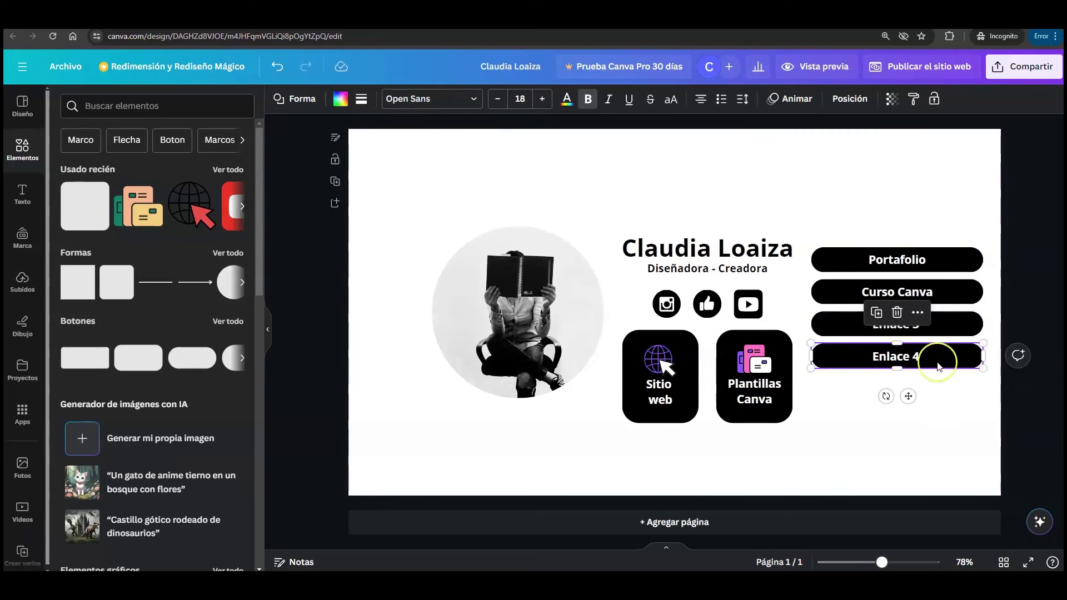
left_click(876, 313)
left_click_drag(929, 362, 923, 389)
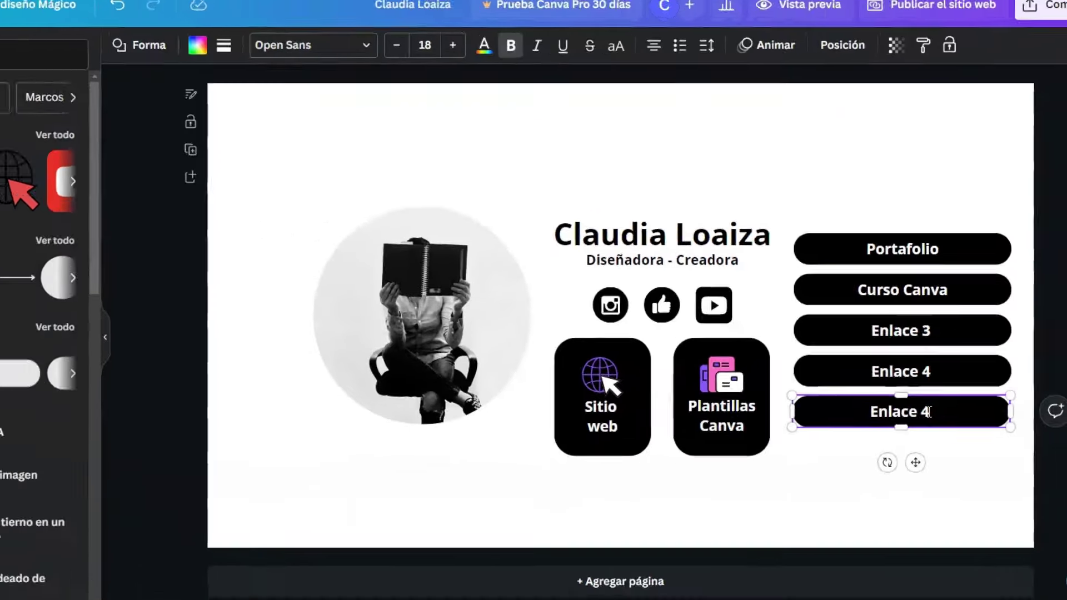
double_click(958, 477)
key("BackSpace")
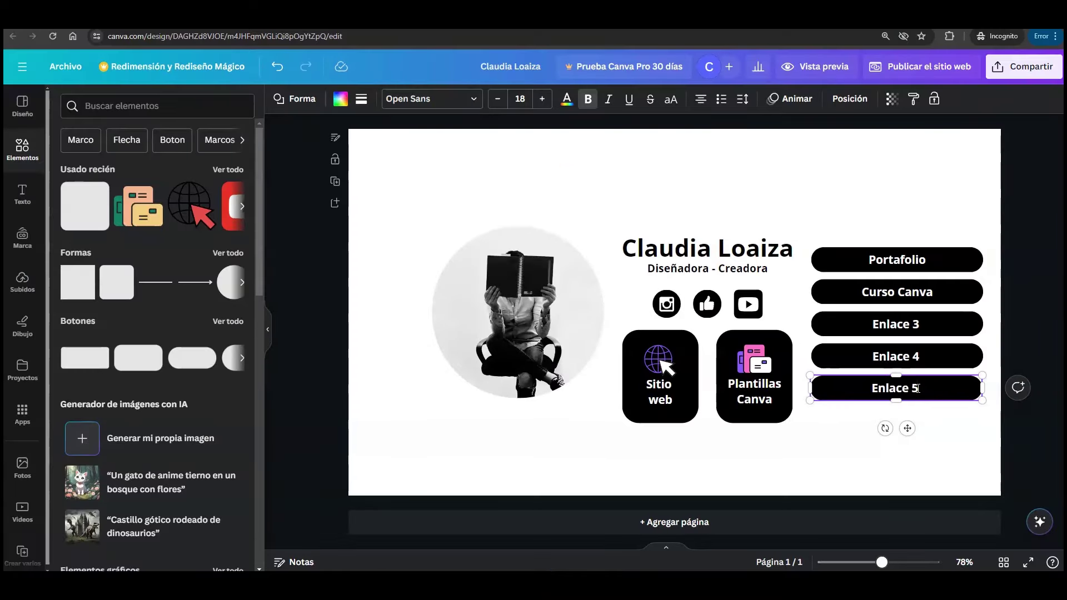
left_click(938, 430)
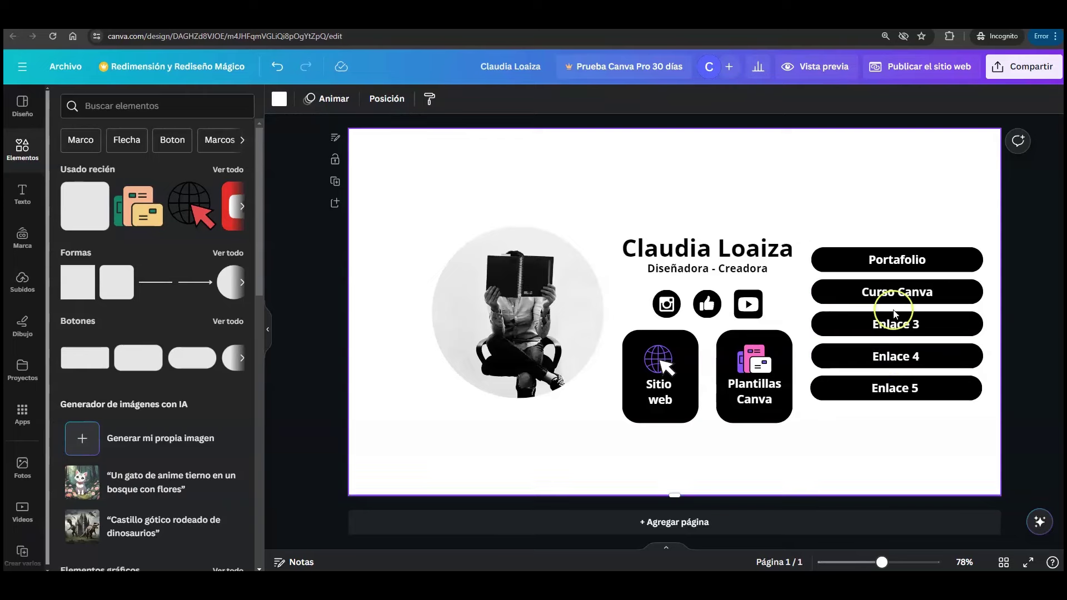
- Add an Enlace 6 copy below and nudge the six-button column up slightly
left_click_drag(894, 388, 899, 425)
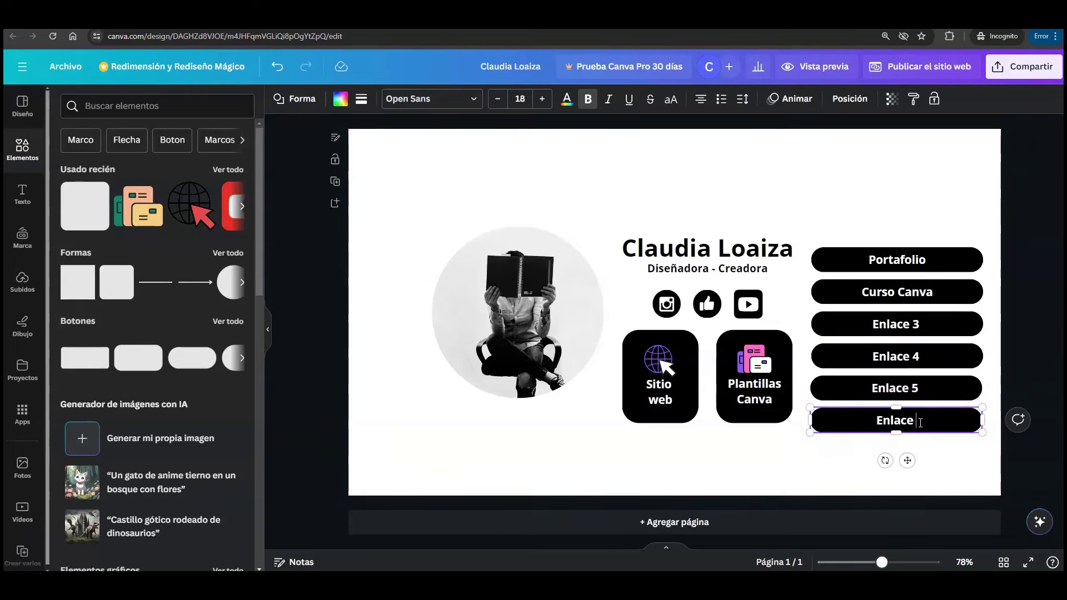
type("6")
left_click(894, 215)
left_click_drag(856, 192, 934, 465)
left_click_drag(896, 329, 898, 315)
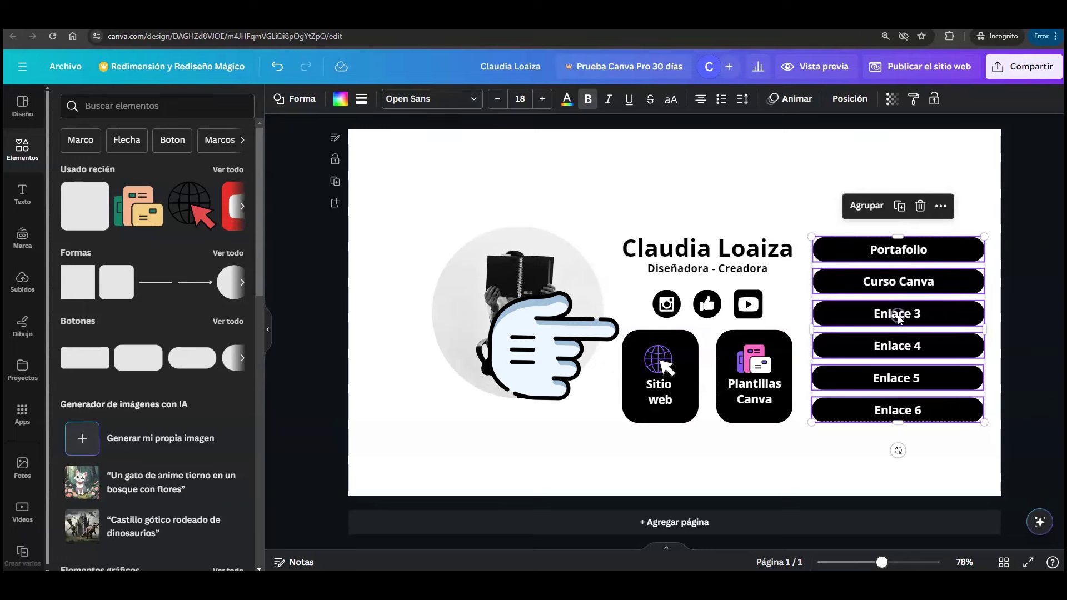
- Move the circular photo down onto the alignment guide with the other content
left_click(526, 314)
left_click_drag(525, 305, 526, 317)
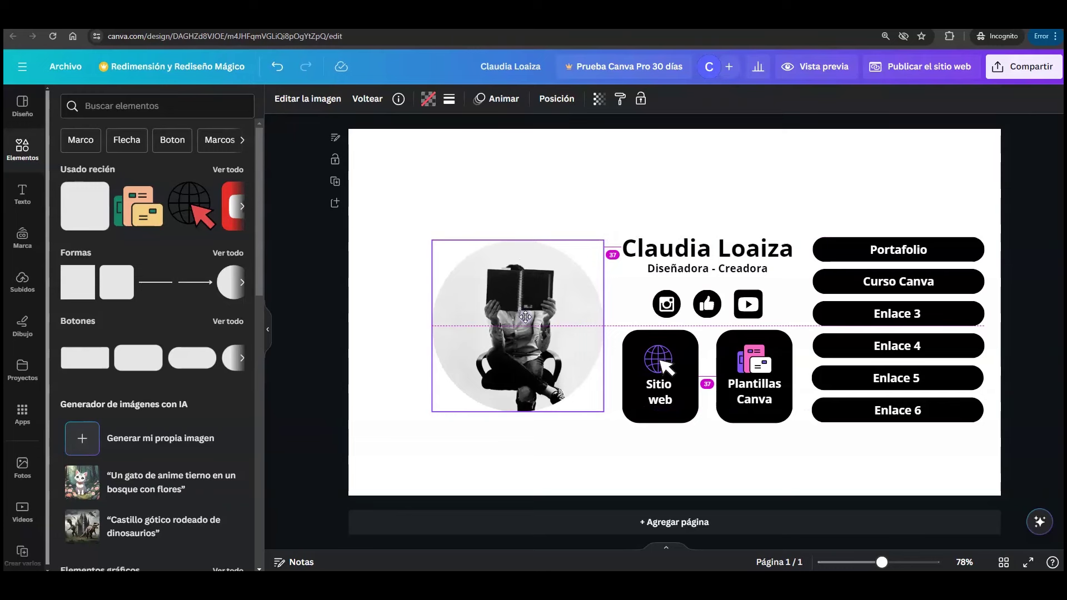
left_click_drag(526, 317, 526, 317)
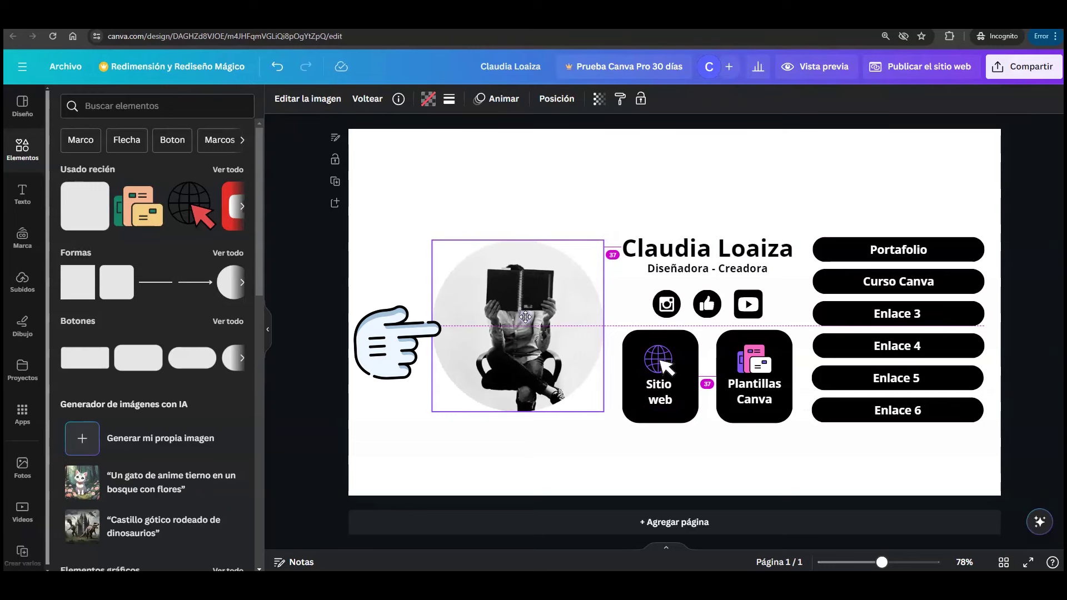
left_click_drag(526, 317, 526, 317)
left_click(432, 199)
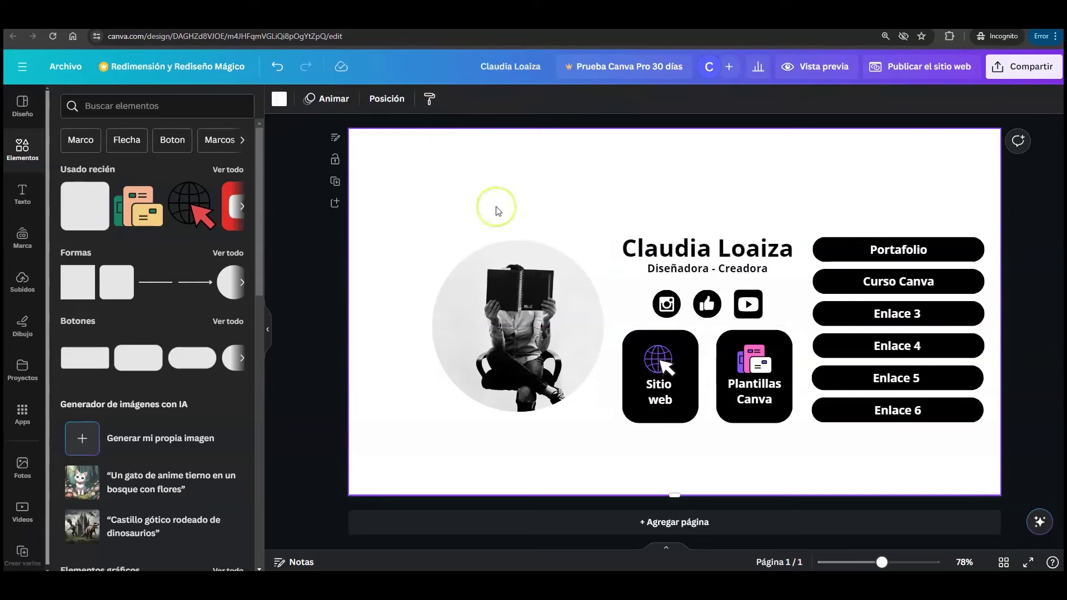
- Select every element and drag the whole layout onto the page's centre guide
left_click_drag(398, 172, 998, 455)
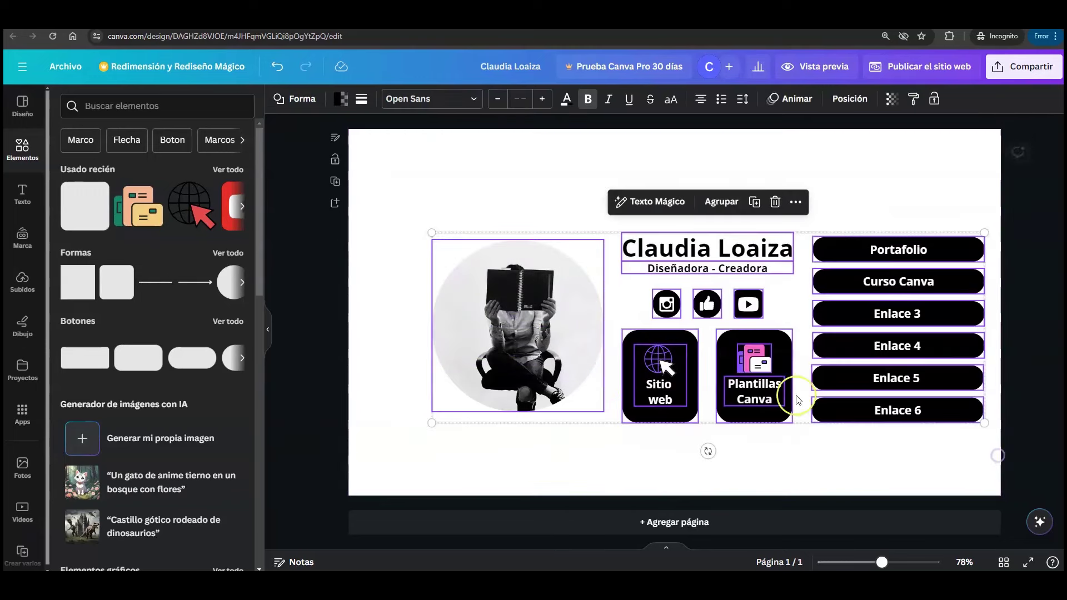
left_click_drag(755, 346, 721, 345)
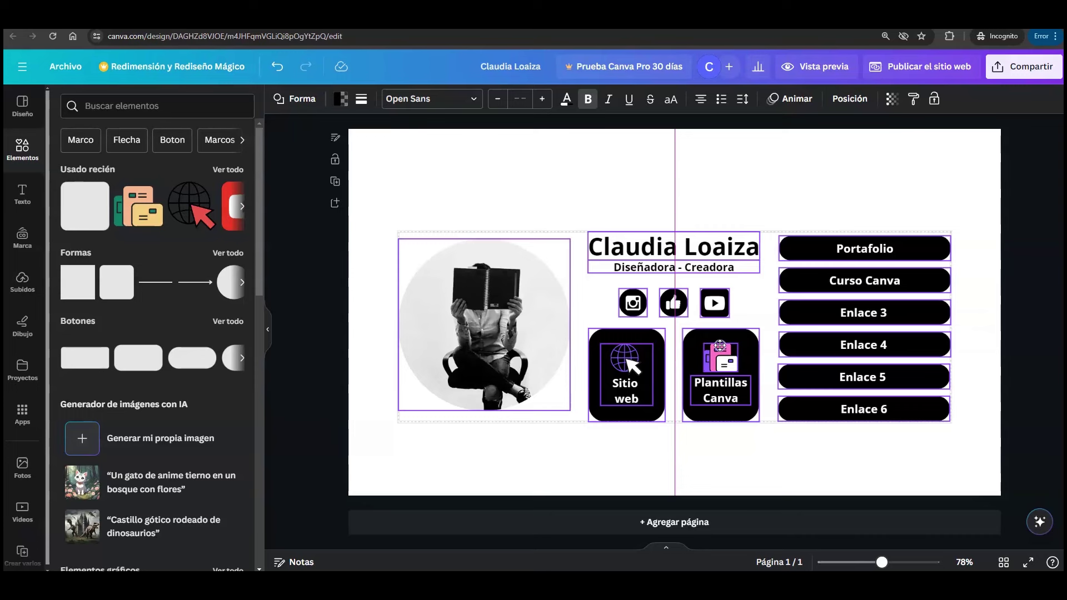
left_click_drag(720, 345, 720, 331)
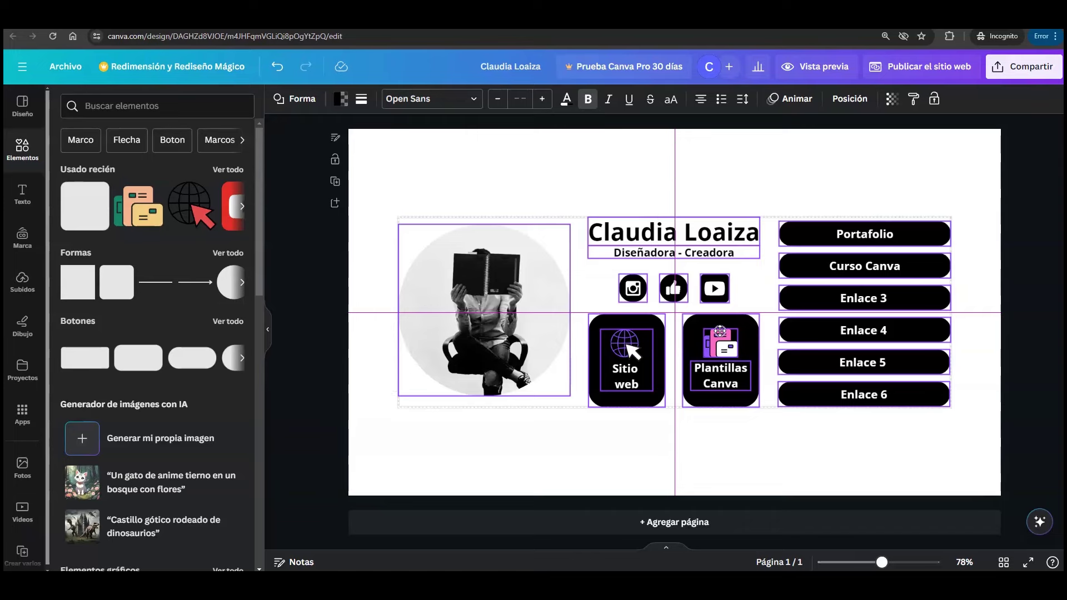
left_click_drag(720, 331, 720, 331)
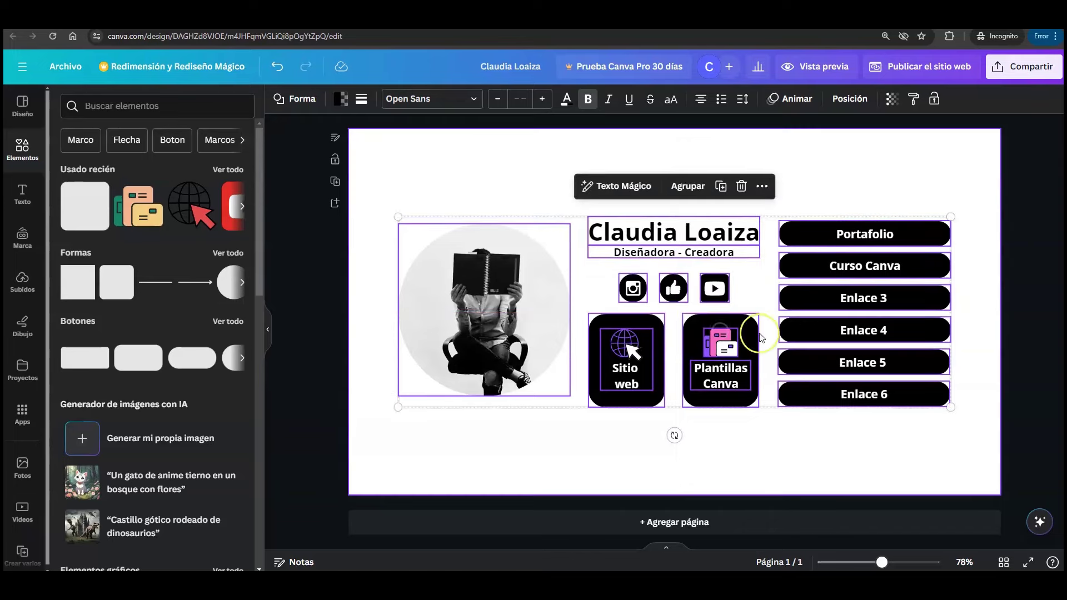
left_click(838, 171)
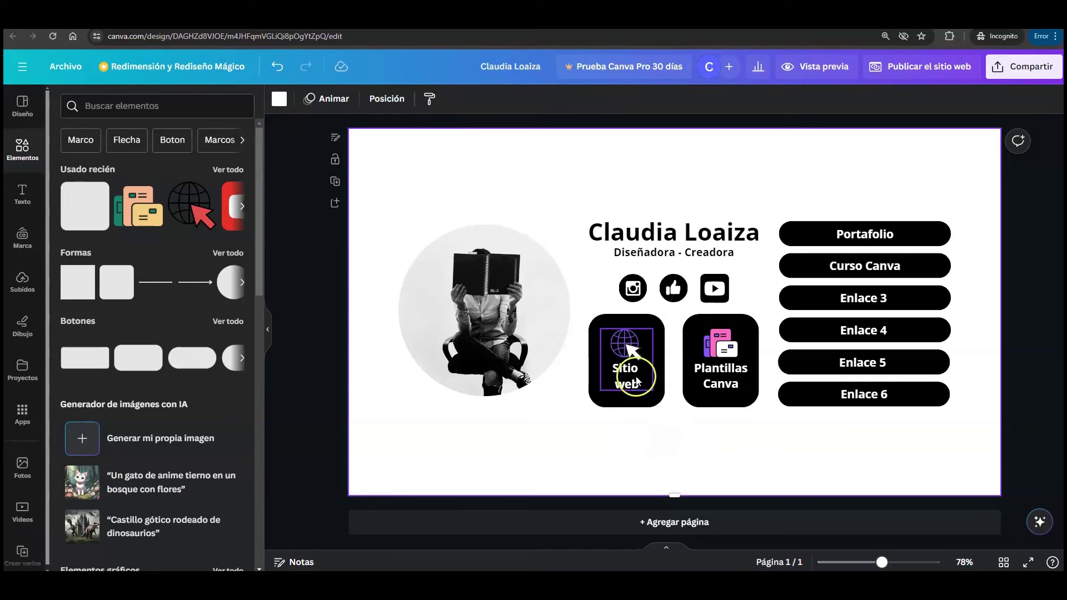
- Copy the webparaminegocio.com address from Chrome's address bar
mouse_move(603, 567)
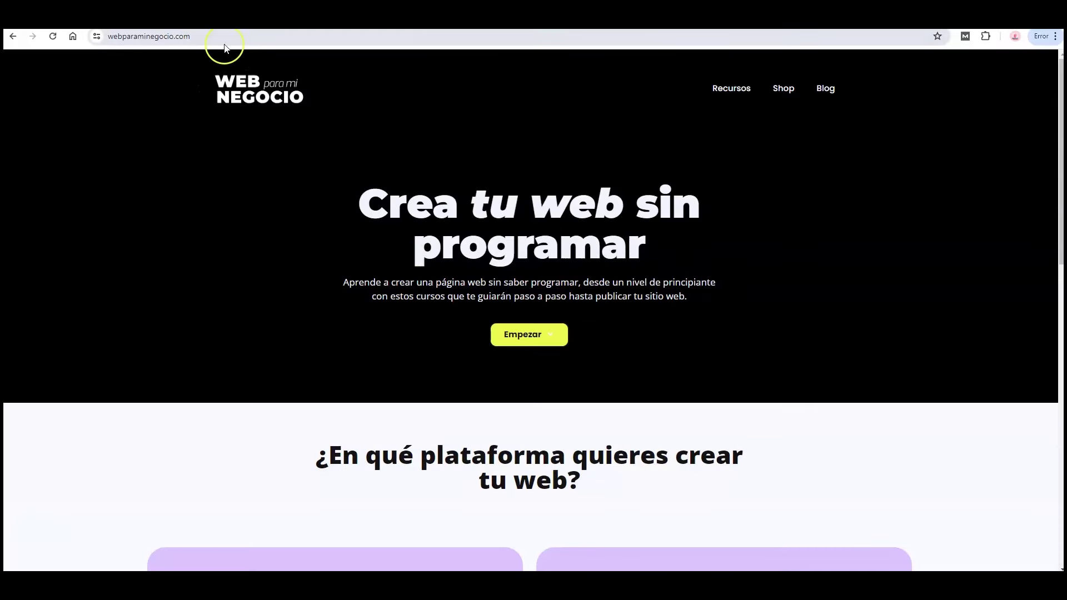
left_click(245, 37)
key("ctrl+c")
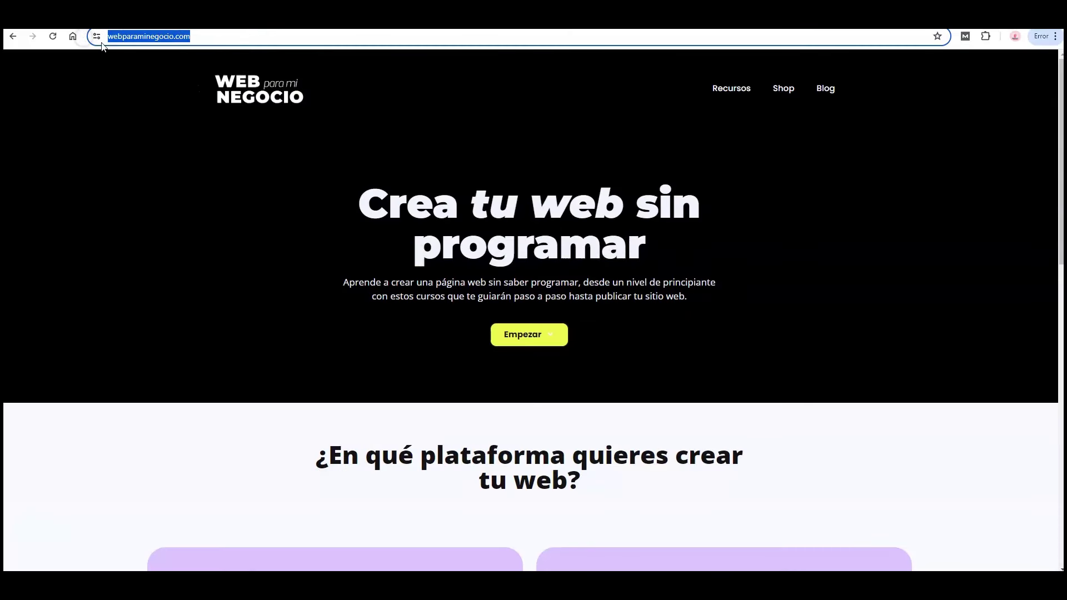
right_click(120, 37)
left_click(179, 139)
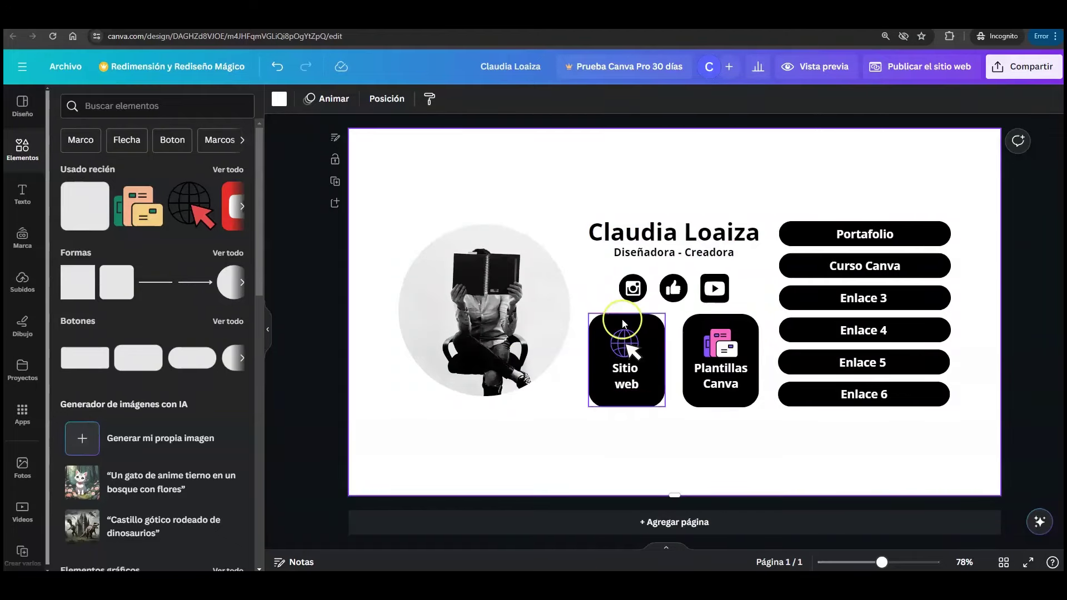
- Ungroup the Sitio web tile into its separate pieces
left_click(632, 349)
right_click(630, 350)
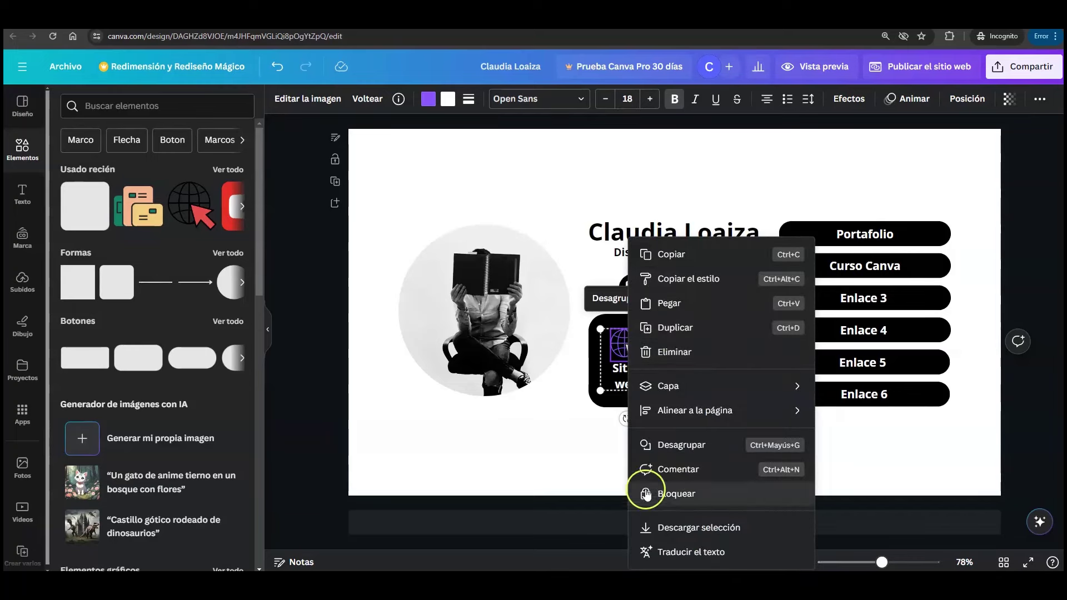
left_click(611, 437)
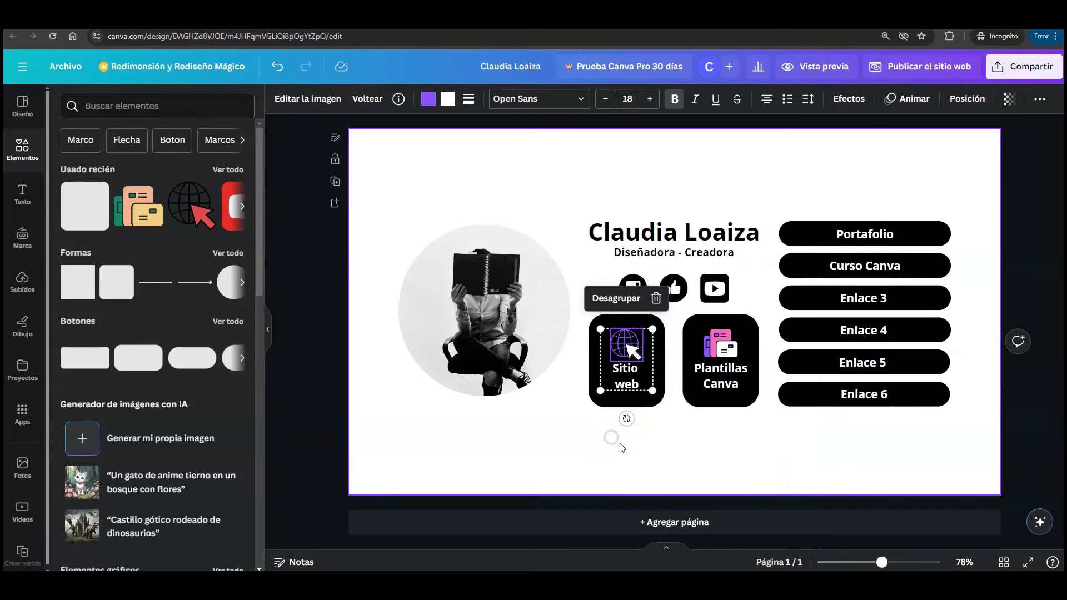
left_click(616, 298)
left_click(649, 425)
- Link the globe icon to the pasted webparaminegocio.com address
left_click(629, 346)
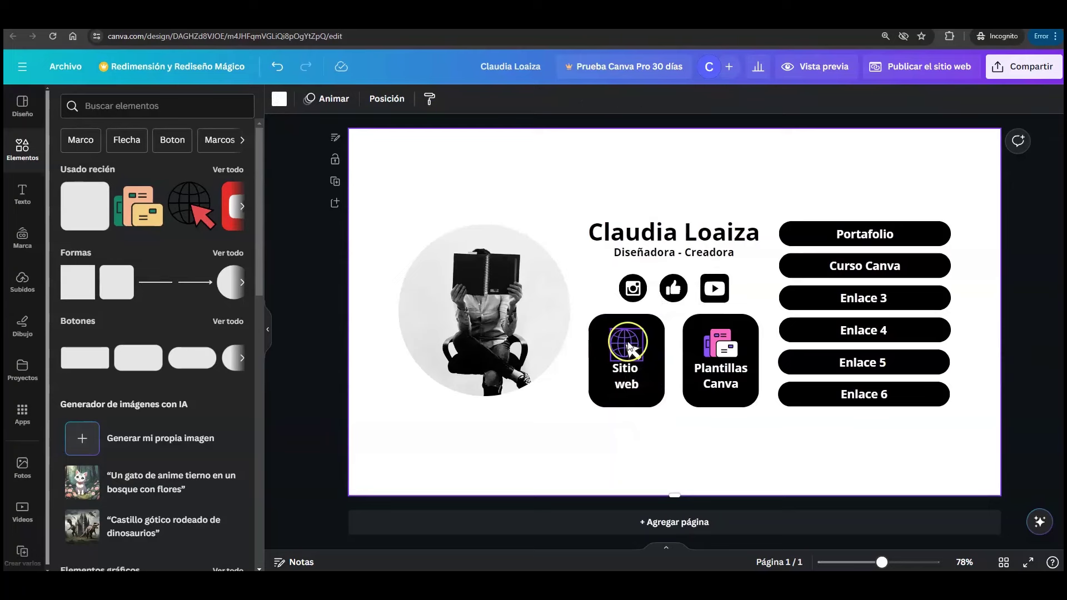
left_click(628, 346)
right_click(628, 346)
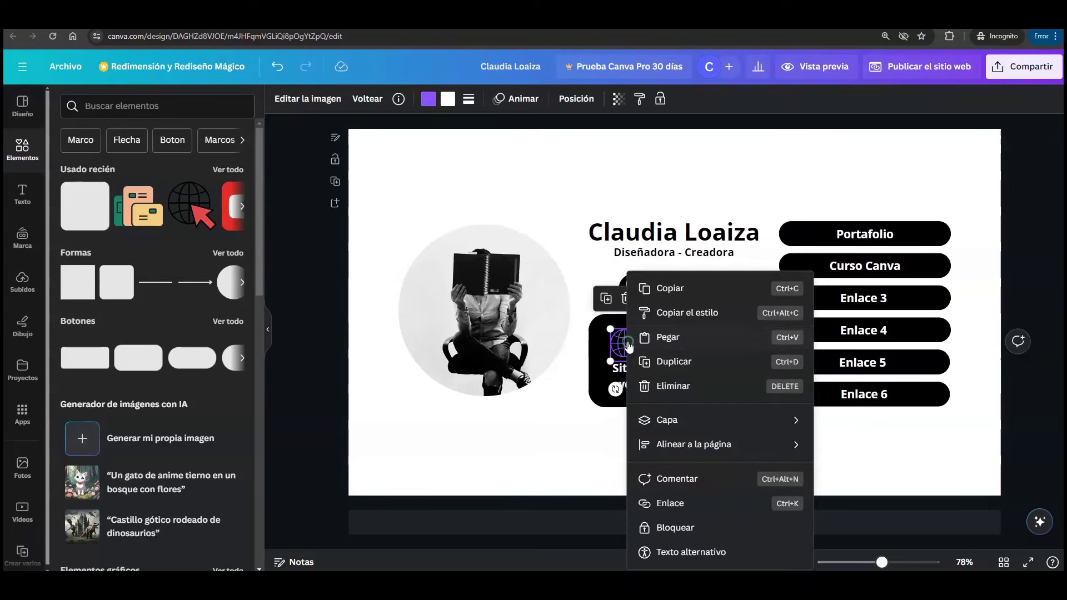
left_click(699, 509)
right_click(699, 388)
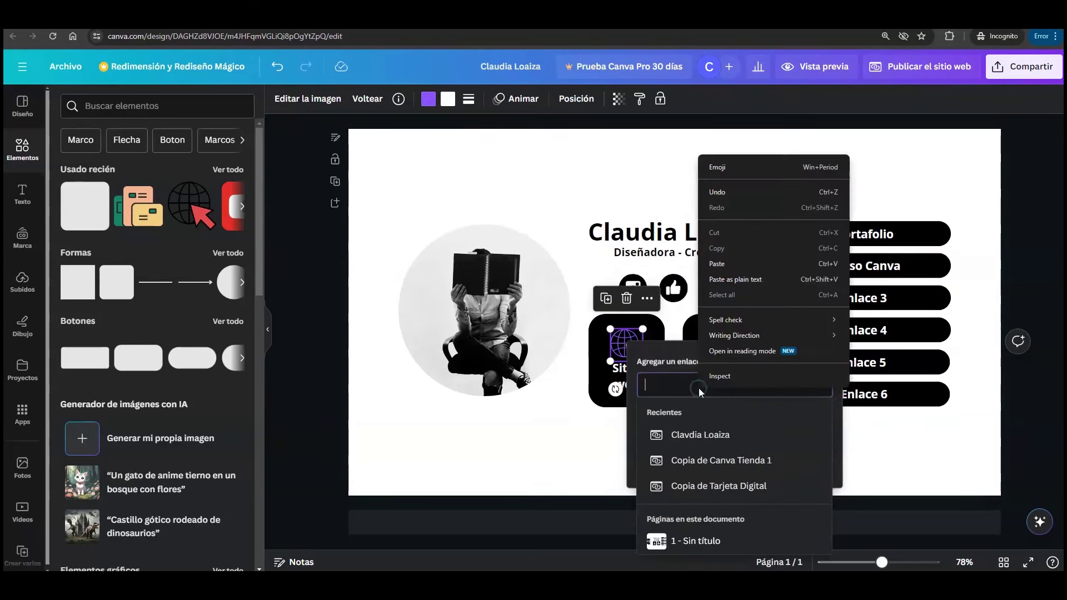
left_click(729, 267)
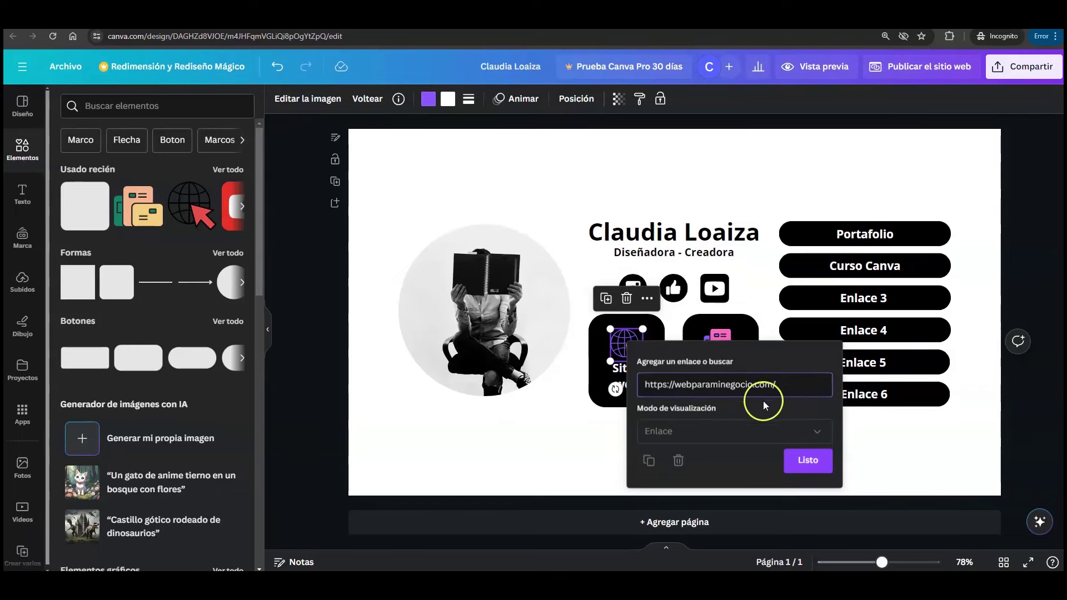
left_click(803, 462)
left_click(821, 428)
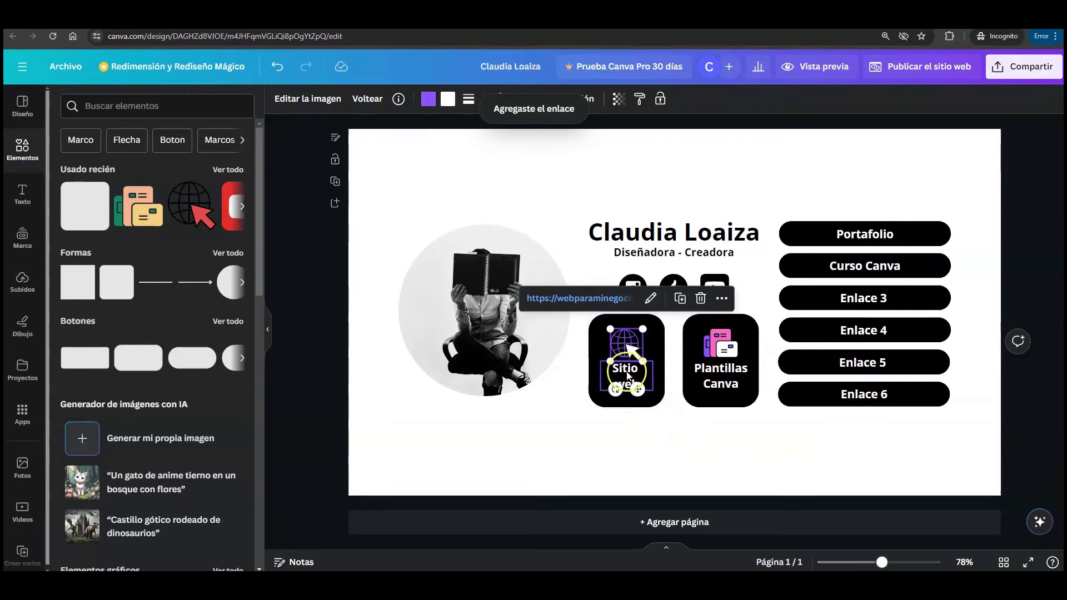
- Link the 'Sitio web' text to the pasted webparaminegocio.com address
left_click(627, 375)
right_click(626, 374)
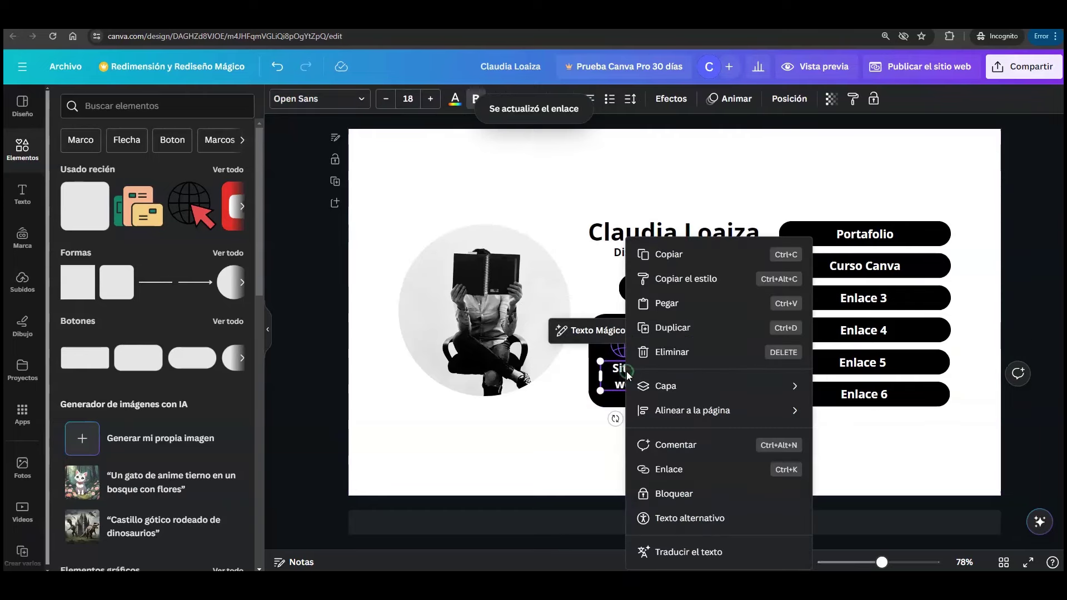
left_click(661, 471)
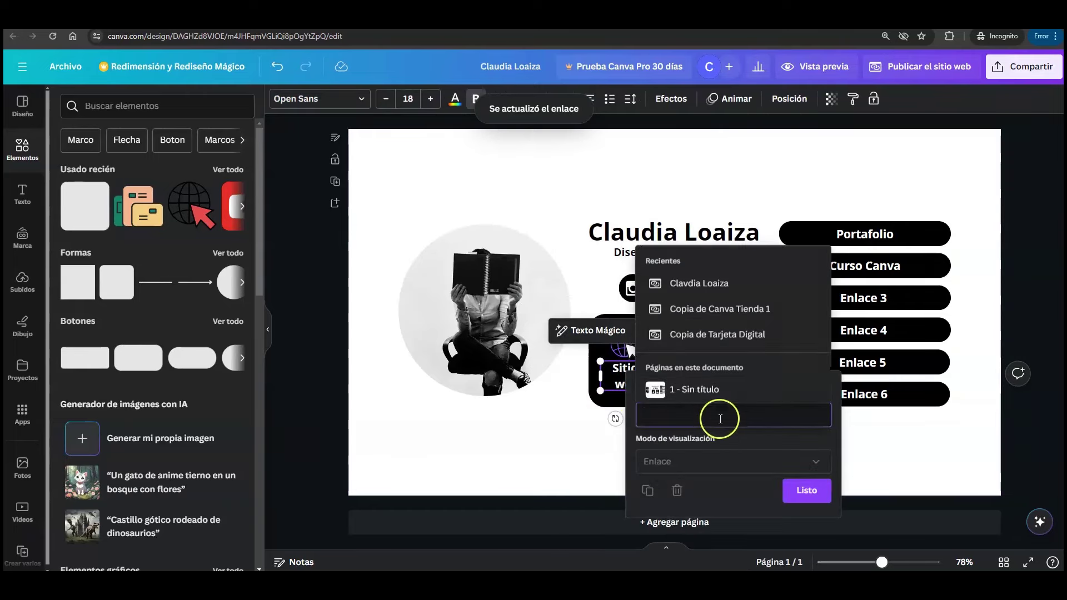
right_click(718, 417)
left_click(748, 293)
left_click(807, 490)
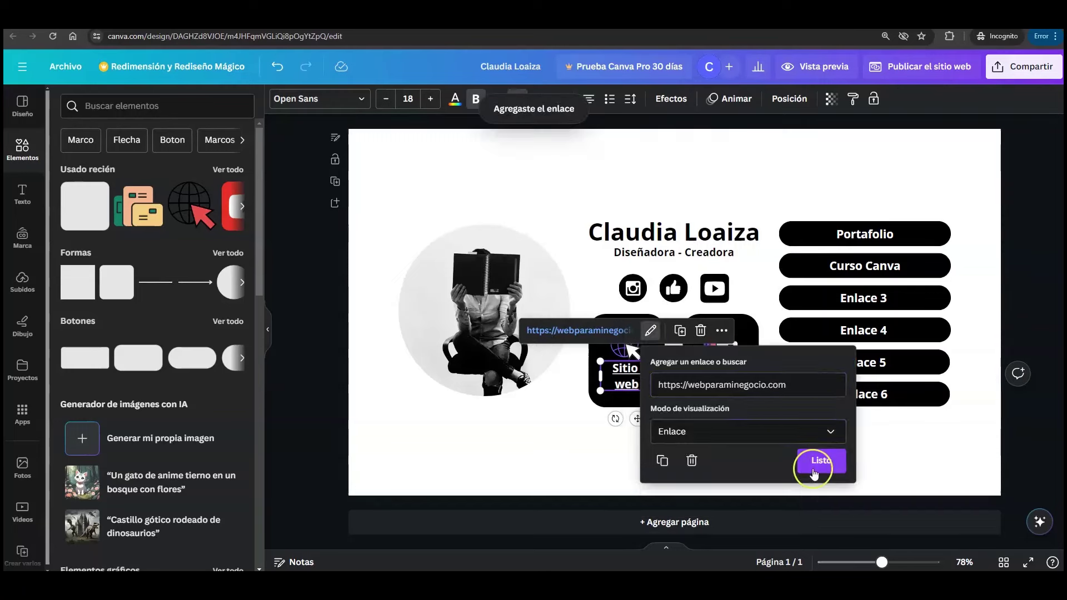
left_click(678, 459)
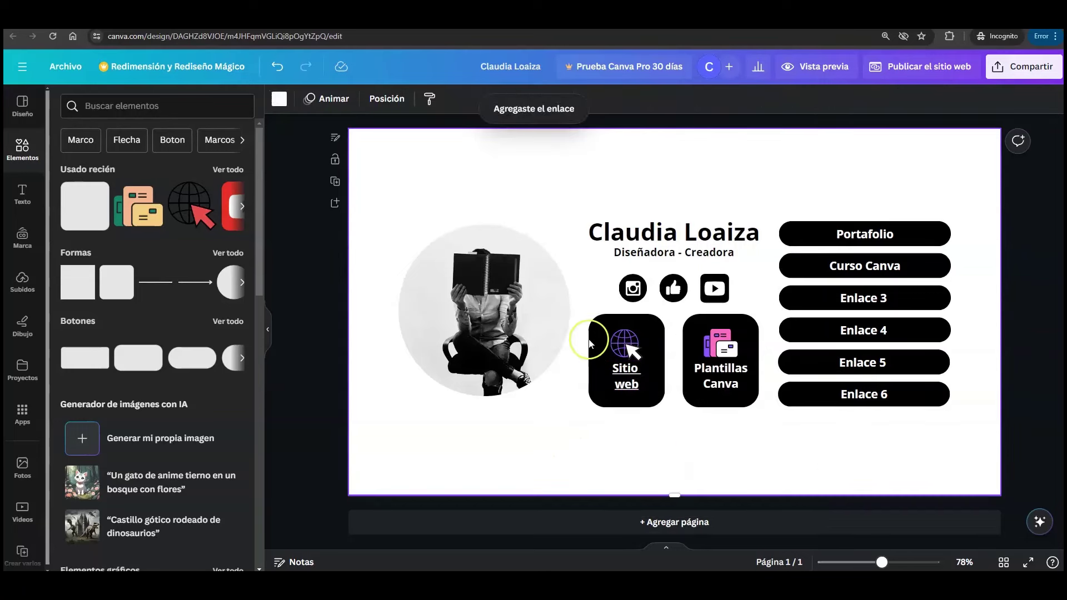
- Link the whole Sitio web tile to the address with Ctrl+K, then open the website preview
left_click(604, 322)
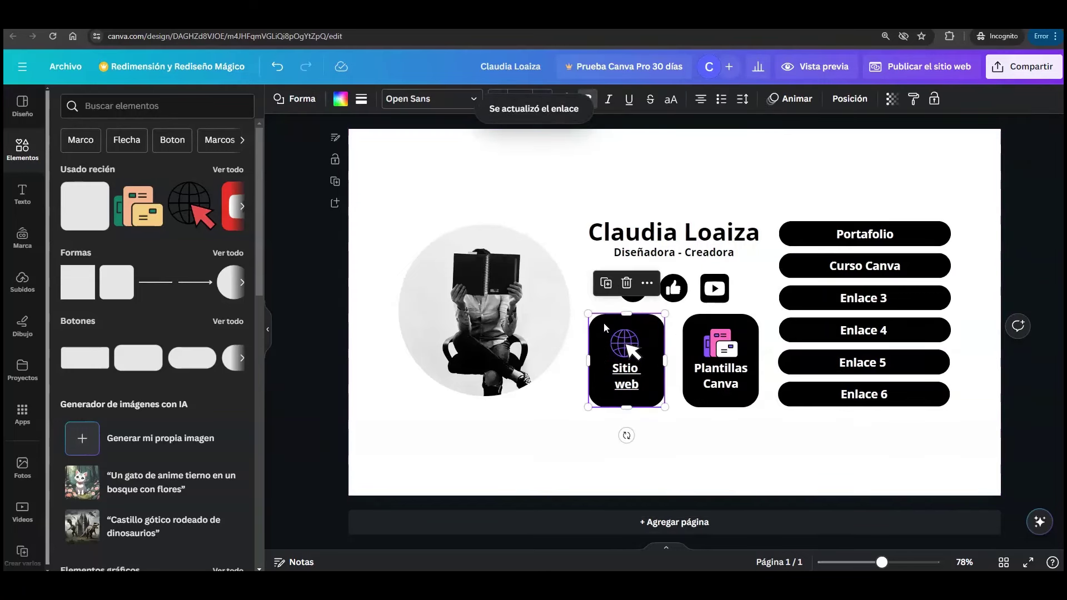
key("ctrl+k")
right_click(711, 364)
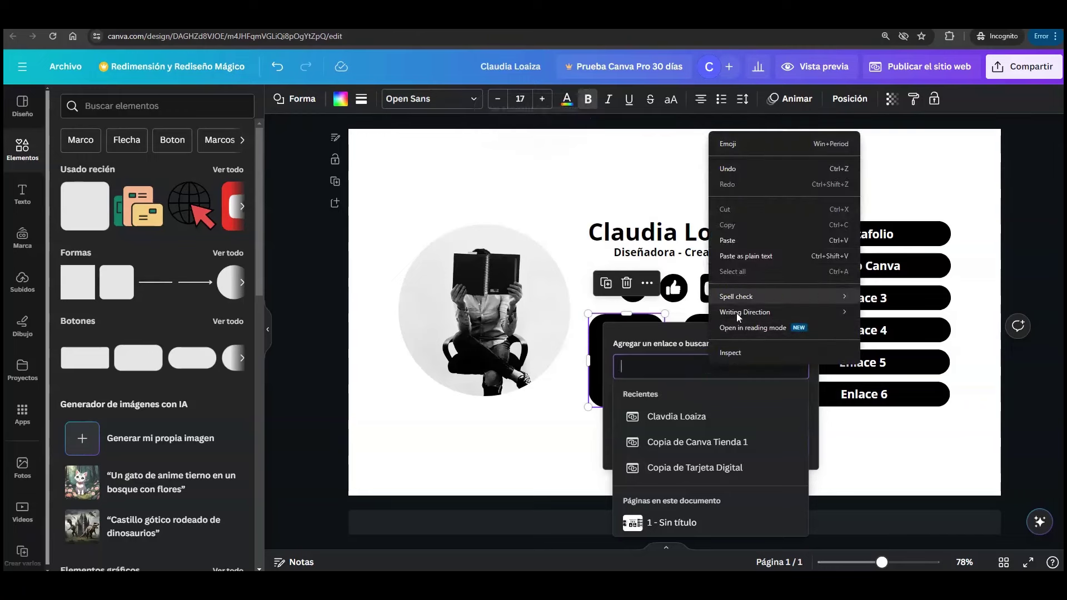
left_click(746, 246)
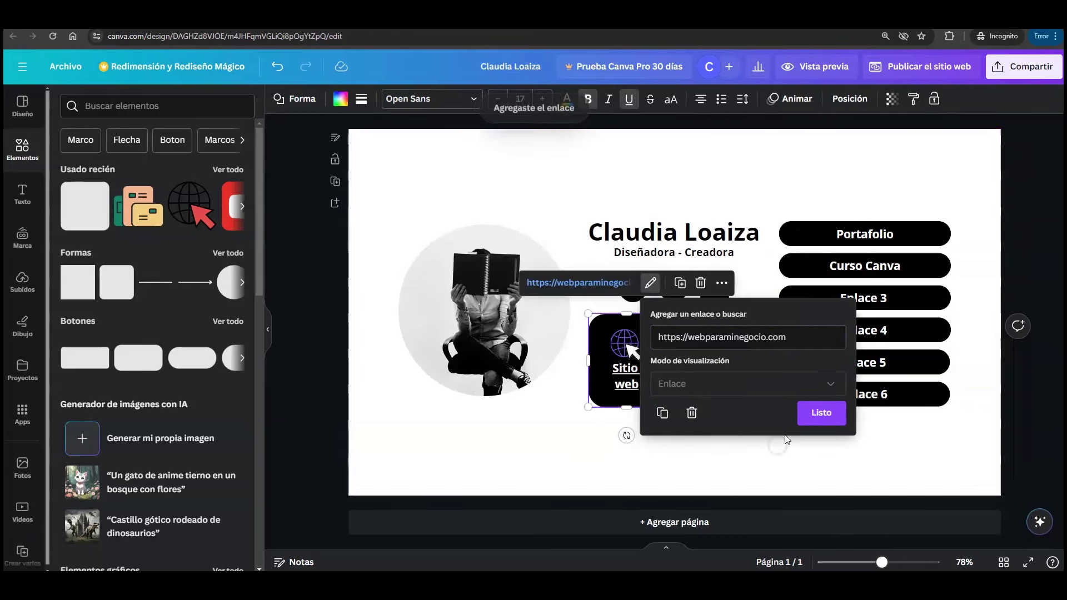
left_click(821, 414)
left_click(731, 447)
left_click(608, 322)
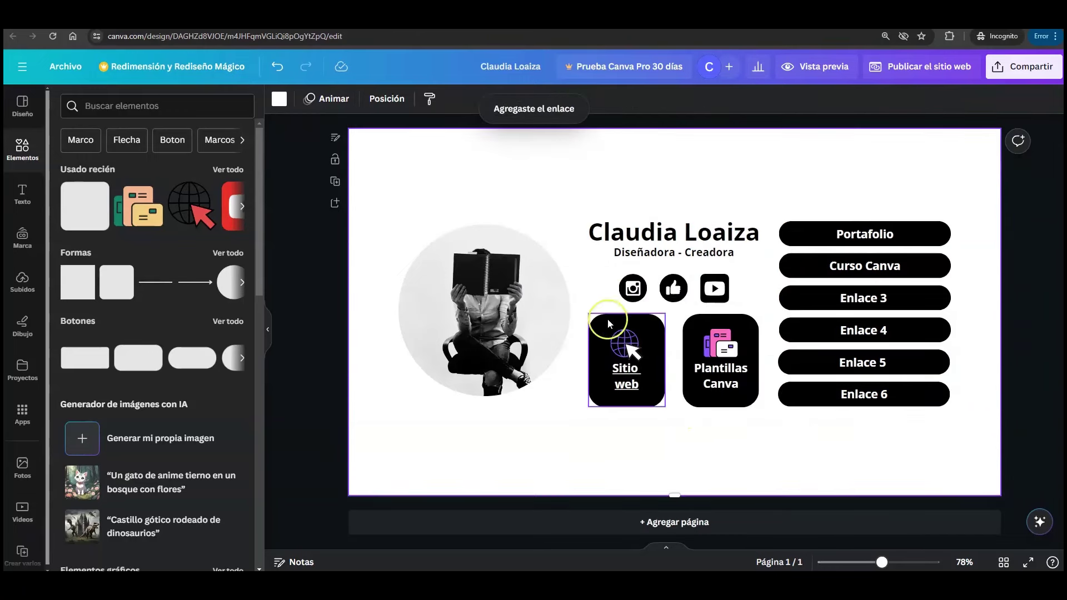
left_click(630, 441)
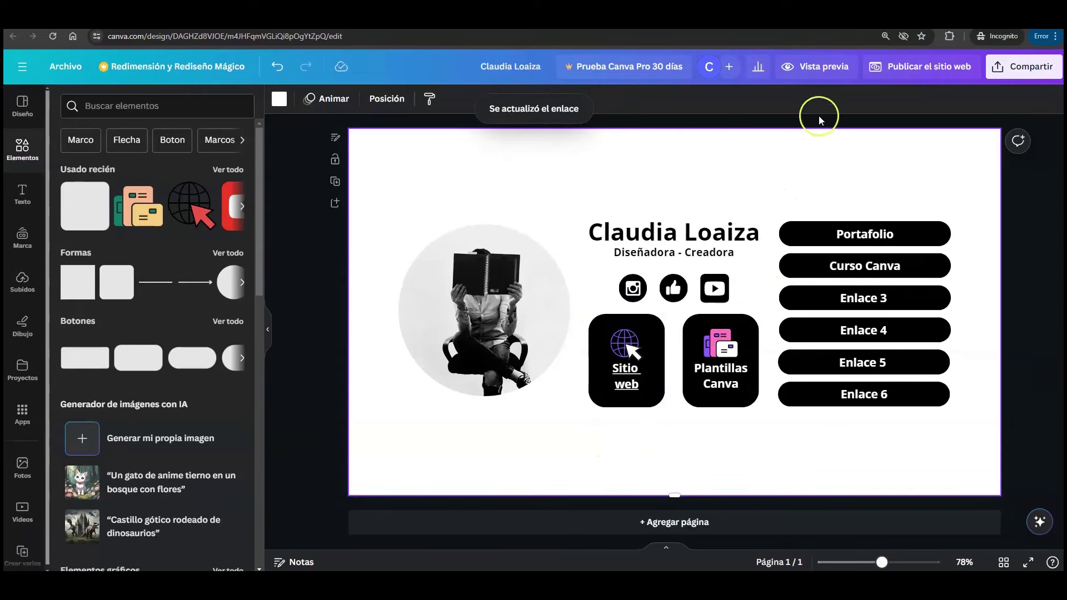
left_click(820, 70)
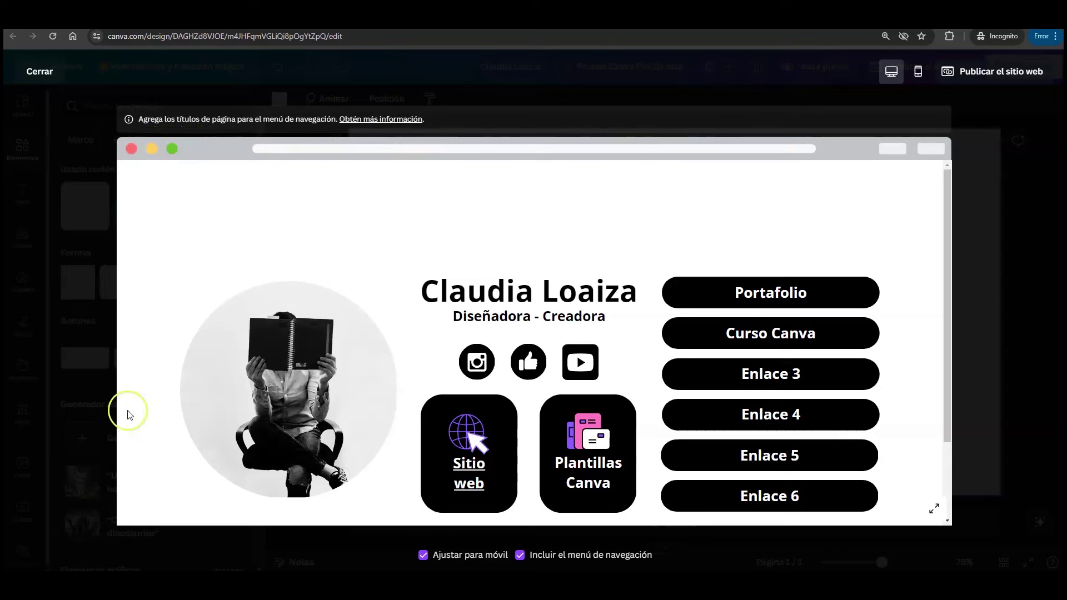
left_click_drag(954, 261, 952, 290)
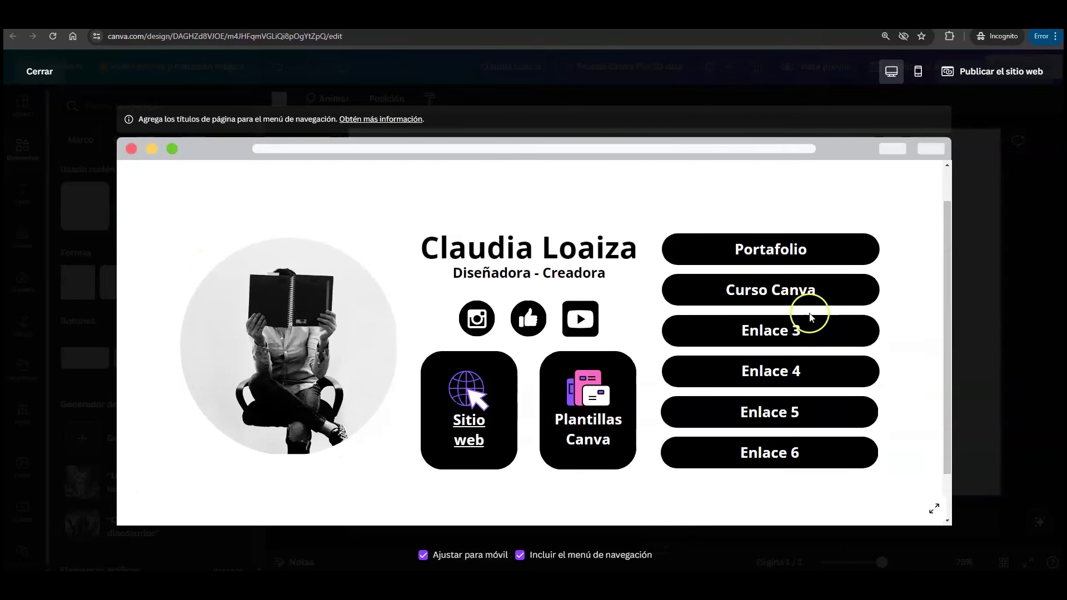
left_click(918, 72)
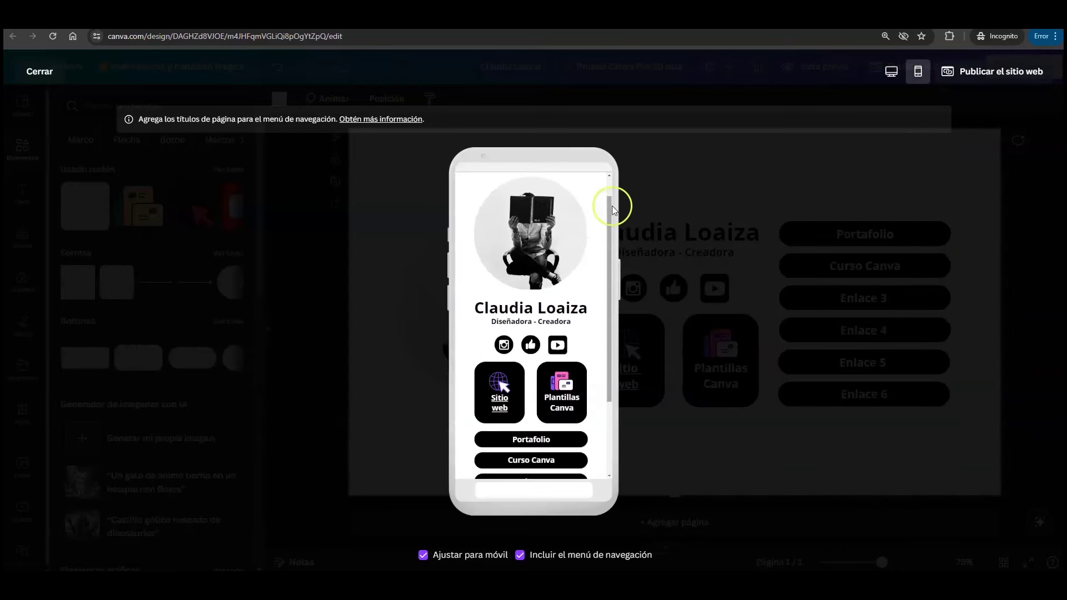
left_click_drag(612, 206, 613, 227)
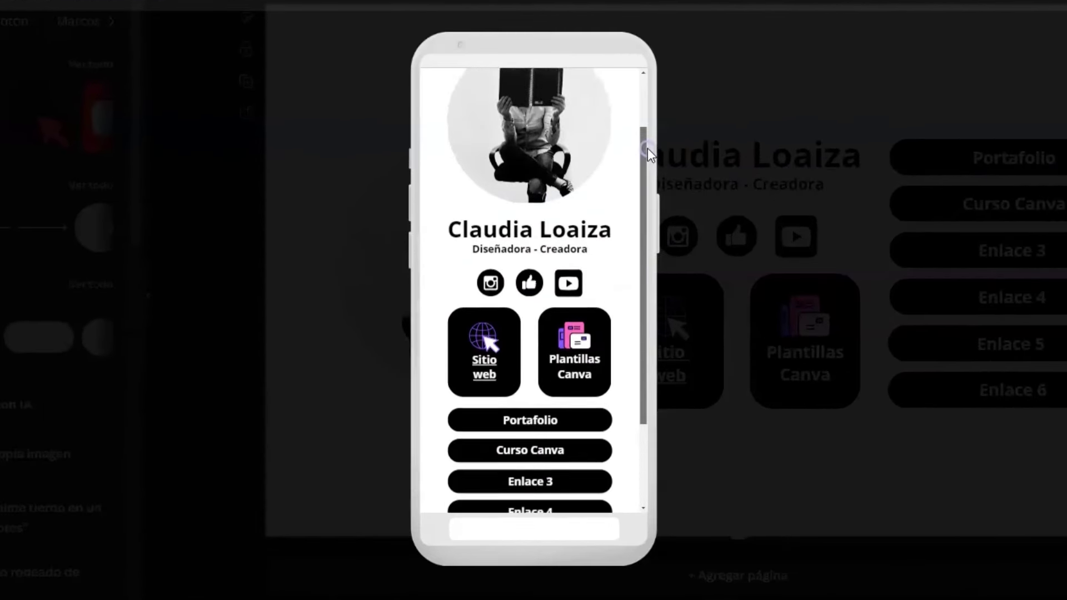
left_click_drag(642, 148, 644, 124)
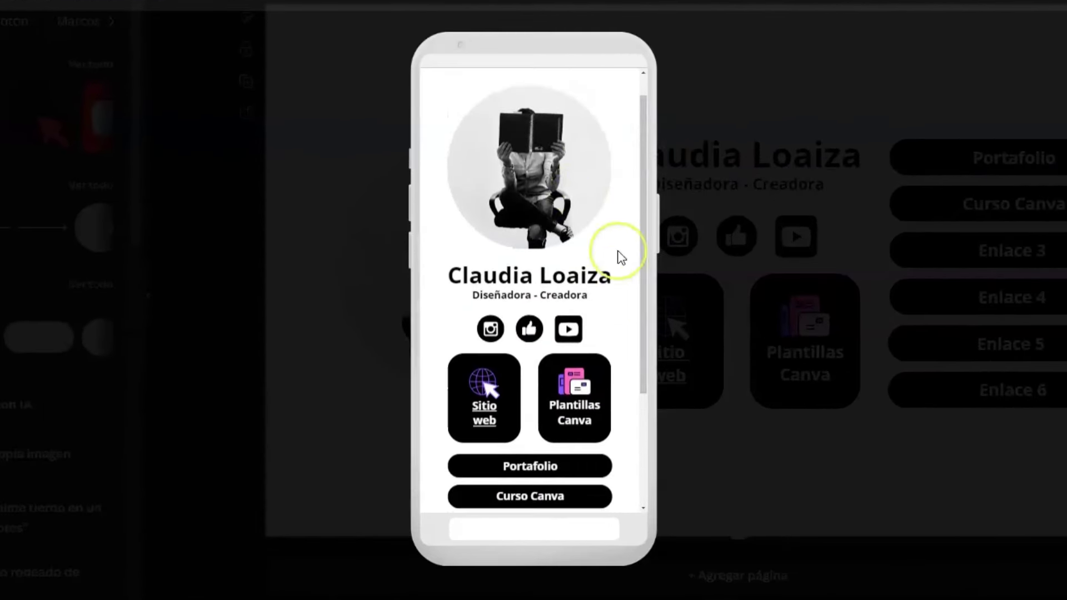
left_click_drag(645, 161, 639, 256)
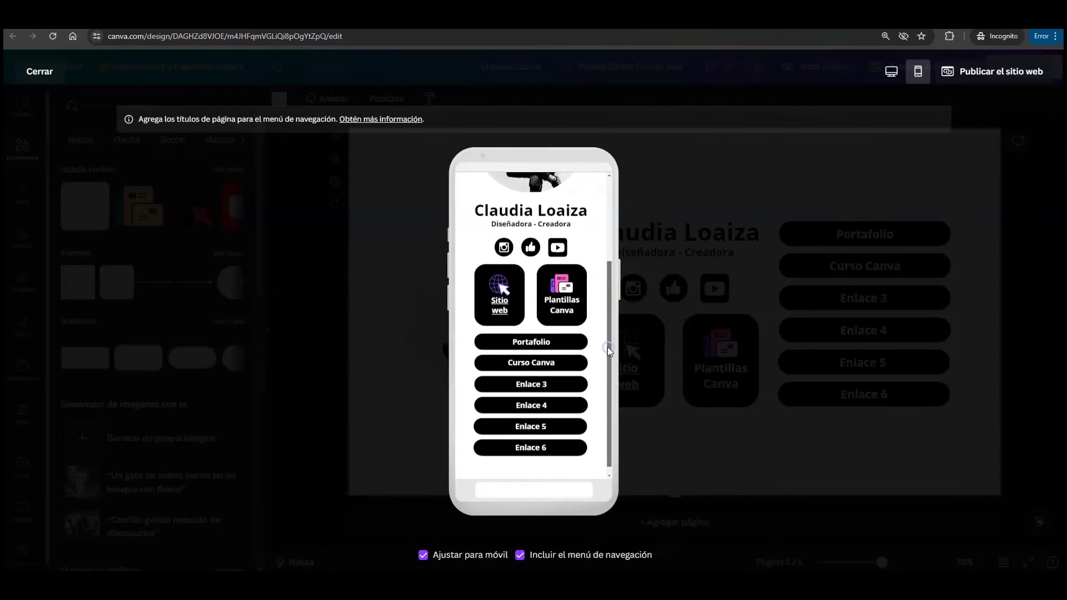
scroll(608, 346, "up", 2)
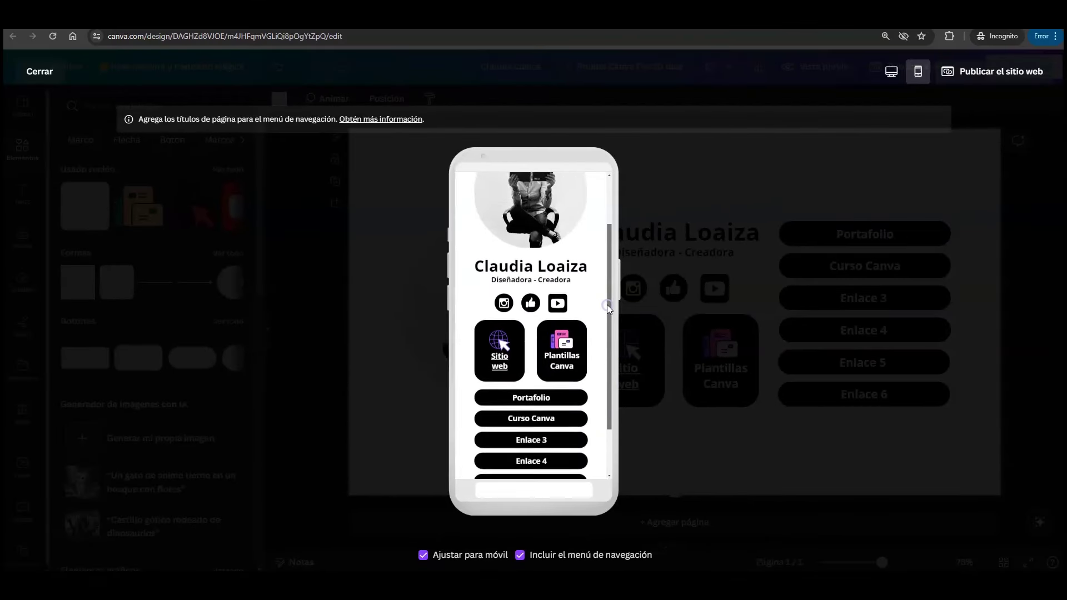
left_click(554, 303)
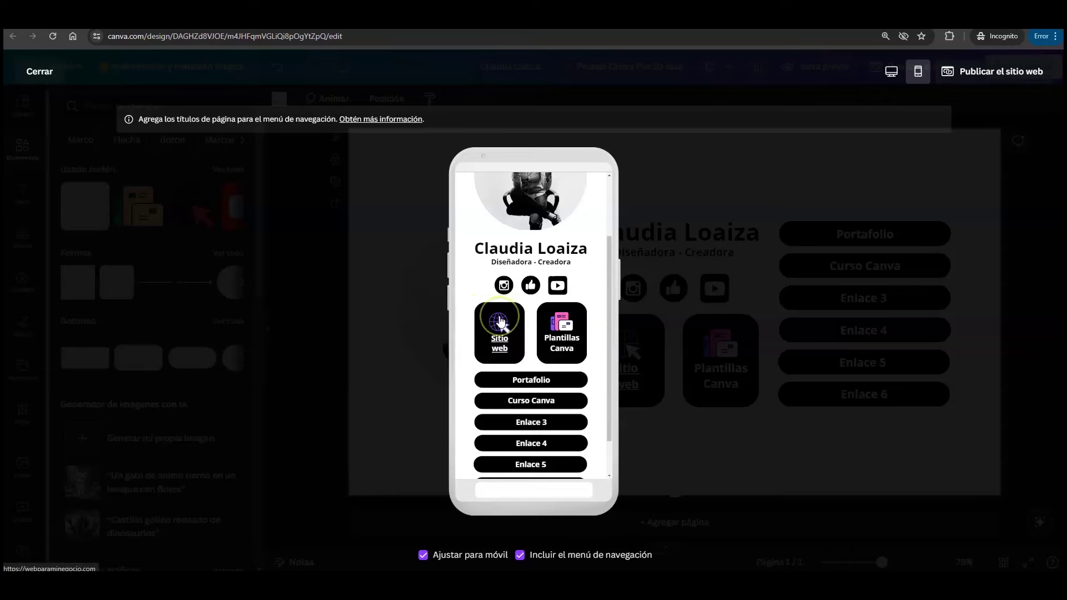
left_click(500, 321)
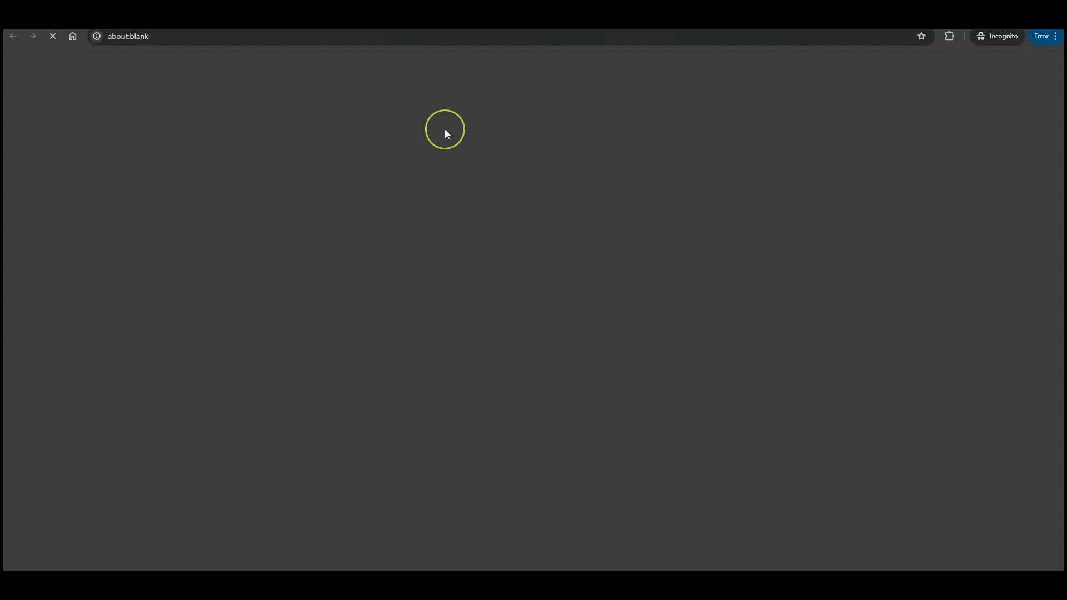
key("ctrl+w")
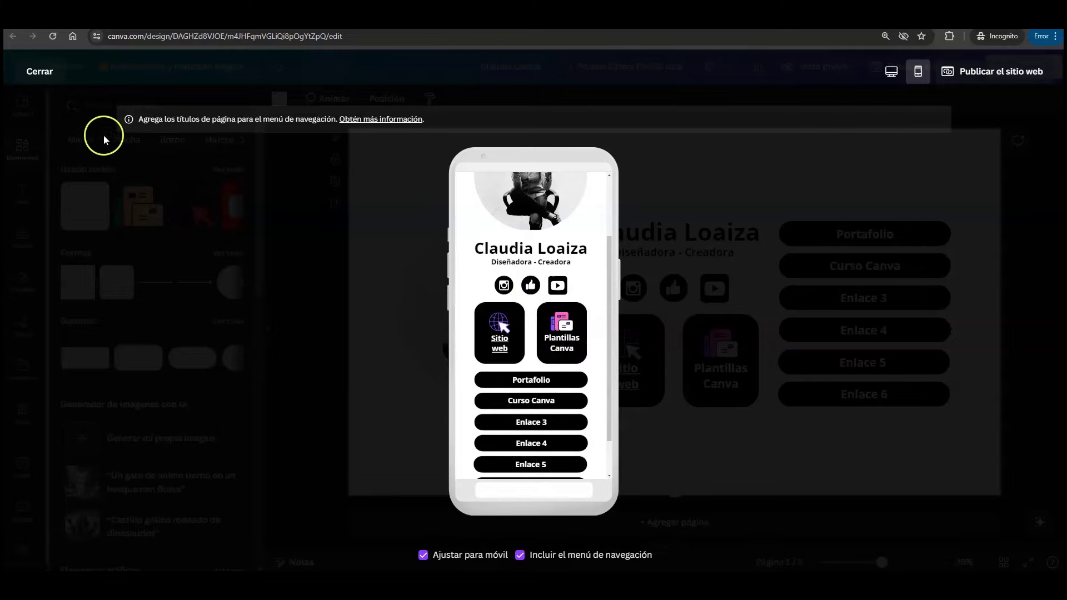
left_click(40, 71)
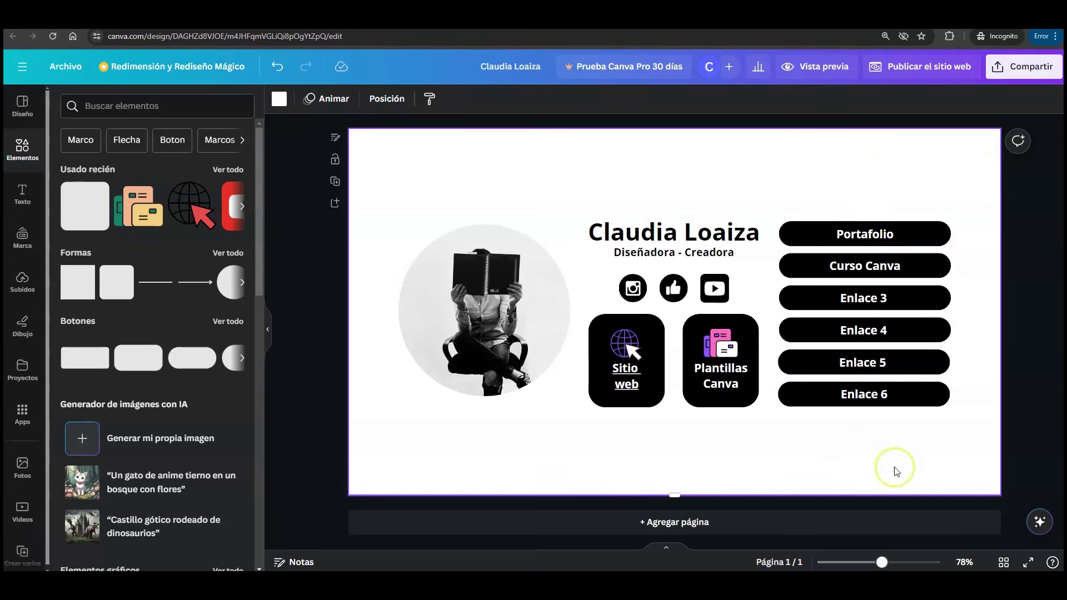
left_click(911, 240)
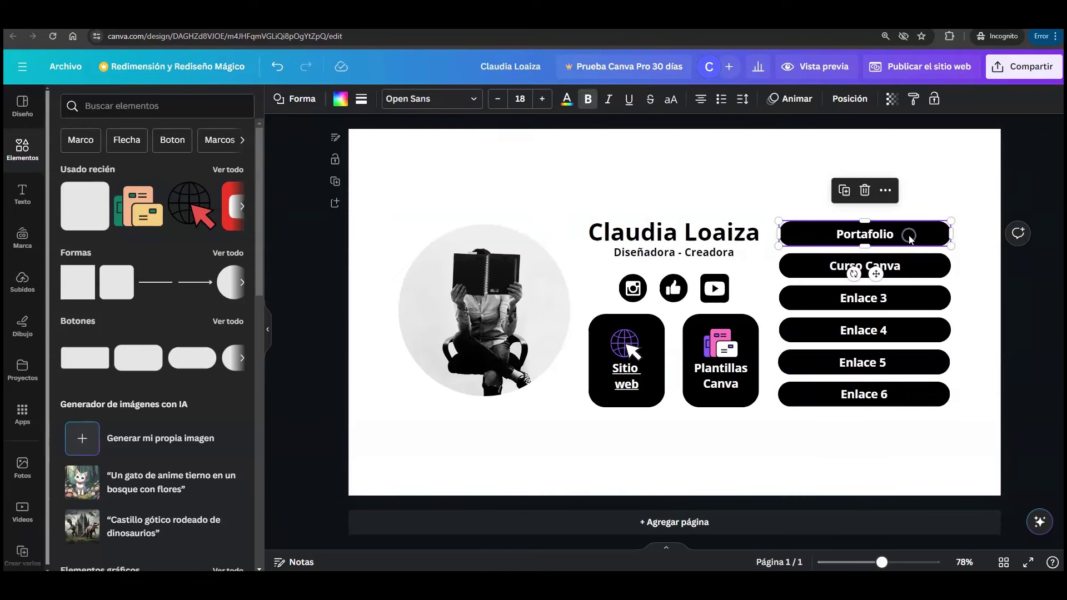
right_click(911, 240)
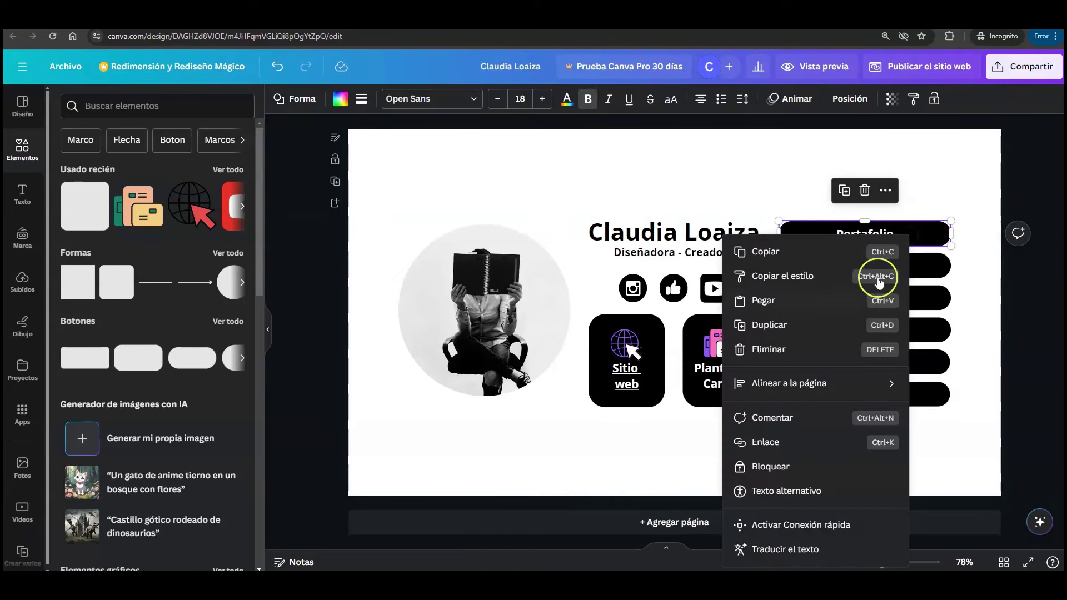
left_click(770, 442)
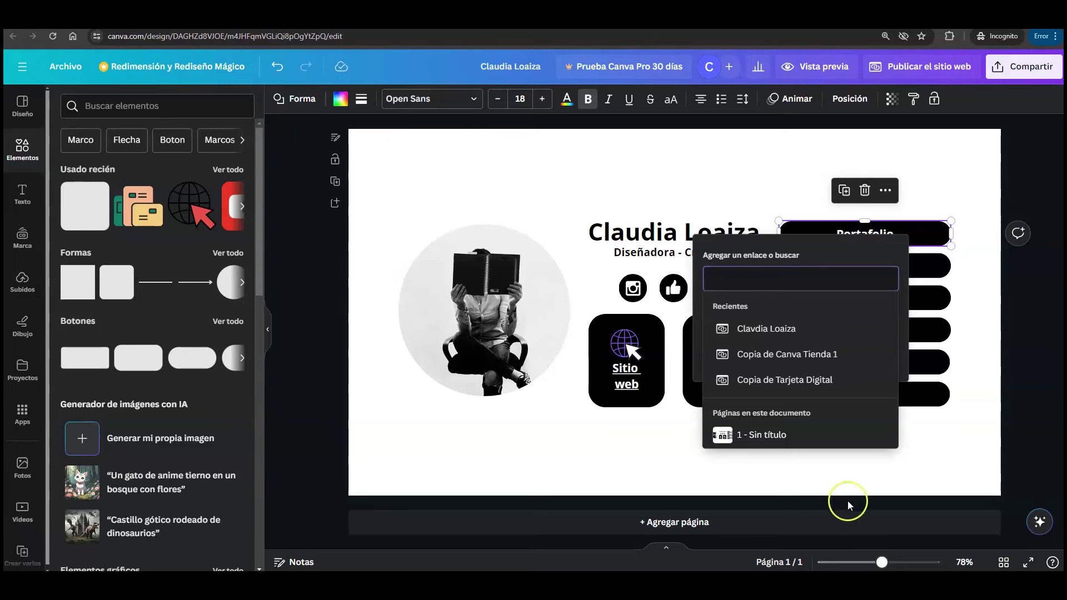
type("https://webparaminegocio.com")
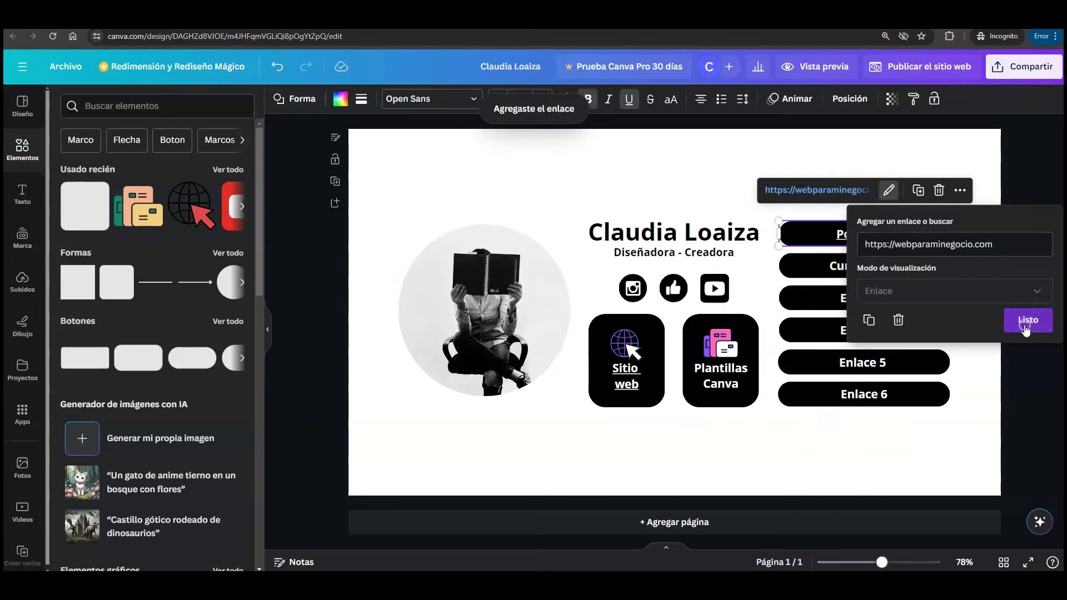
left_click(1028, 319)
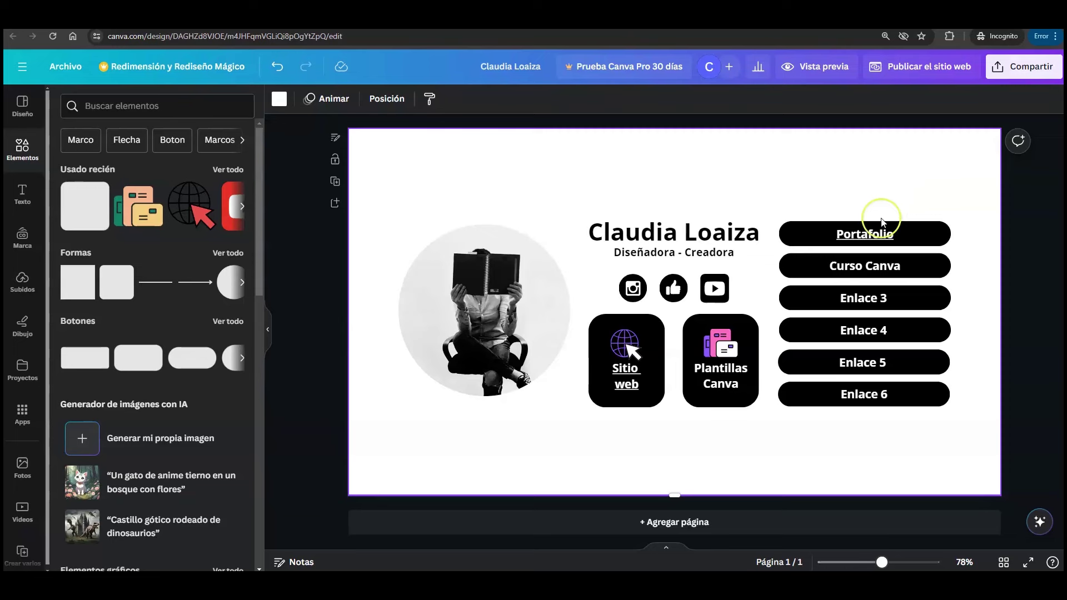
- Delete the Enlace 6 and Enlace 5 buttons
left_click(892, 394)
key("Delete")
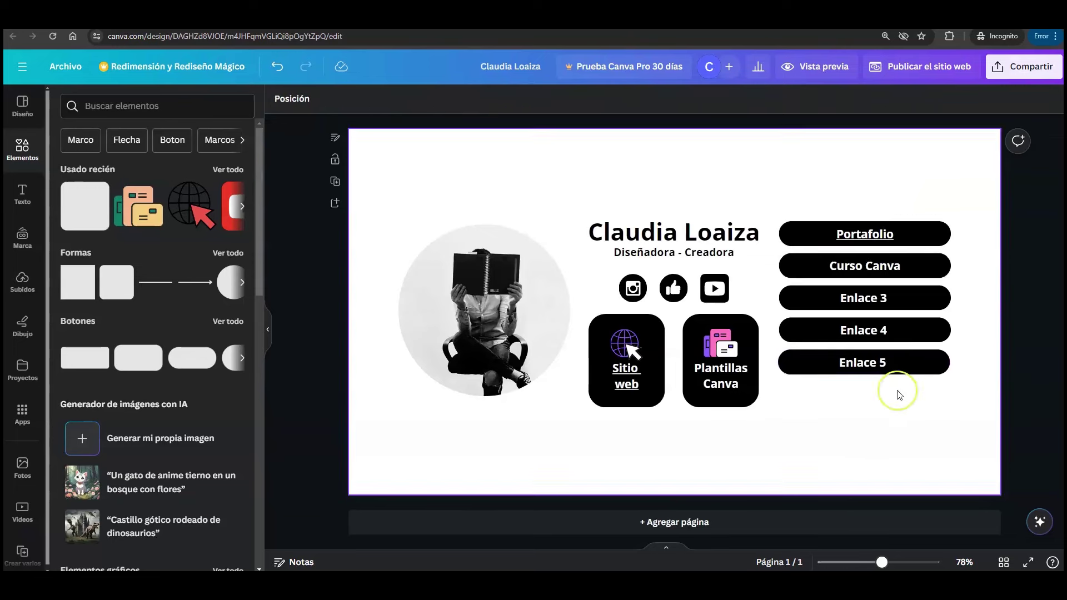
left_click(906, 369)
key("Delete")
- Stretch the Enlace 4 button to 189 px tall and open the website preview
left_click(902, 330)
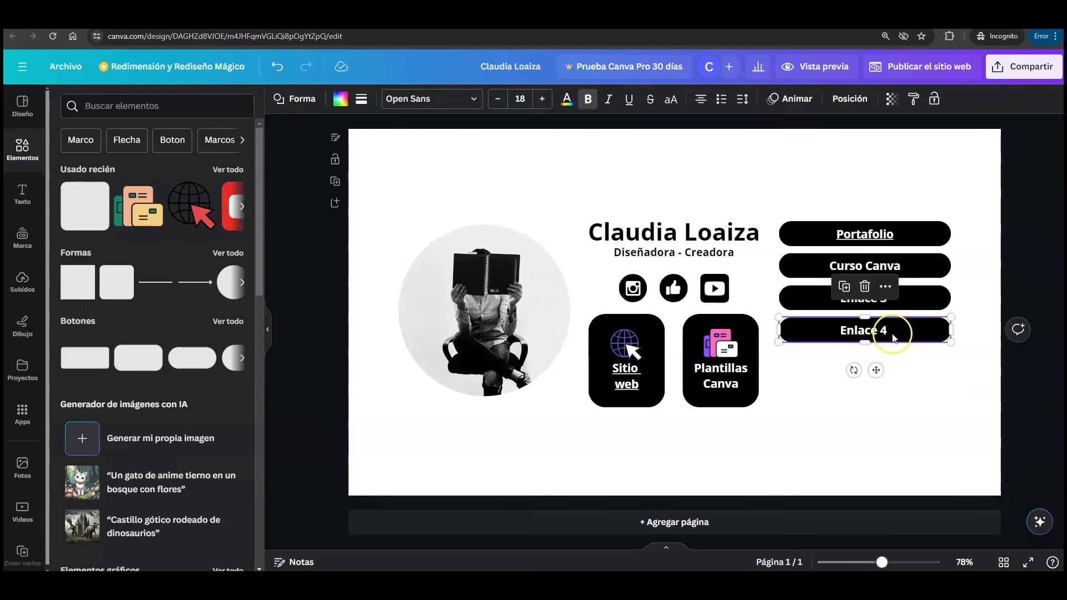
left_click_drag(868, 343, 869, 410)
left_click(863, 445)
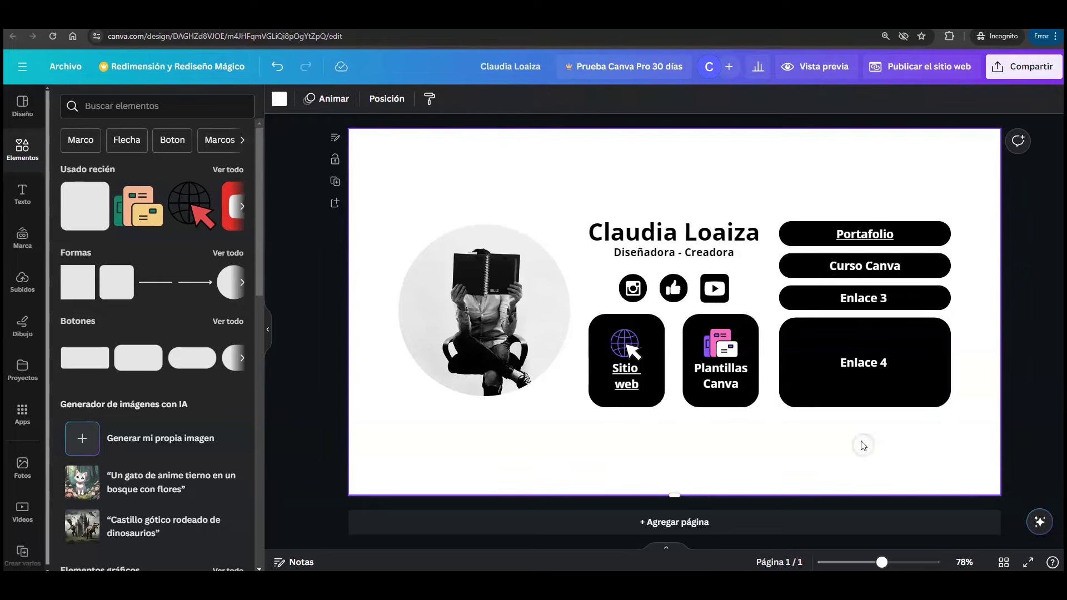
left_click(822, 67)
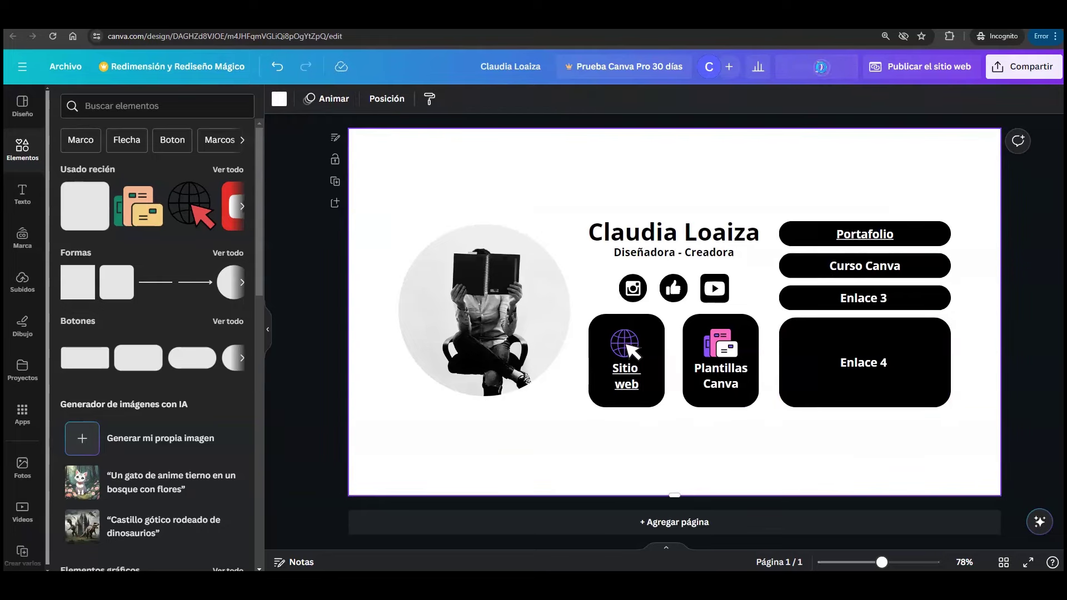
- Scroll the mobile preview to check the tall Enlace 4 block, then close it
scroll(583, 278, "down", 3)
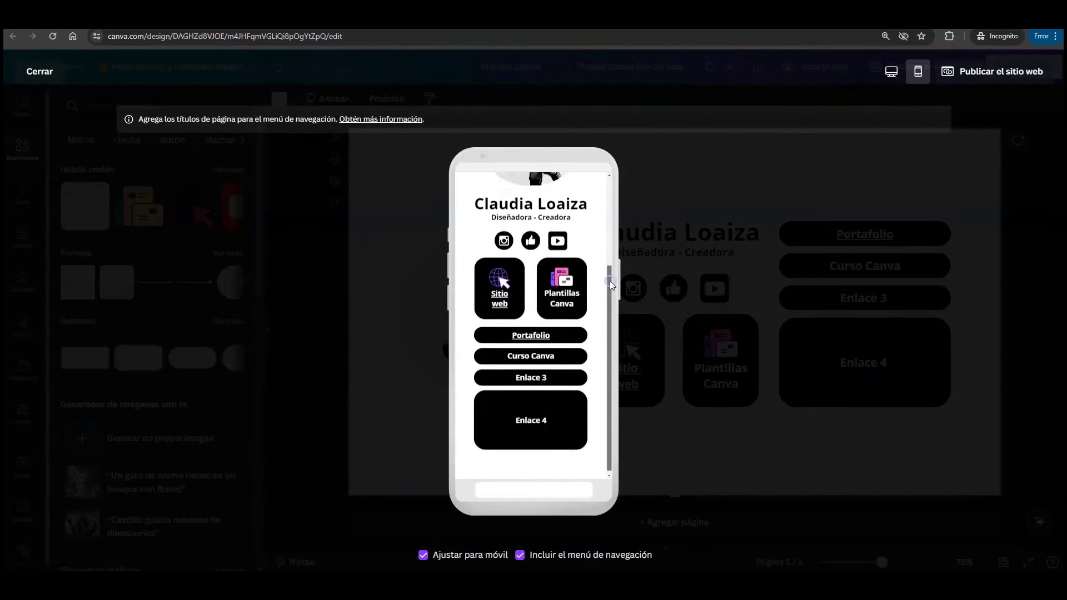
scroll(611, 239, "up", 1)
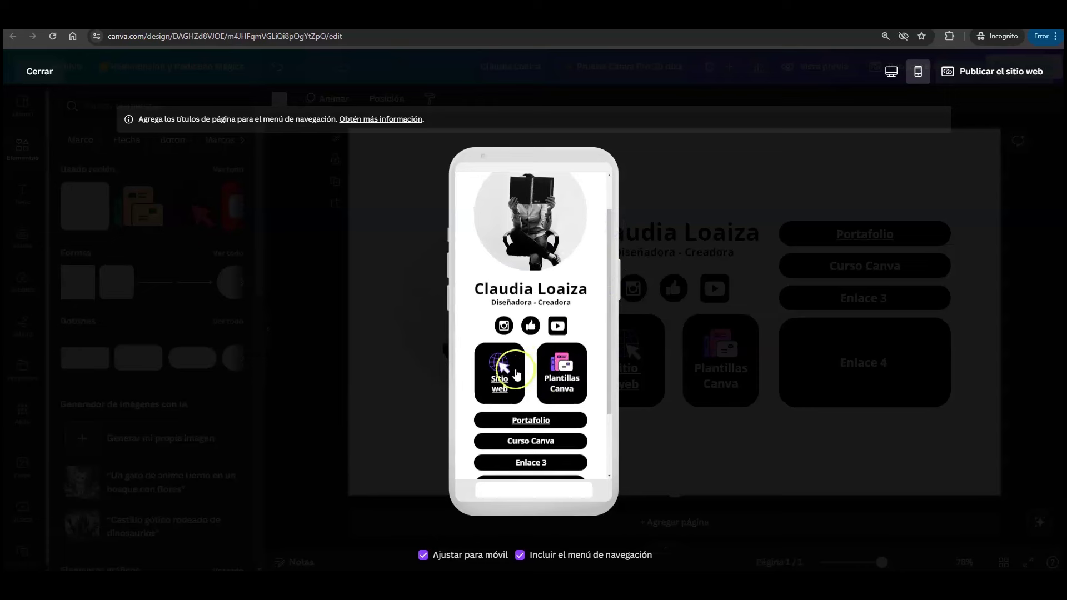
scroll(612, 250, "down", 2)
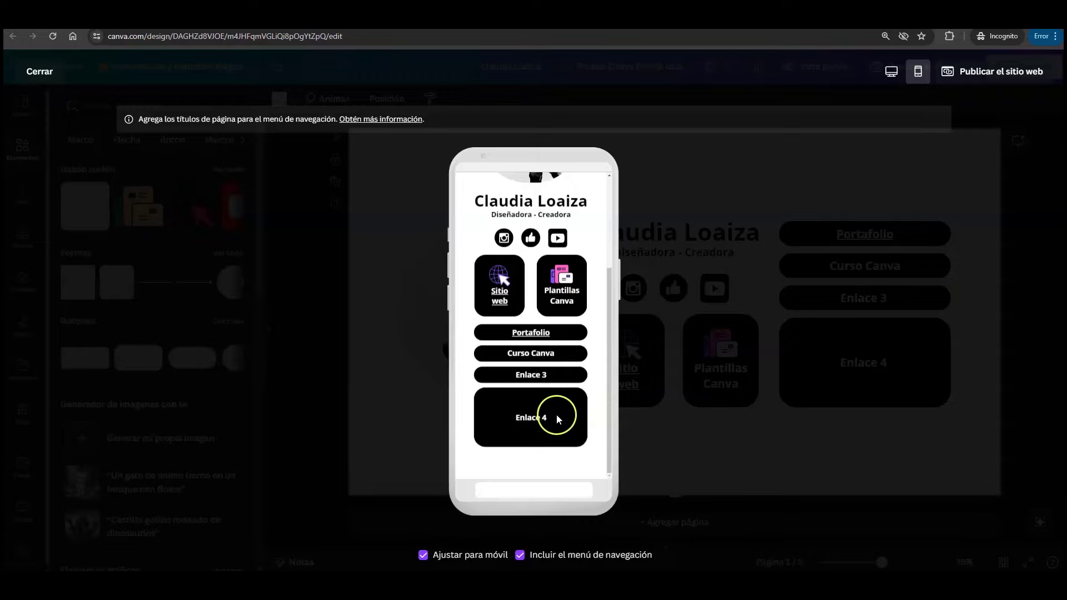
scroll(581, 333, "up", 2)
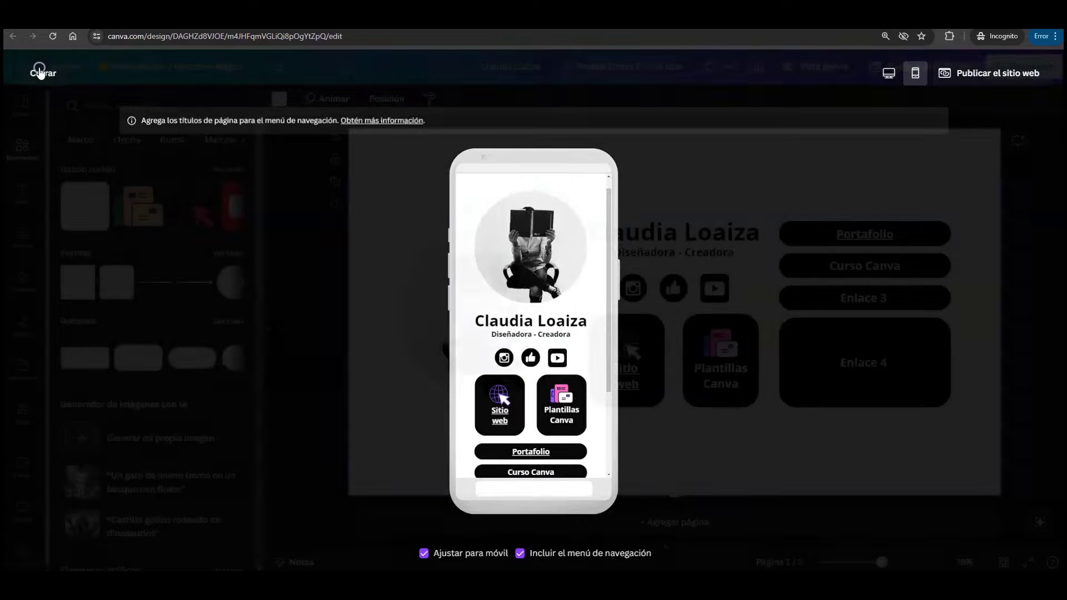
left_click(775, 186)
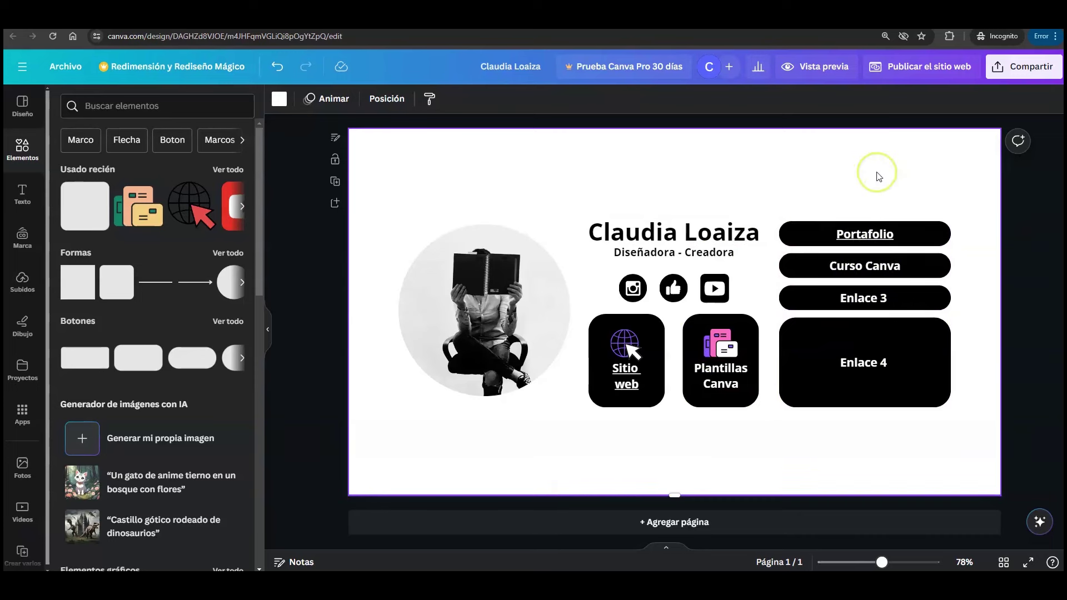
- Delete the tall Enlace 4 box and undo the stretch so Enlace 3 stays a thin pill
left_click(897, 357)
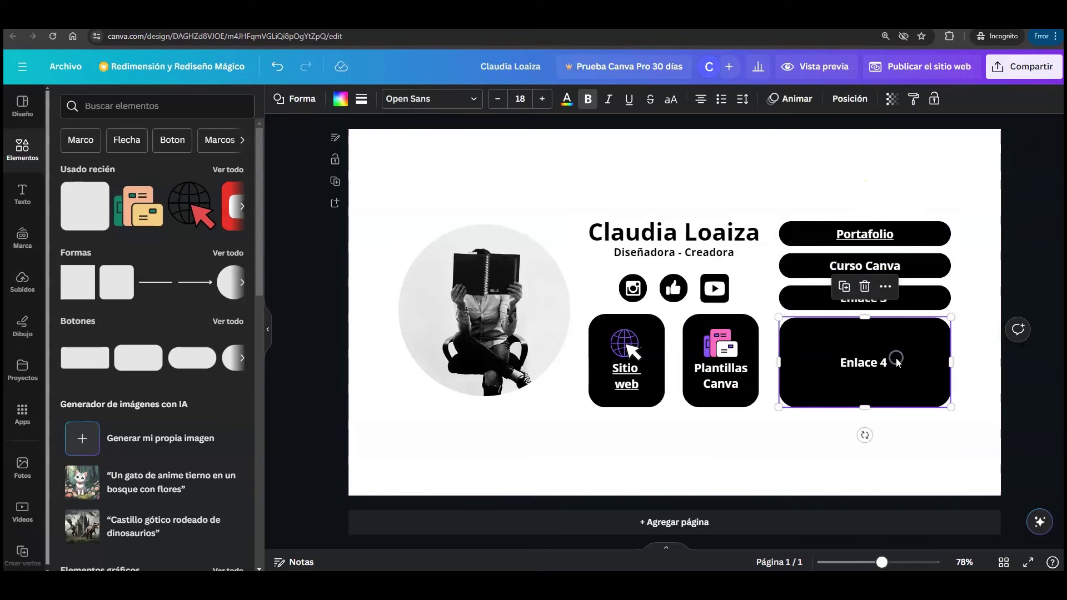
left_click(865, 287)
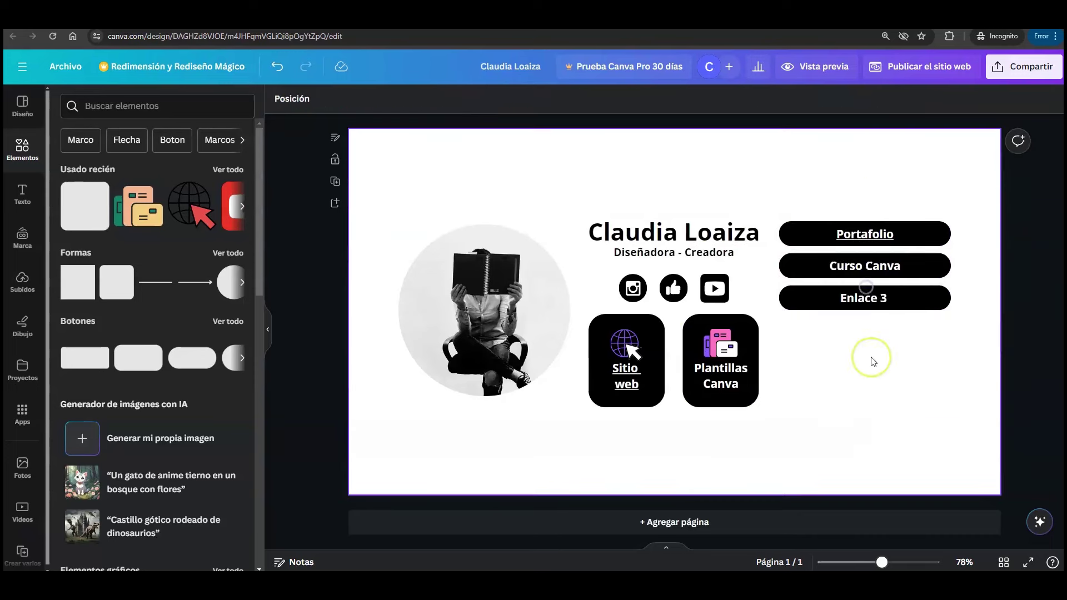
left_click(919, 307)
left_click_drag(865, 309, 865, 407)
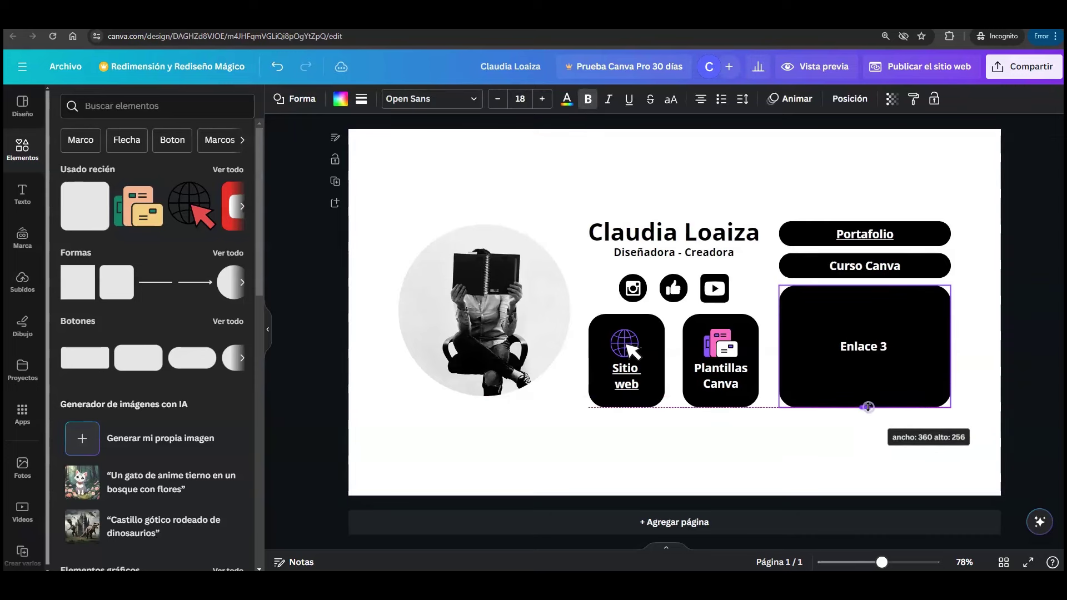
left_click(810, 193)
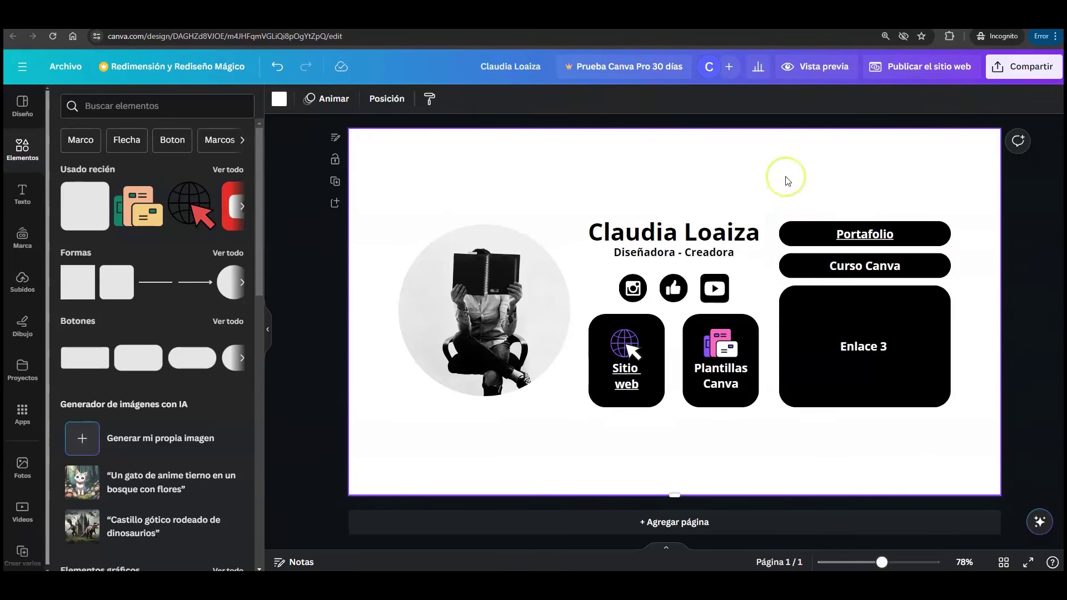
left_click(278, 68)
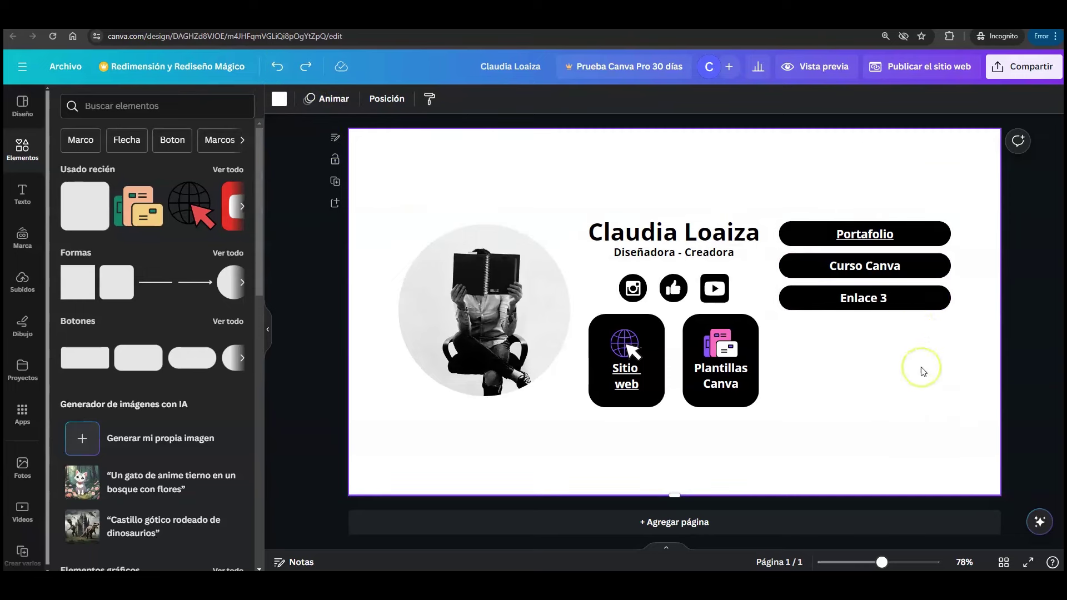
- Lower the three link pills together until they align with the bottom of the square tiles
left_click_drag(917, 373, 850, 197)
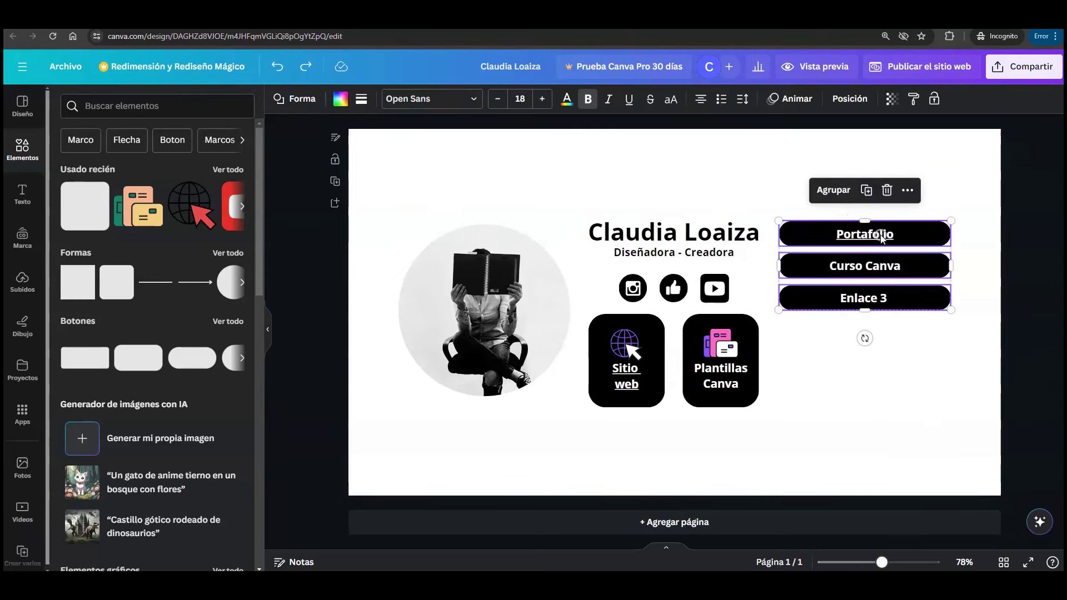
left_click_drag(882, 238, 880, 291)
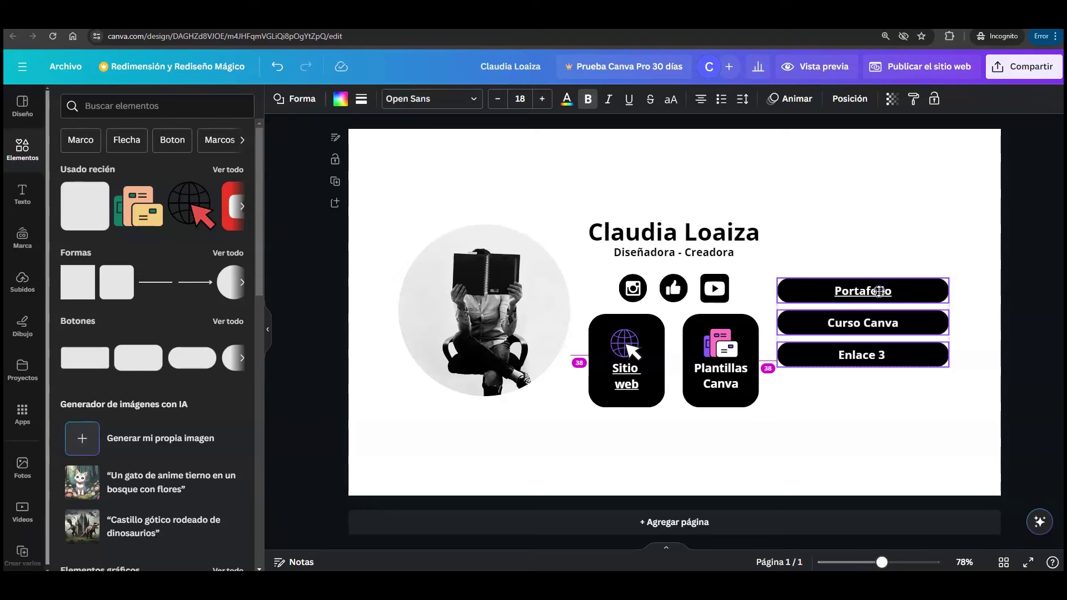
left_click_drag(880, 290, 879, 291)
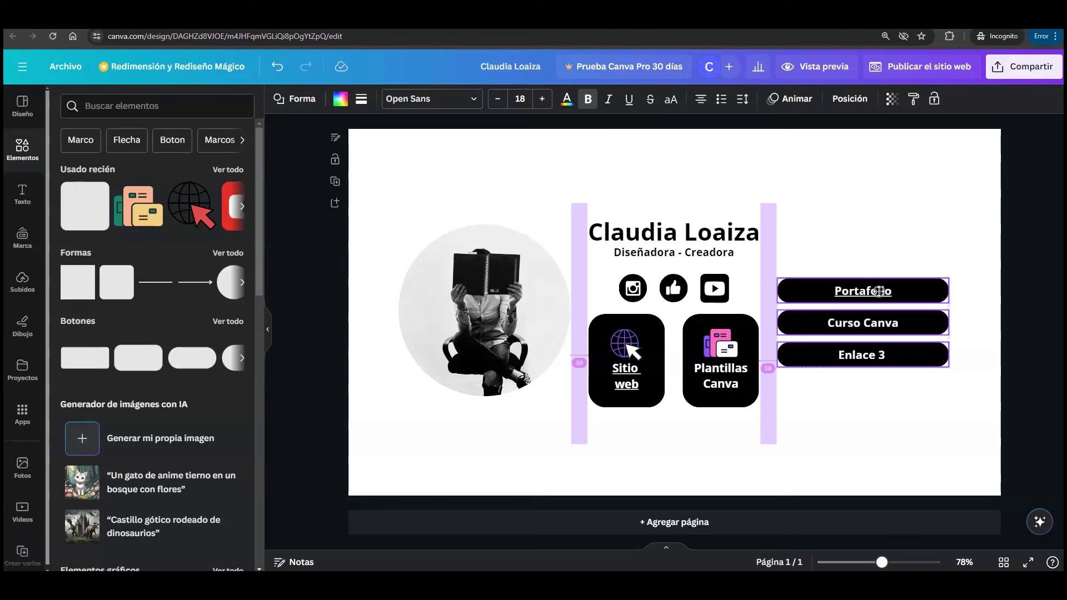
left_click_drag(880, 291, 872, 359)
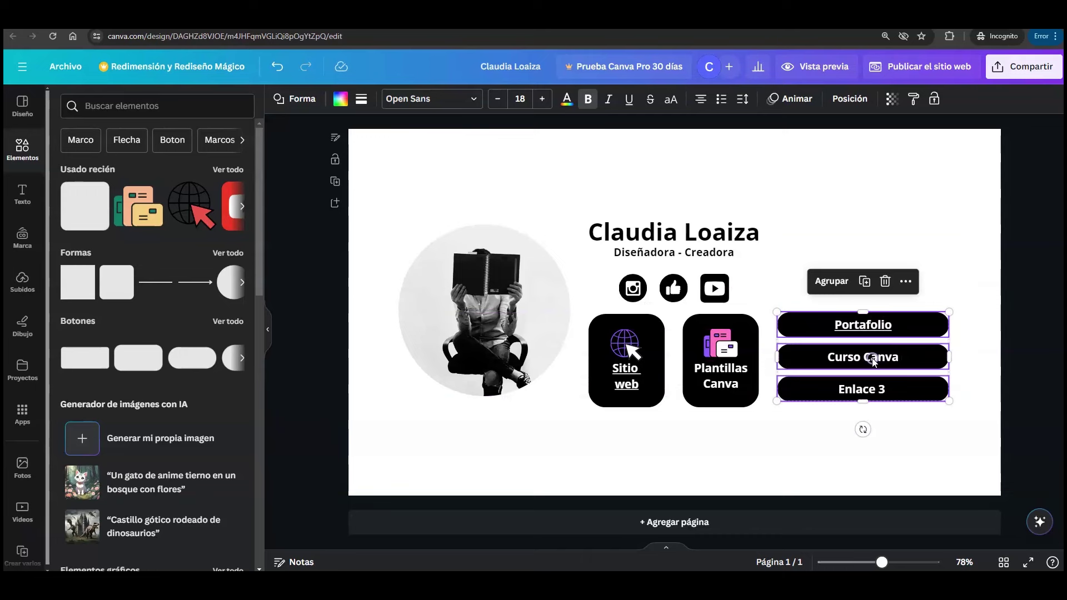
left_click(884, 215)
left_click(816, 66)
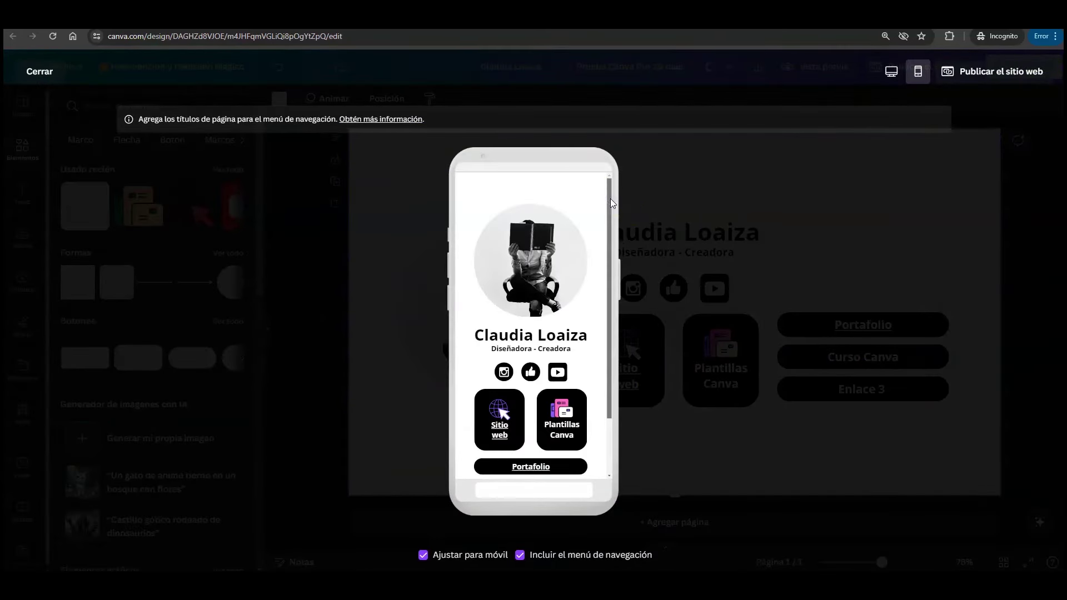
left_click_drag(610, 198, 621, 266)
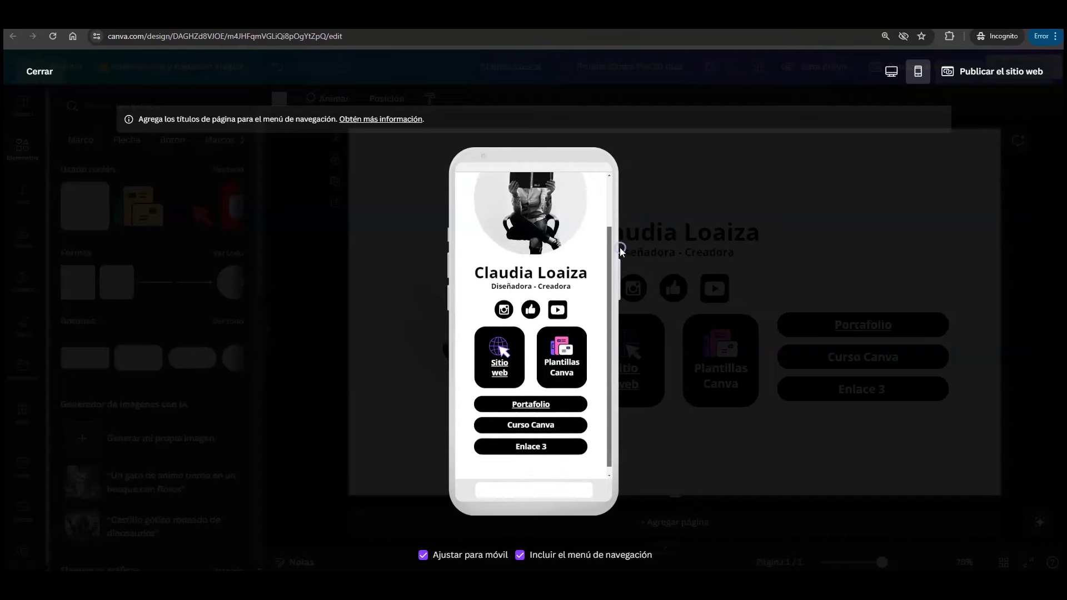
left_click(542, 420)
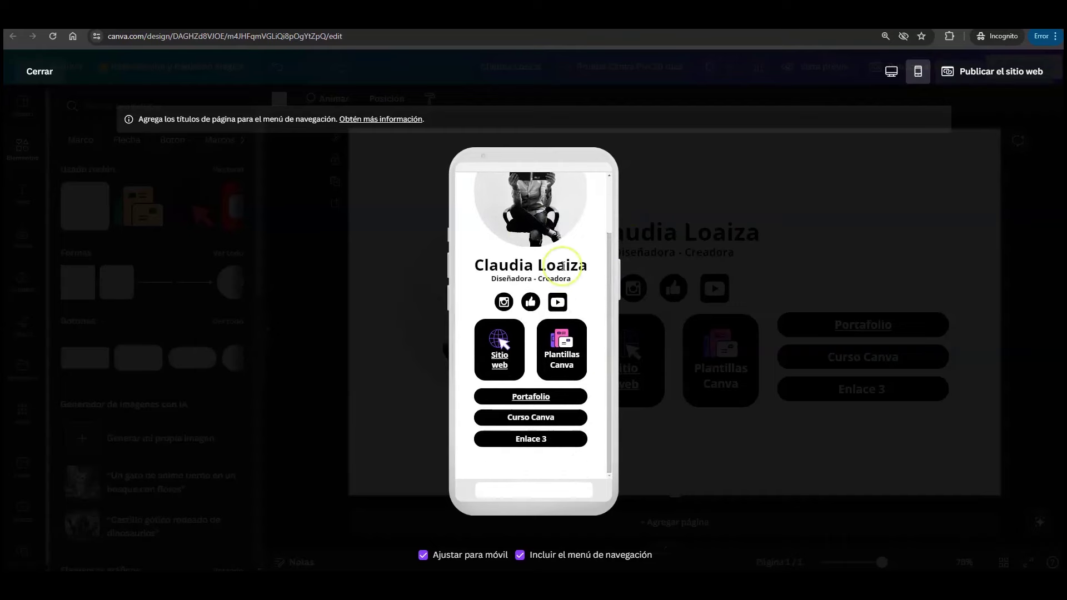
left_click(40, 71)
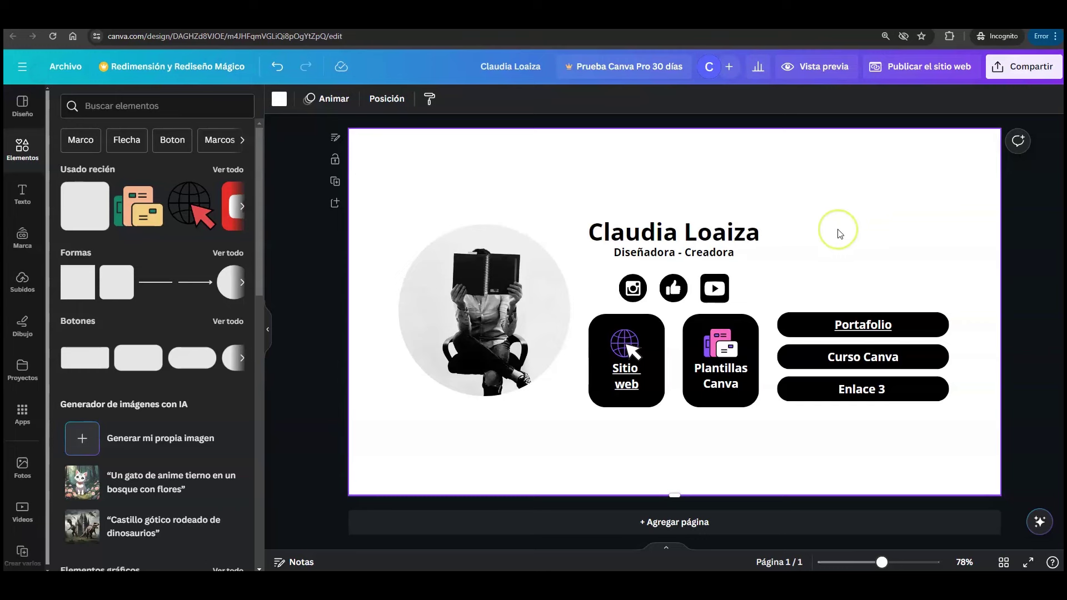
- Undo the recent button changes to bring back the Enlace 4, Enlace 5 and Enlace 6 pills
left_click(277, 66)
left_click(276, 66)
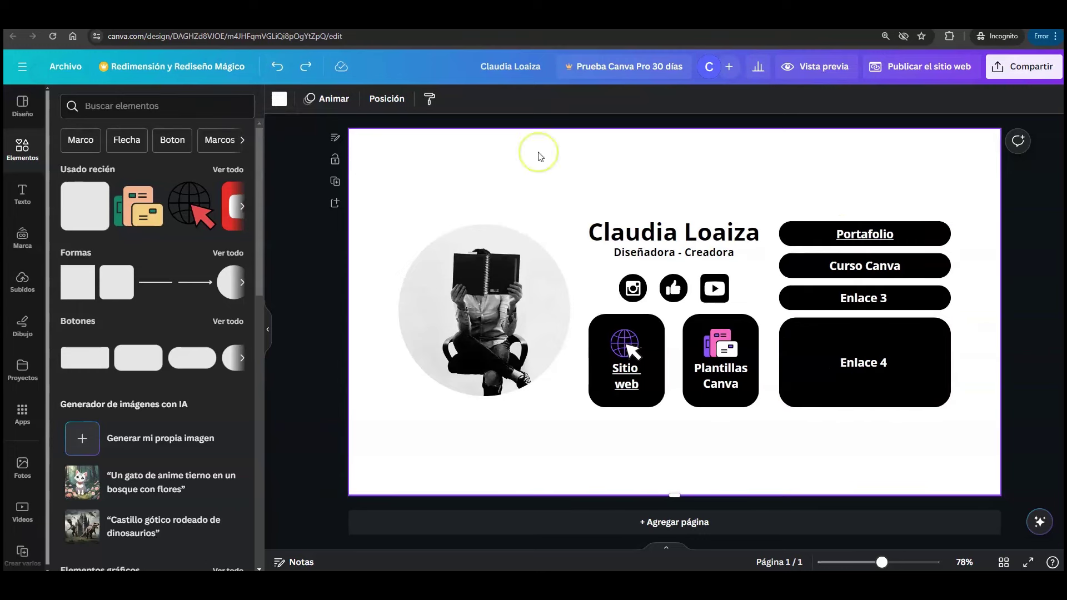
left_click(277, 66)
left_click(277, 66)
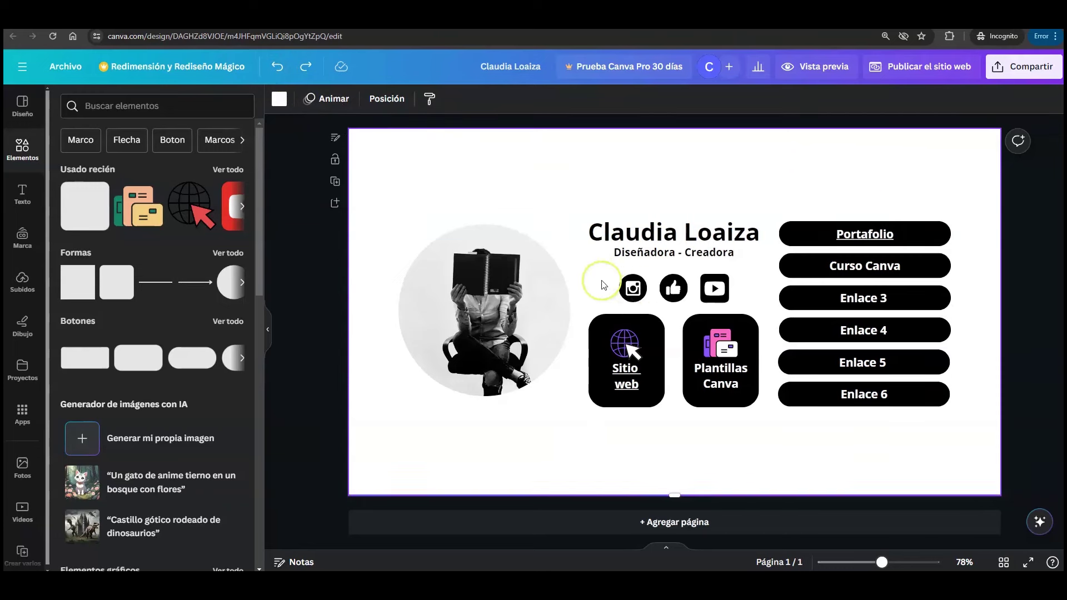
left_click(636, 288)
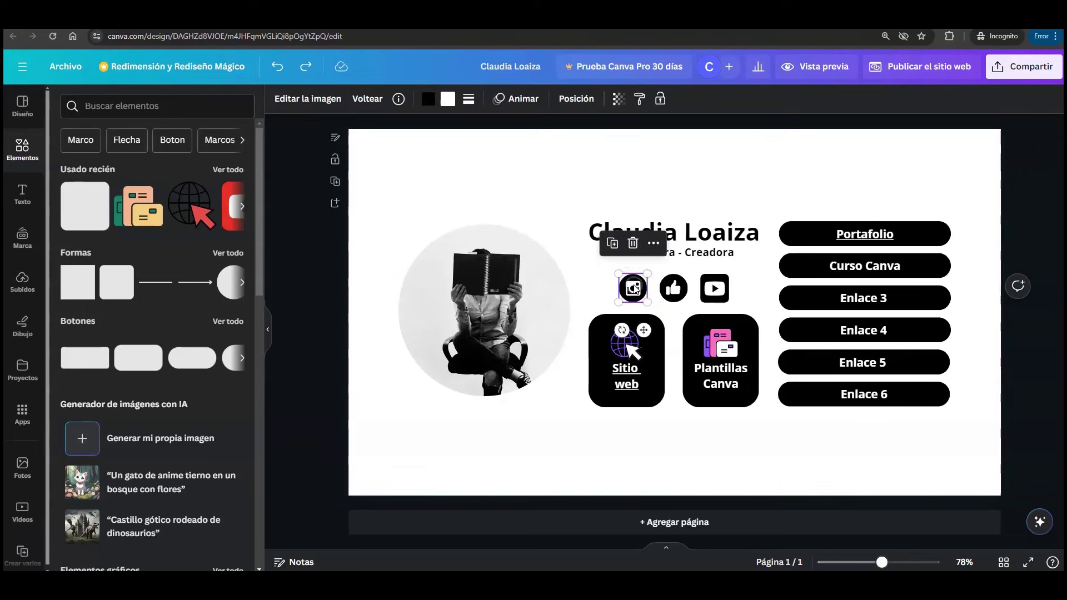
right_click(635, 287)
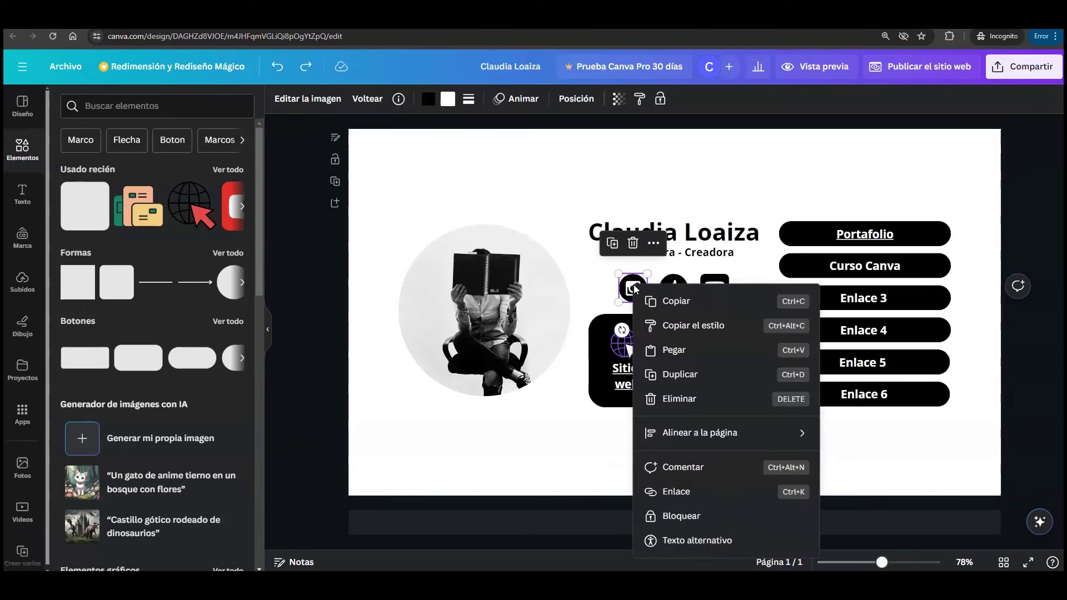
left_click(656, 244)
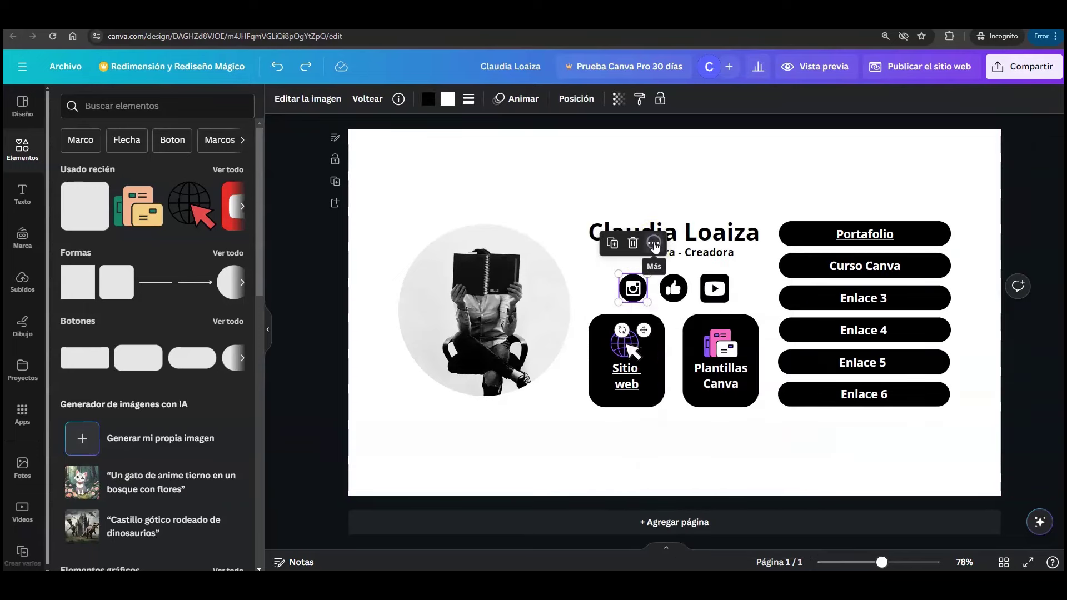
left_click(654, 245)
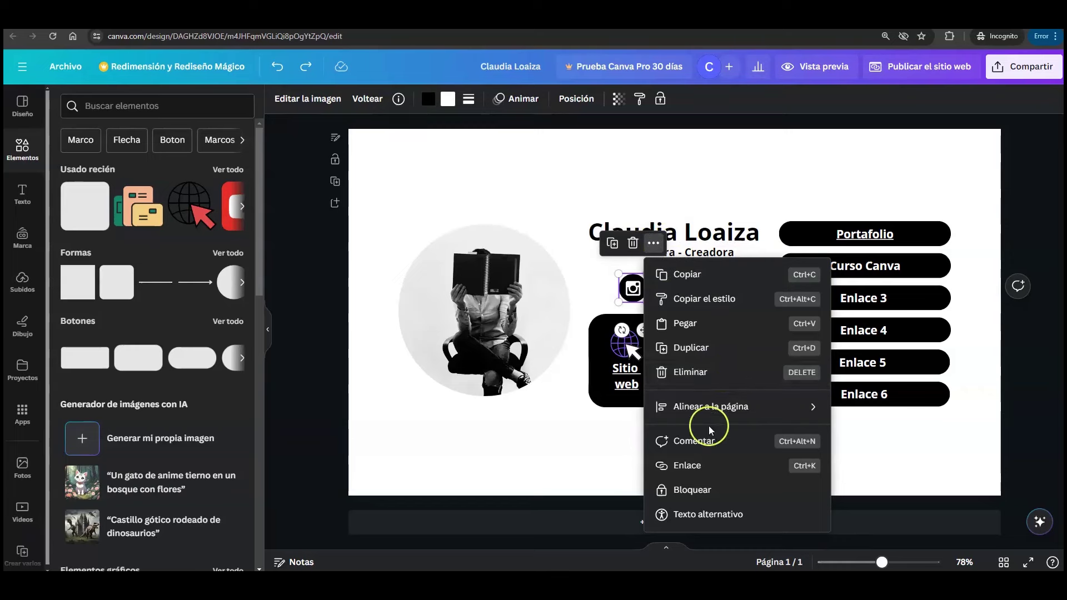
left_click(722, 467)
left_click(736, 302)
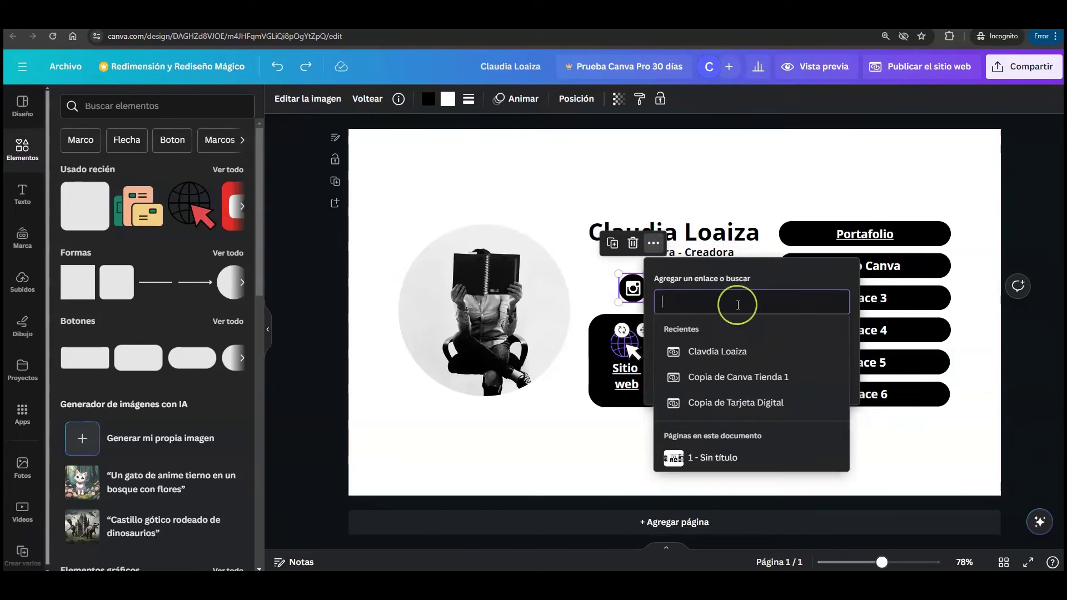
type("https://webparaminegocio.com/")
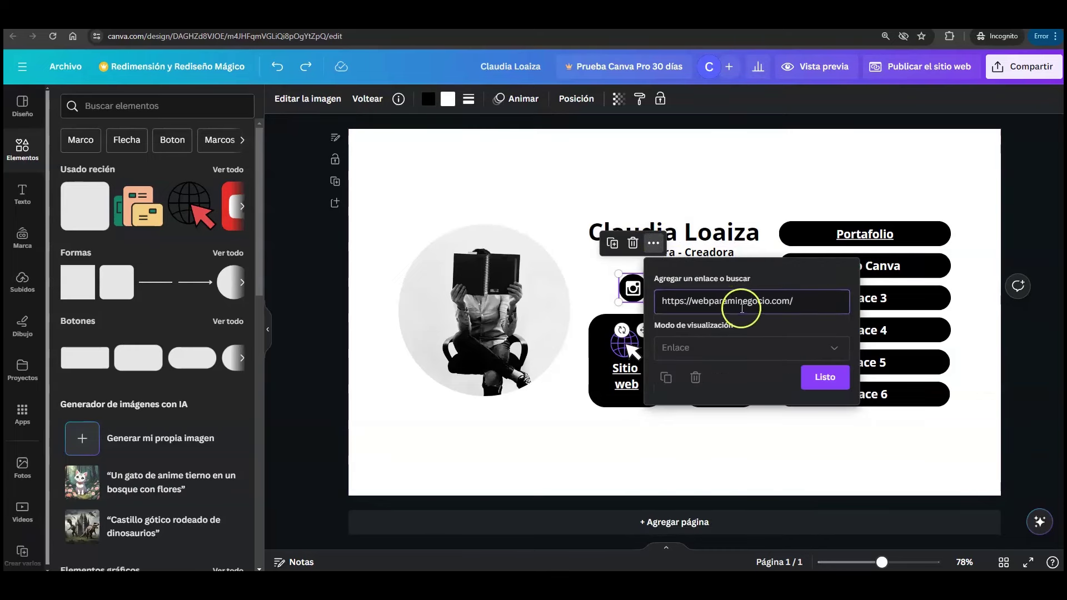
left_click(821, 384)
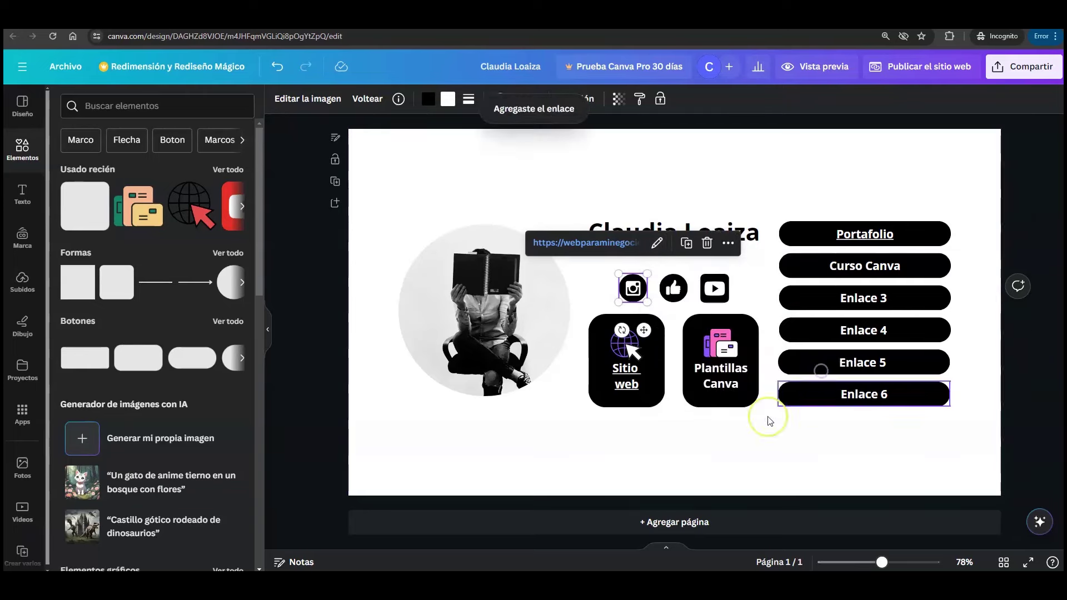
left_click(731, 450)
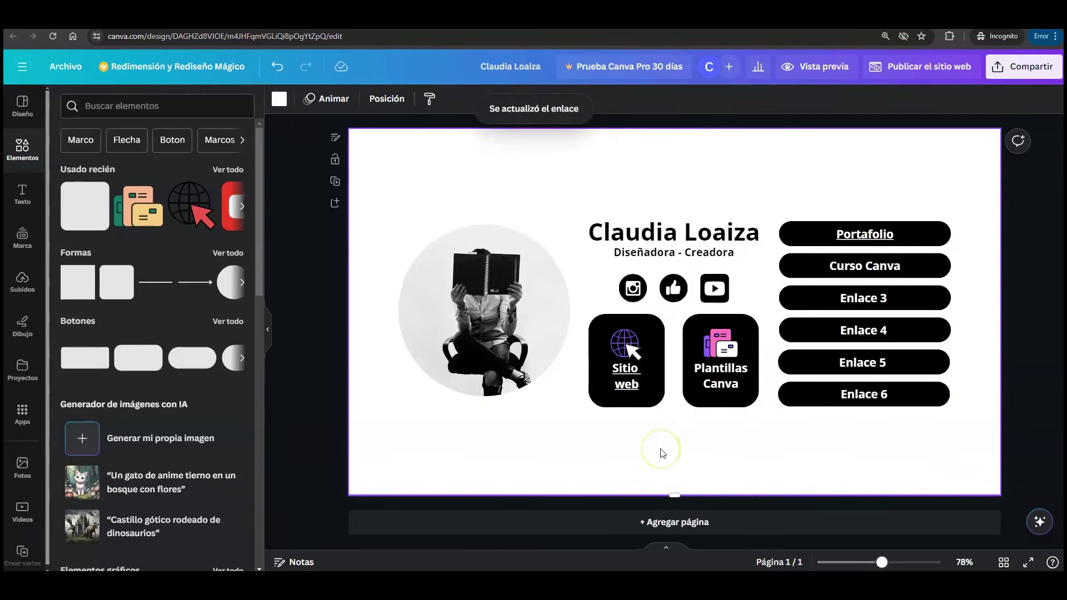
- Reopen the Instagram icon's link and replace it with the webparaminegocio.com URL again
left_click(634, 292)
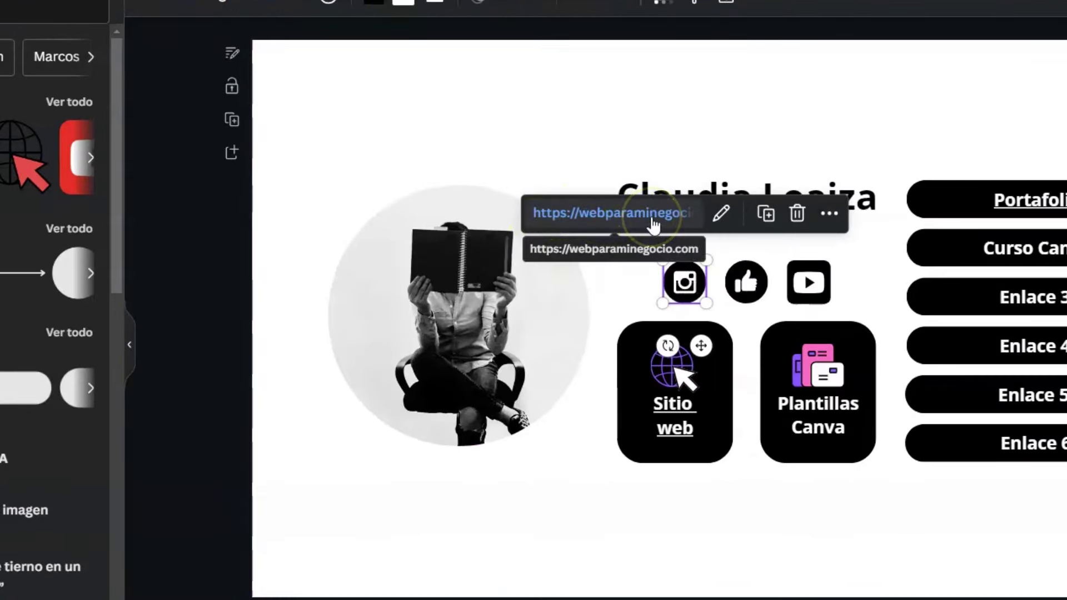
left_click(722, 214)
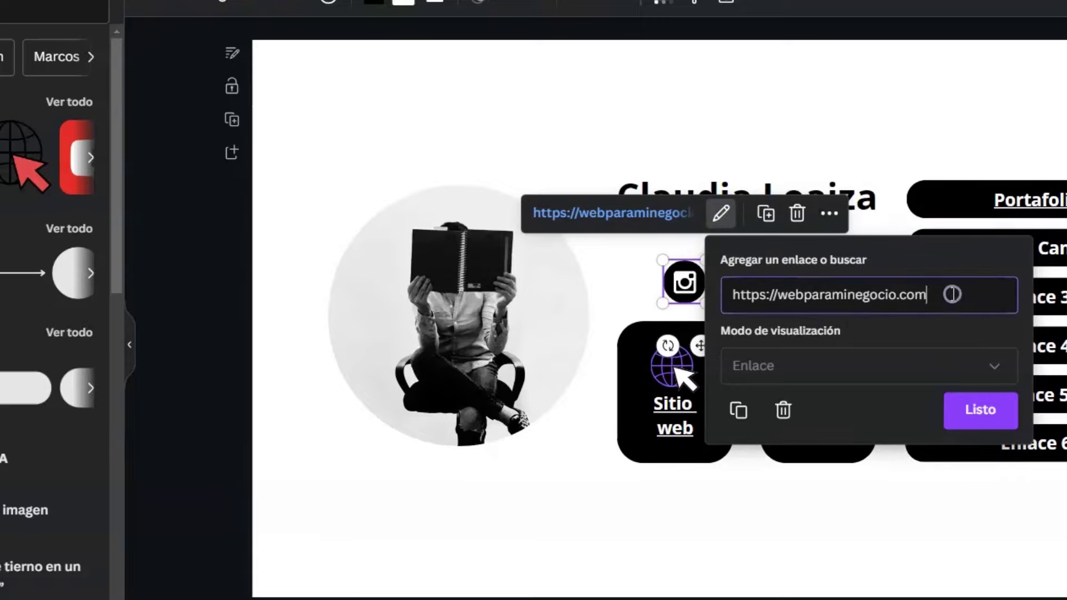
left_click_drag(951, 294, 728, 295)
type("https://webparaminegocio.com/")
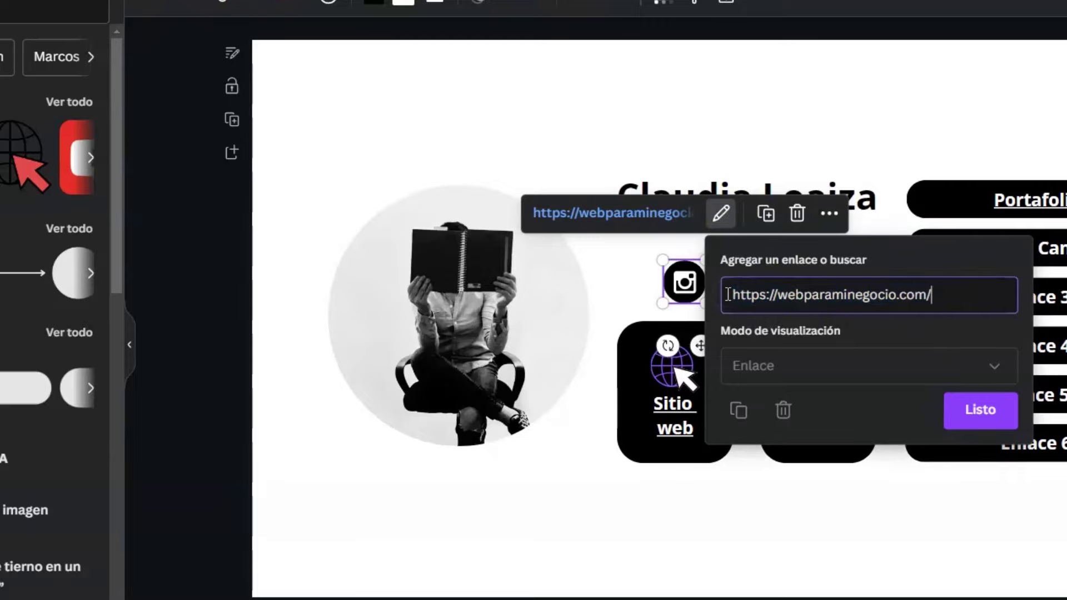
left_click(965, 429)
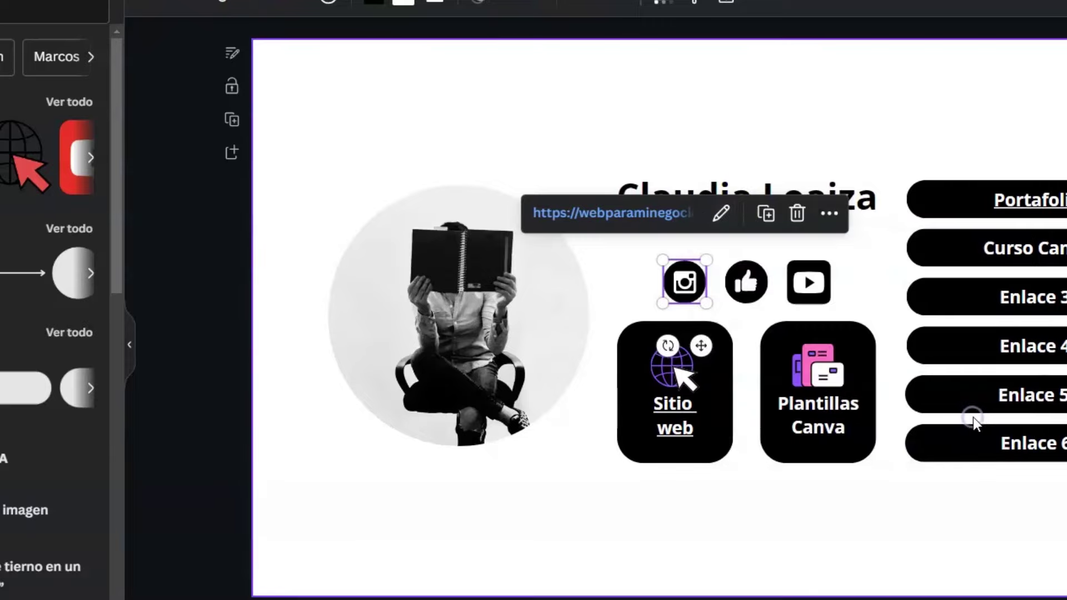
left_click(818, 515)
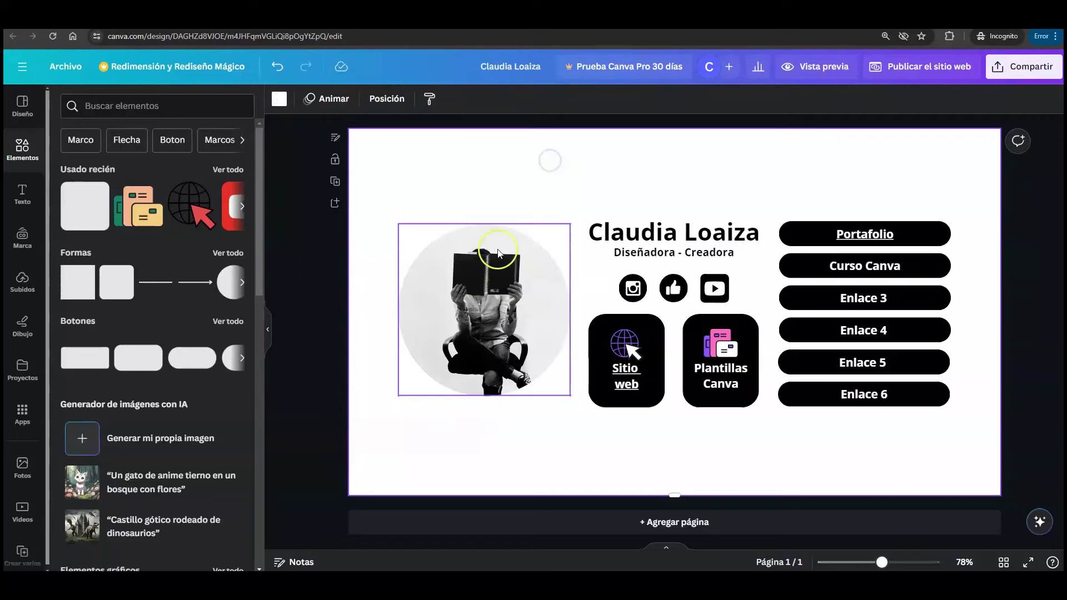
- Give the circular profile photo a solid border with thickness 6
left_click(499, 254)
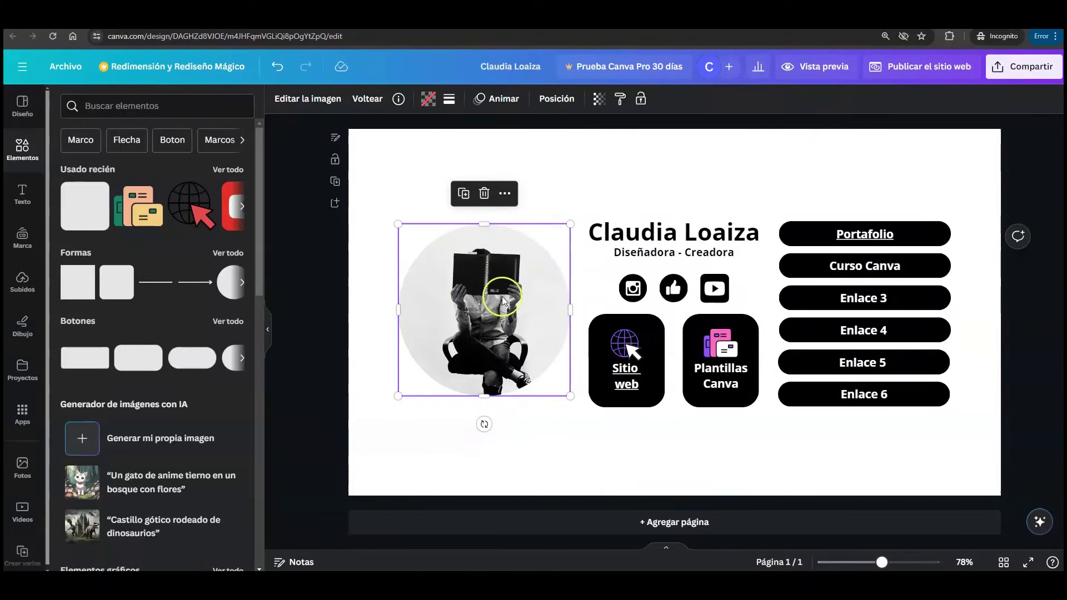
left_click(449, 101)
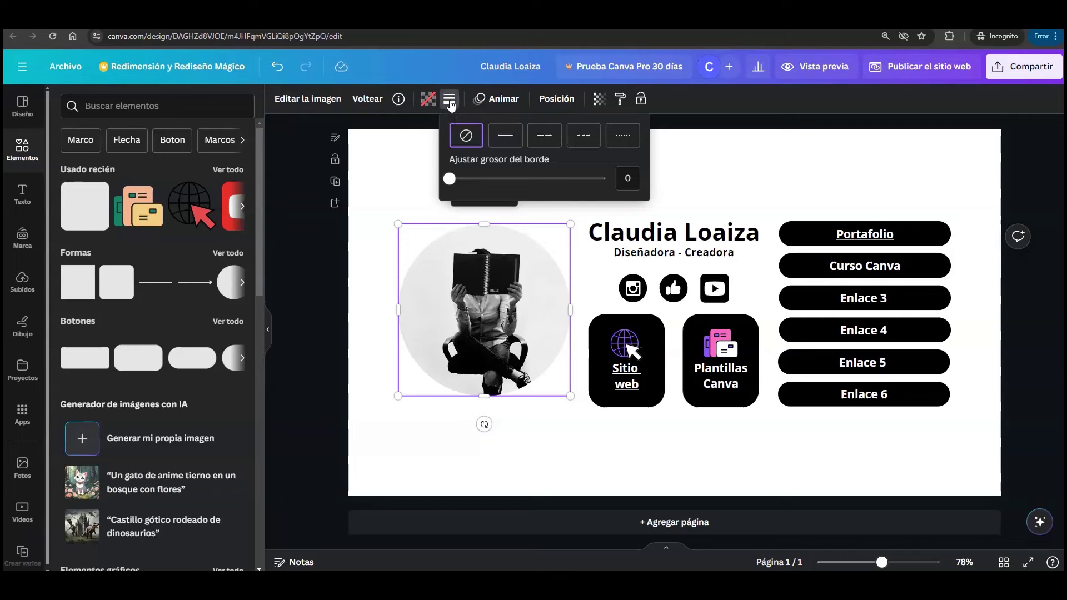
left_click(506, 135)
left_click(628, 179)
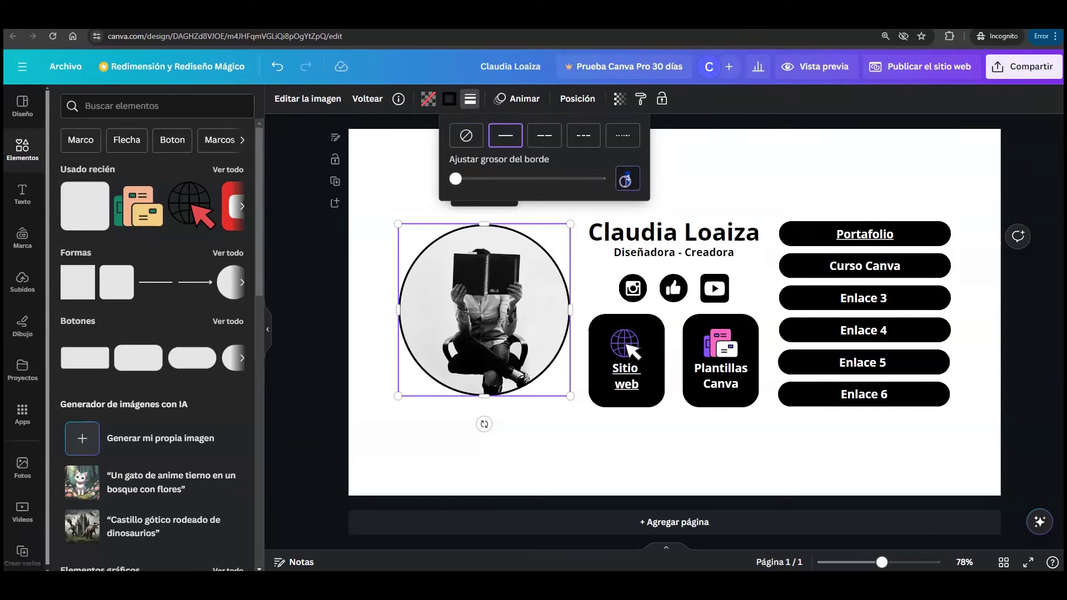
type("6")
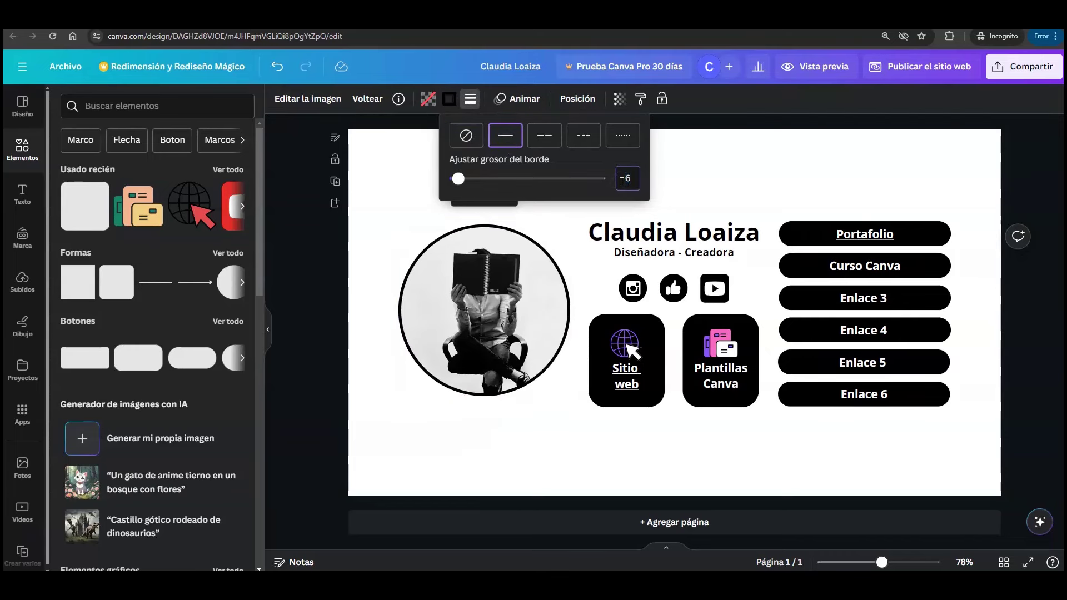
left_click(520, 178)
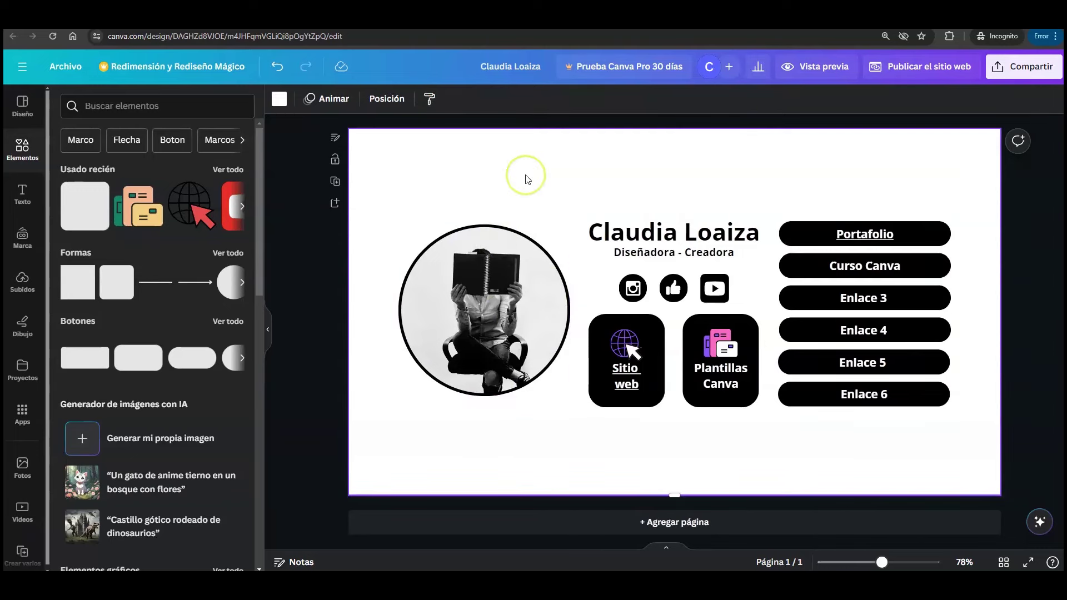
- Change the photo's border colour to black after trying pink and purple
left_click(485, 242)
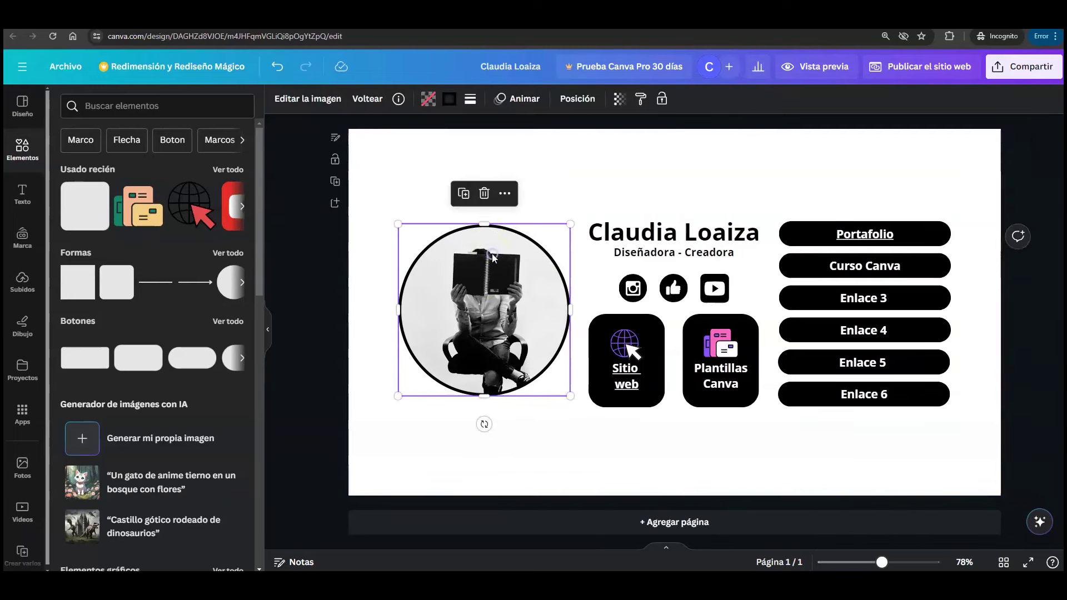
left_click(453, 105)
left_click(168, 173)
left_click(135, 174)
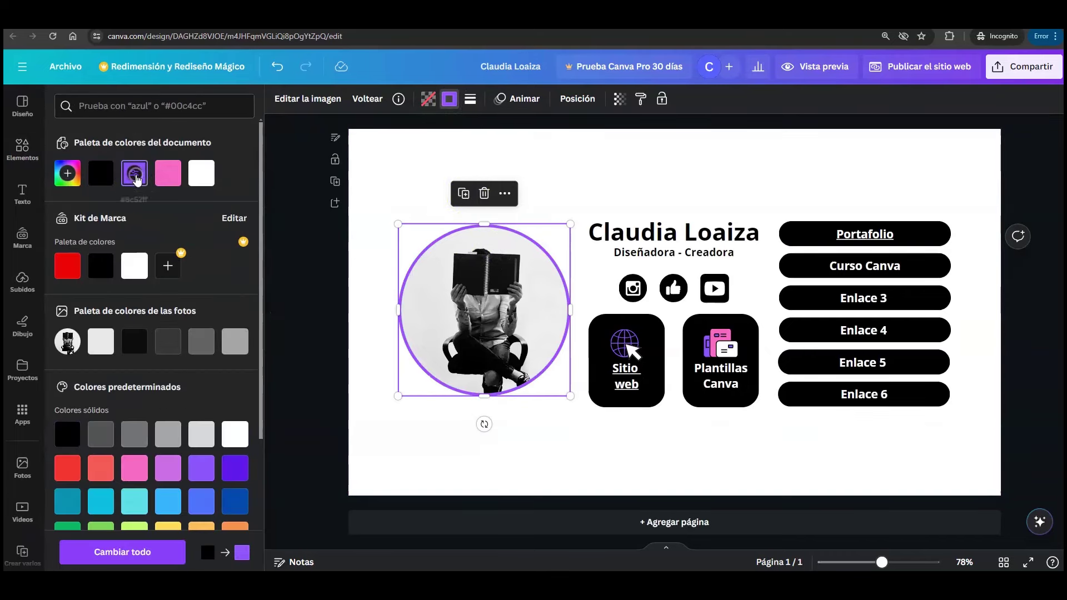
left_click(100, 172)
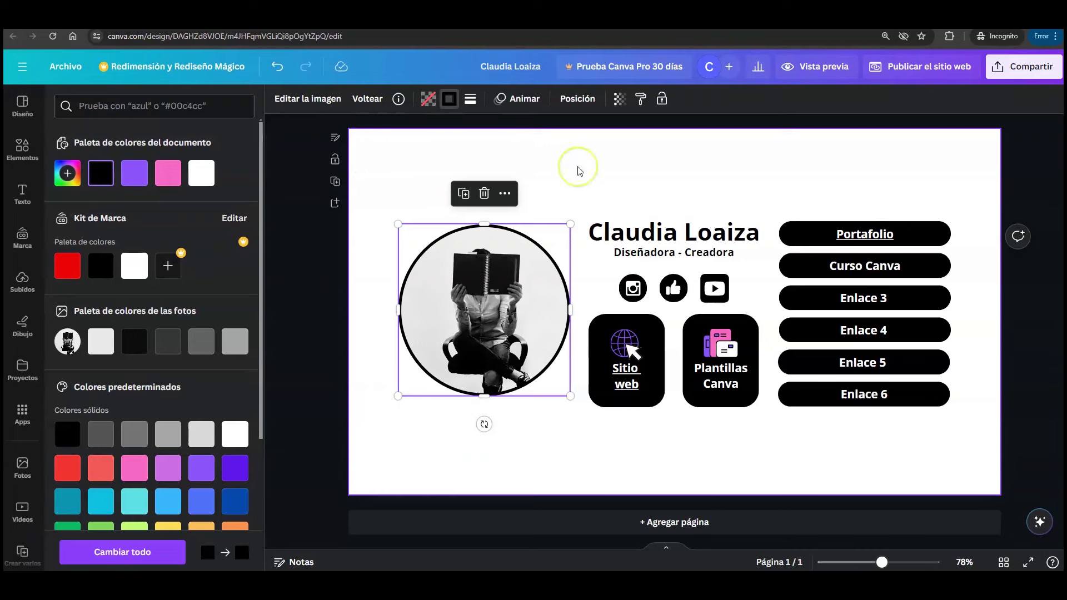
left_click(614, 170)
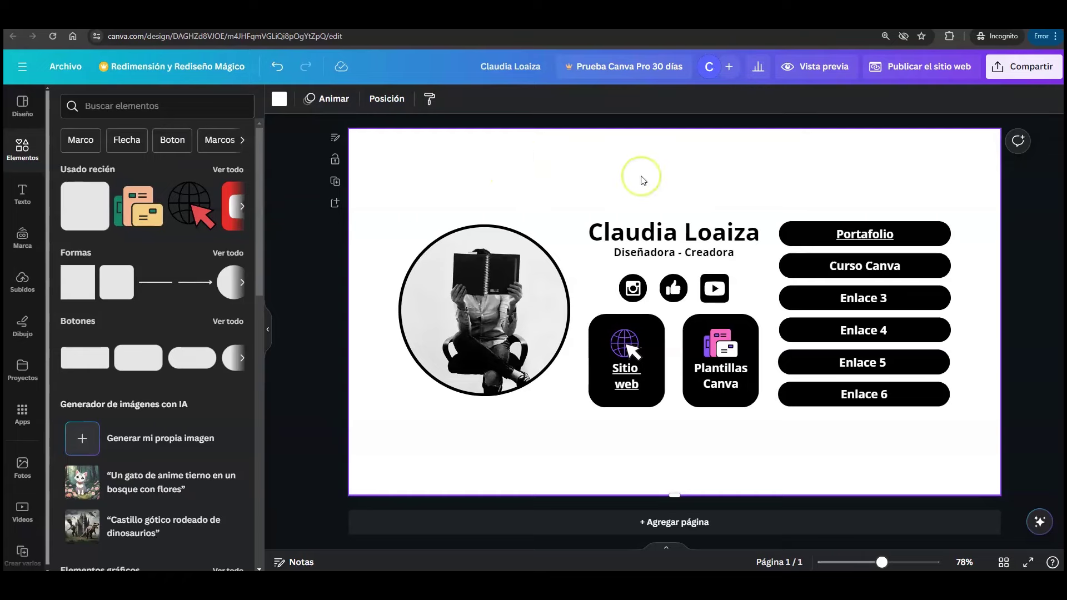
- Search elements for 'degradado' and show all the photo results
left_click(147, 105)
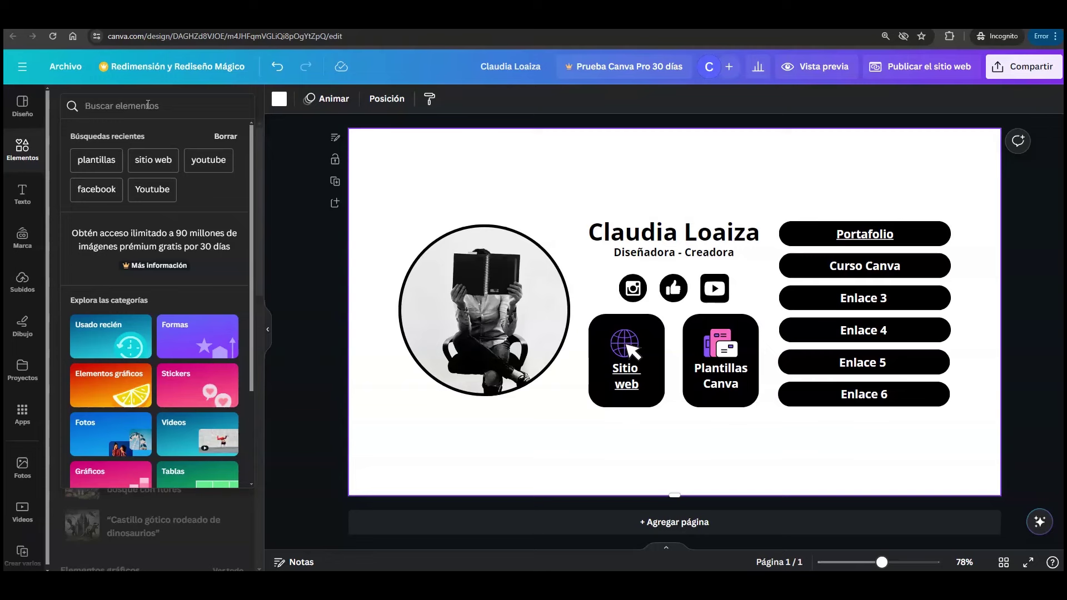
type("dega")
key("BackSpace")
type("r")
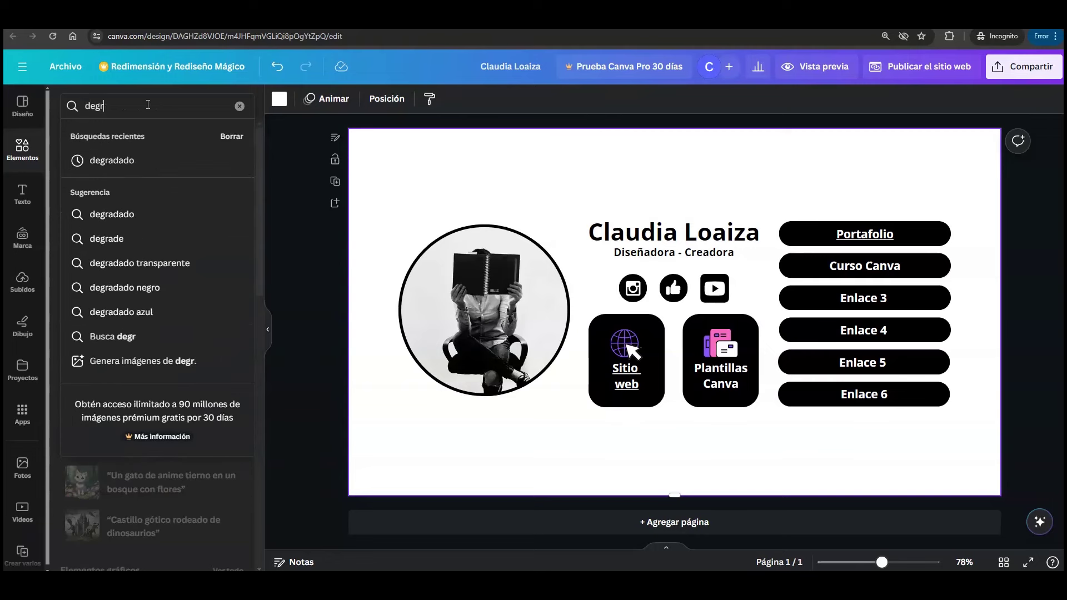
type("adao")
key("Return")
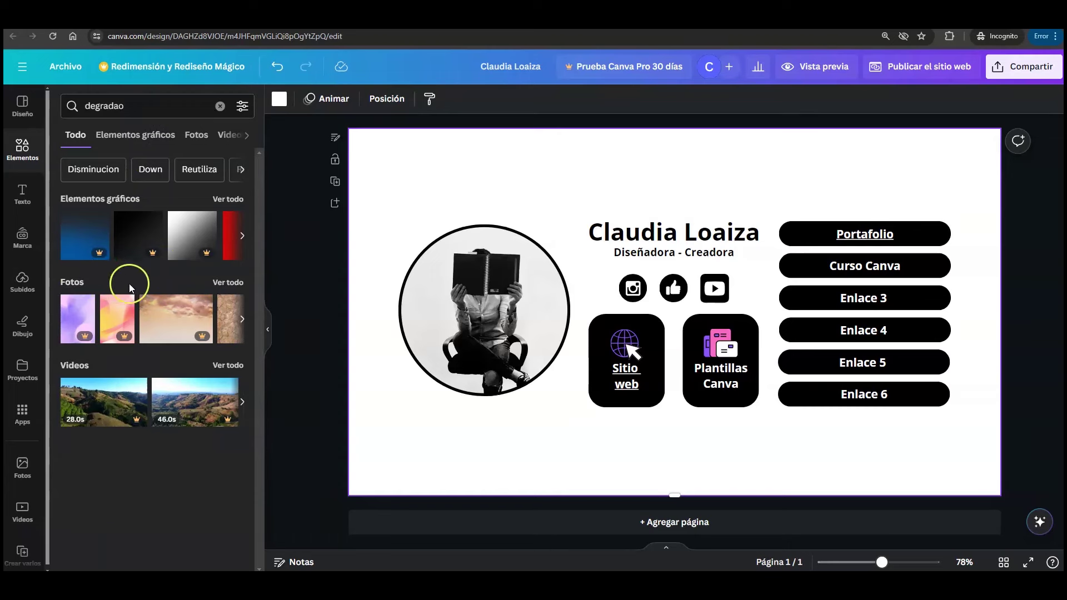
left_click(226, 283)
scroll(251, 298, "down", 5)
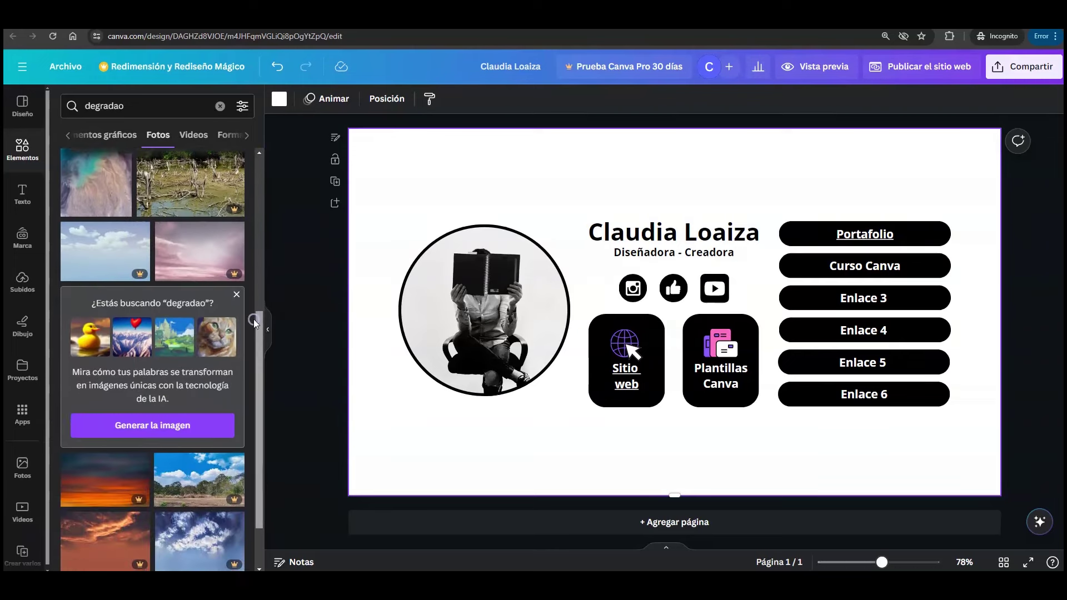
left_click(118, 107)
type("d")
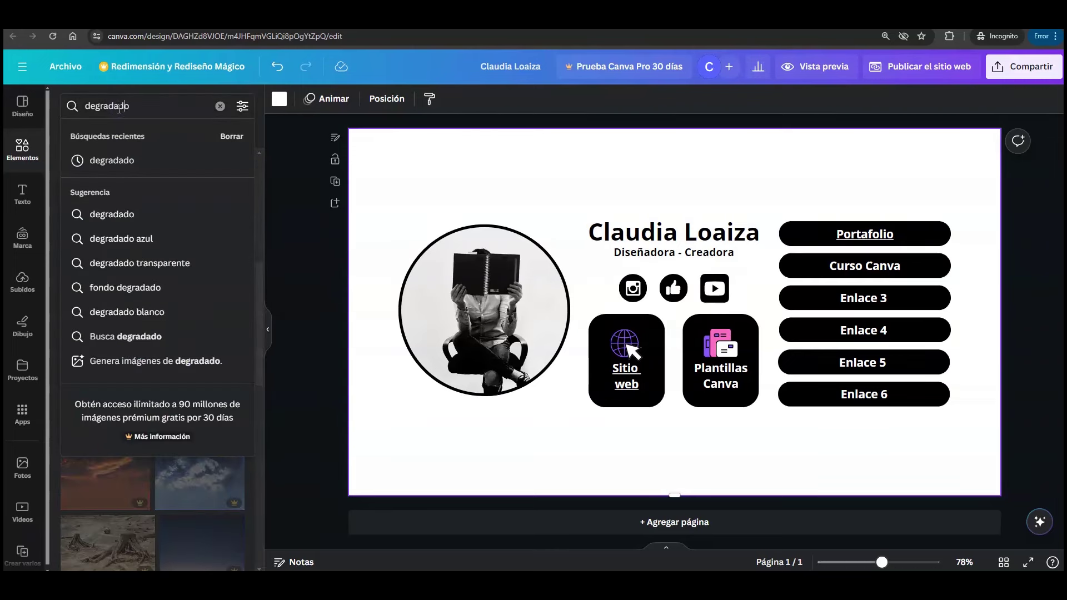
key("Return")
scroll(260, 198, "down", 1)
- Set the purple gradient photo as the page background
left_click_drag(260, 198, 257, 389)
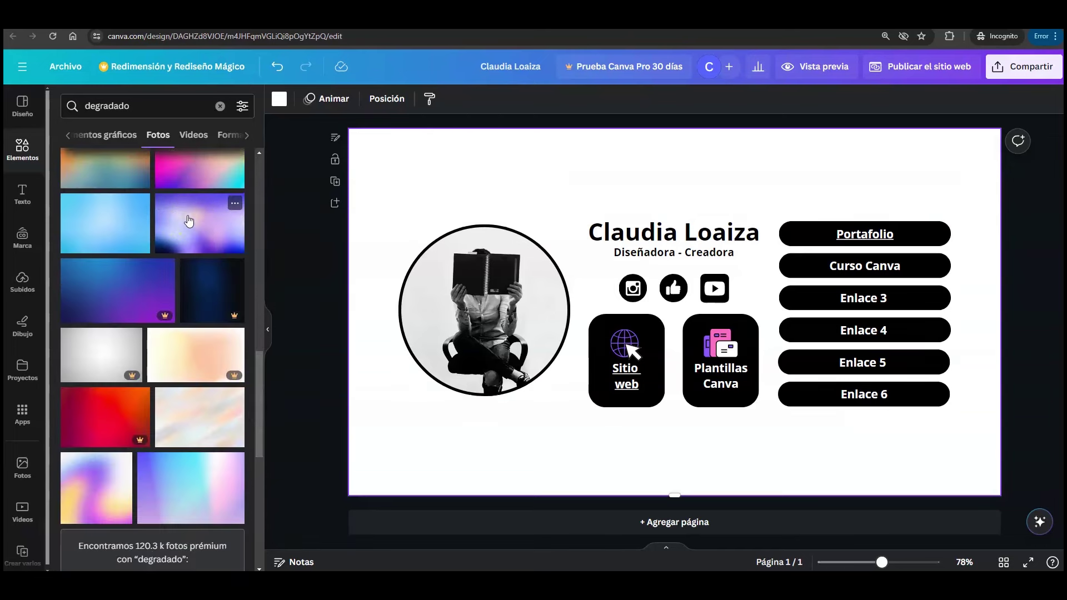
left_click(189, 221)
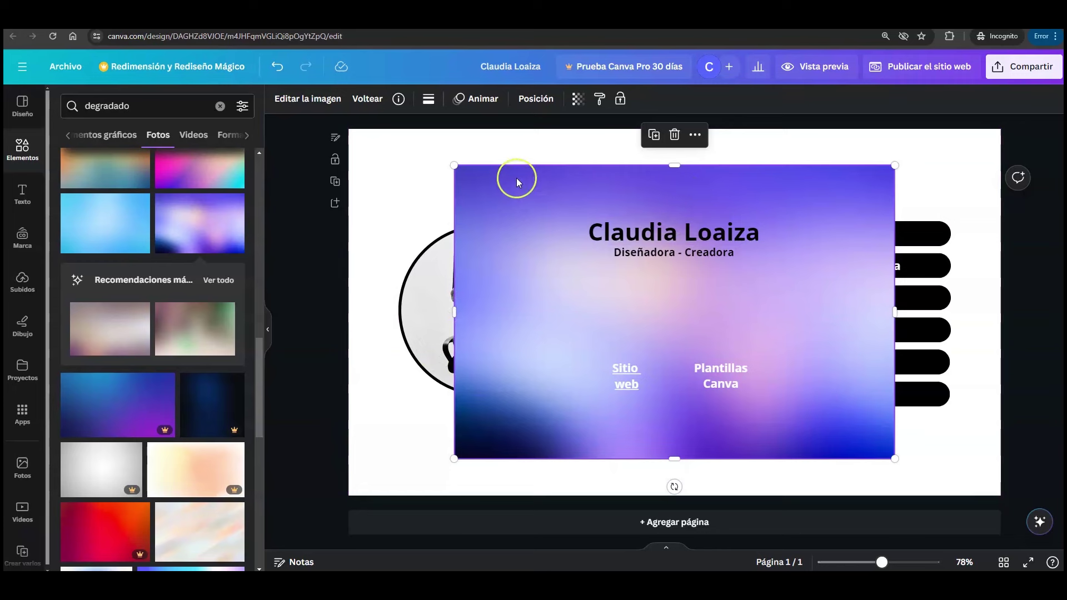
right_click(482, 181)
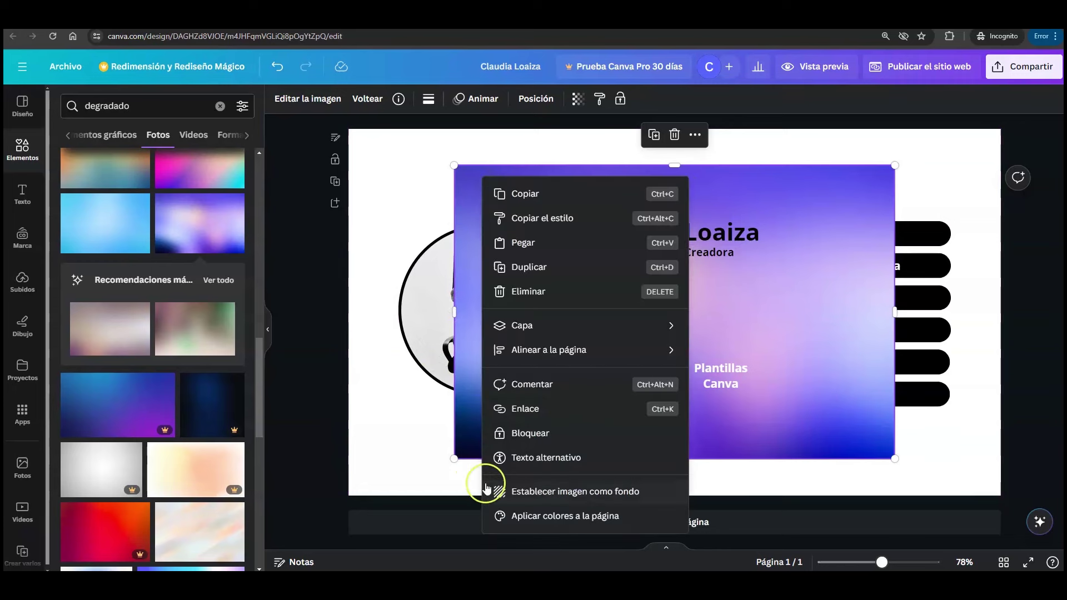
left_click(630, 494)
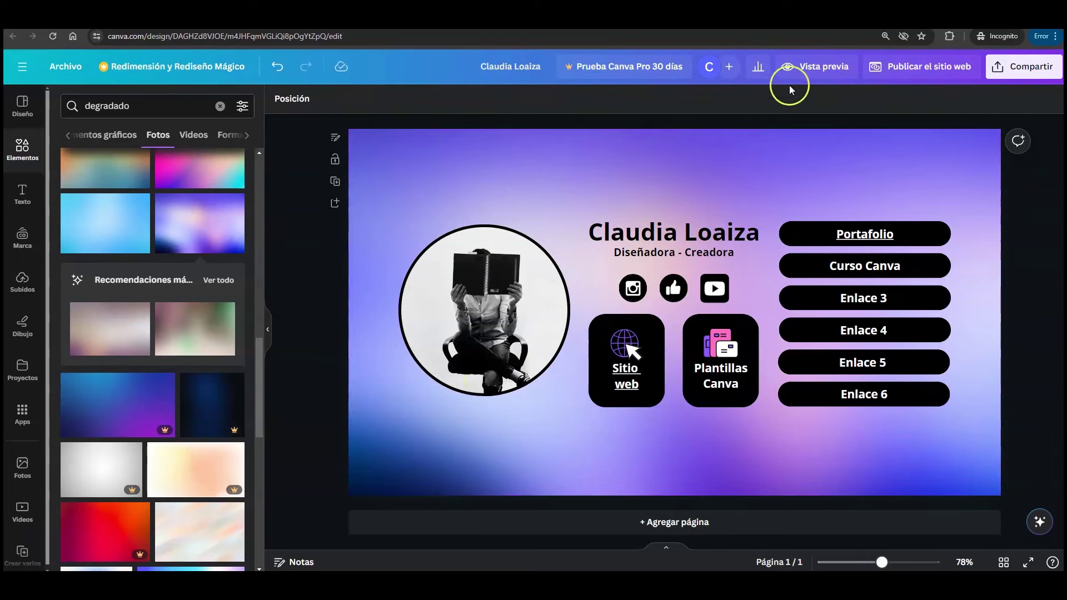
left_click(810, 66)
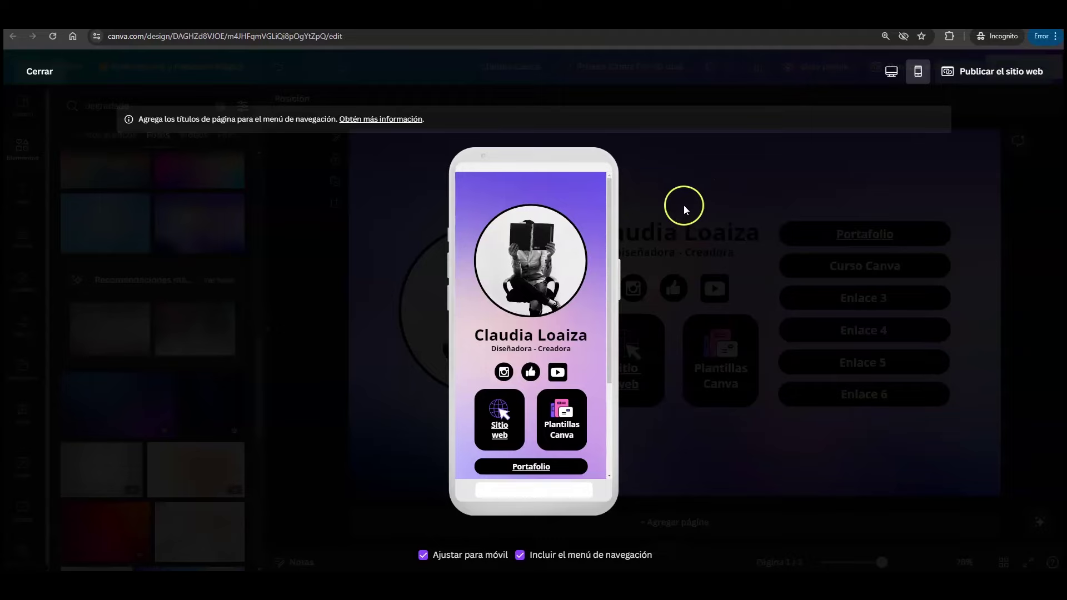
left_click_drag(610, 195, 610, 194)
left_click(45, 70)
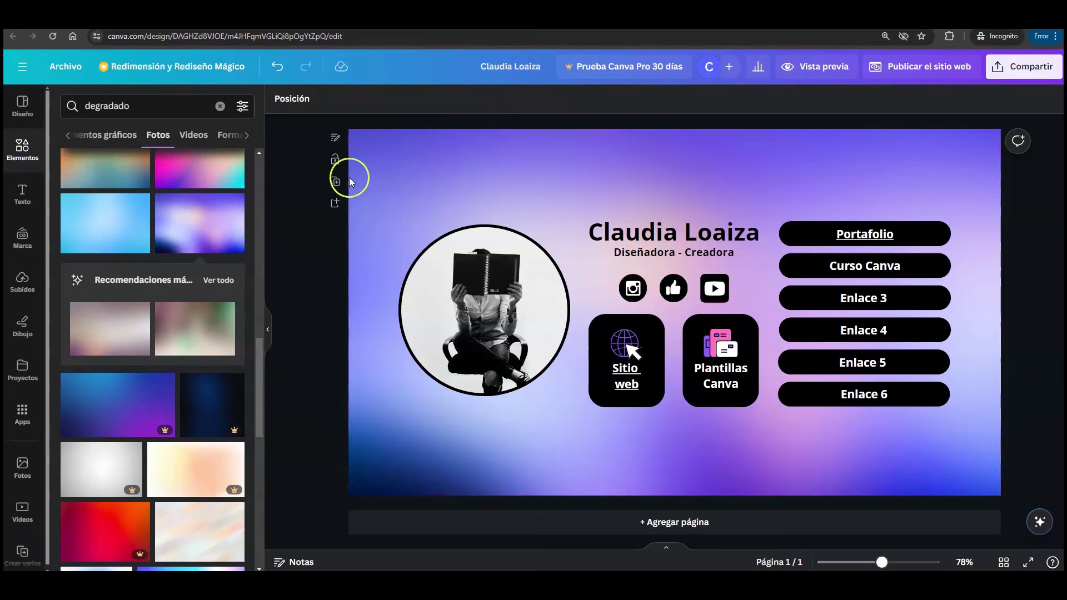
- Replace the page background with the pastel cyan-to-pink gradient photo
scroll(210, 271, "down", 5)
scroll(211, 272, "up", 2)
scroll(210, 266, "up", 1)
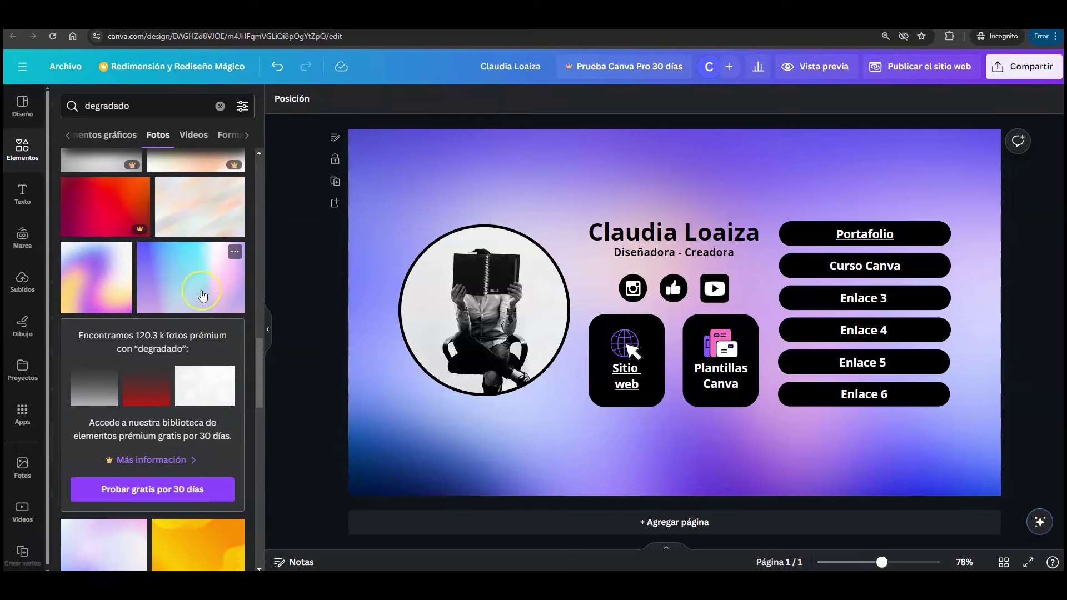
left_click(193, 270)
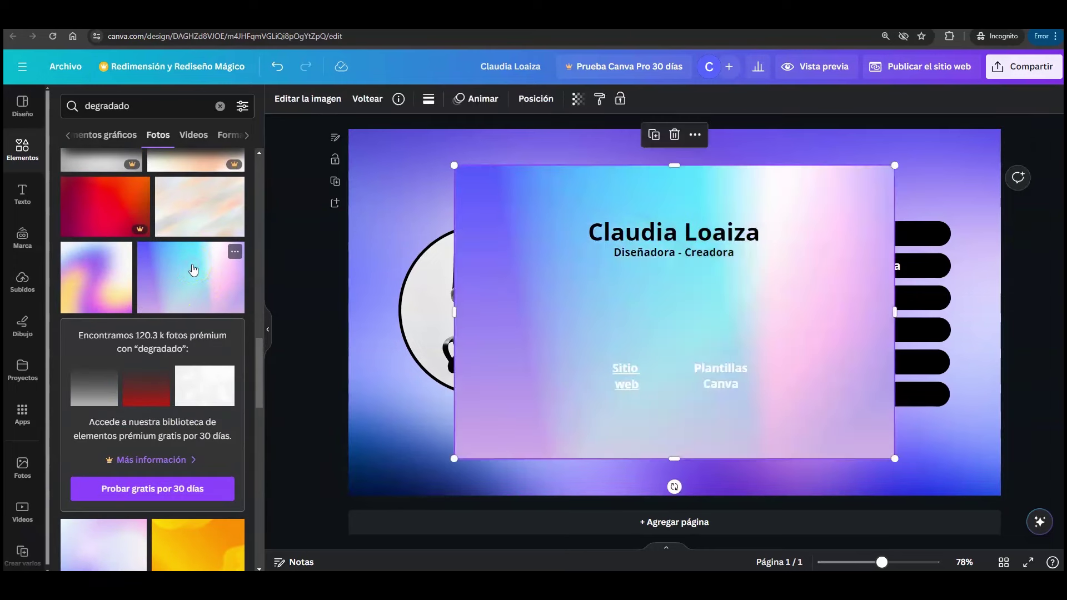
right_click(512, 176)
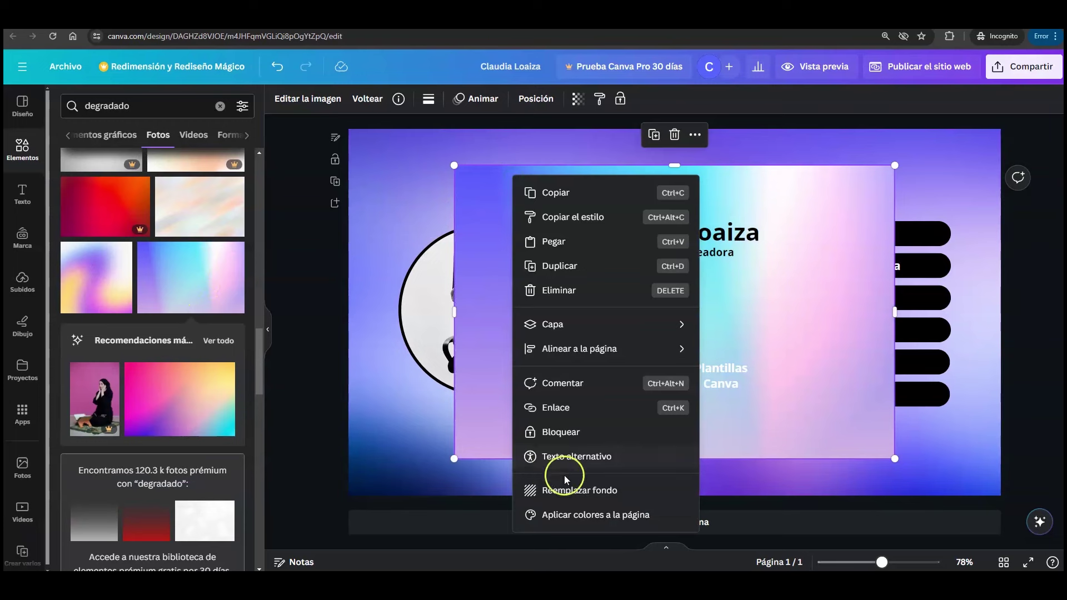
left_click(626, 492)
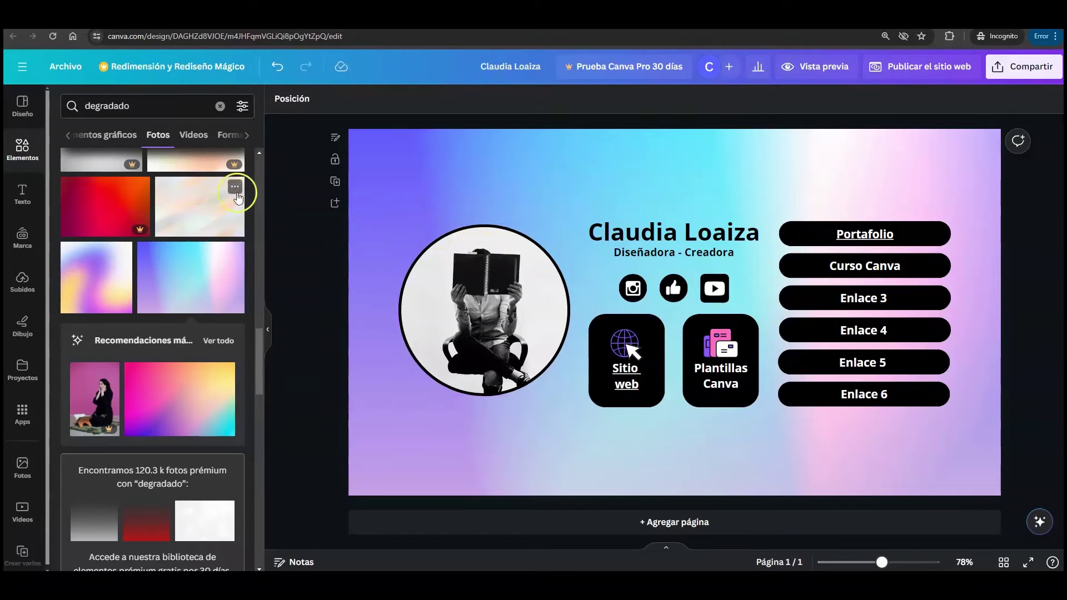
- Clear the results and start a new 'degradad' elements search
left_click(21, 151)
left_click(175, 116)
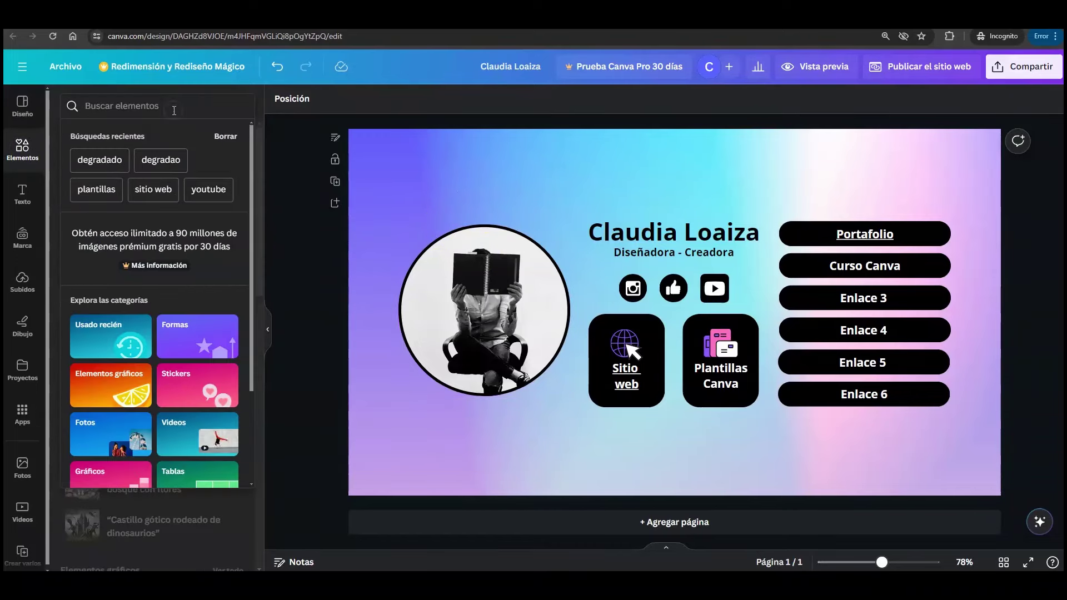
type("degradado")
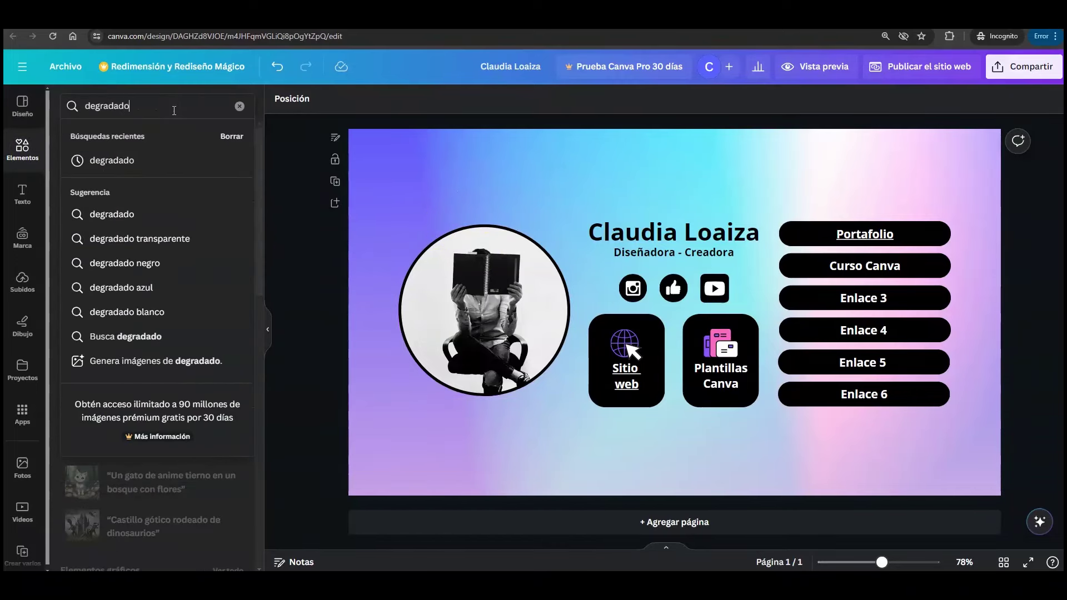
- Search 'degradado' videos and set the 30-second gradient video as the page background
key("Return")
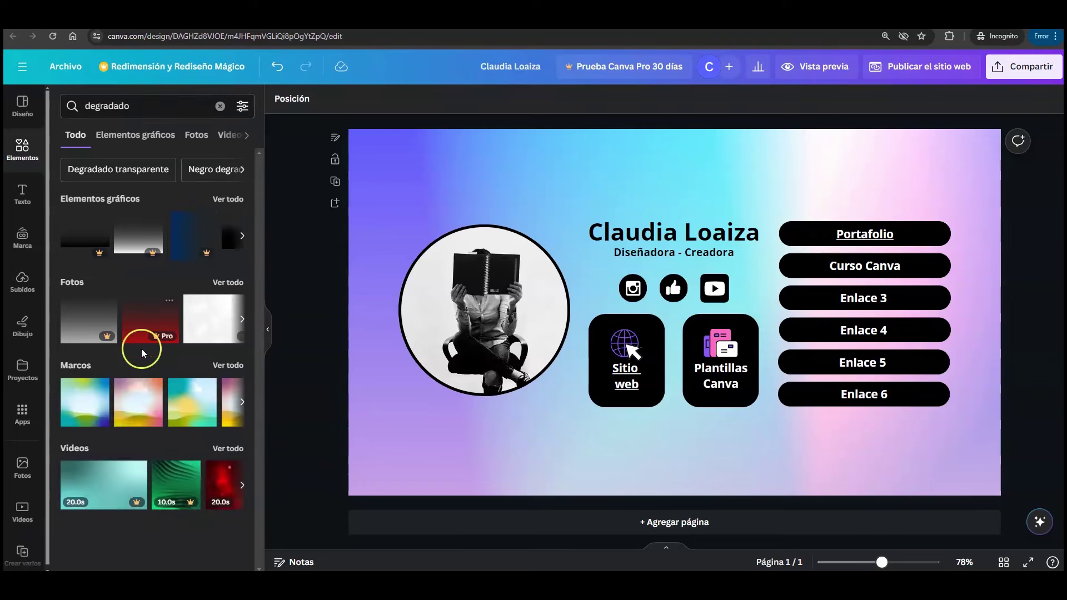
left_click(227, 449)
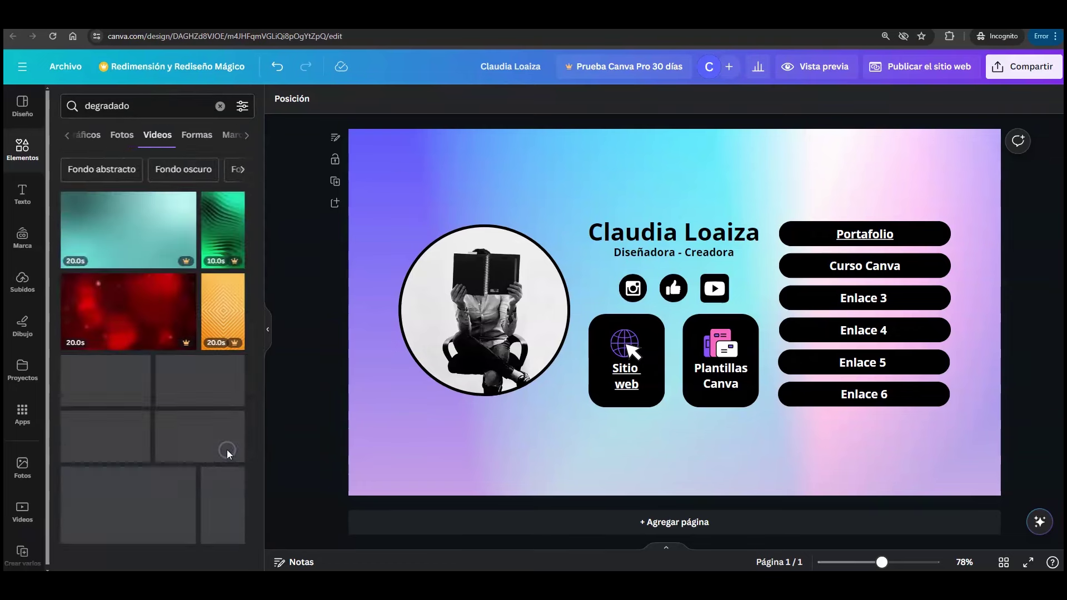
left_click_drag(258, 328, 257, 343)
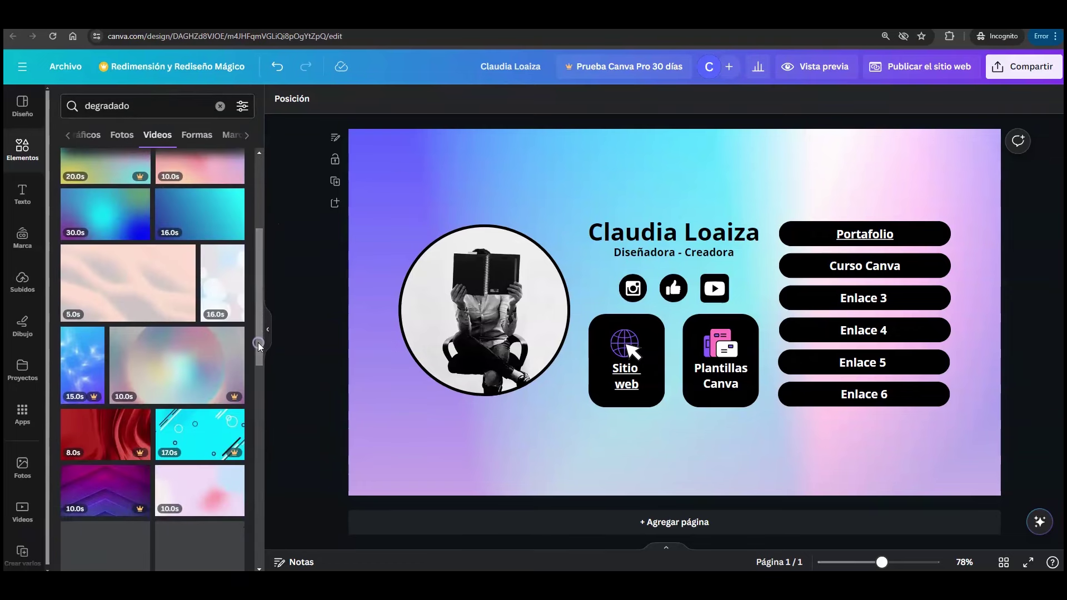
left_click(108, 211)
right_click(508, 188)
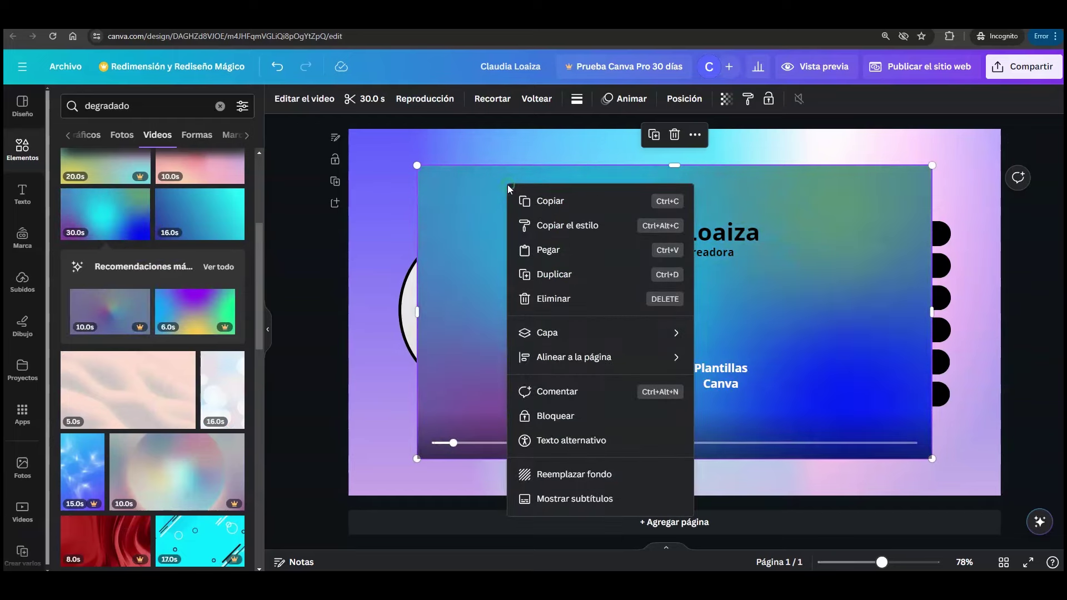
left_click(605, 475)
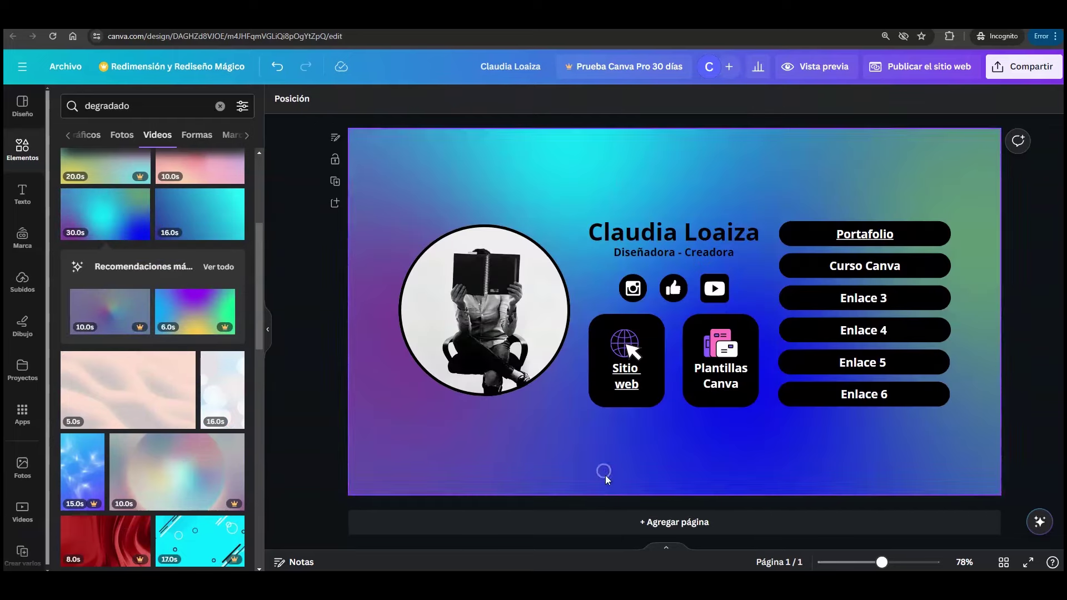
- Check the video background in the mobile preview, then close it
left_click(809, 64)
scroll(610, 219, "down", 4)
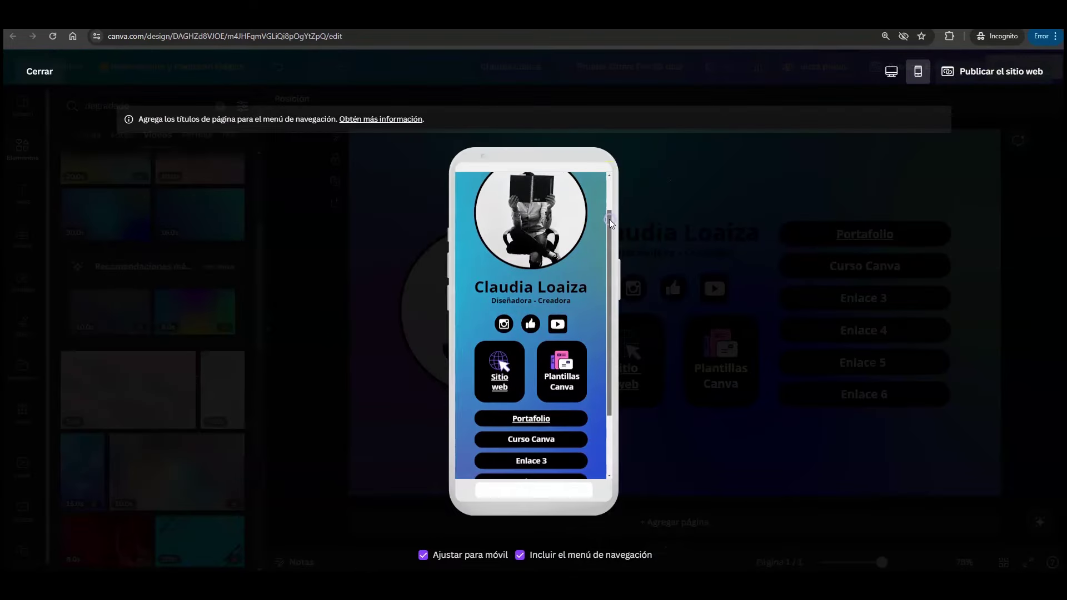
scroll(608, 231, "up", 4)
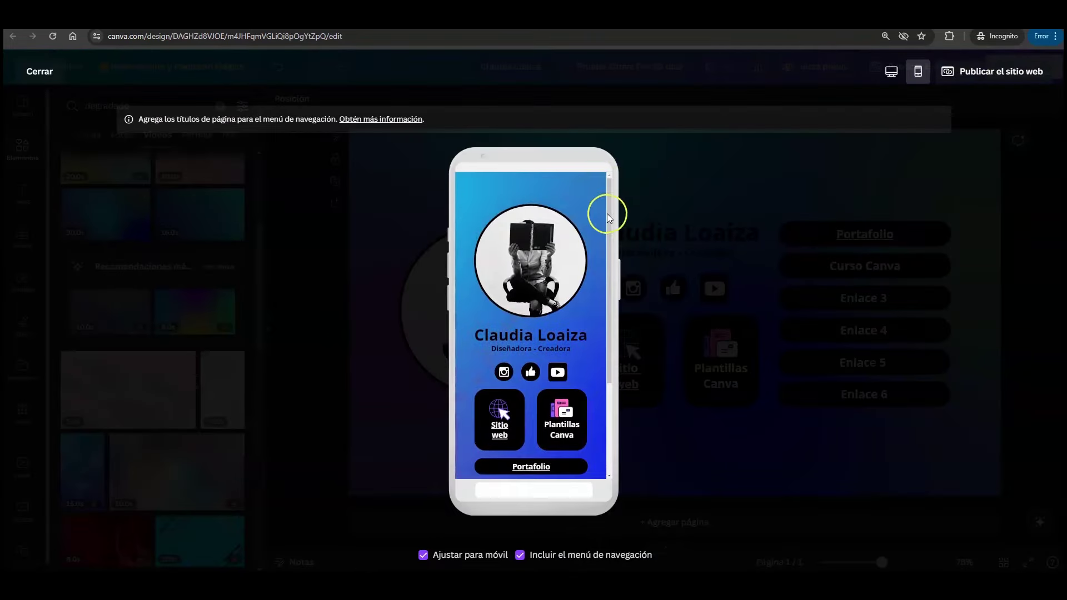
left_click(40, 71)
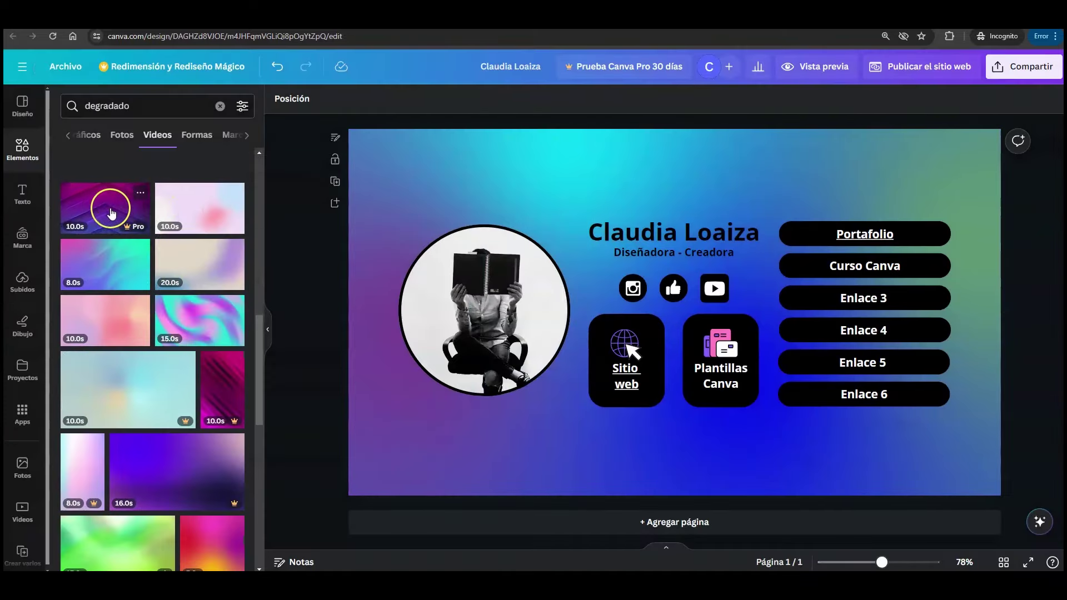
- Replace the page background with the purple 10-second gradient video
left_click(105, 213)
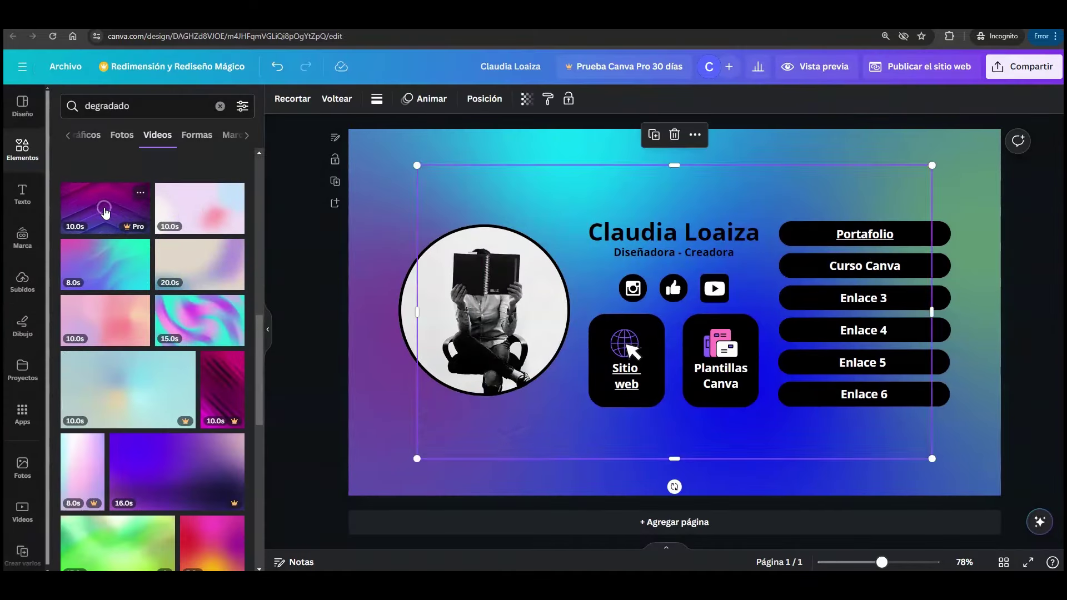
right_click(508, 222)
left_click(555, 511)
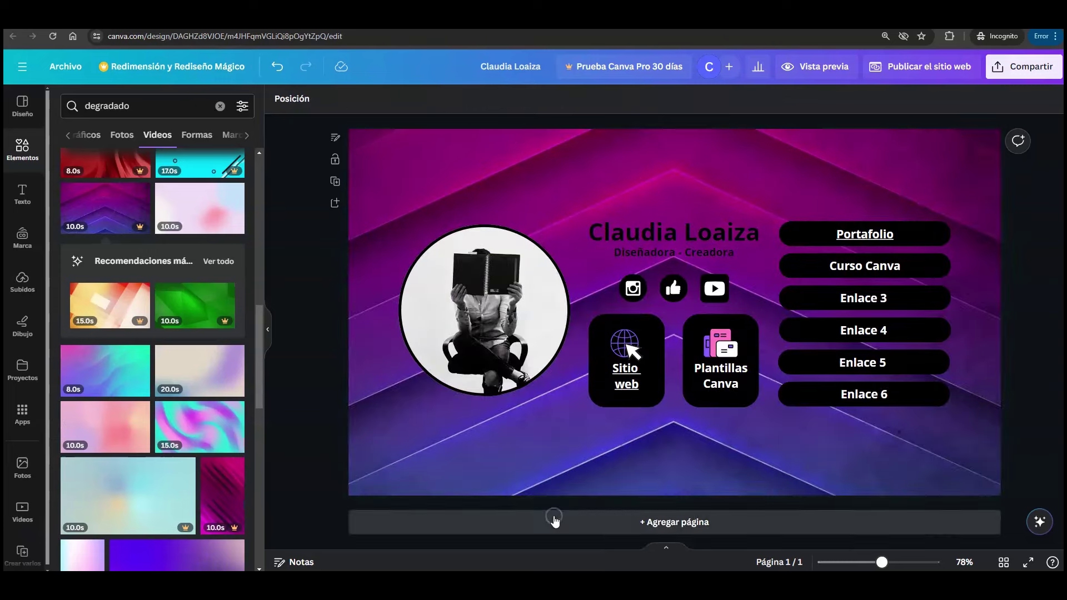
- Check the purple video background in the mobile preview, then close it
left_click(807, 65)
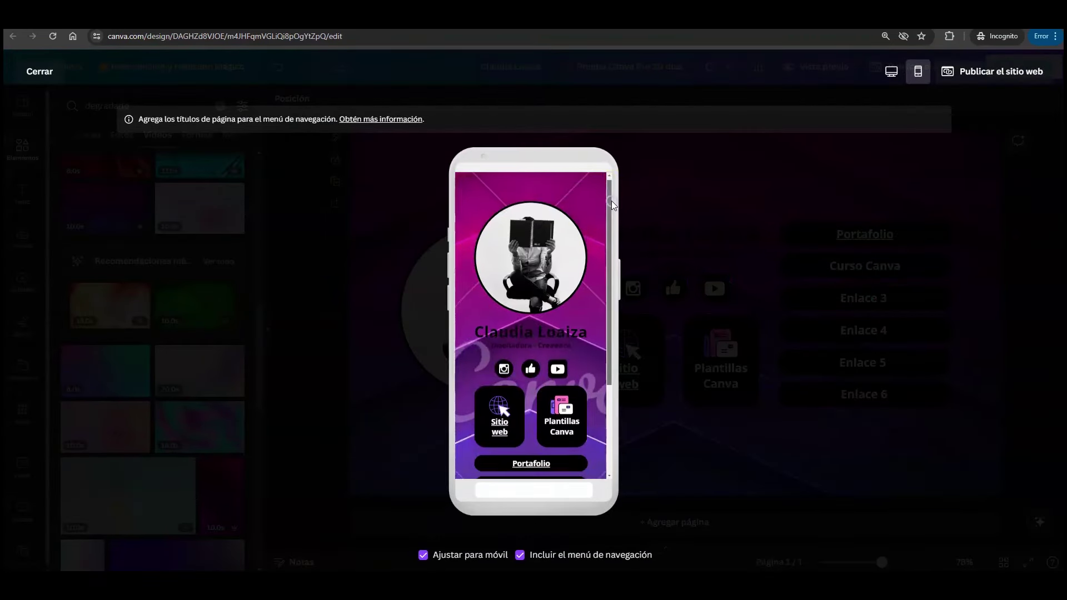
left_click_drag(611, 201, 609, 212)
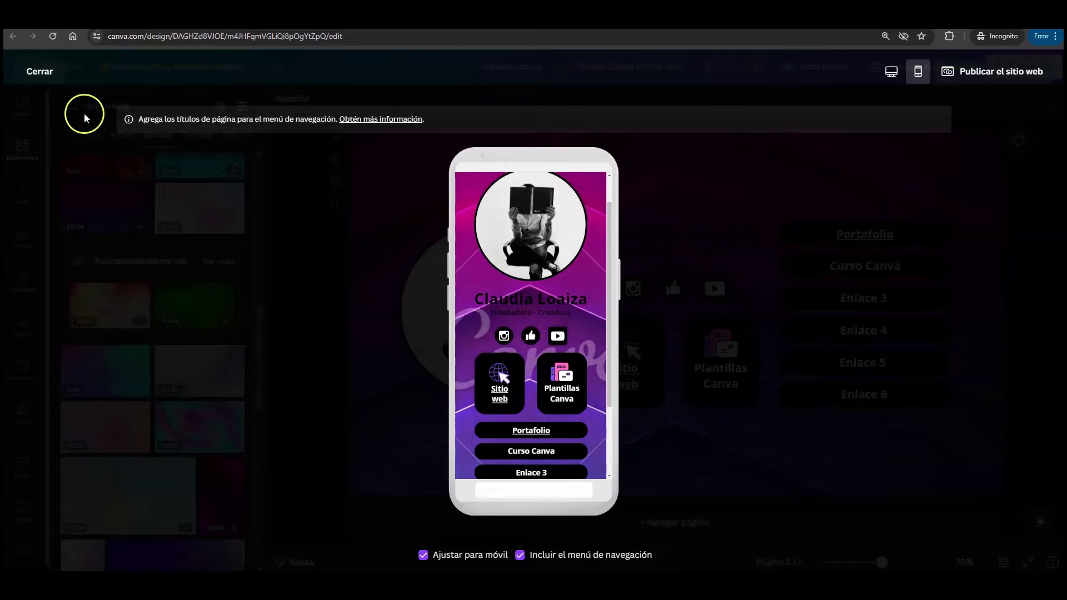
left_click(36, 72)
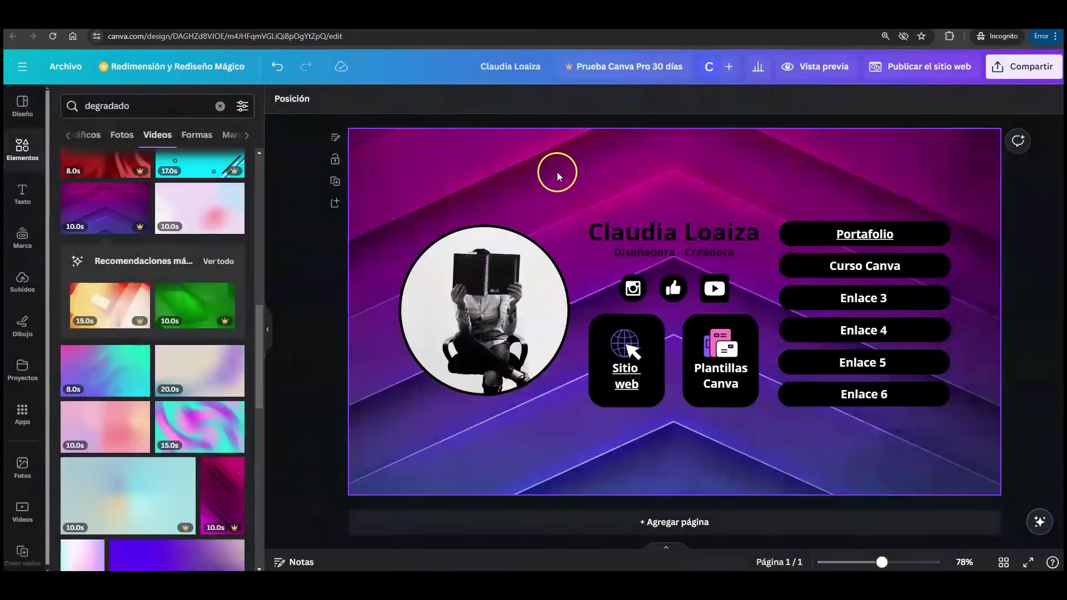
- Delete the purple background video and apply a blue-to-pink gradient background colour
left_click(429, 187)
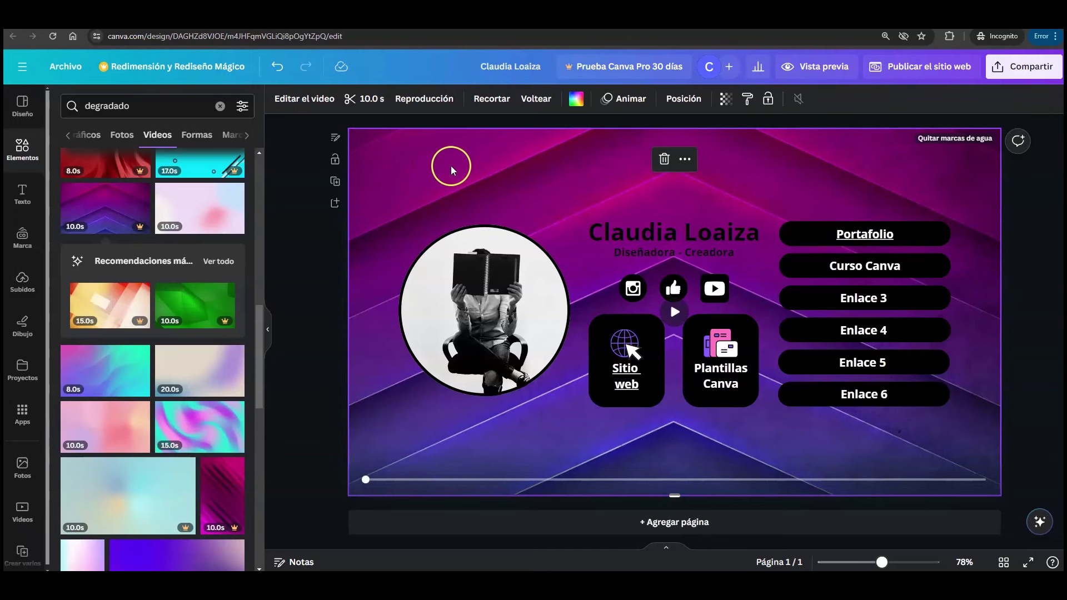
left_click(663, 161)
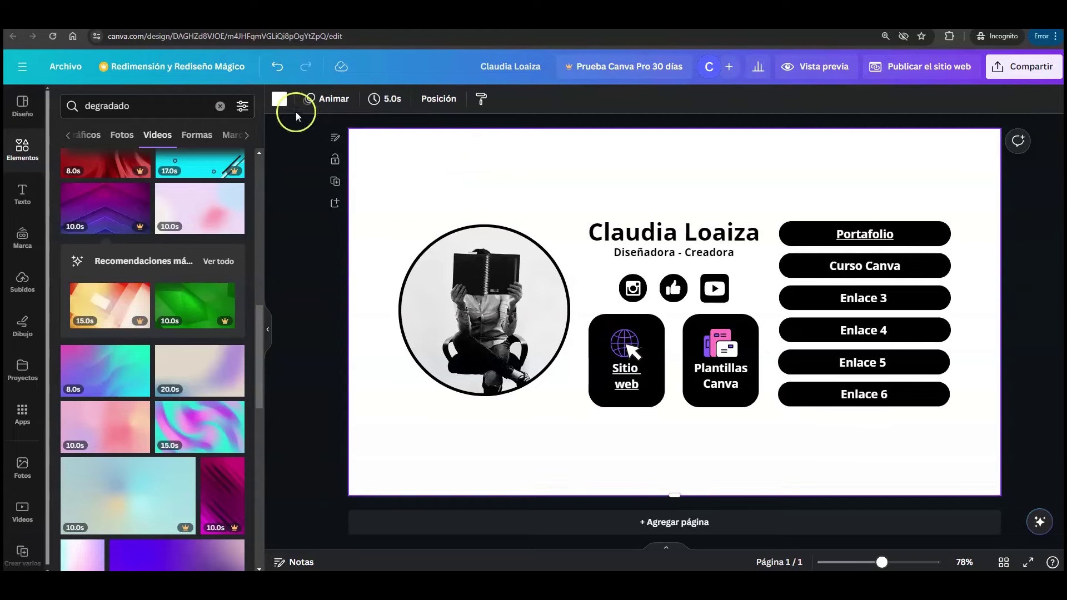
left_click(280, 99)
scroll(167, 390, "down", 3)
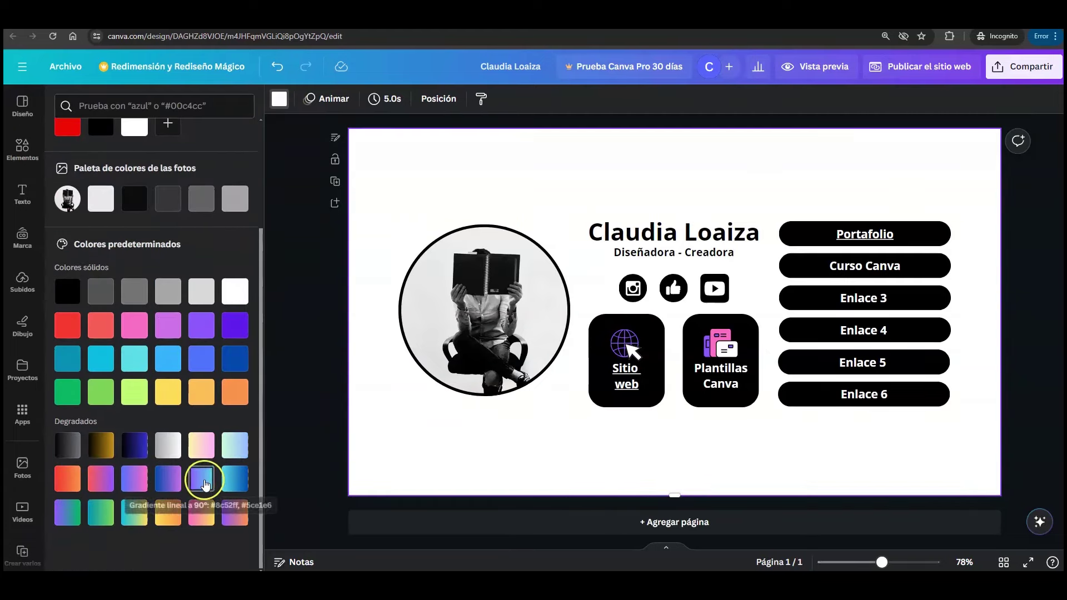
left_click(172, 331)
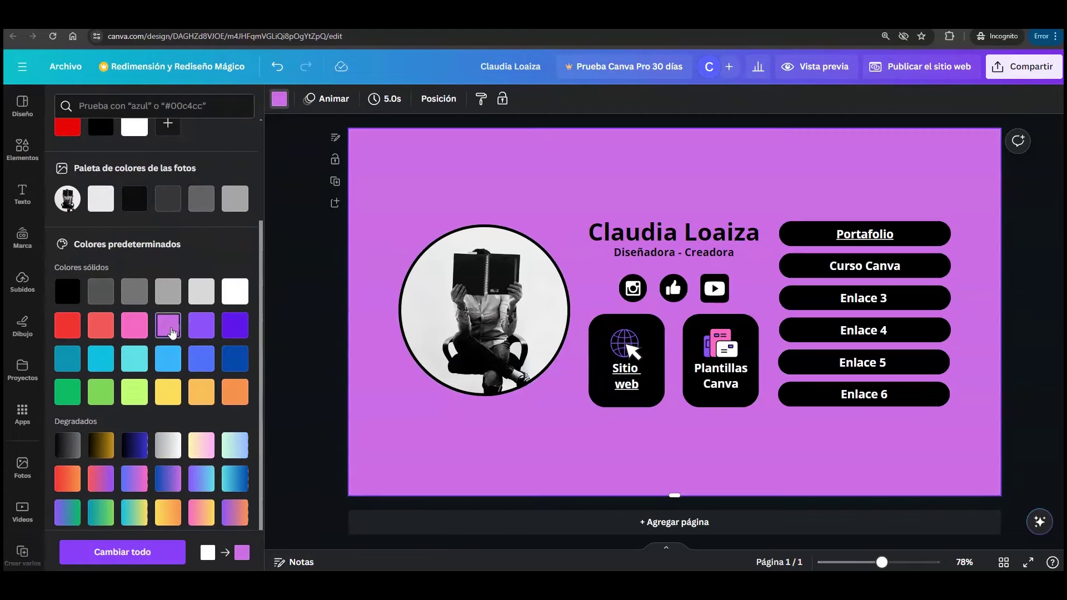
left_click(203, 333)
left_click(231, 329)
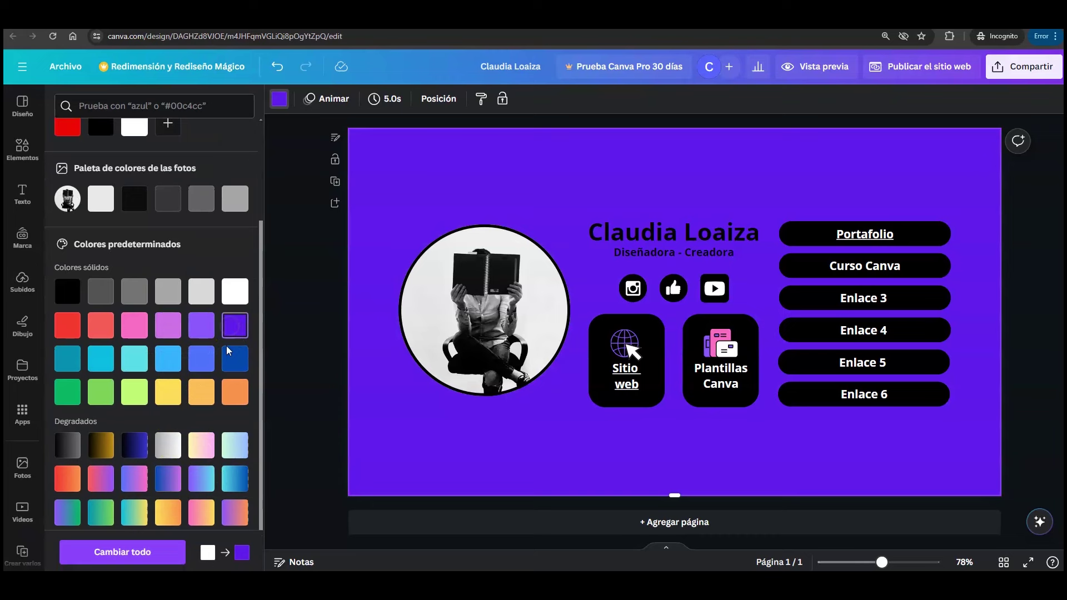
left_click(169, 480)
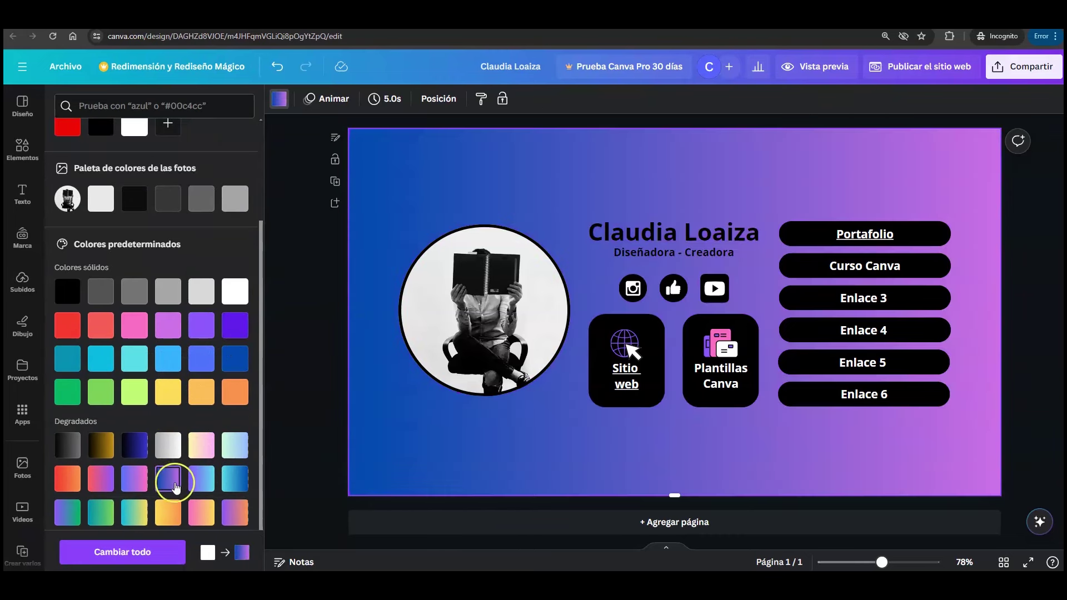
left_click(171, 478)
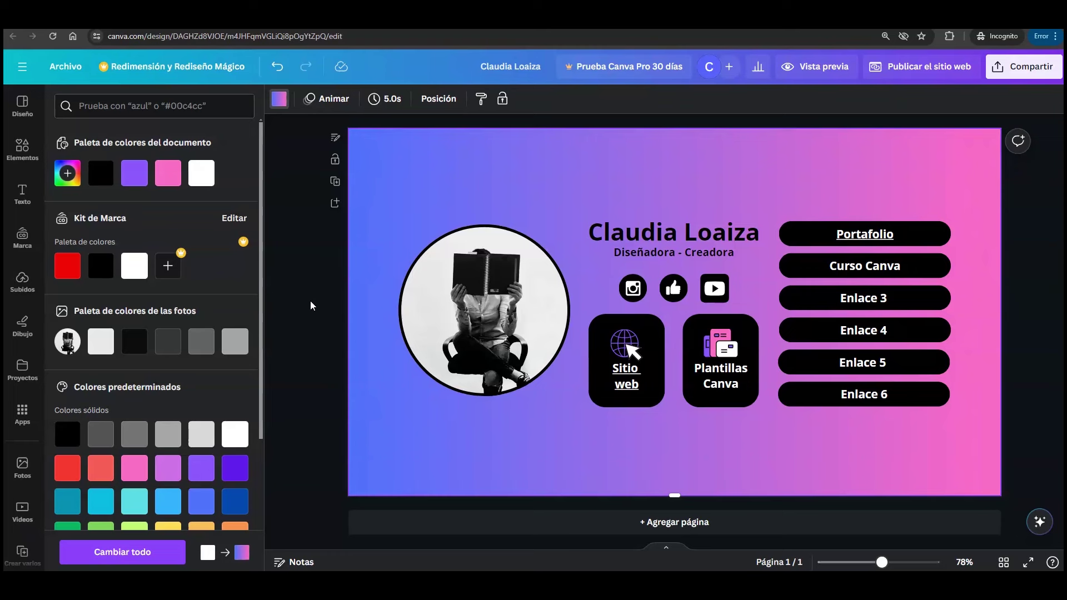
left_click(382, 192)
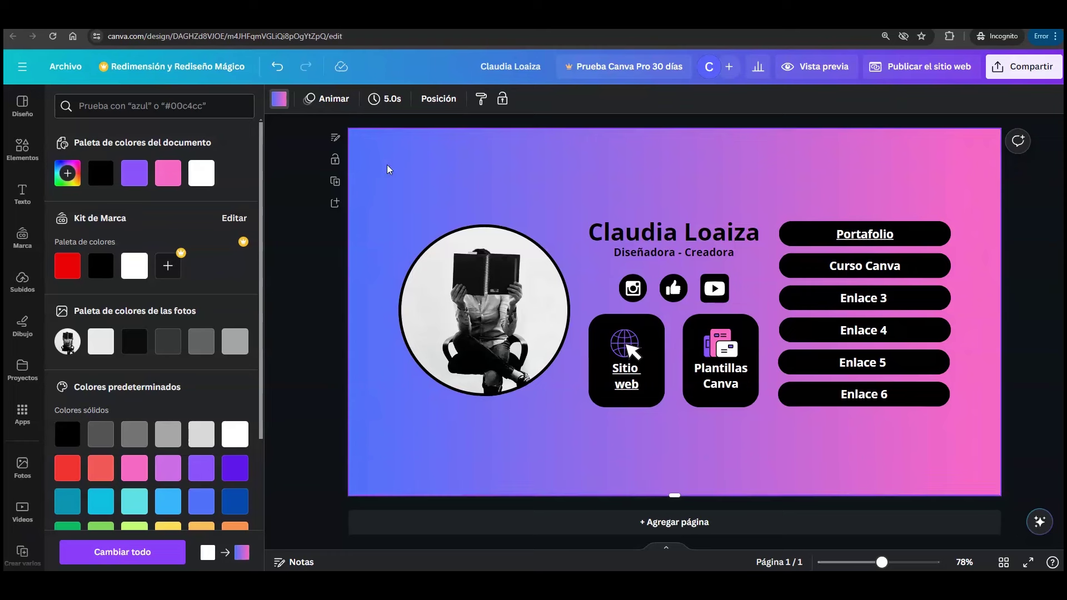
- Apply the Pop page animation and check it in the mobile preview
left_click(330, 99)
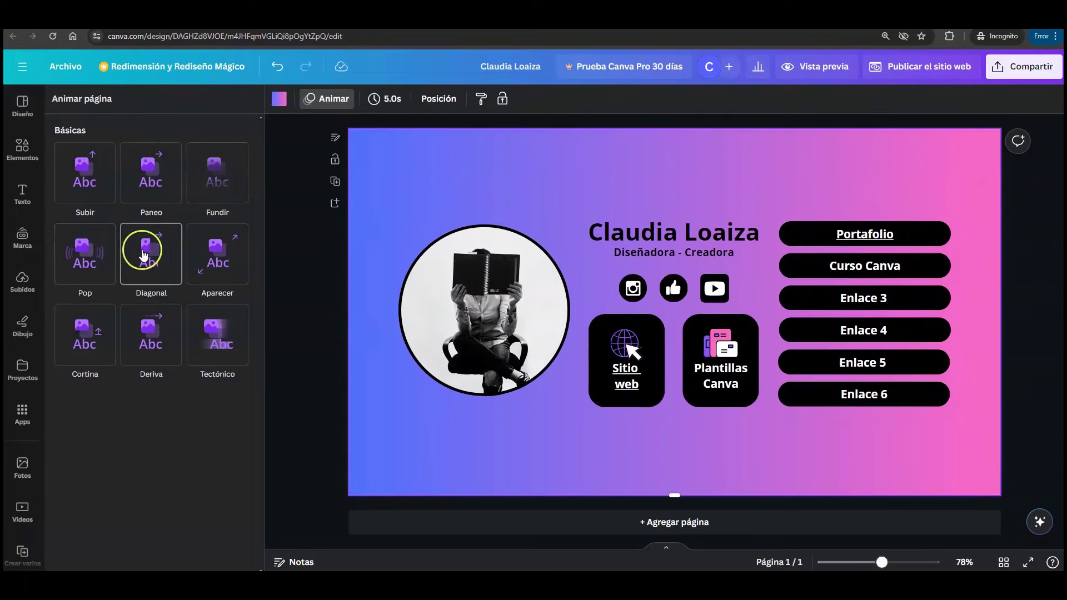
left_click(99, 257)
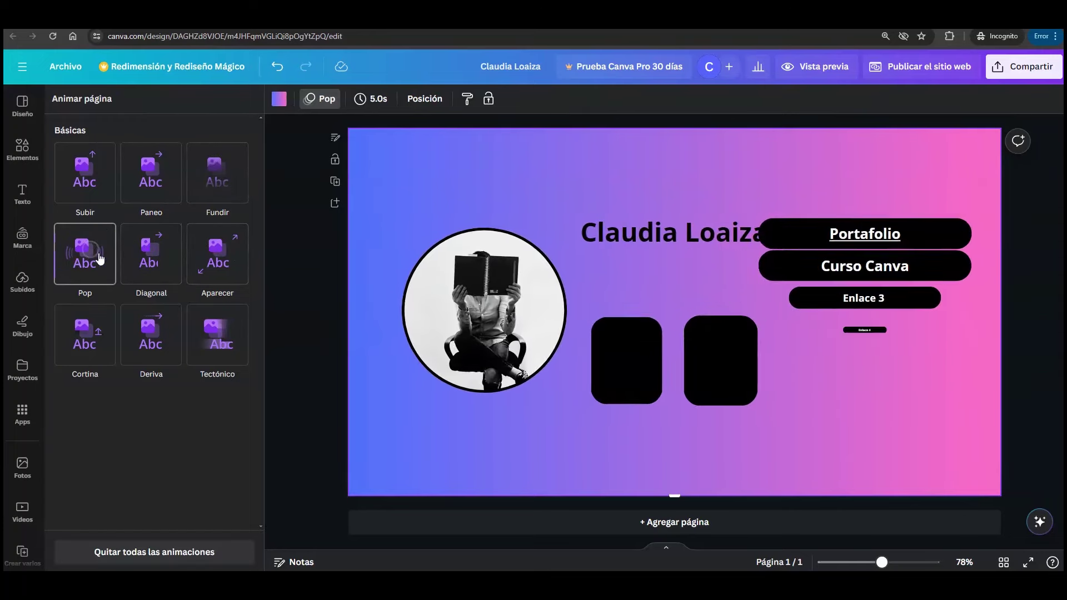
left_click(824, 66)
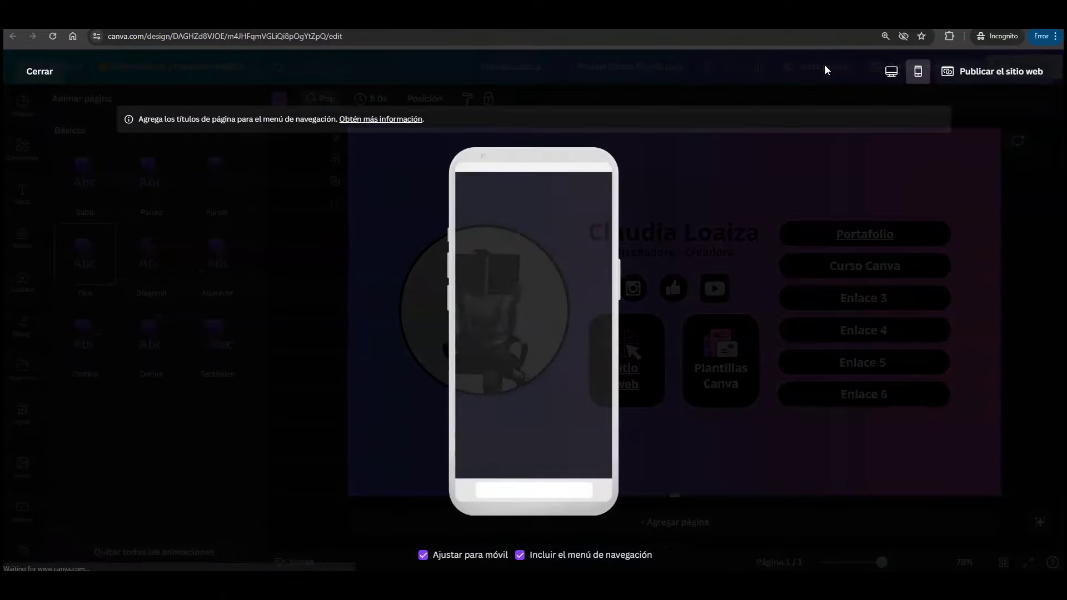
left_click_drag(612, 201, 618, 207)
left_click(31, 71)
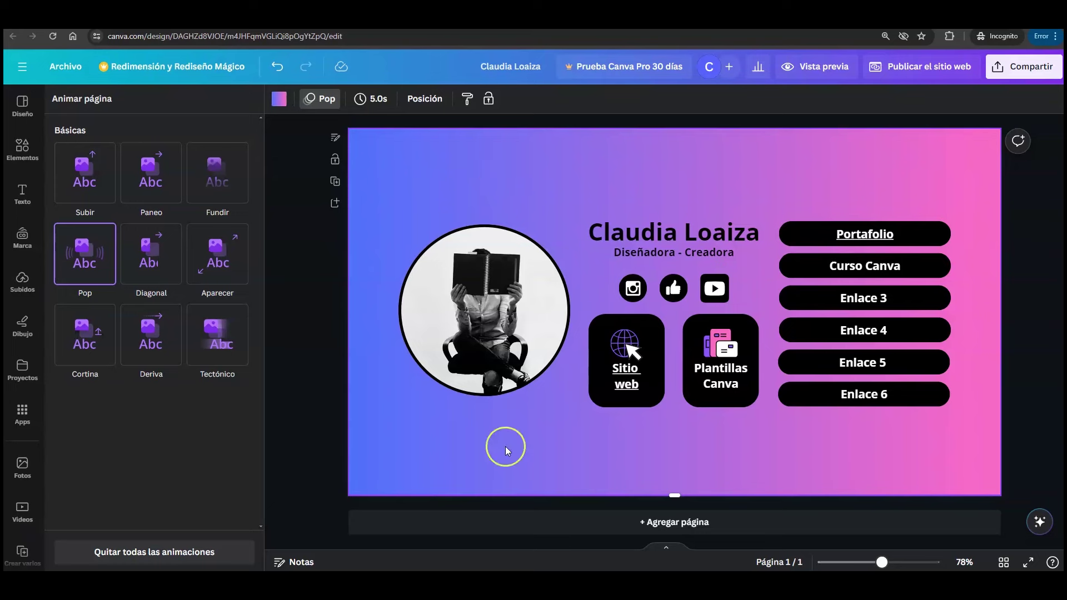
- Open the website publishing options and enter a name-based site address, removing its hyphen
key("Escape")
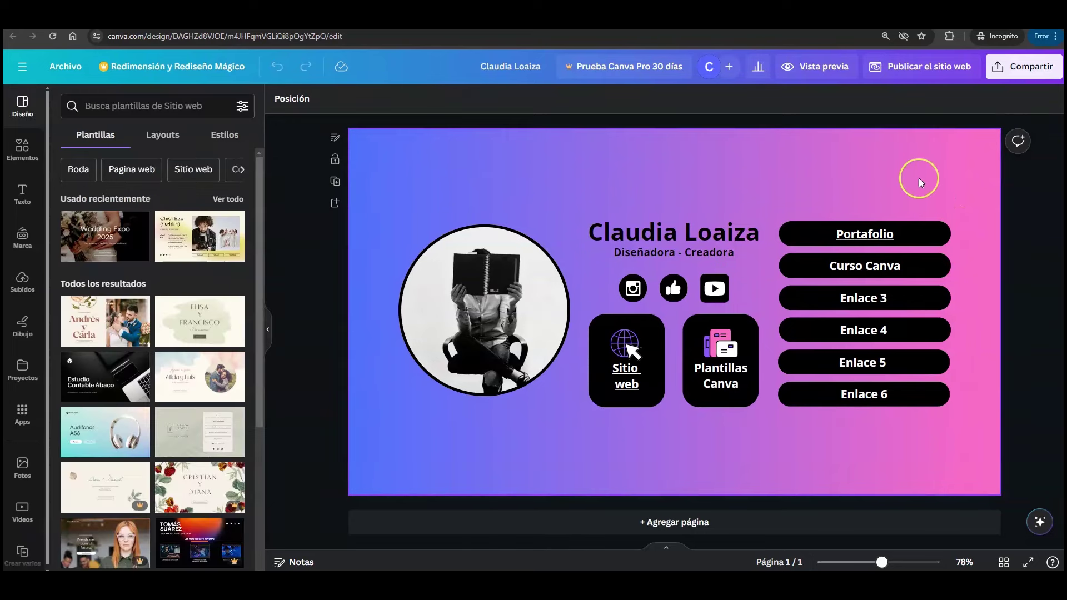
left_click(926, 67)
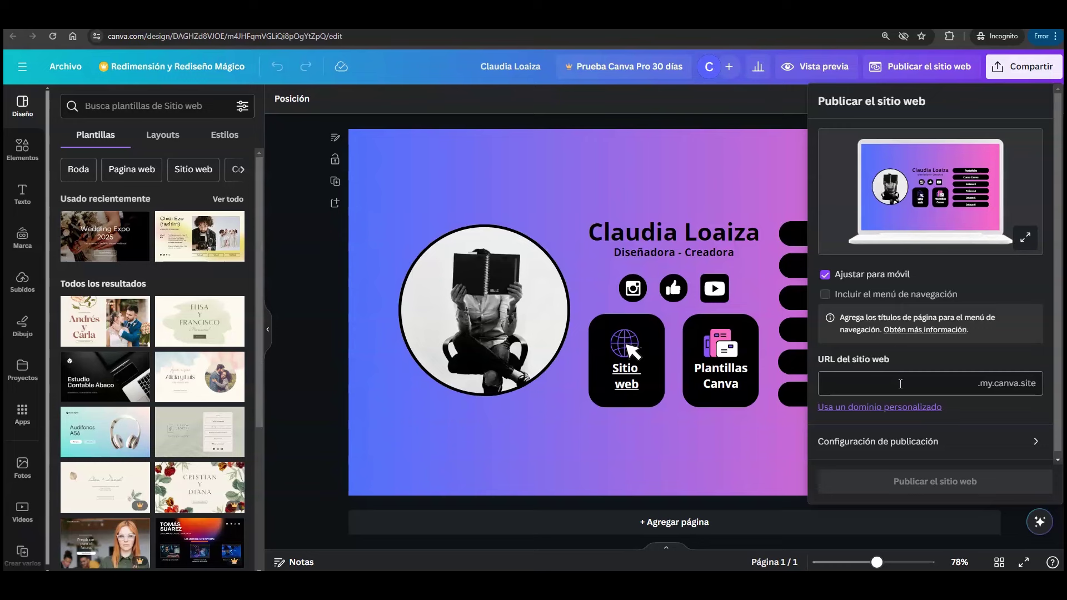
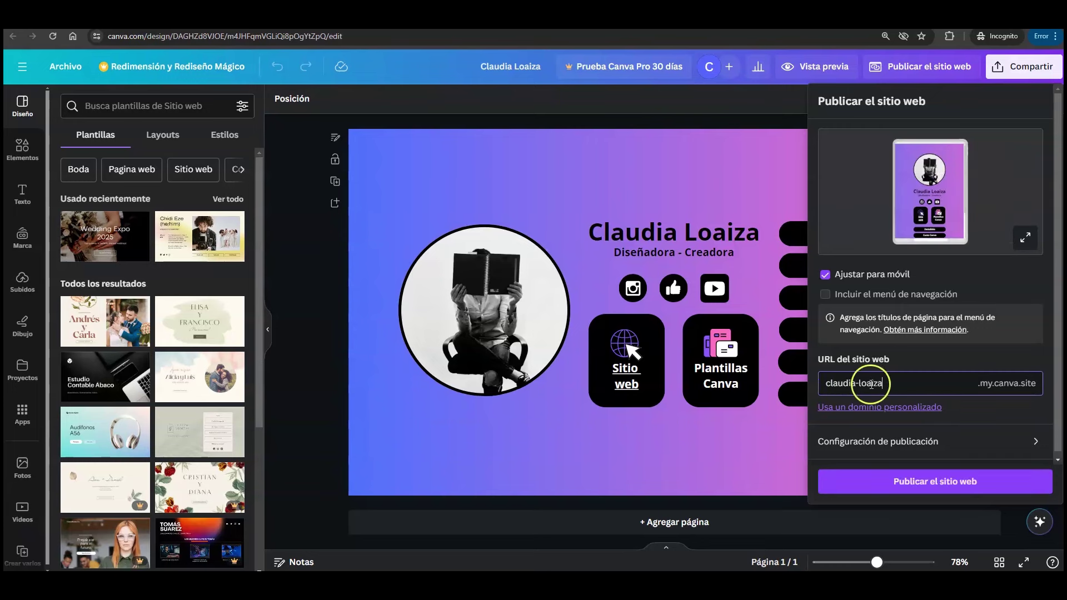
left_click(862, 382)
key("BackSpace")
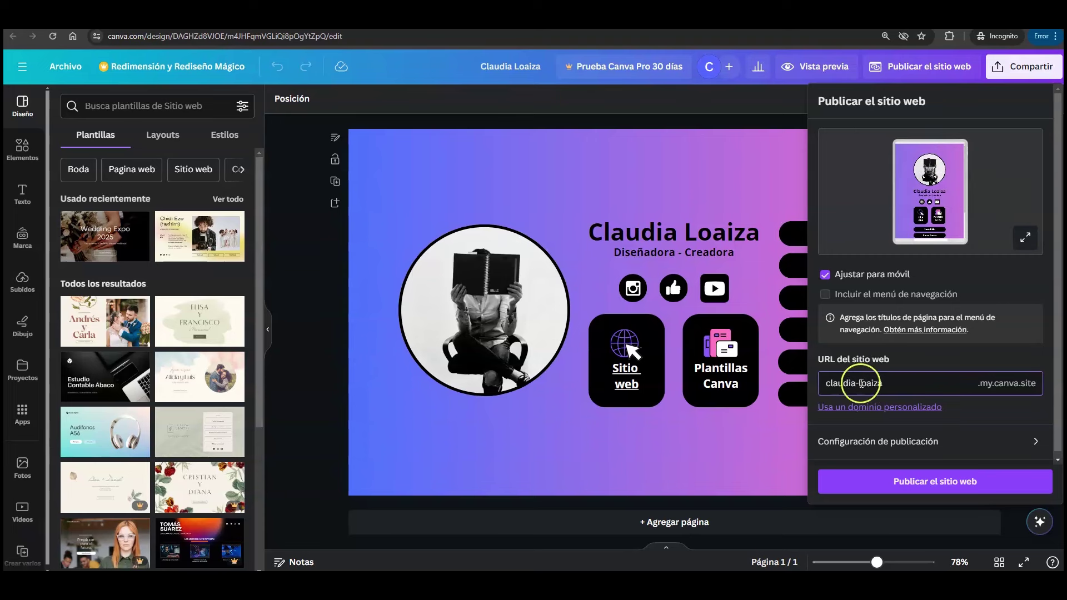
key("BackSpace")
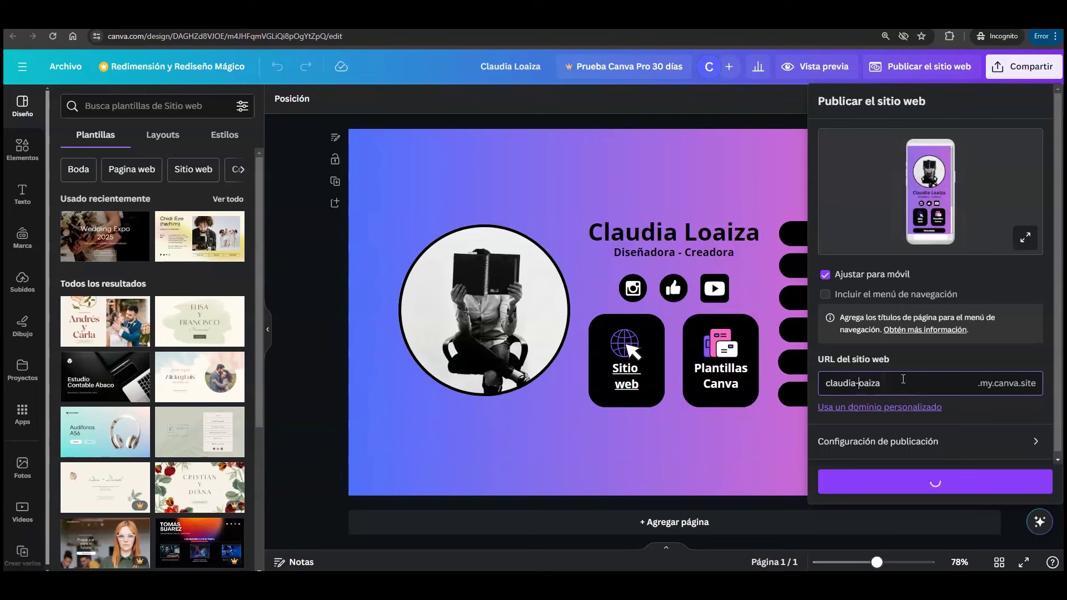
left_click(896, 390)
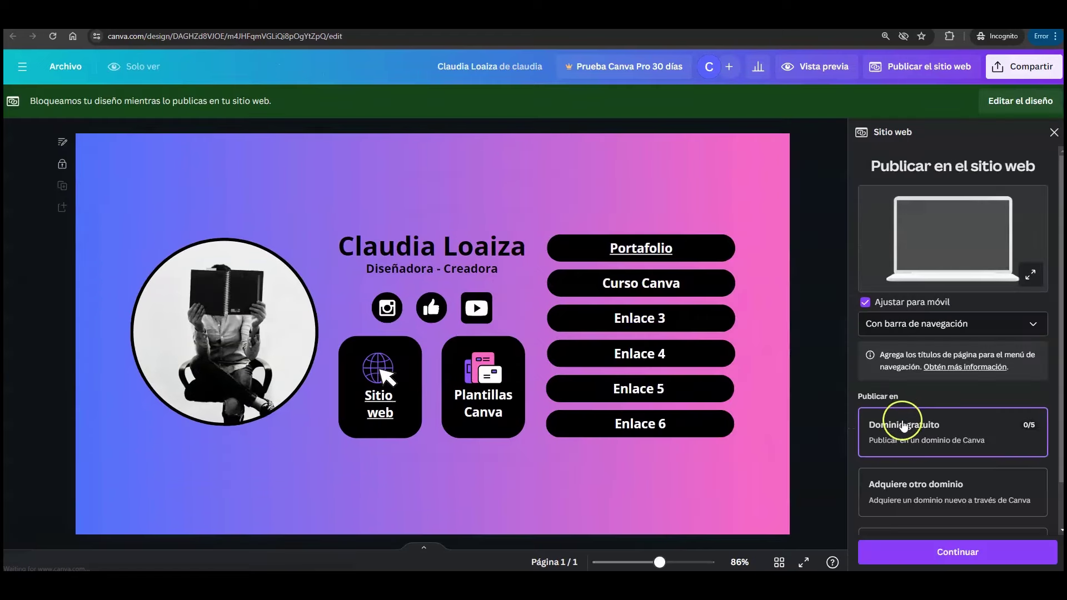
- Begin publishing, pick Dominio gratuito for a free .my.canva.site address, and continue
left_click(867, 240)
scroll(866, 235, "down", 1)
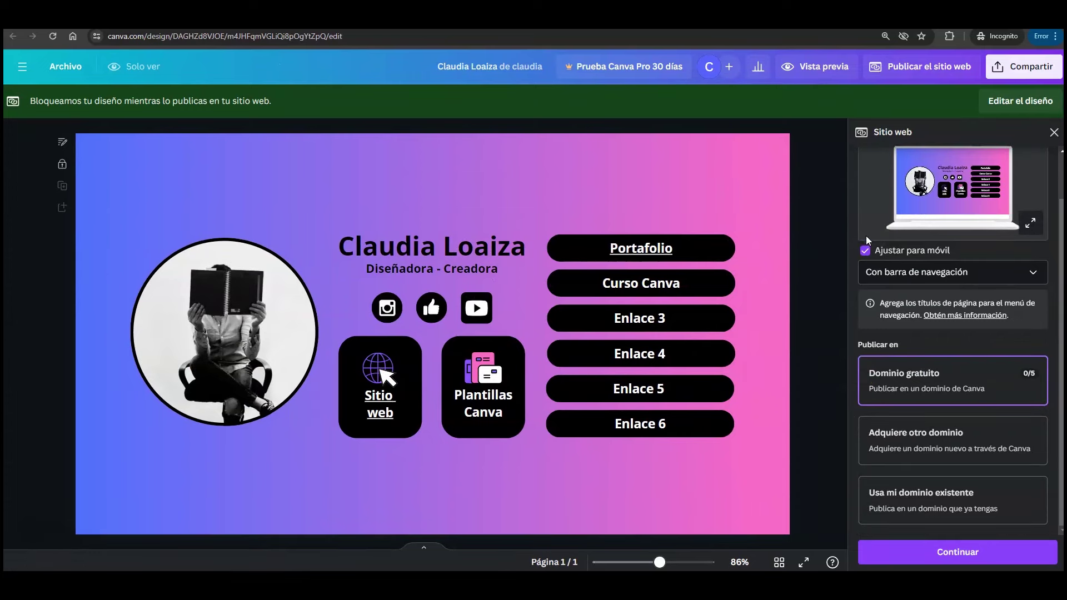
left_click(862, 380)
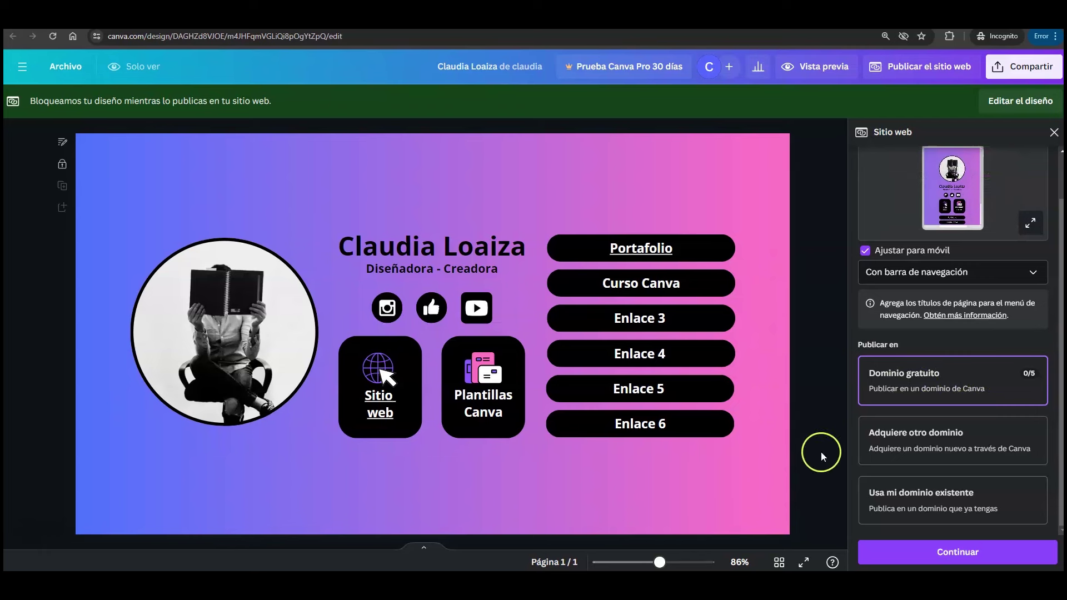
left_click(954, 552)
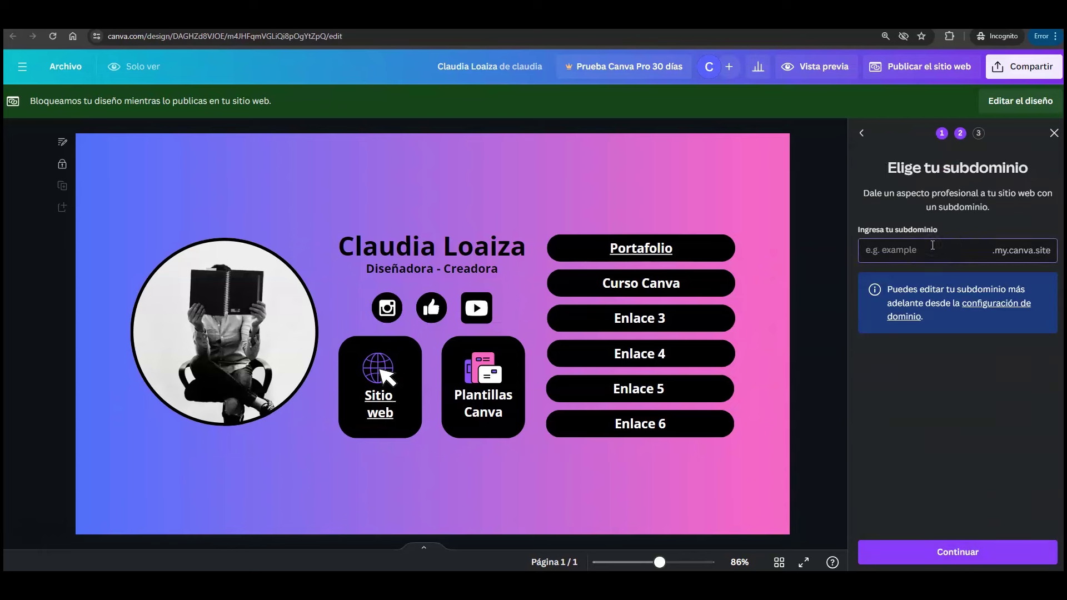
- Publish on a name-based .my.canva.site subdomain, copy the site URL, and view it live
left_click(934, 506)
left_click(975, 553)
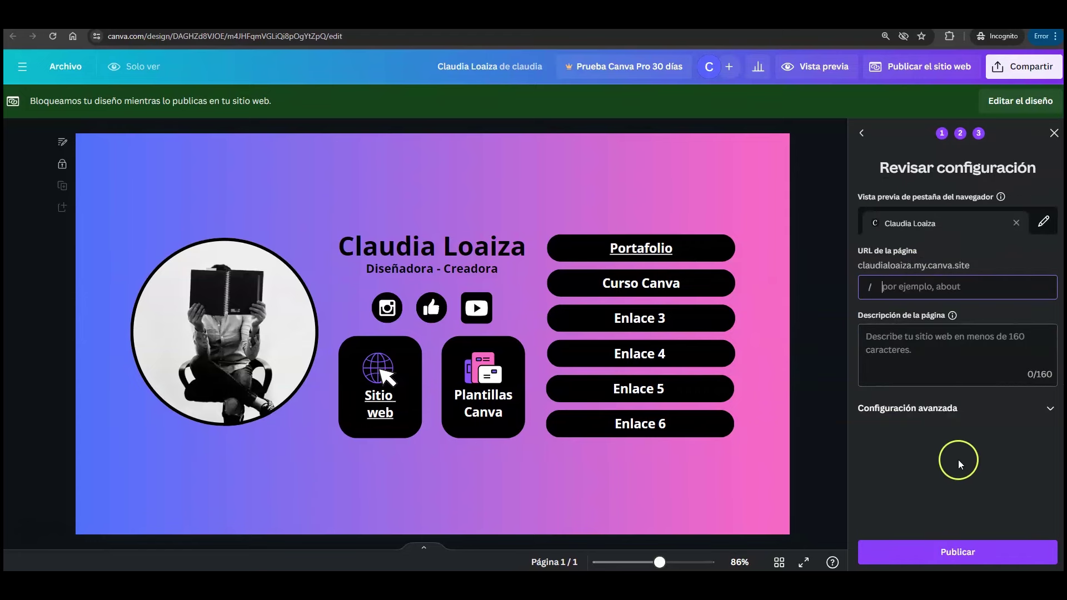
left_click(959, 550)
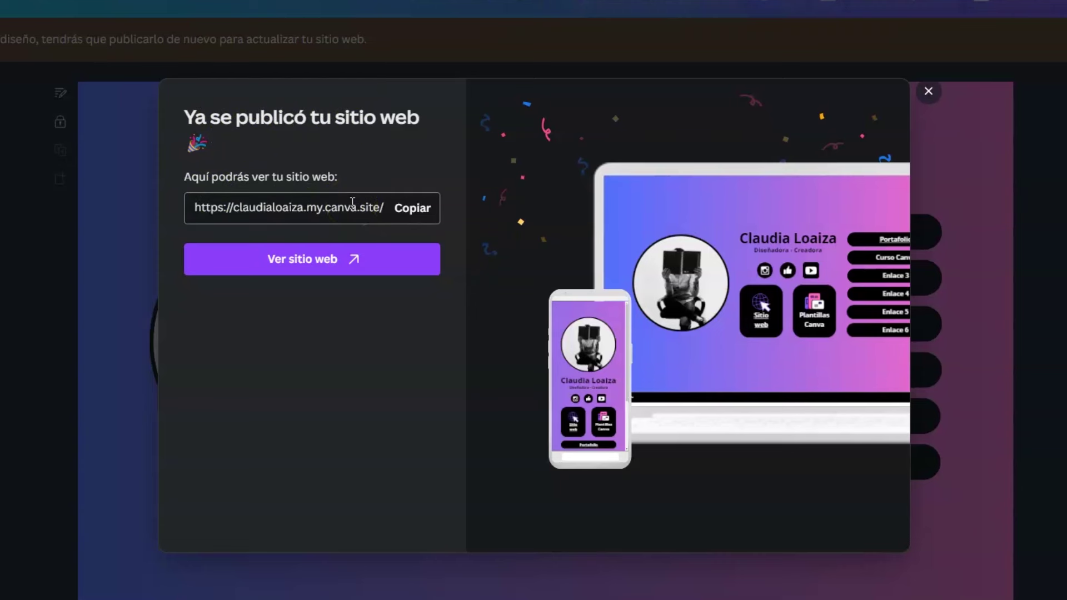
left_click(437, 214)
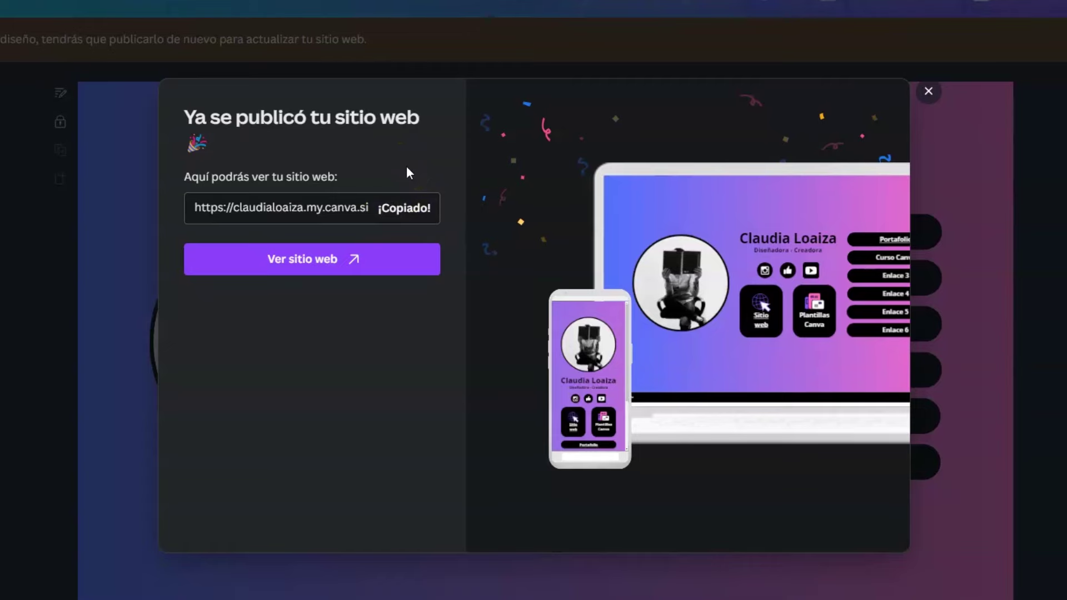
left_click(317, 257)
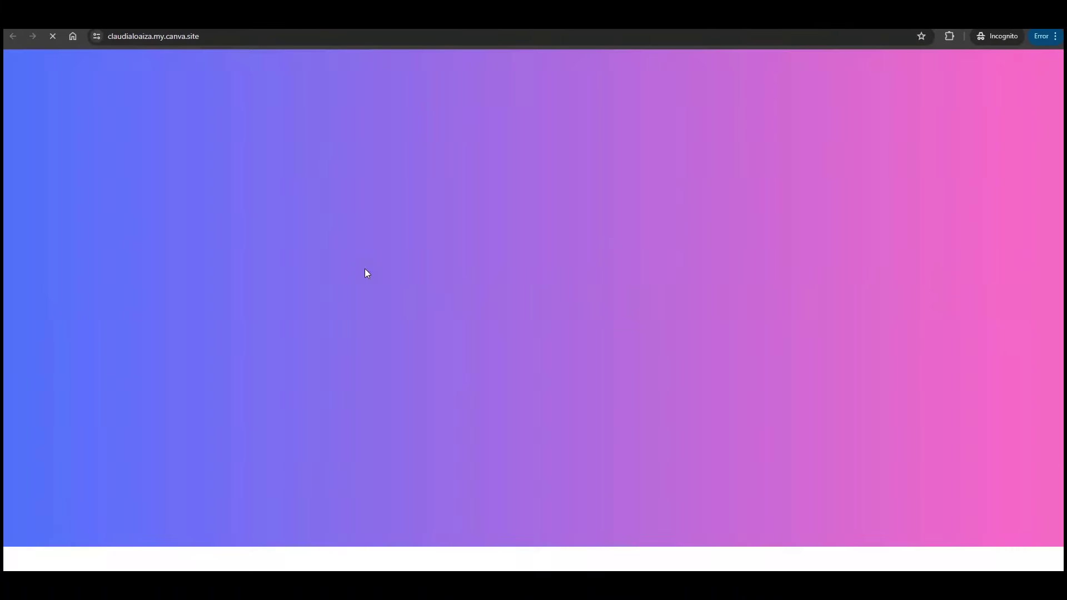